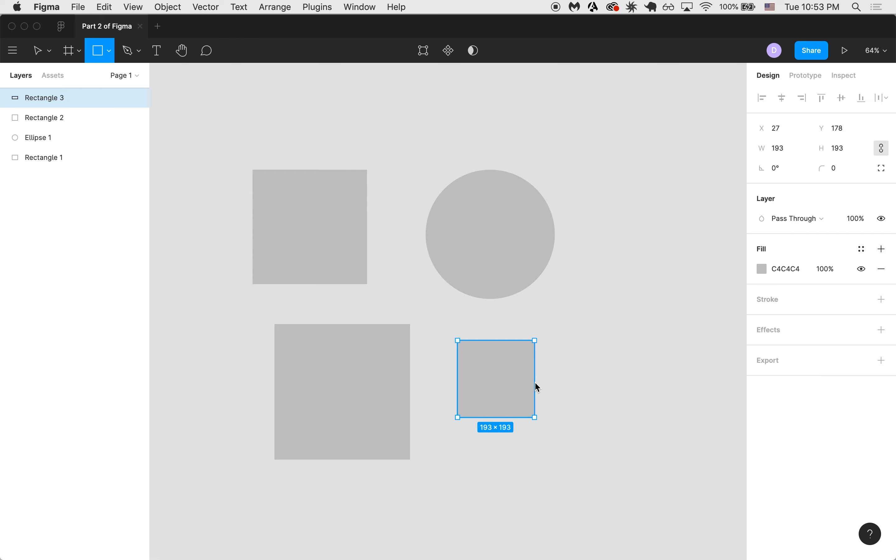
Step: Stretch the circle horizontally into an ellipse about 445 wide, keeping its height of 324
click(513, 276)
drag(555, 270, 604, 269)
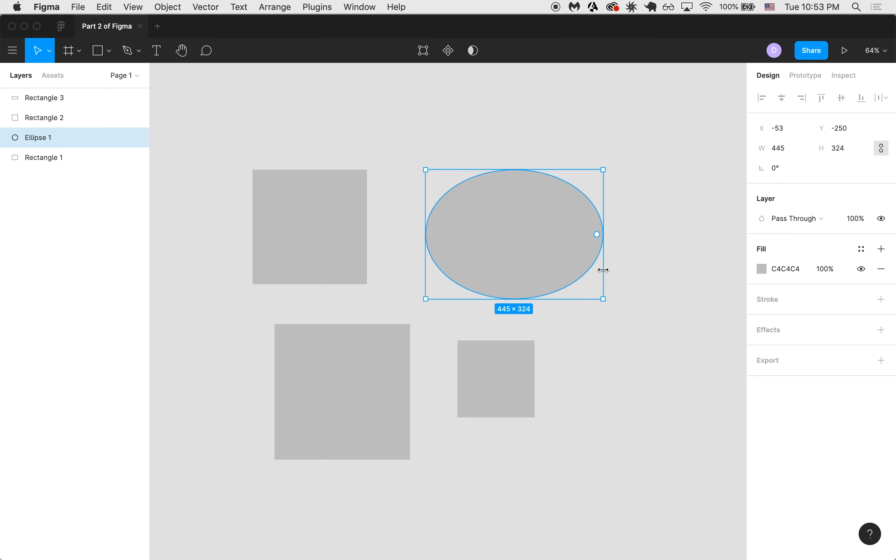
scroll(584, 248, right, 10)
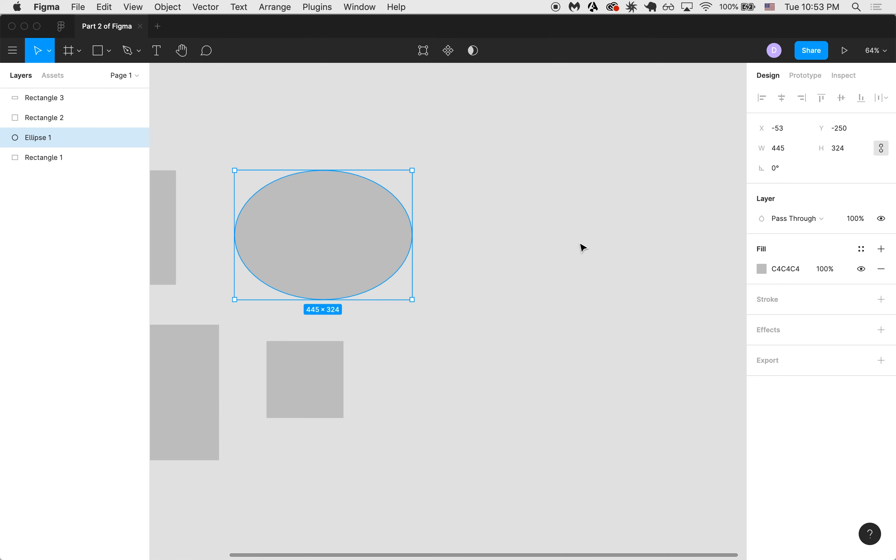
scroll(584, 248, down, 3)
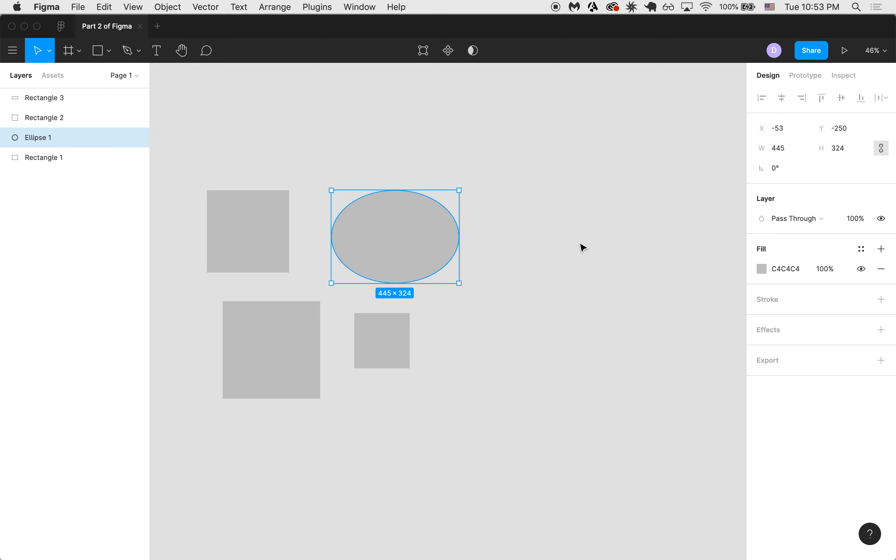
click(585, 247)
scroll(584, 248, right, 2)
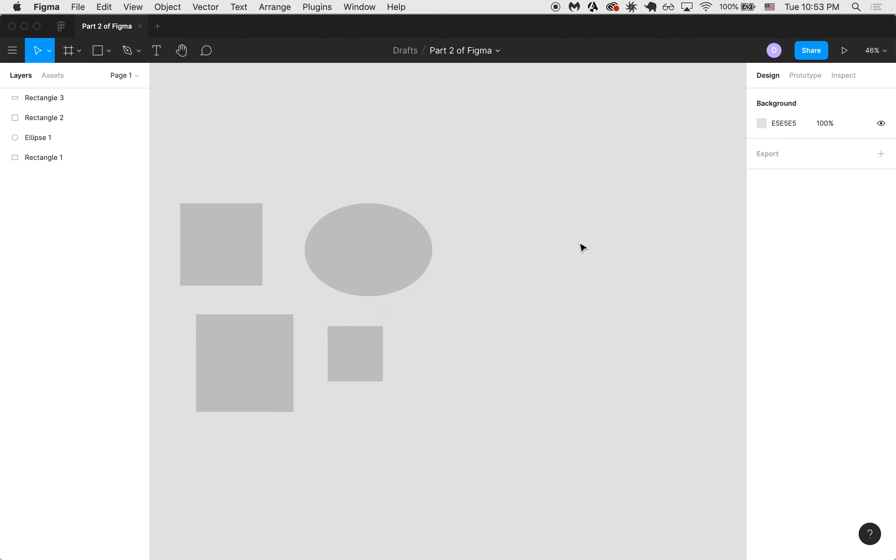
scroll(556, 245, right, 3)
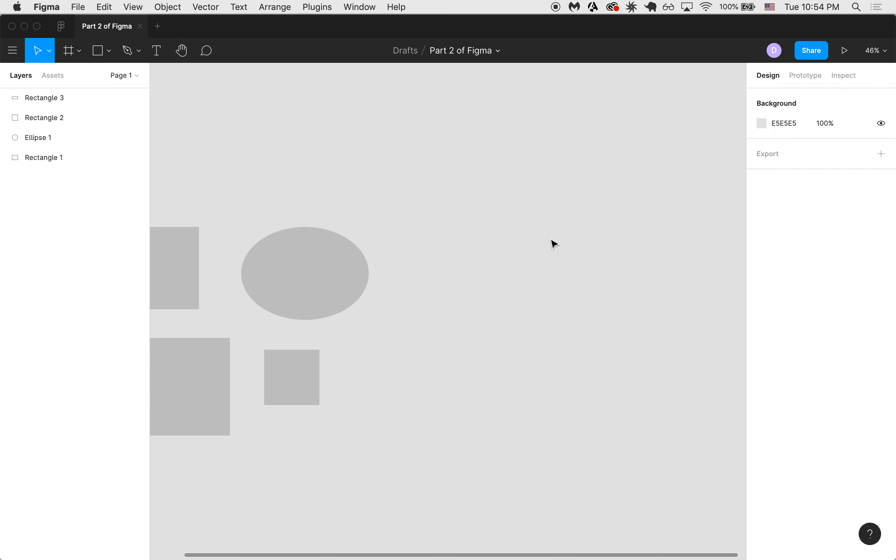
scroll(556, 244, right, 3)
ctrl+scroll(555, 247, down, 2)
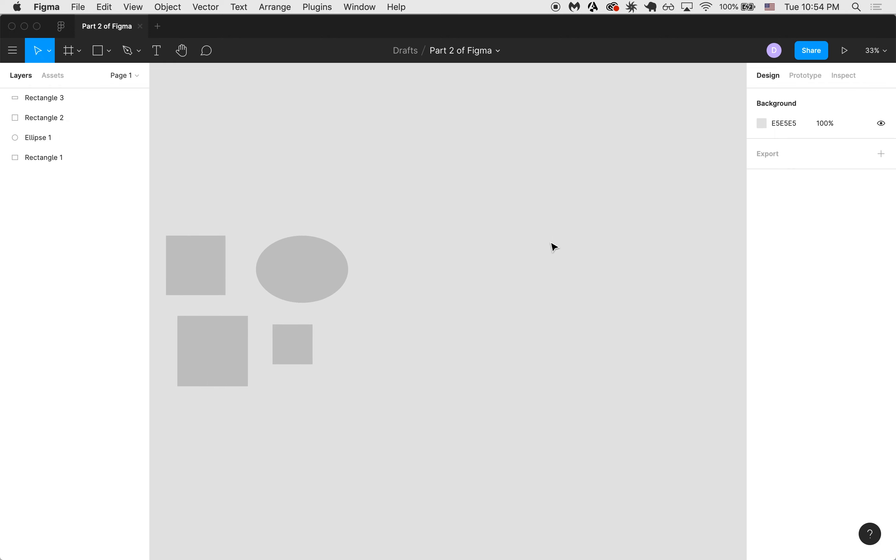
ctrl+scroll(555, 248, up, 1)
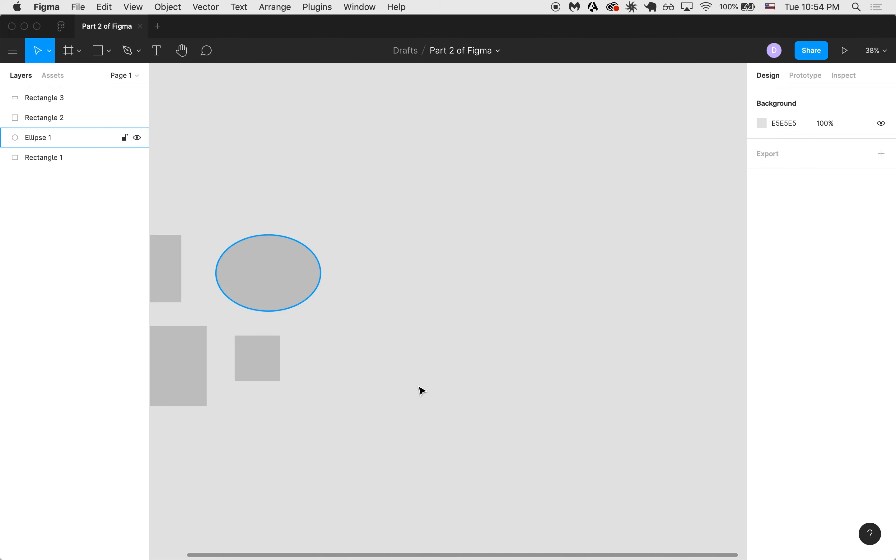
scroll(271, 310, left, 1)
scroll(272, 311, right, 4)
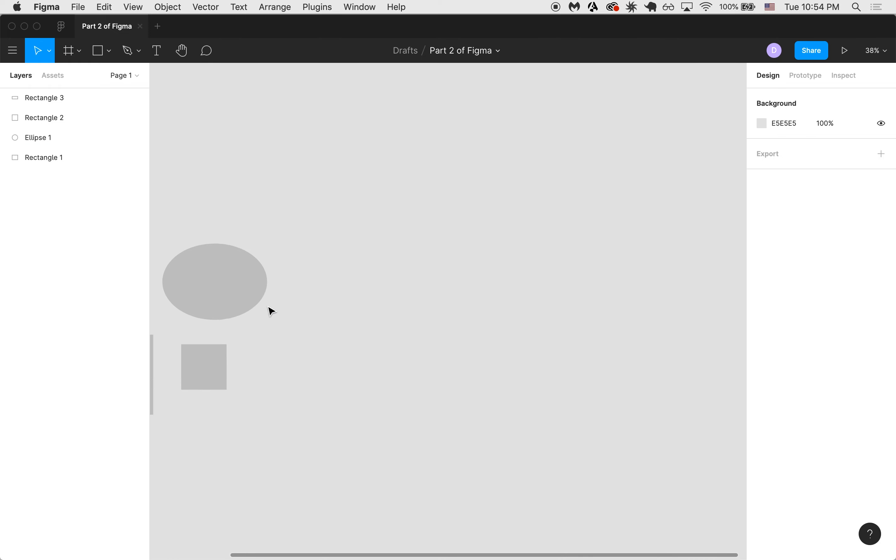
Step: Group all four gray shapes and move the group up and to the right on the canvas
scroll(270, 310, left, 4)
mouse_move(192, 171)
mouse_down()
mouse_move(432, 419)
mouse_move(184, 174)
mouse_up()
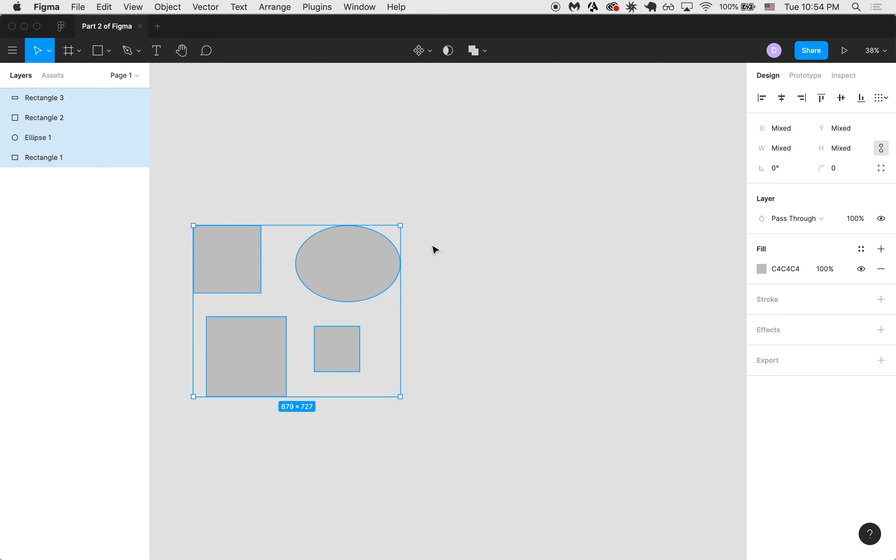
mouse_move(383, 262)
mouse_move(326, 275)
right_click(341, 260)
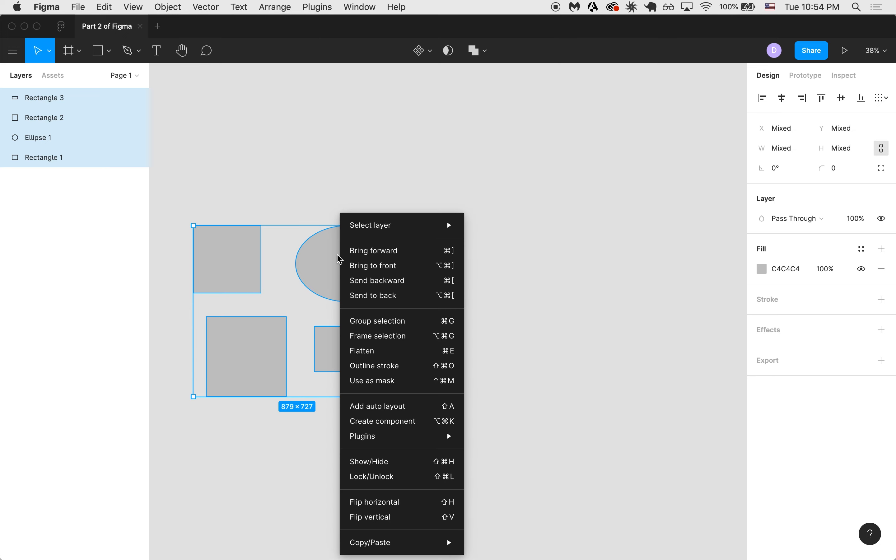
click(400, 326)
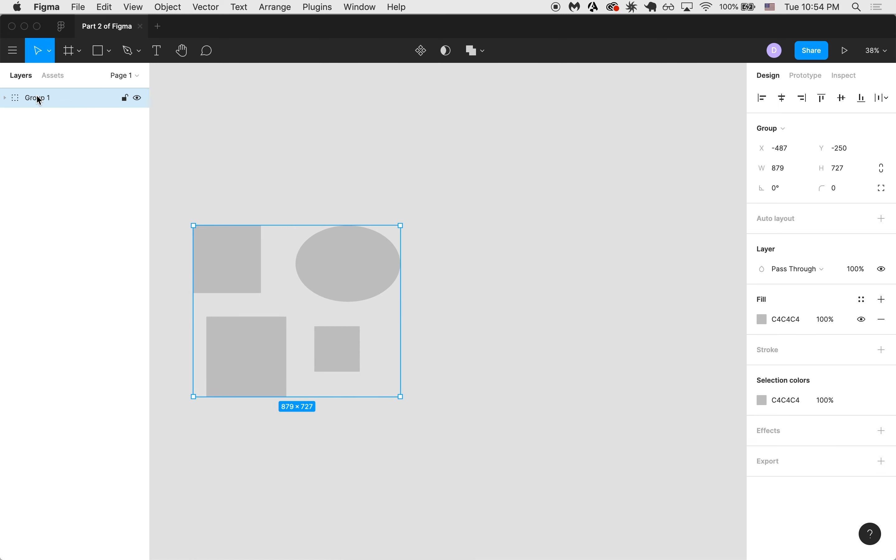
click(374, 183)
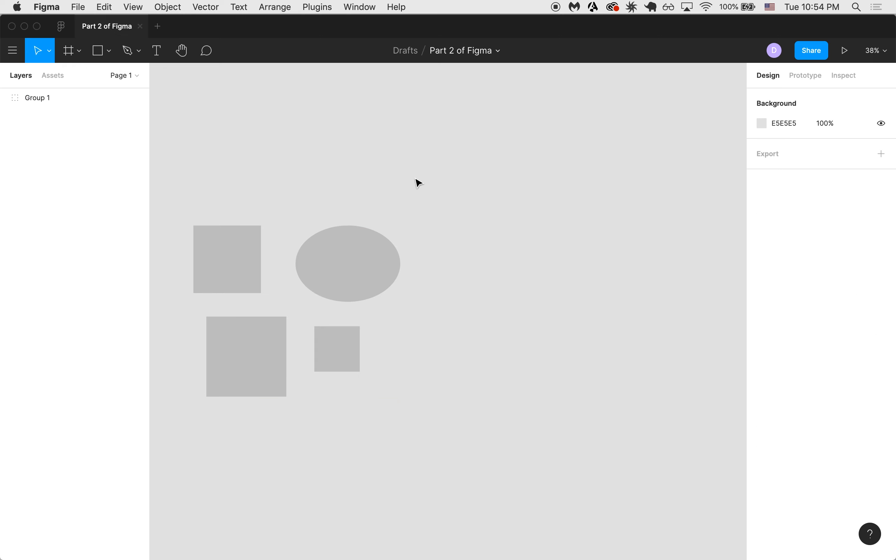
drag(334, 262, 448, 208)
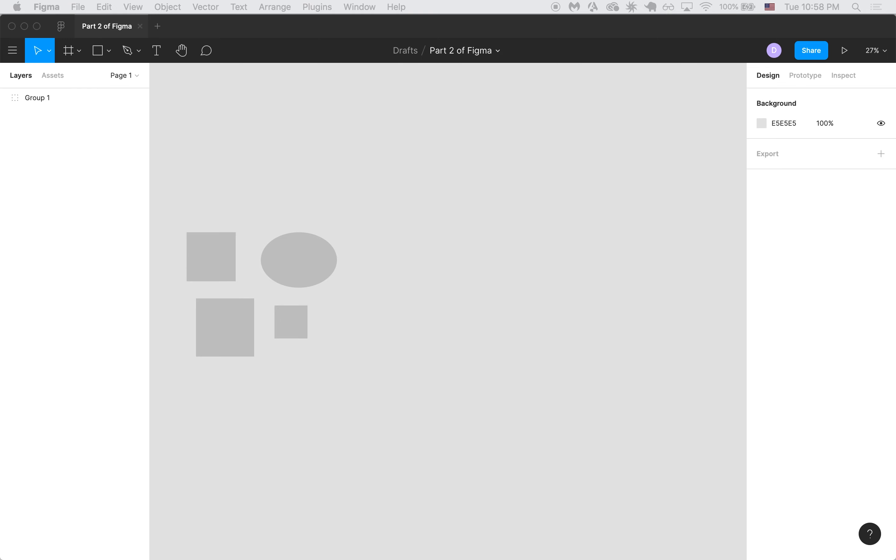
Step: Place the 368px-Google_2015_logo image on the empty canvas to the right of the grouped shapes, about 694 × 234
drag(746, 436, 567, 298)
scroll(510, 316, up, 3)
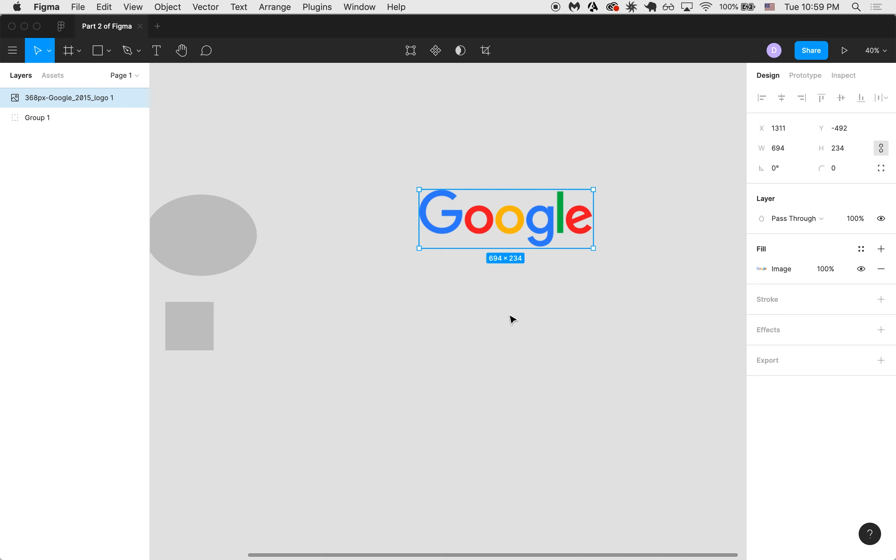
click(458, 314)
Step: Add the text "G" just below the start of the logo image and set its weight to Bold
key(t)
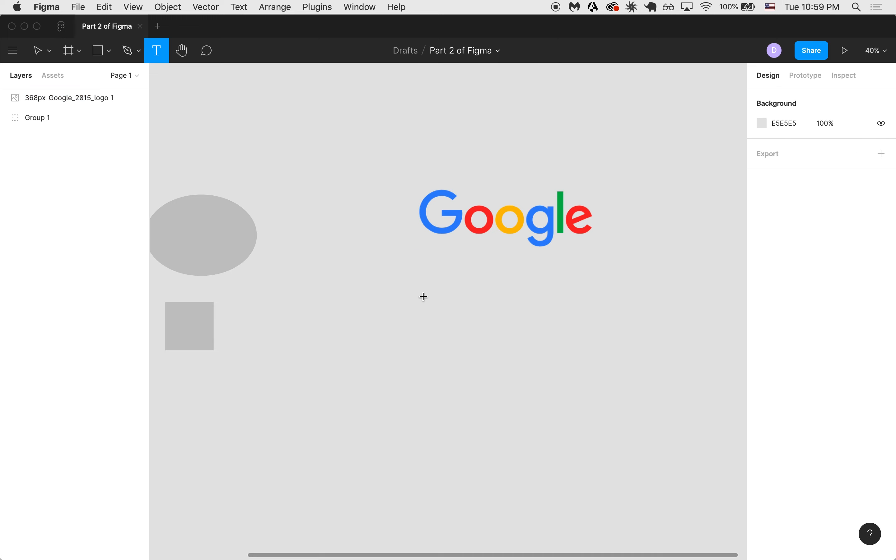
click(422, 297)
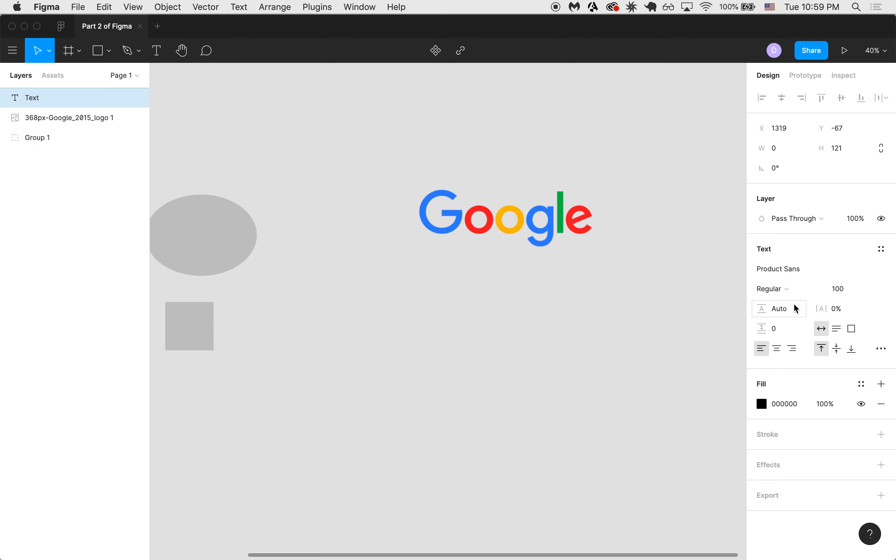
text(G)
key(Escape)
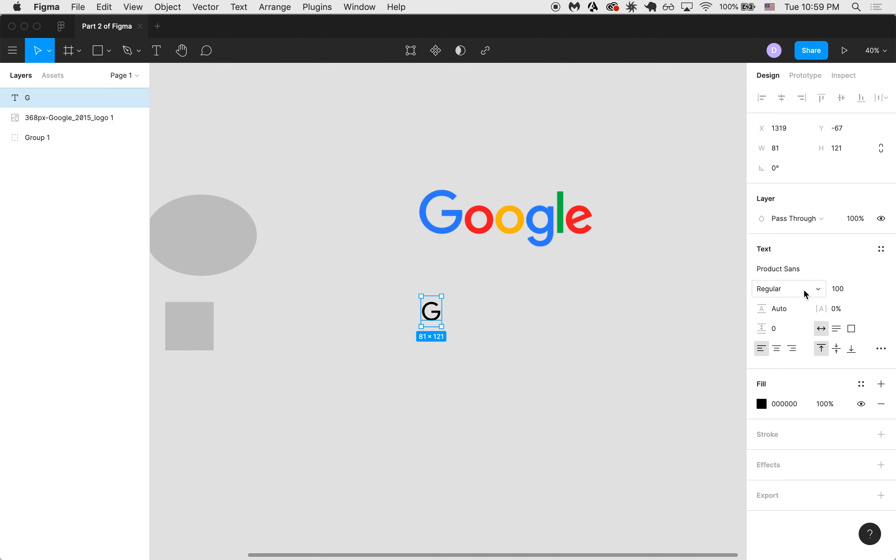
click(816, 290)
click(801, 314)
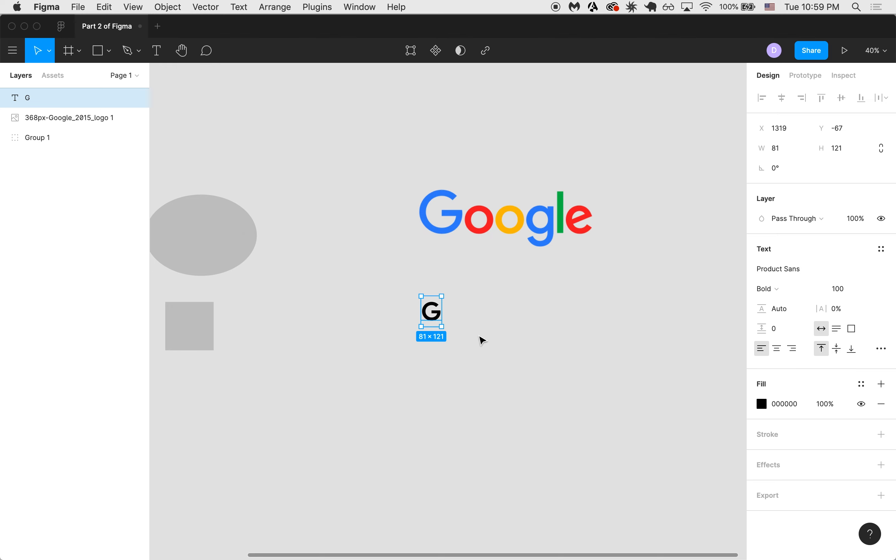
Step: Set the font size of the G text to 160
scroll(476, 322, up, 3)
click(851, 292)
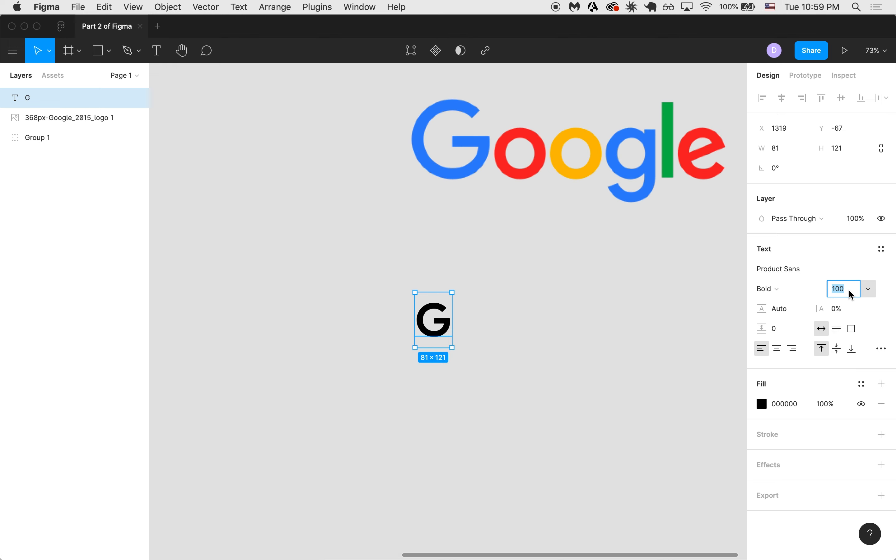
text(160)
key(Return)
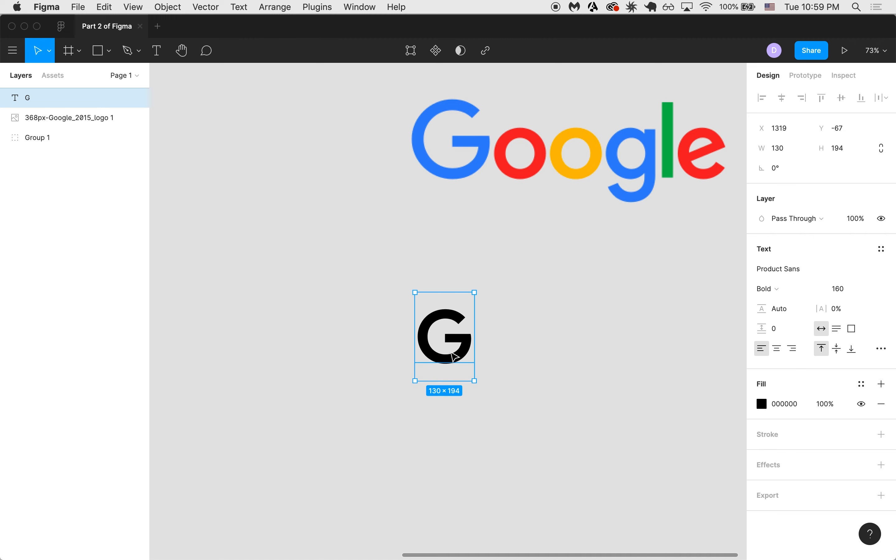
Step: Recolor the G text with the blue 4285F4 sampled from the logo image's G
key(i)
click(473, 170)
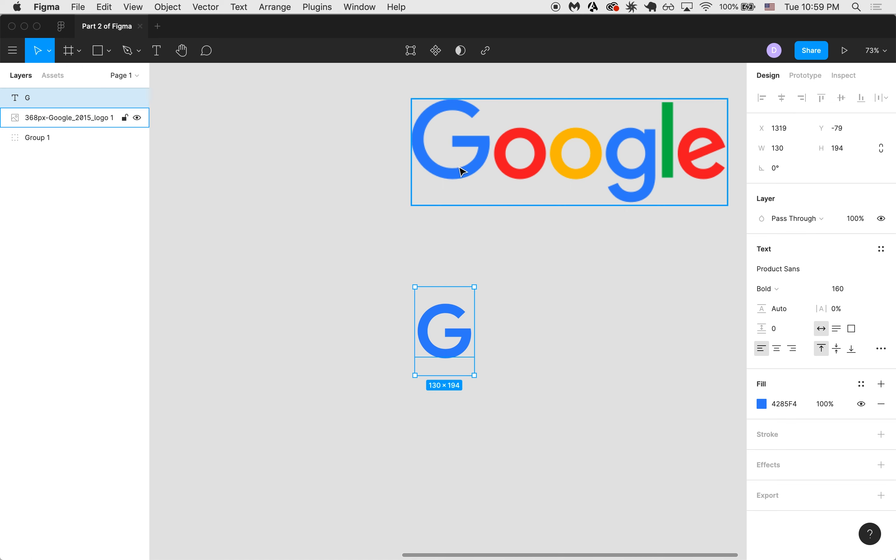
key(i)
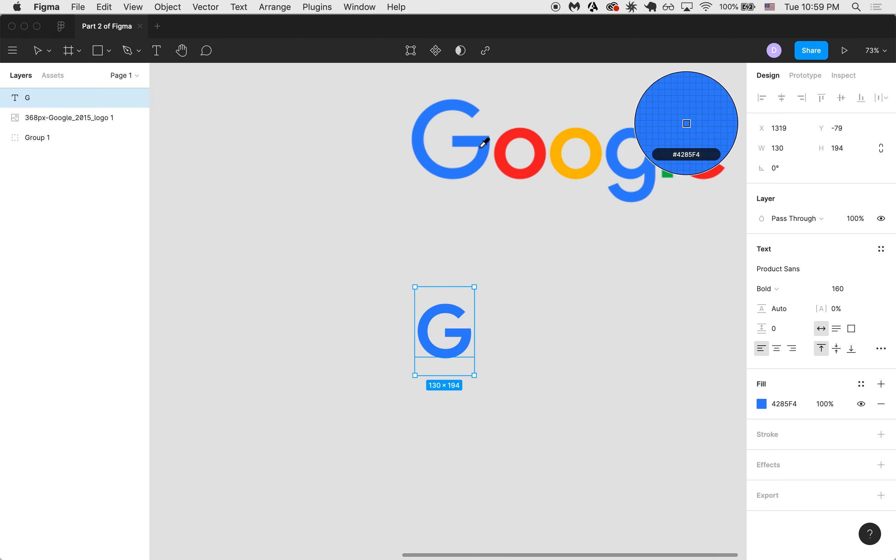
key(Escape)
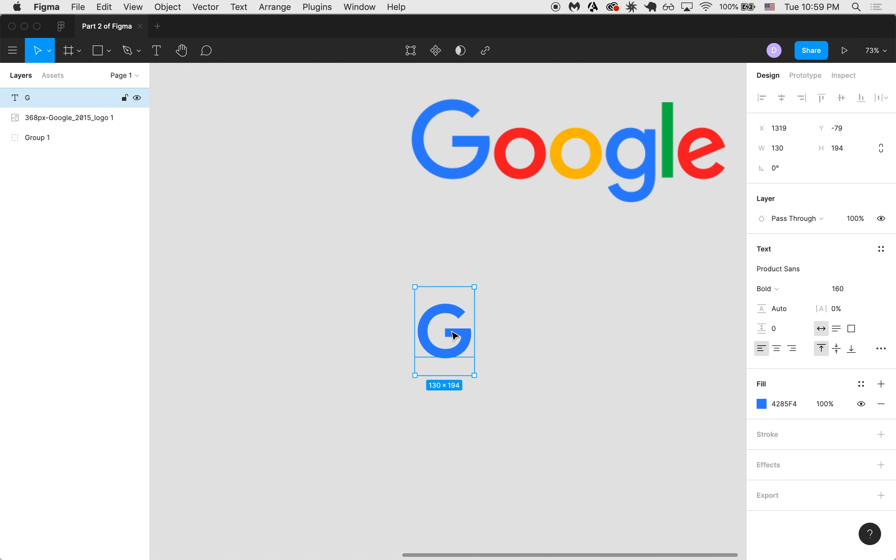
Step: Duplicate the G text side by side and change the copies to o, o, g, l and e to spell Google
drag(456, 336, 540, 335)
double_click(514, 340)
text(o)
drag(540, 335, 644, 341)
double_click(582, 335)
text(g)
double_click(616, 336)
text(l)
double_click(647, 339)
text(e)
Step: Recolor the first o red, the second o yellow, the l green and the e red with colors sampled from the logo image
click(495, 334)
key(i)
click(520, 174)
click(538, 326)
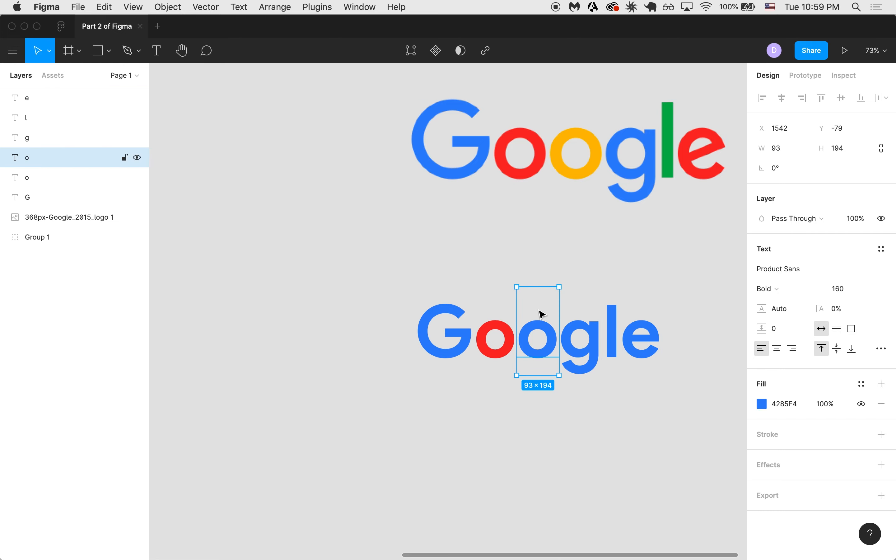
key(i)
click(653, 354)
key(i)
click(696, 134)
click(686, 358)
scroll(655, 410, down, 5)
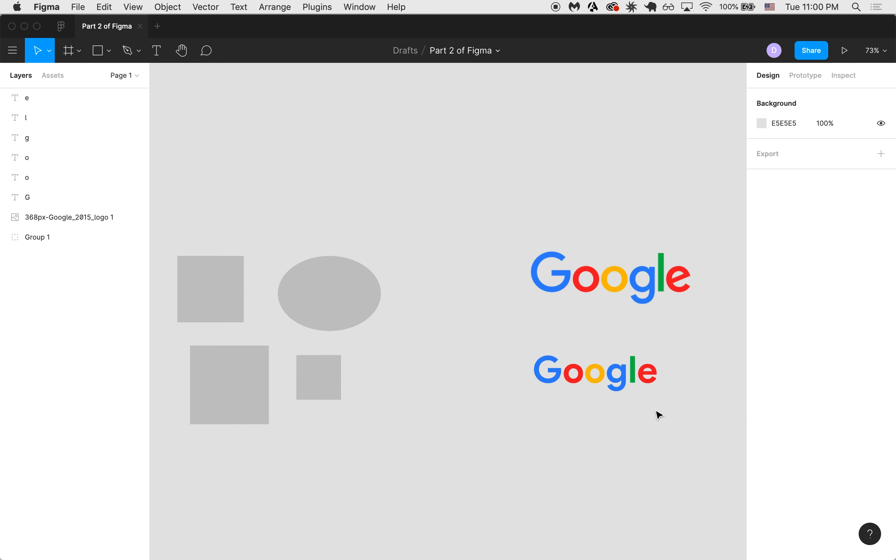
scroll(709, 336, up, 3)
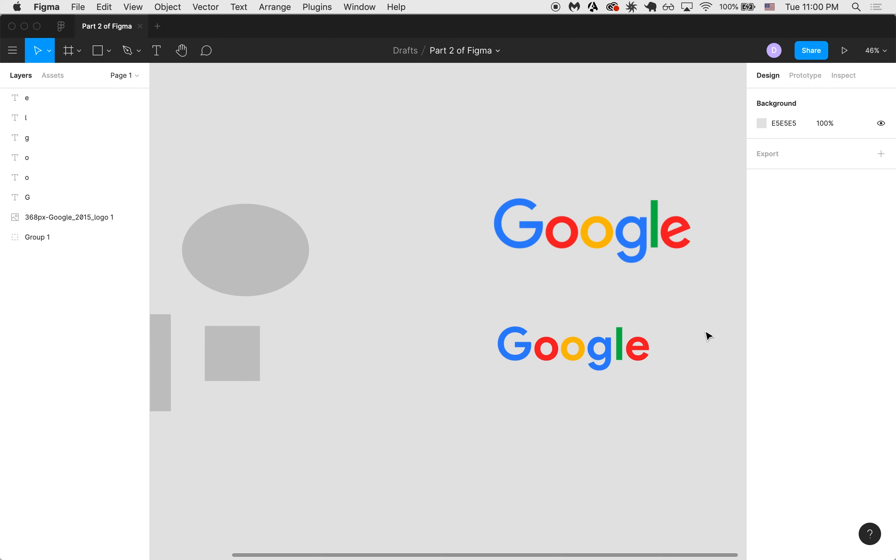
scroll(690, 350, up, 4)
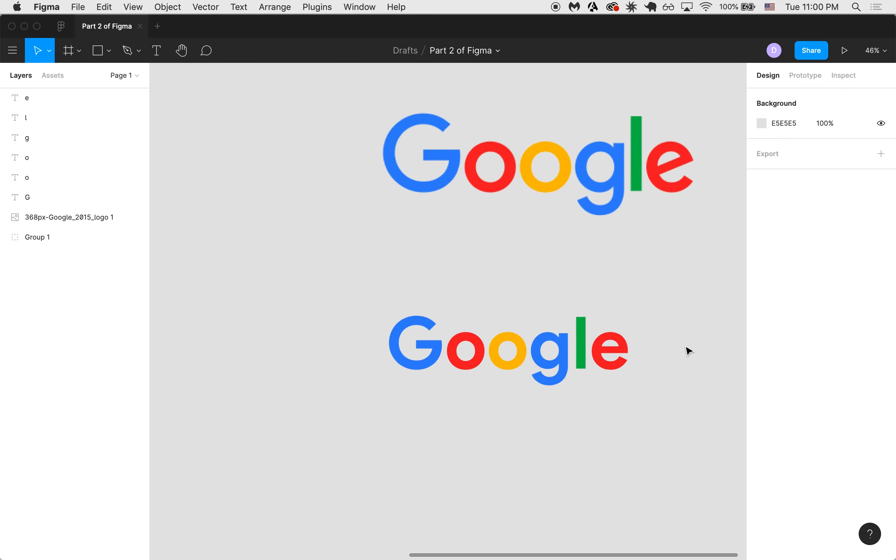
drag(421, 306, 637, 409)
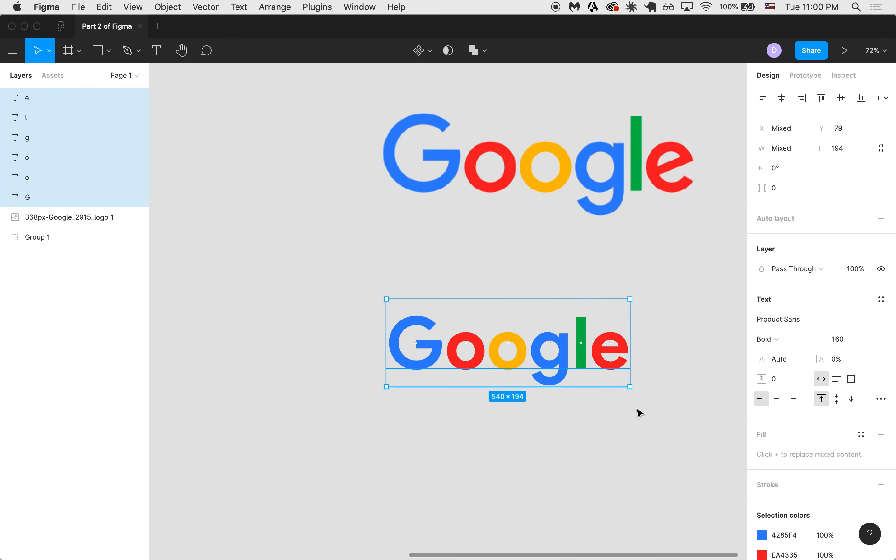
click(671, 434)
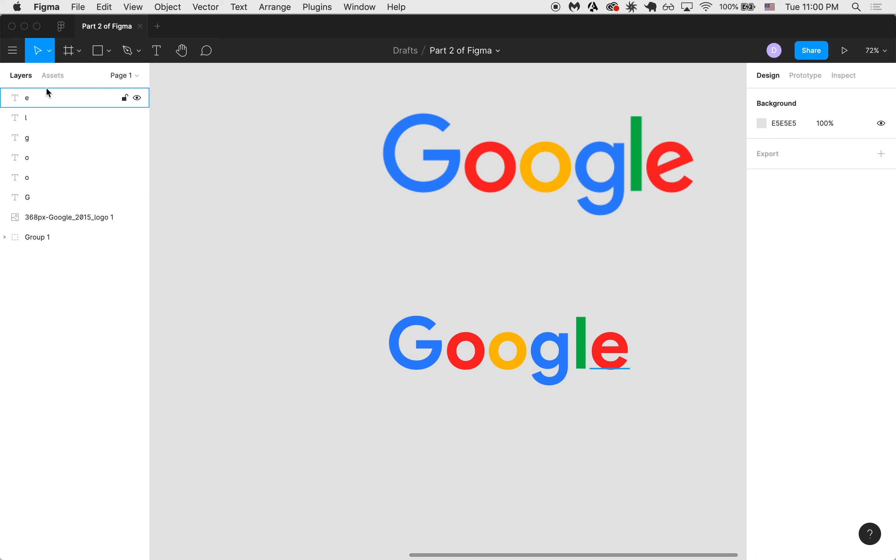
Step: Group the six letter text layers and rename the group "Google"
drag(300, 269, 698, 423)
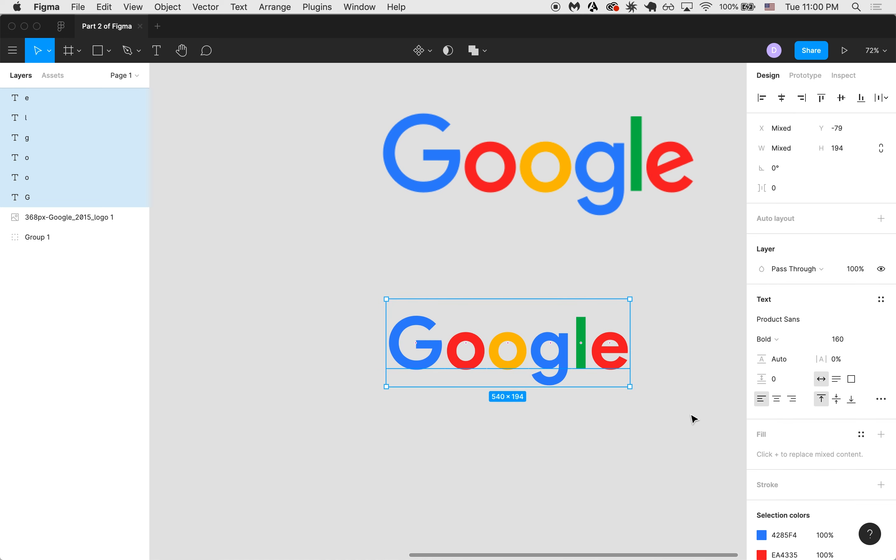
right_click(547, 375)
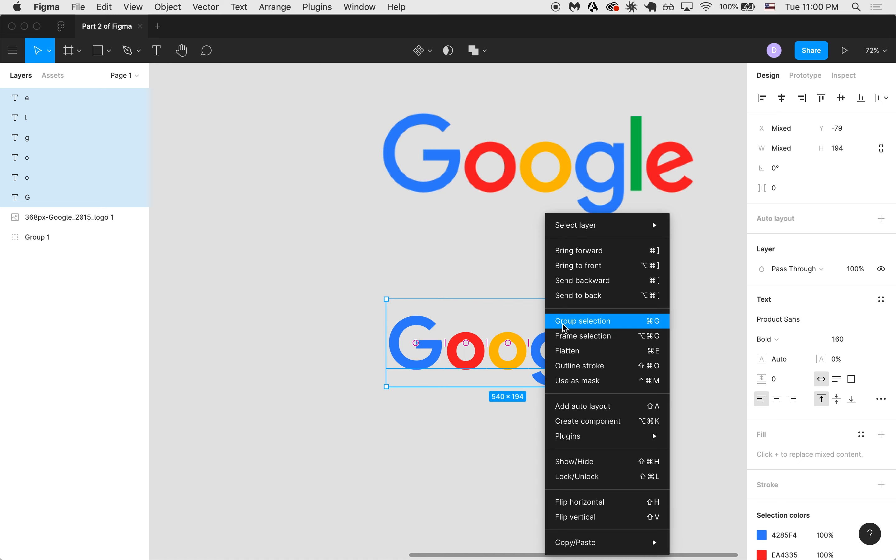
click(467, 441)
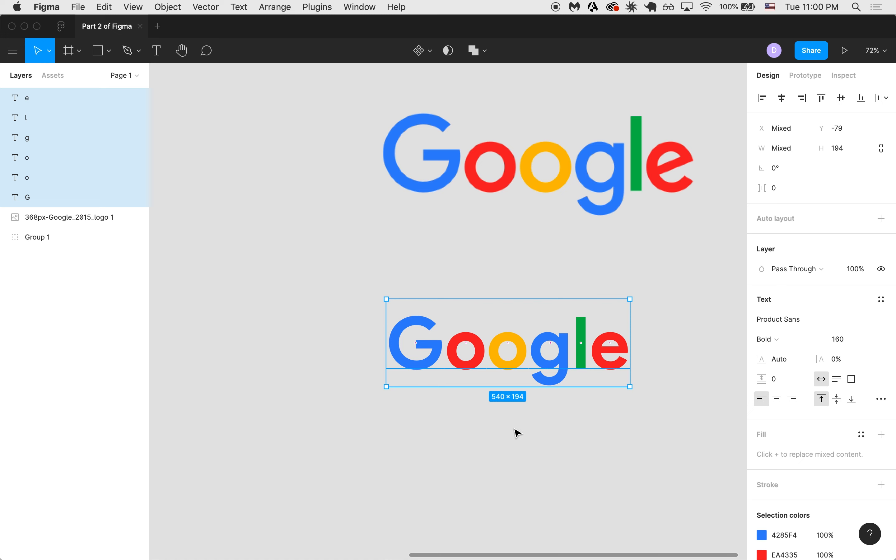
key(super+g)
double_click(38, 98)
text(Google)
key(Return)
Step: Move the Google letter group left, closer to the gray shapes, to about X 897, Y -82
scroll(280, 267, down, 5)
drag(362, 310, 275, 309)
scroll(275, 309, left, 3)
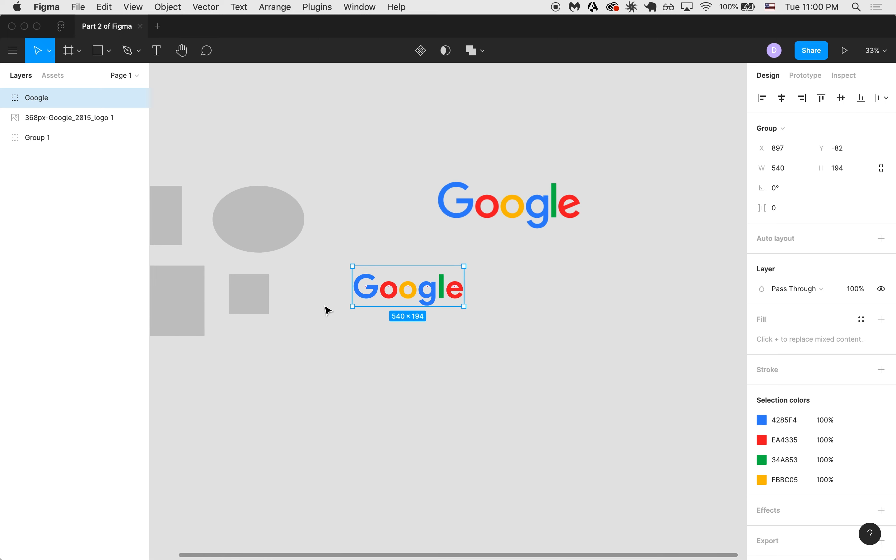
scroll(328, 311, up, 3)
scroll(328, 310, up, 2)
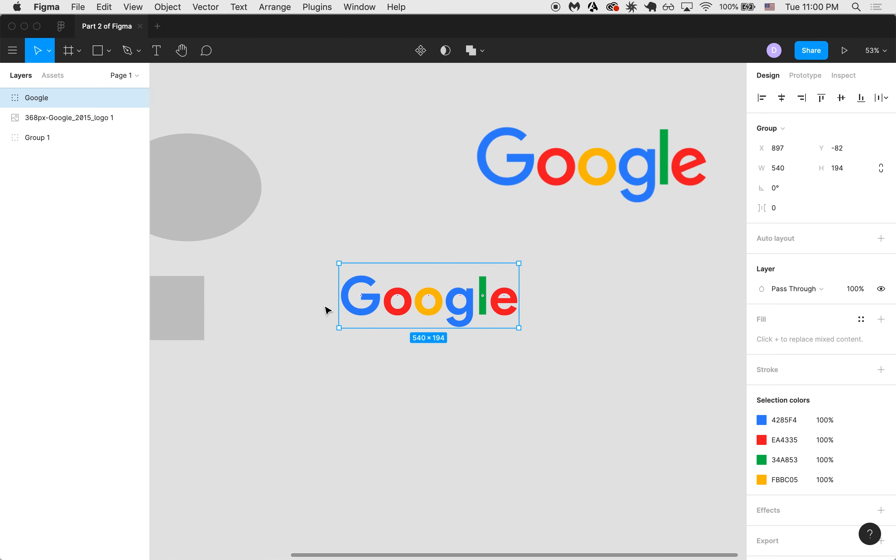
scroll(328, 310, left, 3)
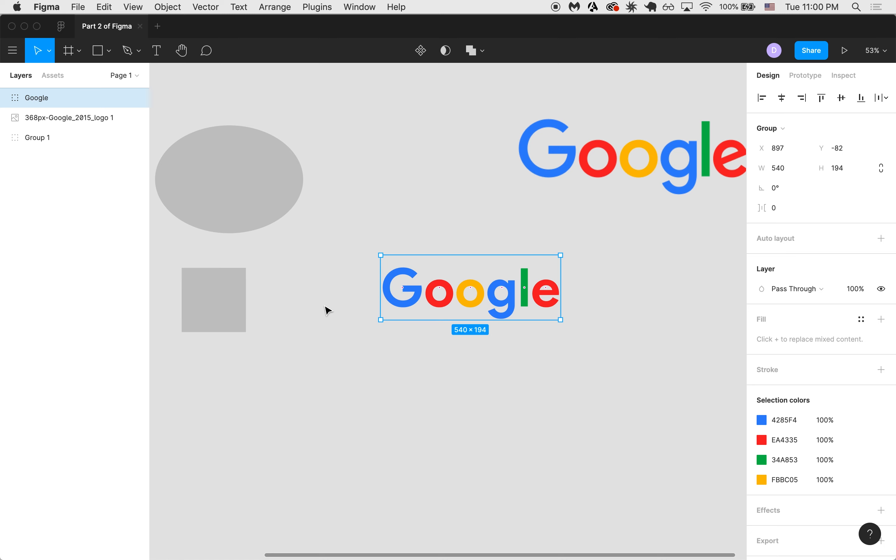
Step: Ungroup the Google letters and duplicate all six straight down twice, at about Y 240 and Y 595
scroll(327, 311, right, 1)
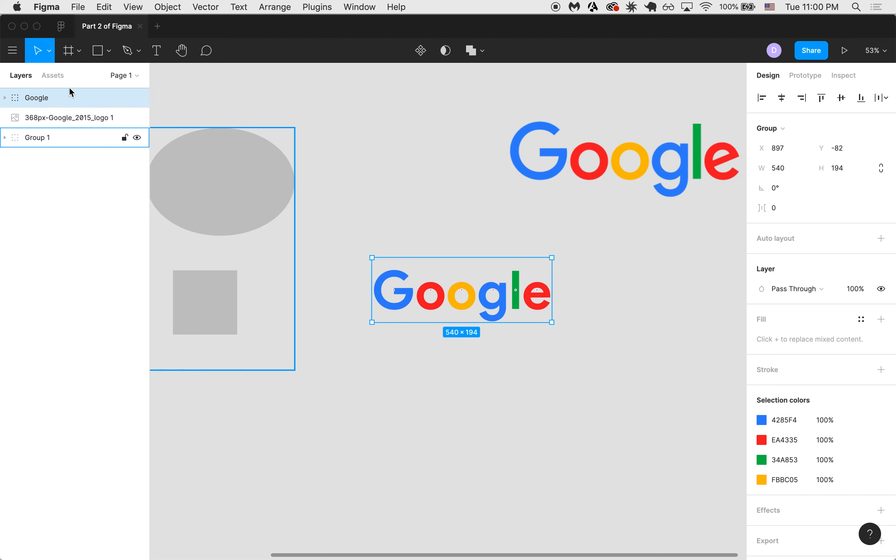
drag(325, 242, 581, 354)
key(super+shift+g)
drag(455, 296, 448, 525)
scroll(448, 525, down, 3)
scroll(448, 525, down, 1)
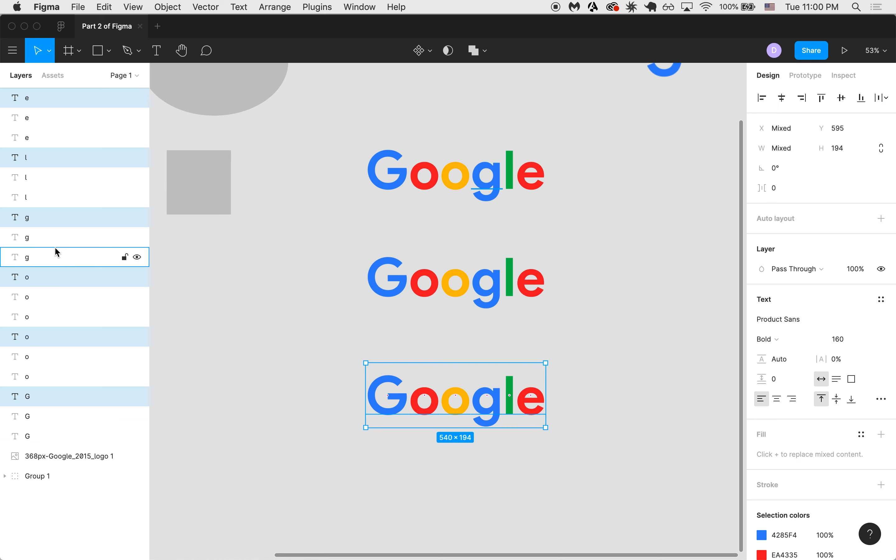
click(45, 241)
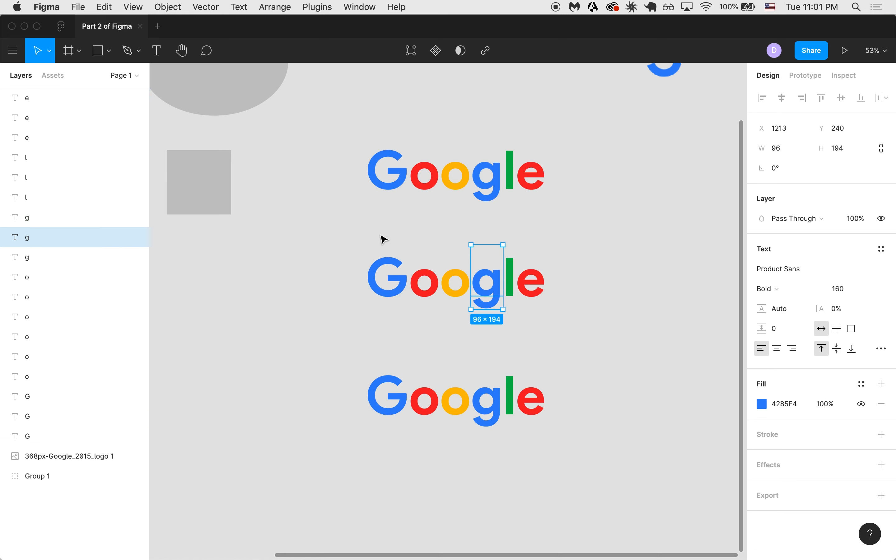
Step: Group each of the three rows of Google letters separately into its own group
scroll(353, 210, up, 3)
scroll(352, 210, up, 3)
drag(334, 183, 629, 262)
key(super+g)
key(super+g)
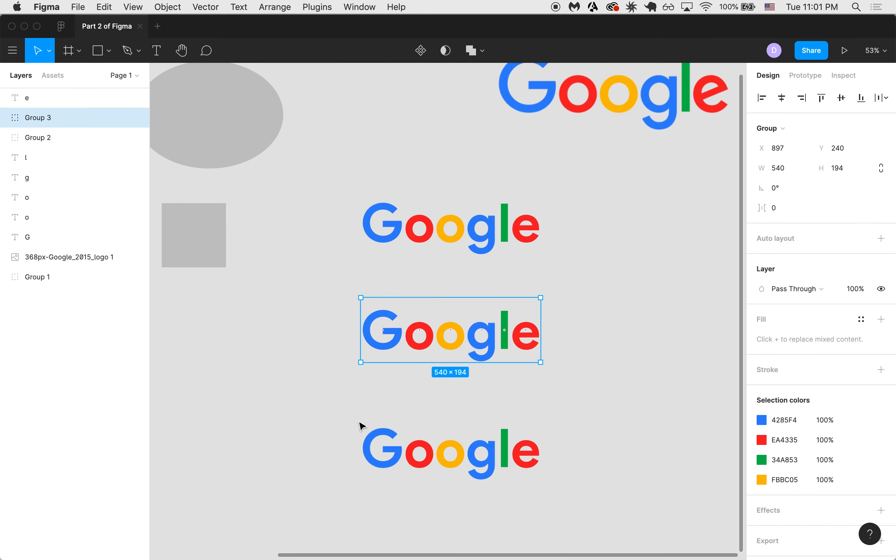
drag(325, 413, 620, 513)
key(super+g)
scroll(561, 428, down, 3)
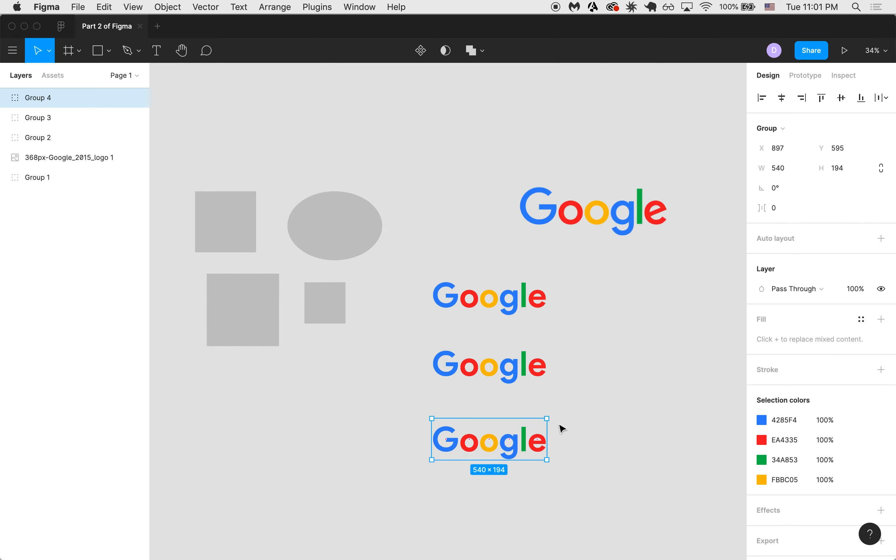
scroll(561, 428, right, 3)
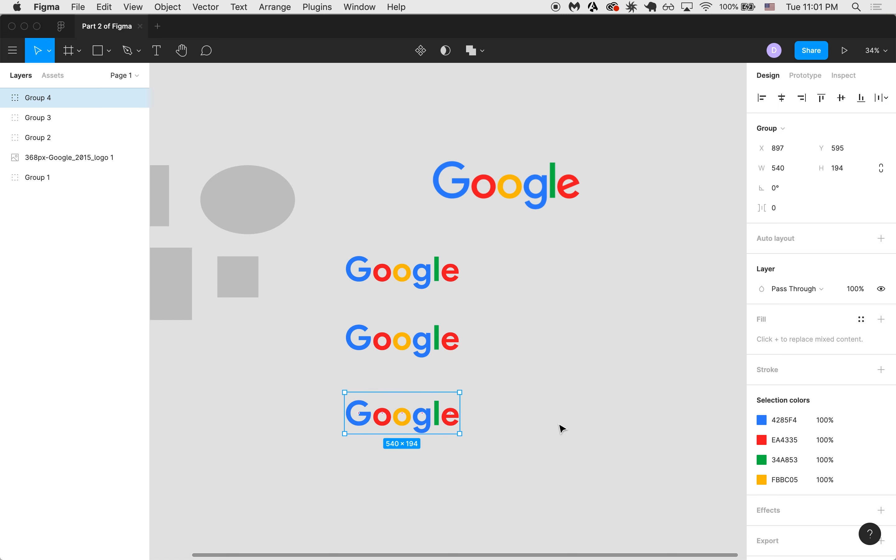
scroll(562, 429, right, 5)
scroll(562, 428, up, 3)
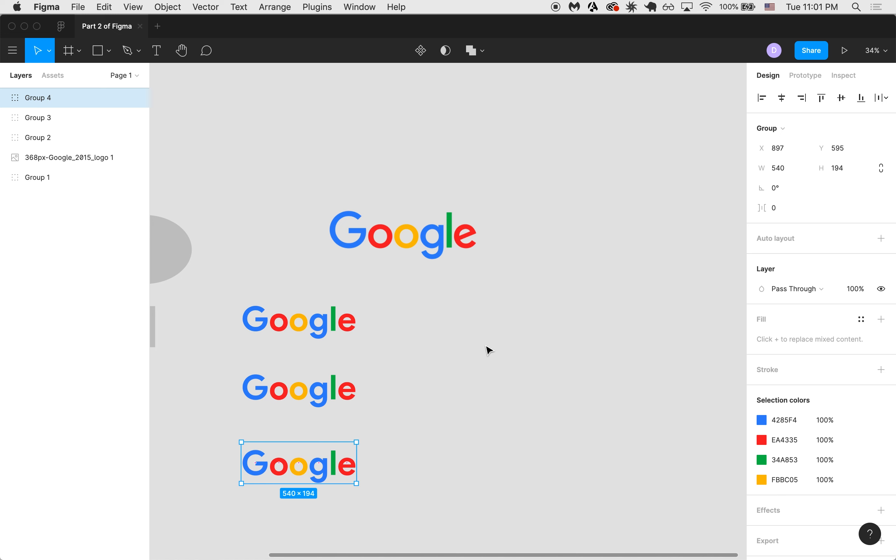
click(466, 328)
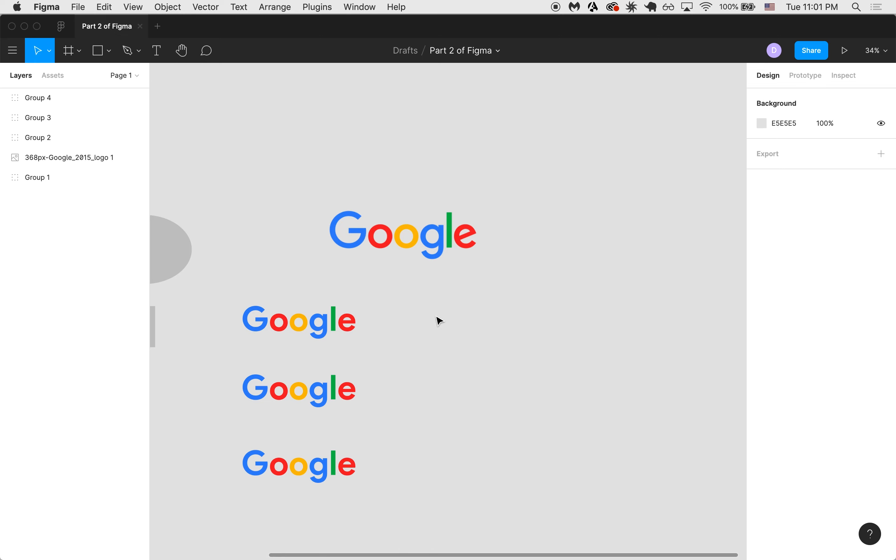
scroll(437, 320, up, 3)
scroll(458, 315, left, 3)
scroll(572, 298, right, 1)
scroll(363, 279, right, 3)
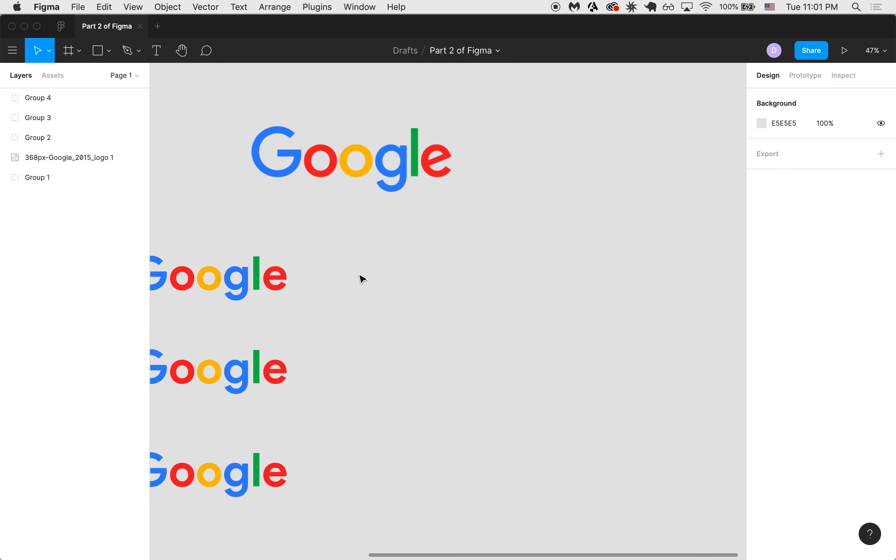
scroll(345, 277, down, 4)
click(354, 280)
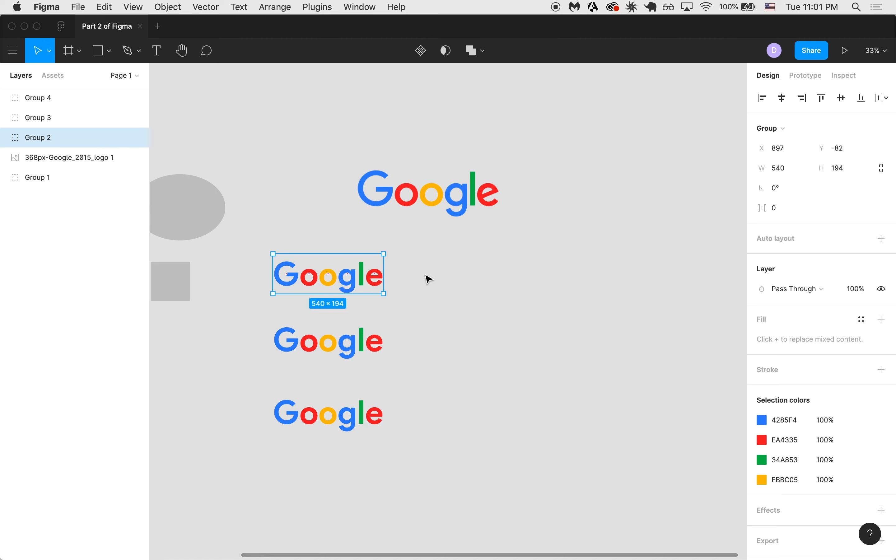
click(429, 279)
Step: Convert the six text layers e, l, g, o, o and G inside Group 2 to vectors with Outline Stroke
click(358, 274)
scroll(354, 280, up, 5)
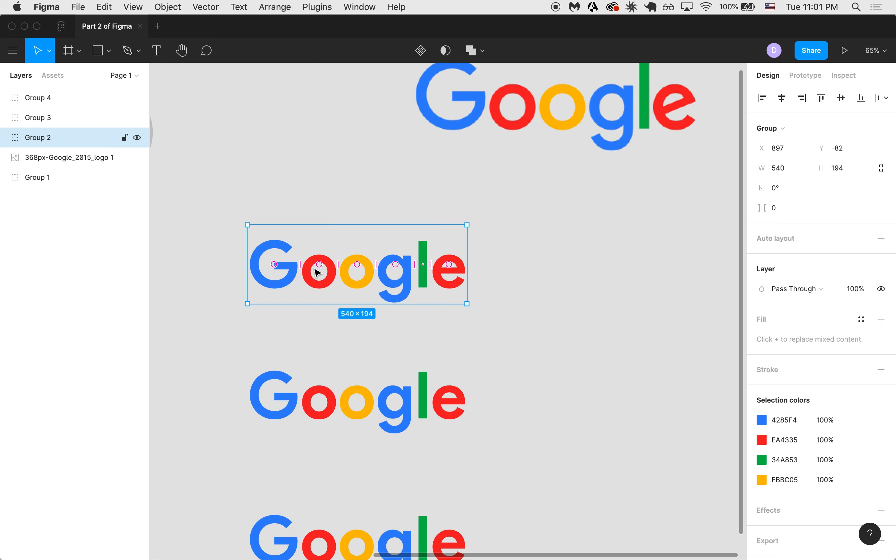
double_click(329, 285)
click(56, 156)
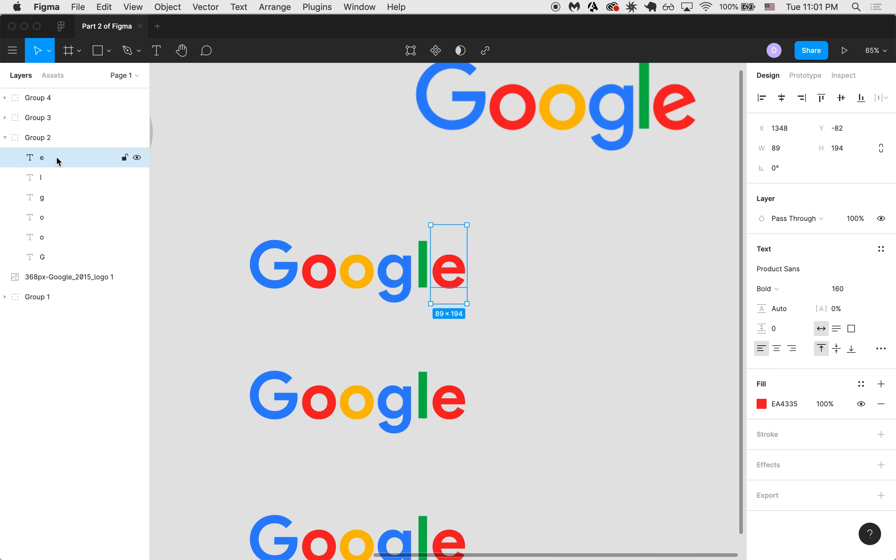
shift+click(64, 261)
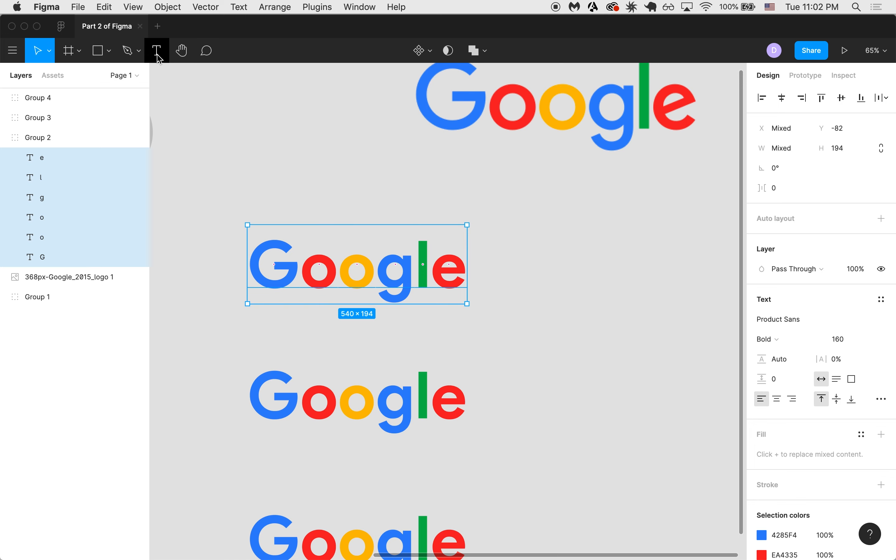
click(175, 6)
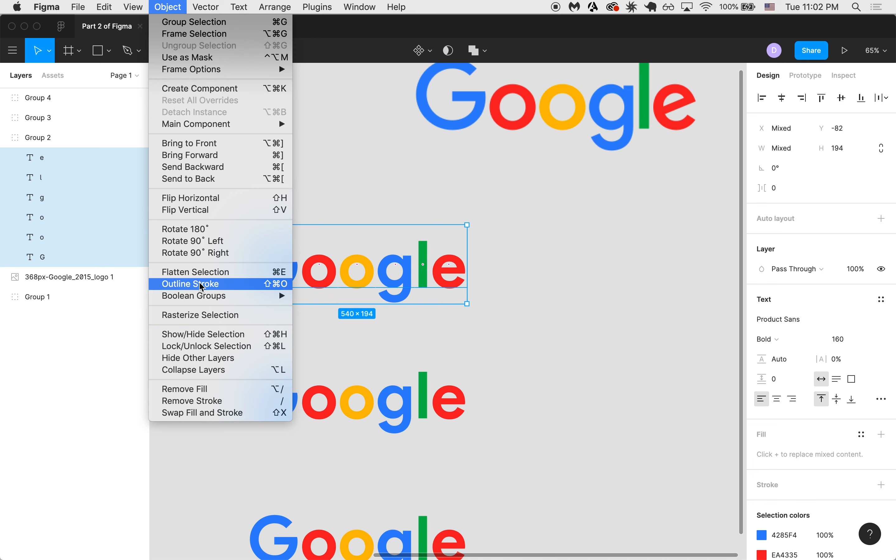
click(202, 283)
Step: Examine the vector anchor points of the outlined G in Group 2, leaving its shape as it is
click(278, 276)
click(296, 282)
click(294, 286)
scroll(290, 282, up, 5)
scroll(292, 282, left, 3)
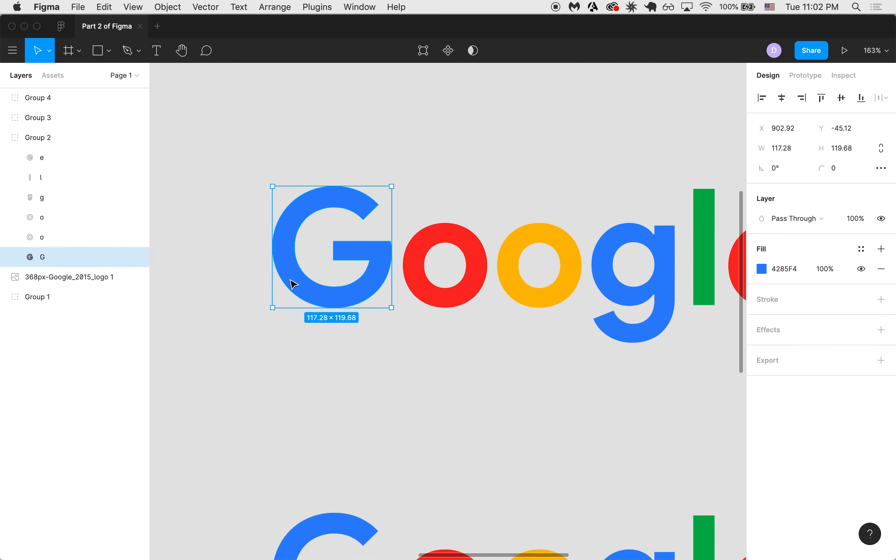
double_click(358, 296)
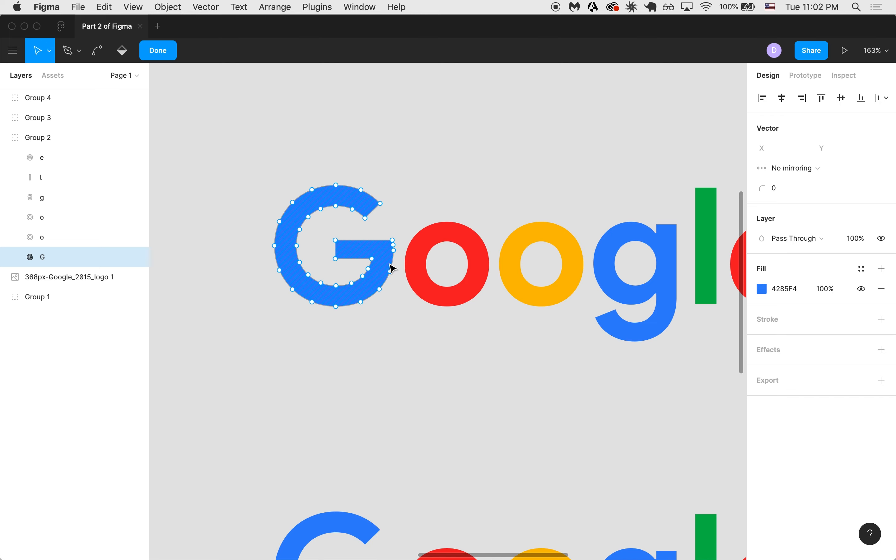
key(Escape)
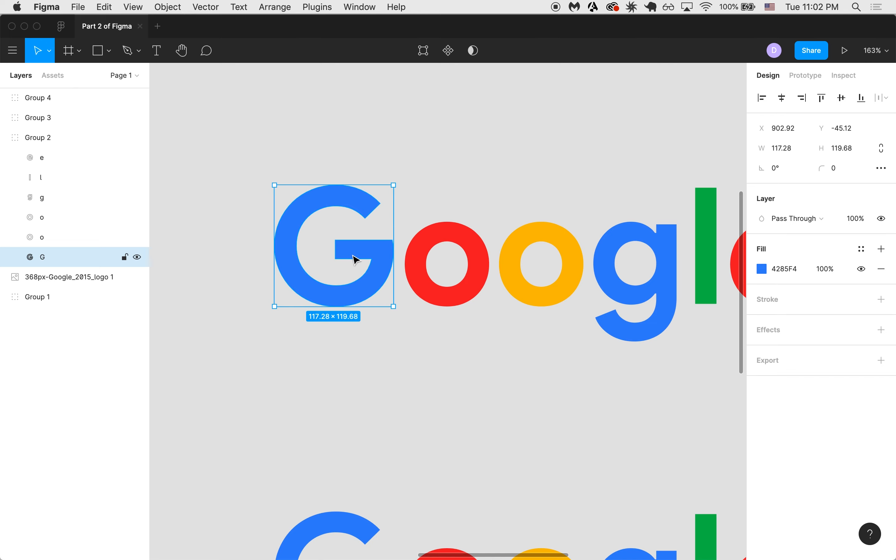
key(Escape)
Step: Move the outlined Google group aside to the right and delete the two Google groups that are still text
scroll(351, 258, down, 5)
scroll(350, 258, down, 5)
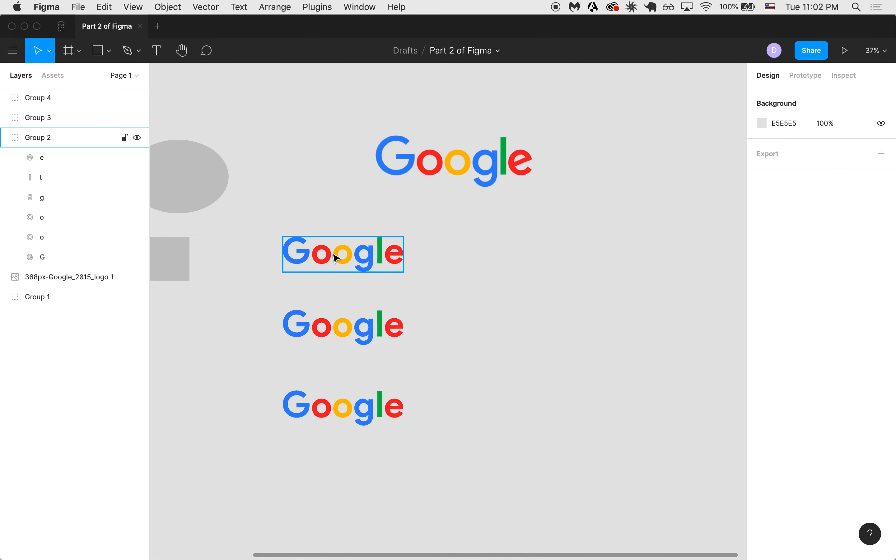
drag(344, 254, 550, 255)
drag(284, 266, 404, 482)
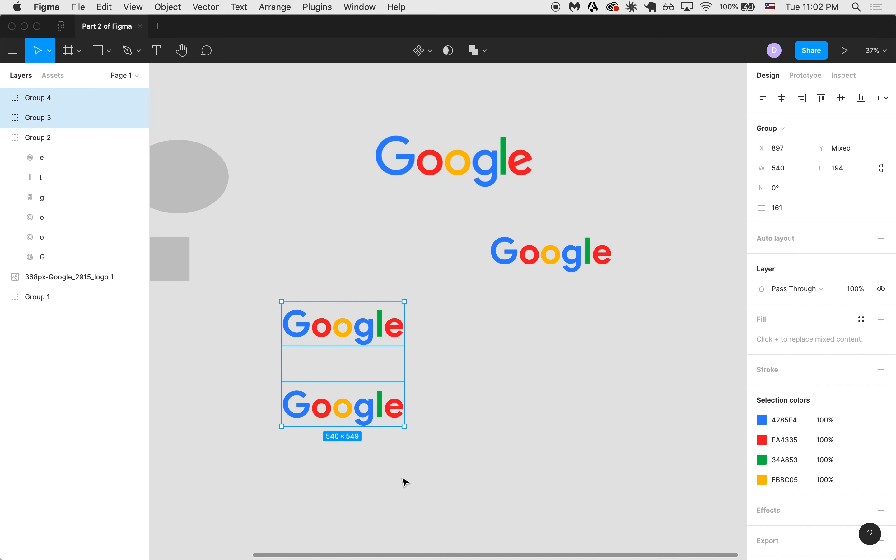
key(Delete)
Step: Place the outlined Google group beneath the logo image at about X 1377, Y 123, and duplicate it horizontally to about X 2190
drag(566, 264, 467, 302)
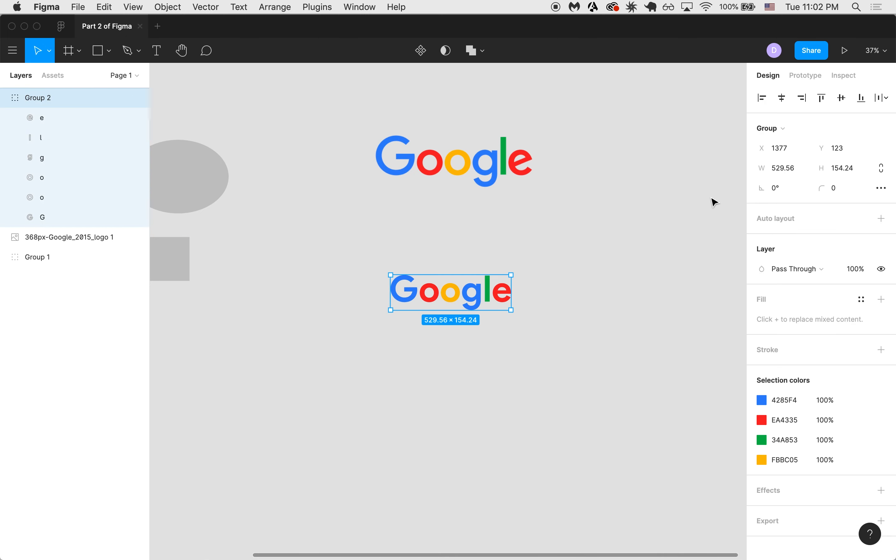
drag(447, 296, 631, 294)
click(5, 118)
Step: Delete the Google logo image and the group of gray shapes from the canvas
click(410, 169)
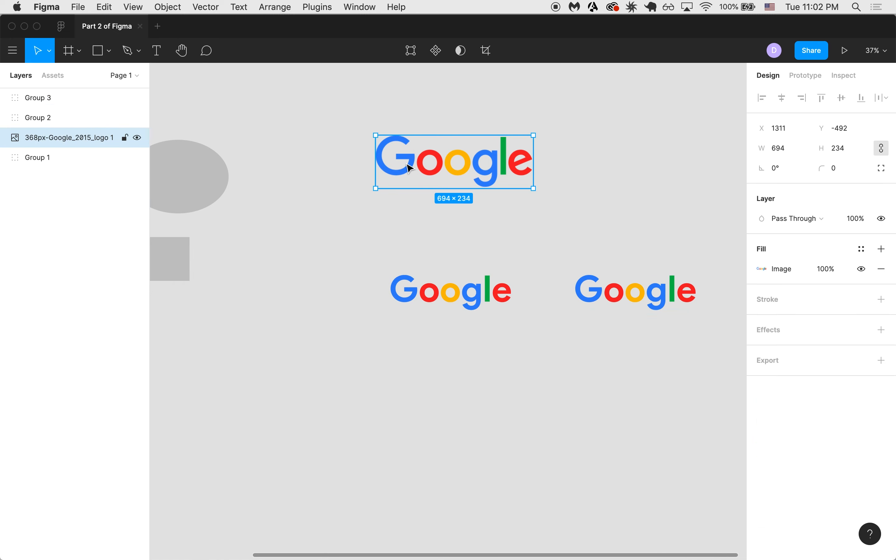
key(Delete)
scroll(407, 172, down, 5)
key(Delete)
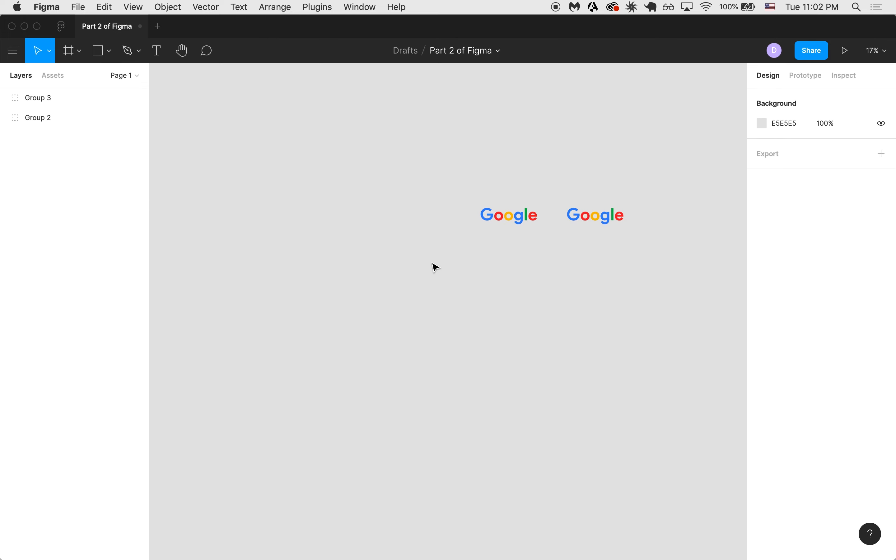
Step: Rename the left outlined Google group "Google group"
scroll(512, 215, up, 5)
click(486, 233)
scroll(486, 236, right, 3)
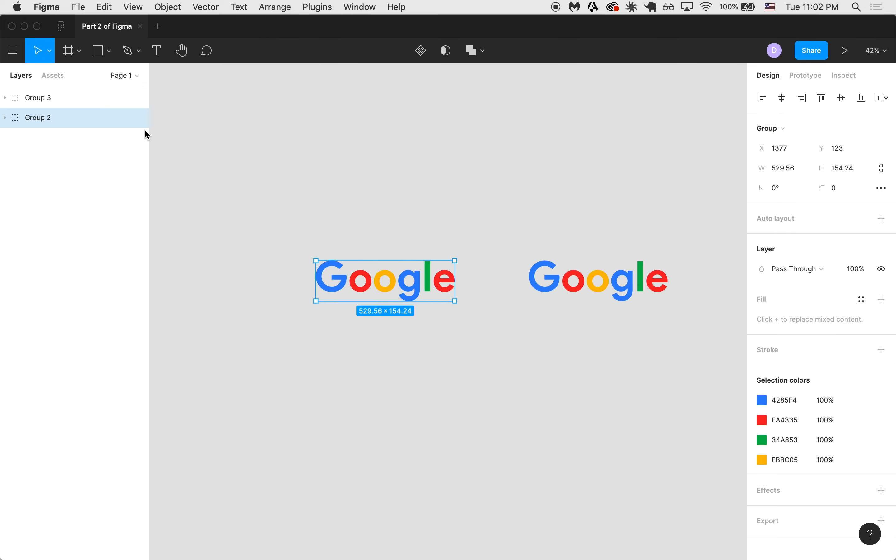
key(super+r)
text(Google grou)
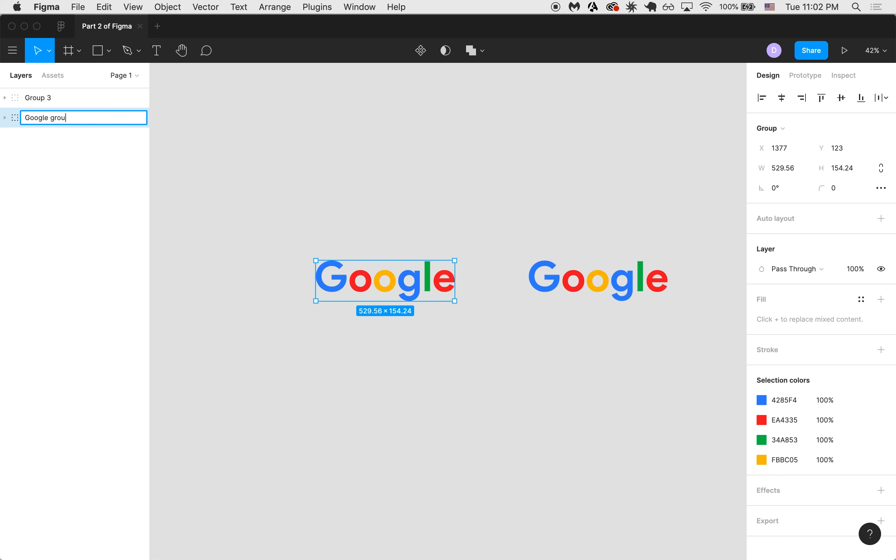
text([)
key(Return)
key(super+r)
text(Gr)
text(ogle group)
key(Return)
Step: Rename the right outlined Google group "Google frame"
click(558, 295)
click(563, 282)
scroll(563, 281, right, 2)
key(super+r)
text(Goo)
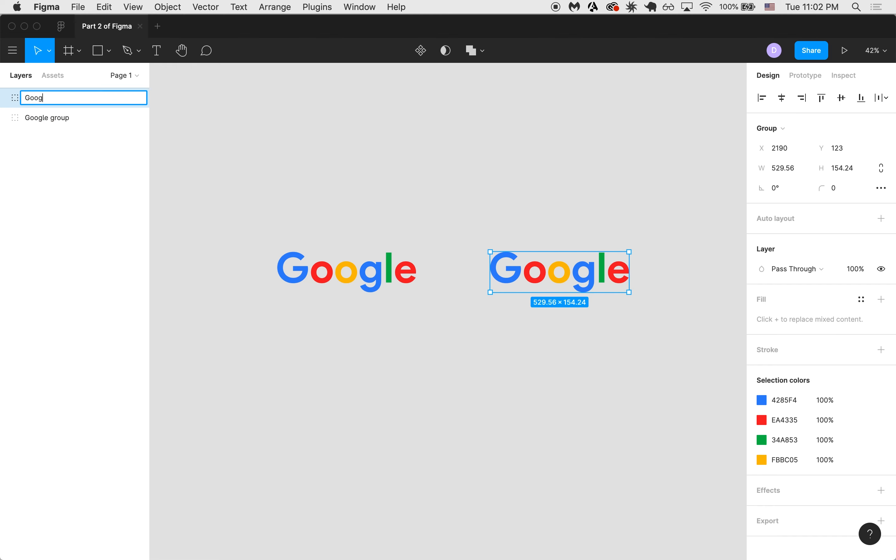
text(gle frame)
key(Return)
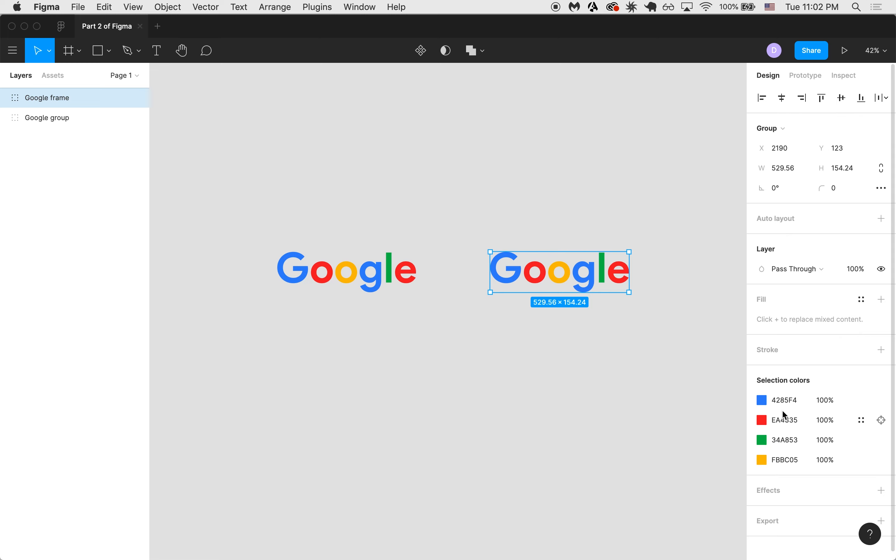
Step: Ungroup Google frame and wrap its six outlined letters in a frame with Frame Selection
key(super+shift+g)
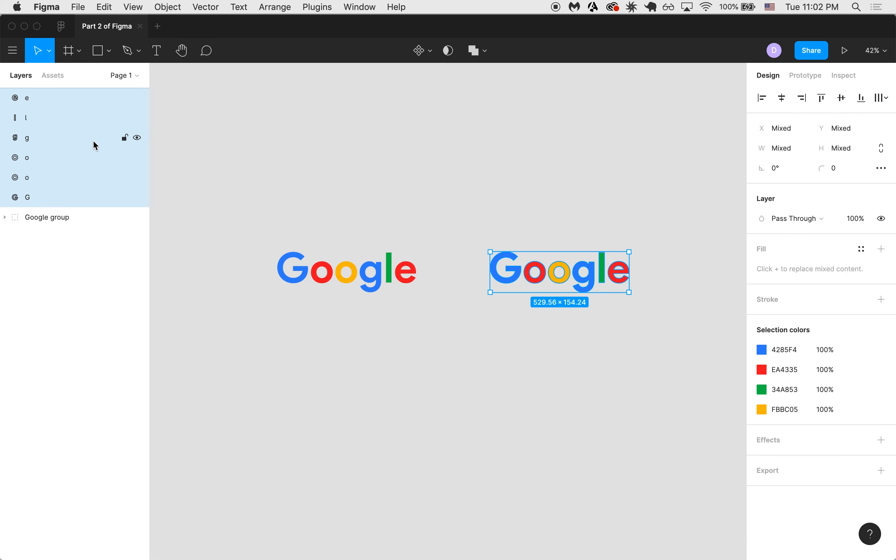
right_click(505, 268)
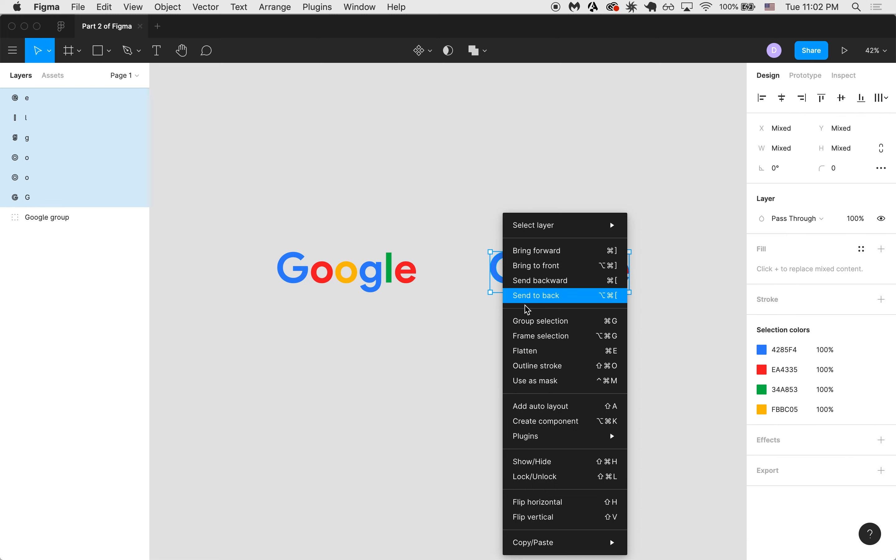
click(538, 339)
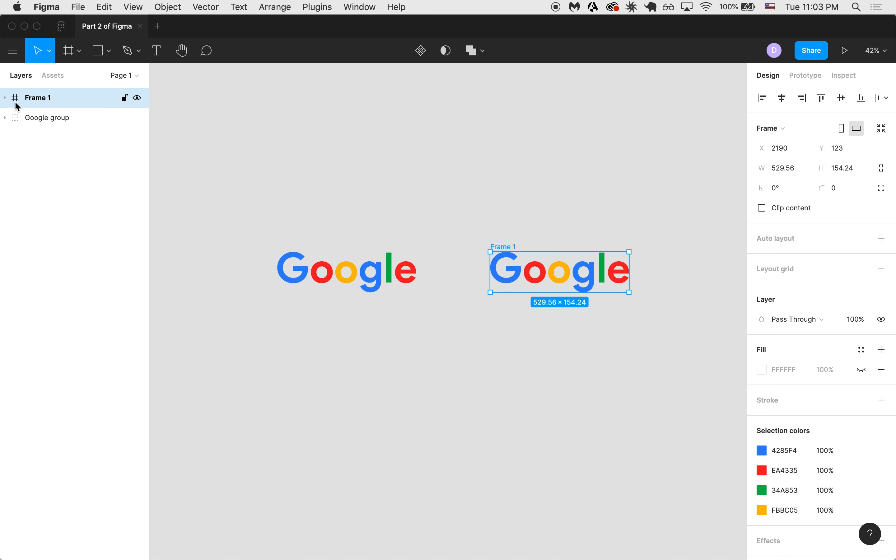
click(384, 336)
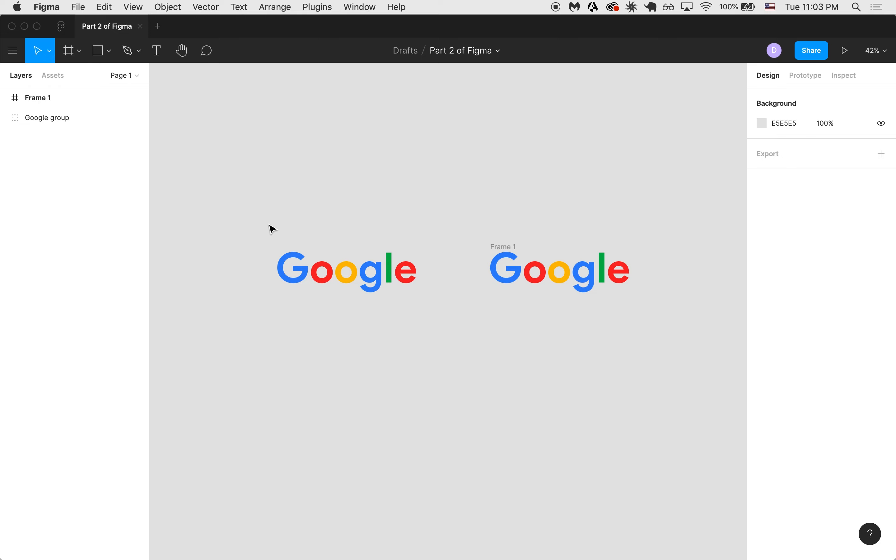
Step: Review the frame type and preset size options available for Frame 1, and select the Google group beside it
scroll(450, 380, left, 3)
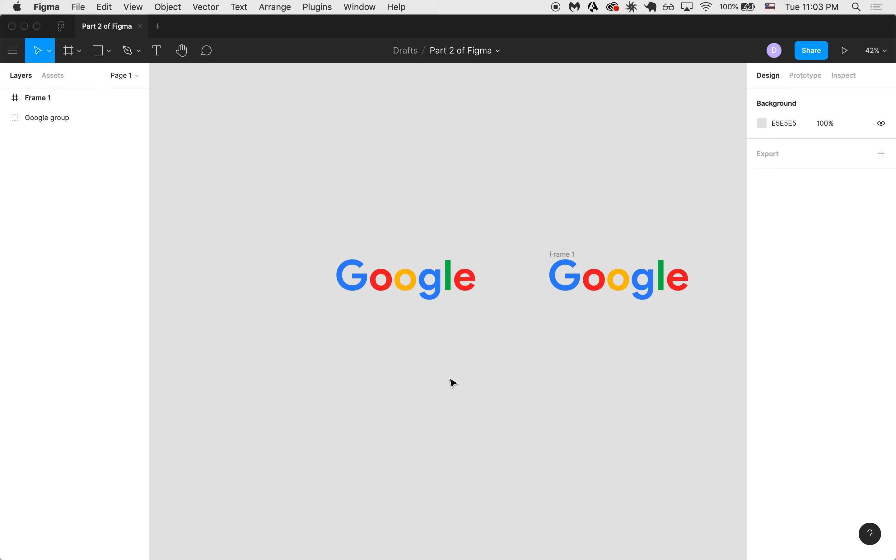
click(552, 284)
drag(522, 223, 647, 273)
click(565, 246)
click(563, 253)
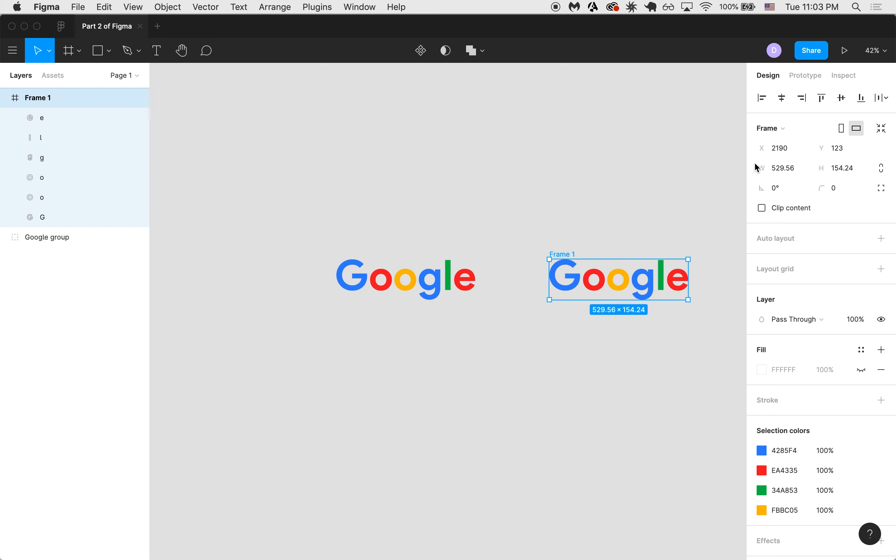
click(781, 132)
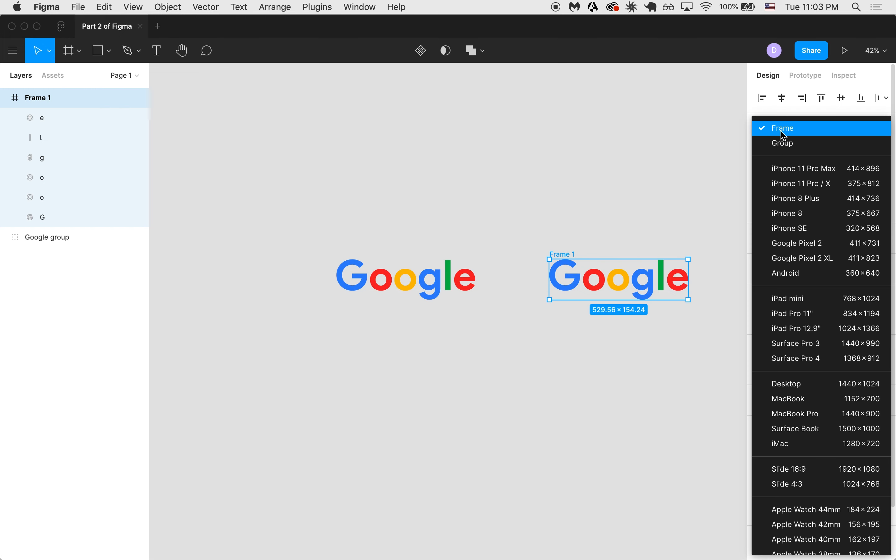
scroll(792, 321, down, 10)
scroll(792, 325, up, 10)
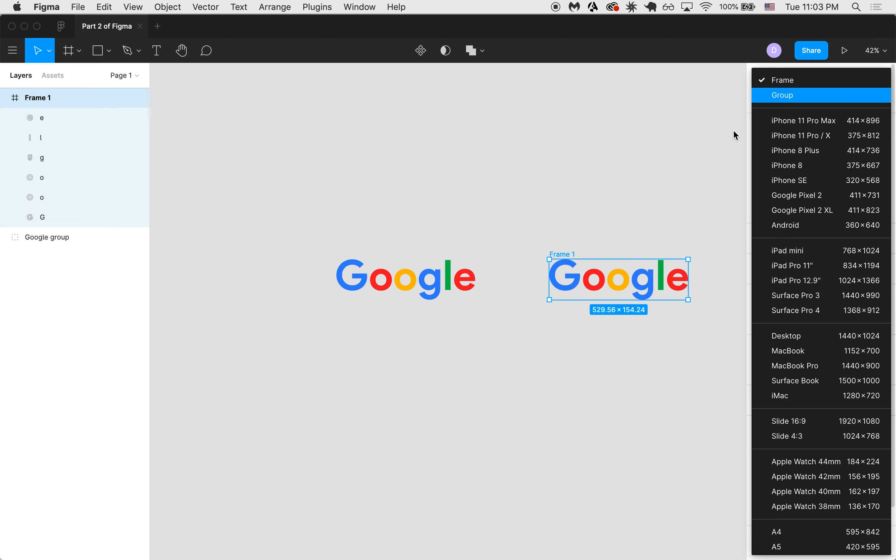
click(557, 348)
click(295, 198)
click(378, 278)
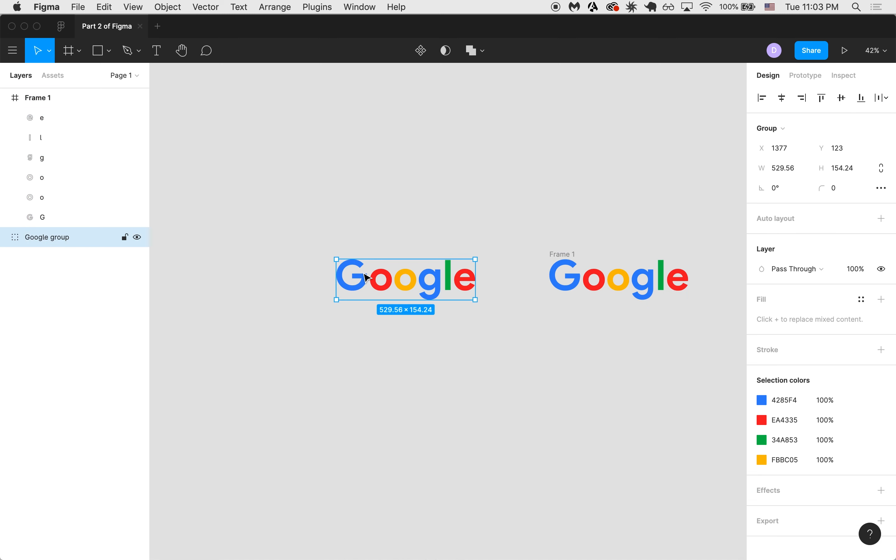
Step: Move the Google group farther from Frame 1 to X 1168 and resize it to 485 × 154
drag(385, 287, 332, 287)
drag(422, 302, 514, 292)
drag(594, 290, 384, 285)
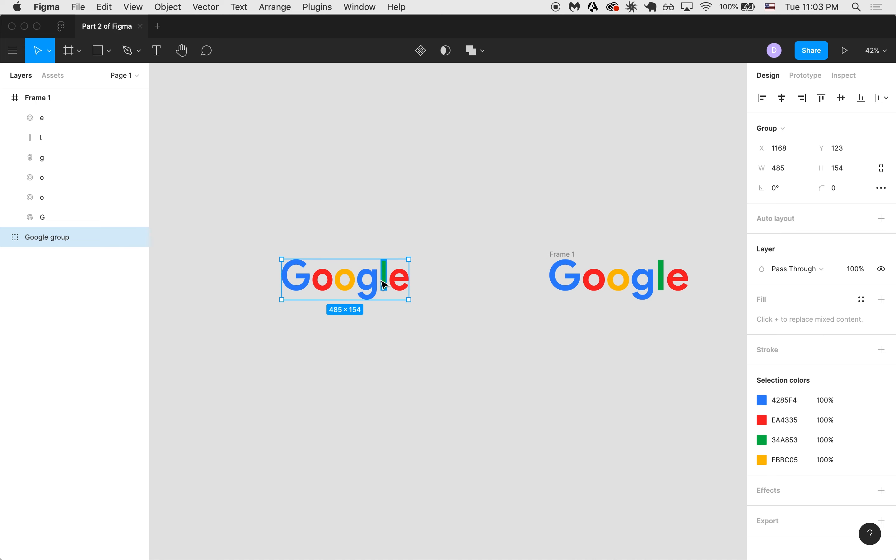
Step: Compare how area selection picks up the separate letters inside Frame 1 and the Google group as a whole
scroll(446, 290, right, 3)
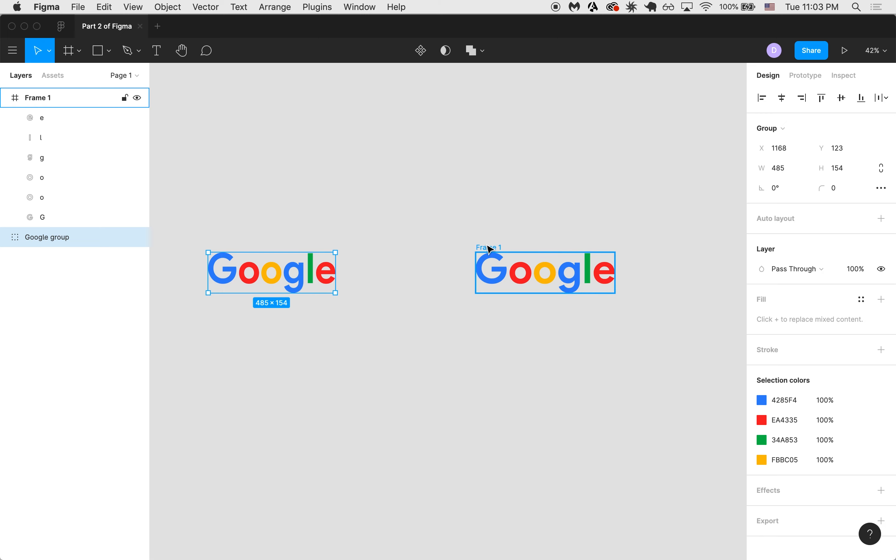
click(491, 248)
click(435, 260)
drag(424, 262, 540, 286)
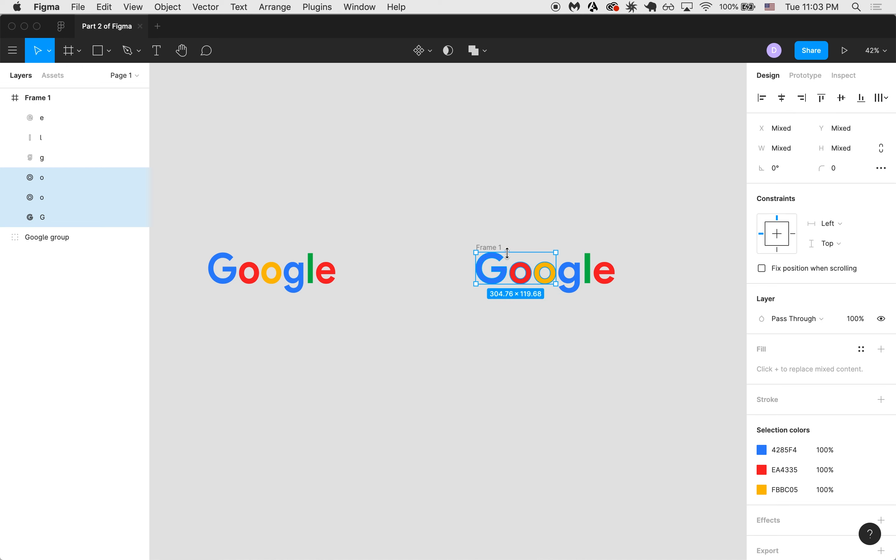
click(435, 271)
drag(554, 293, 551, 287)
drag(519, 339, 554, 257)
click(243, 379)
drag(239, 374, 279, 250)
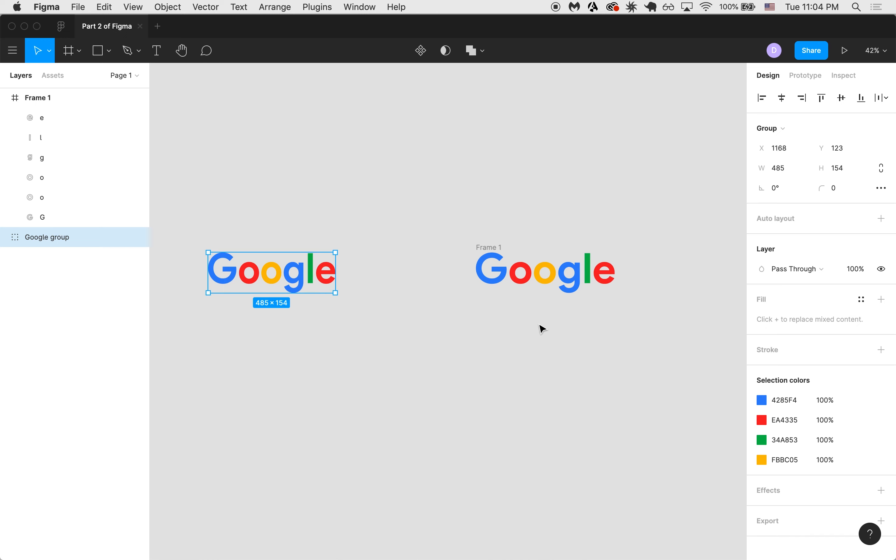
Step: Select Frame 1 and resize it to 530 × 154 from its corner
click(496, 250)
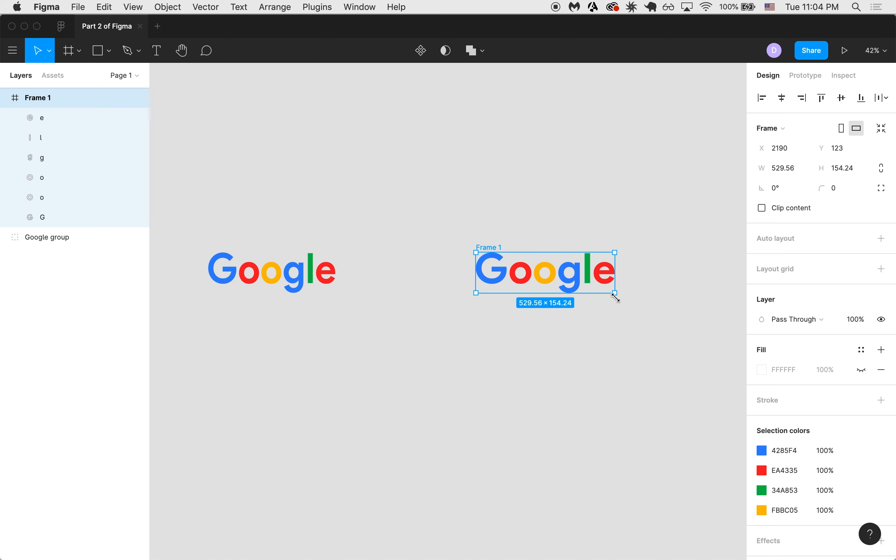
scroll(616, 297, down, 3)
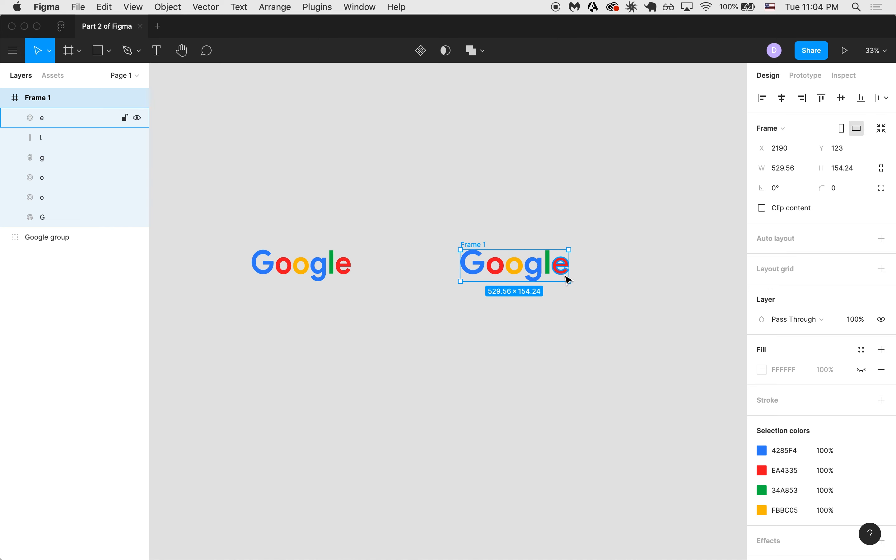
mouse_move(569, 281)
mouse_down()
mouse_move(667, 366)
mouse_move(622, 328)
mouse_move(664, 313)
mouse_move(694, 317)
mouse_move(695, 385)
mouse_move(594, 398)
mouse_move(645, 362)
mouse_move(671, 304)
mouse_move(575, 284)
mouse_move(696, 289)
mouse_move(649, 382)
mouse_move(639, 348)
mouse_move(563, 278)
mouse_up()
scroll(563, 279, up, 5)
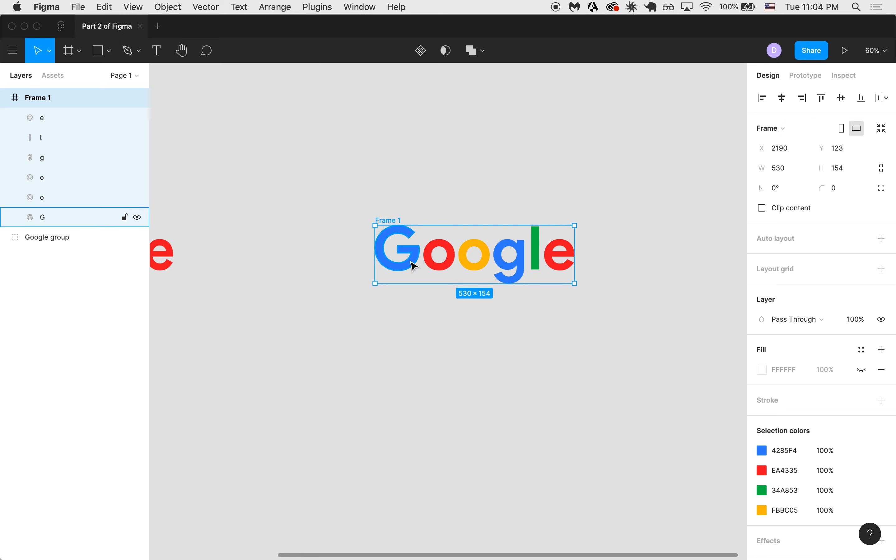
Step: Select the letter G inside Frame 1 and examine its constraints
click(415, 266)
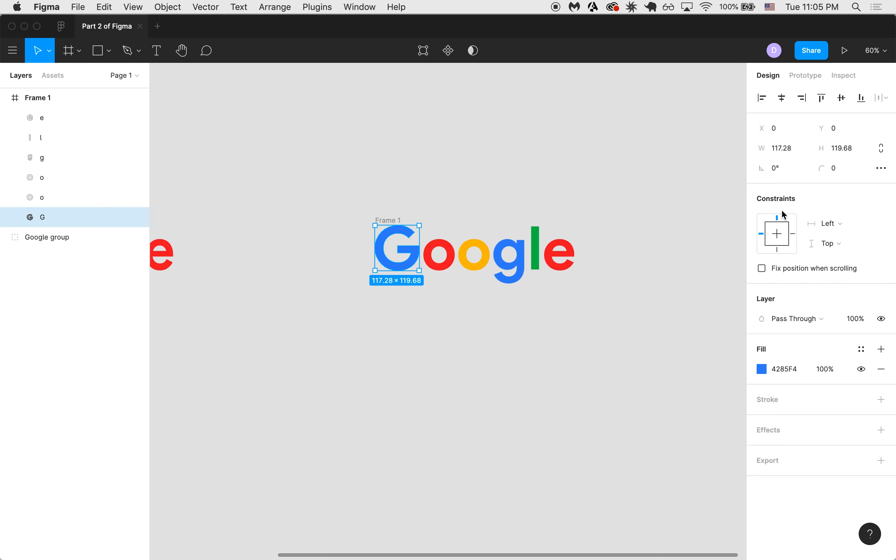
scroll(401, 256, up, 2)
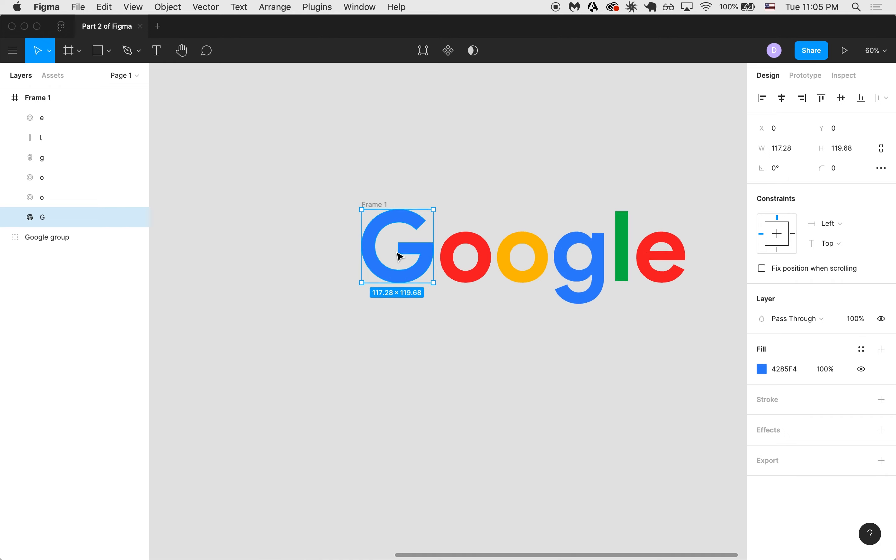
scroll(400, 256, up, 3)
Step: Show Frame 1's hidden white FFFFFF fill behind the letters
click(355, 183)
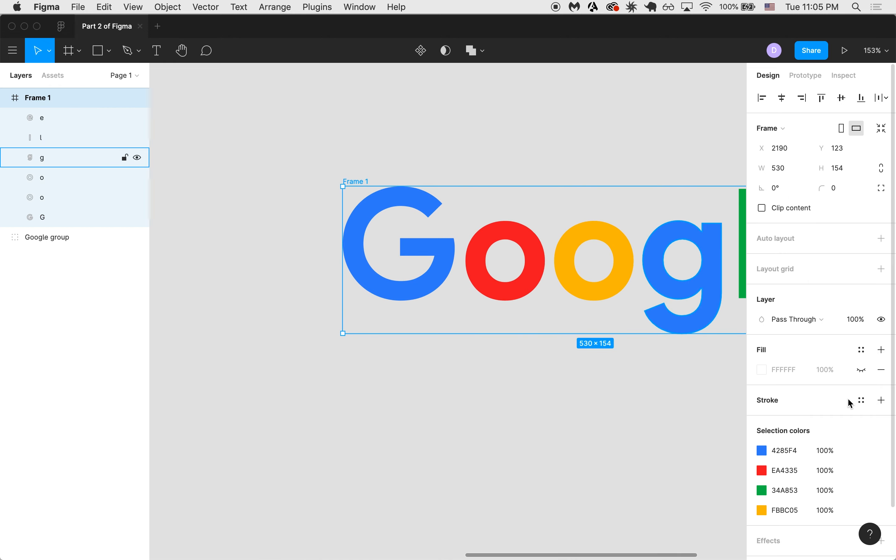
click(868, 372)
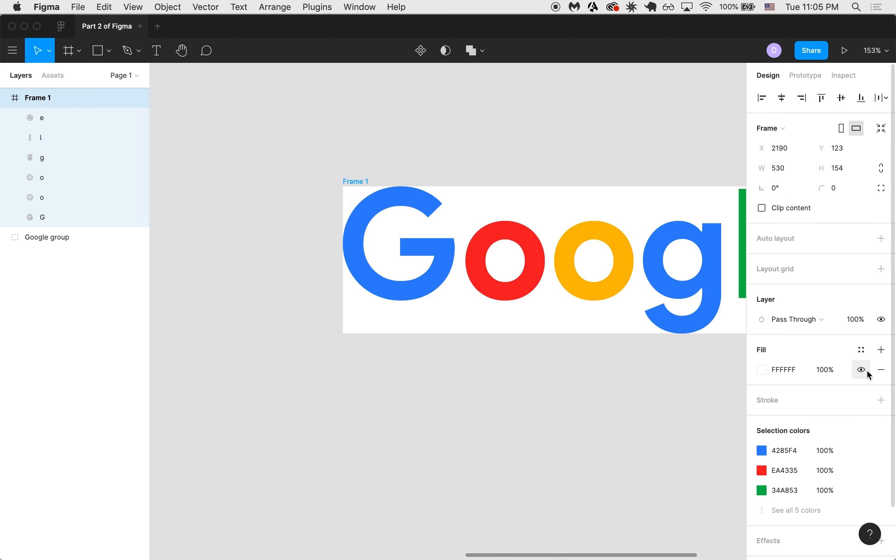
scroll(500, 293, down, 3)
scroll(500, 297, right, 4)
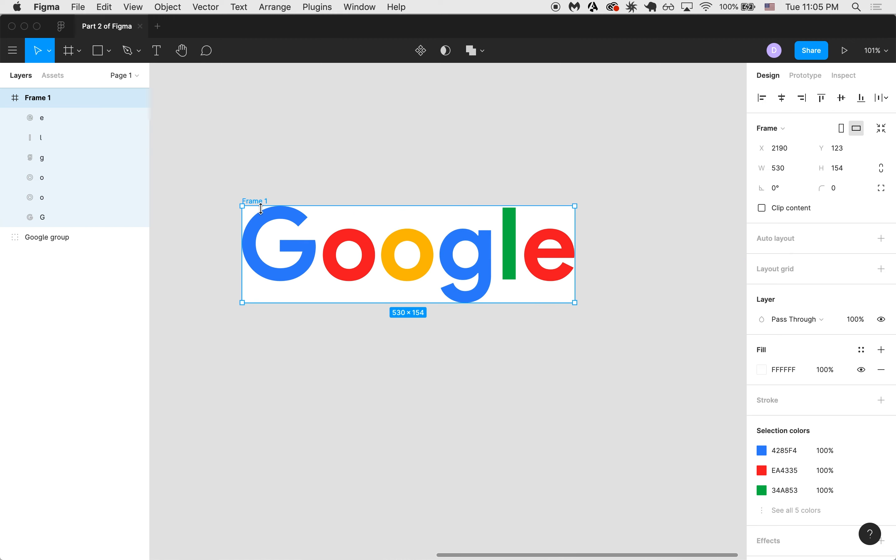
Step: Examine up close how the letter G is anchored to the corner of Frame 1
click(297, 254)
scroll(246, 204, up, 10)
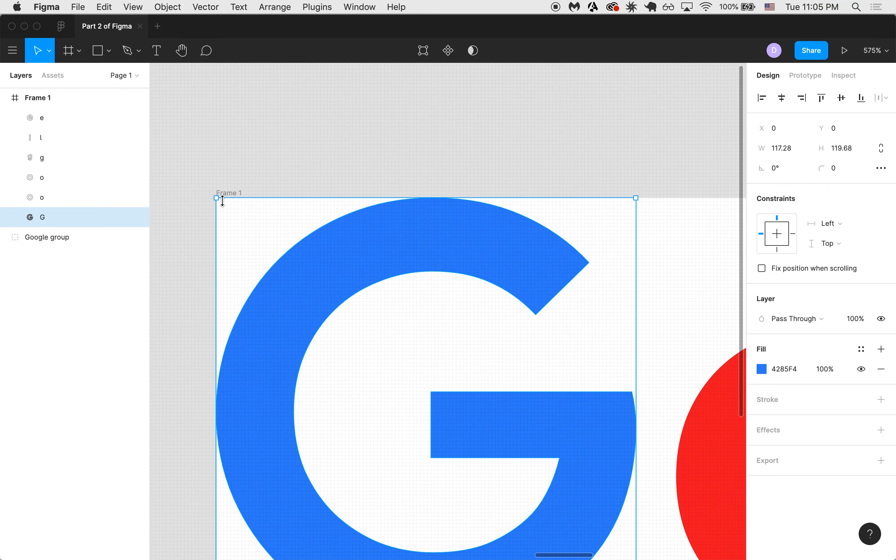
scroll(223, 200, down, 6)
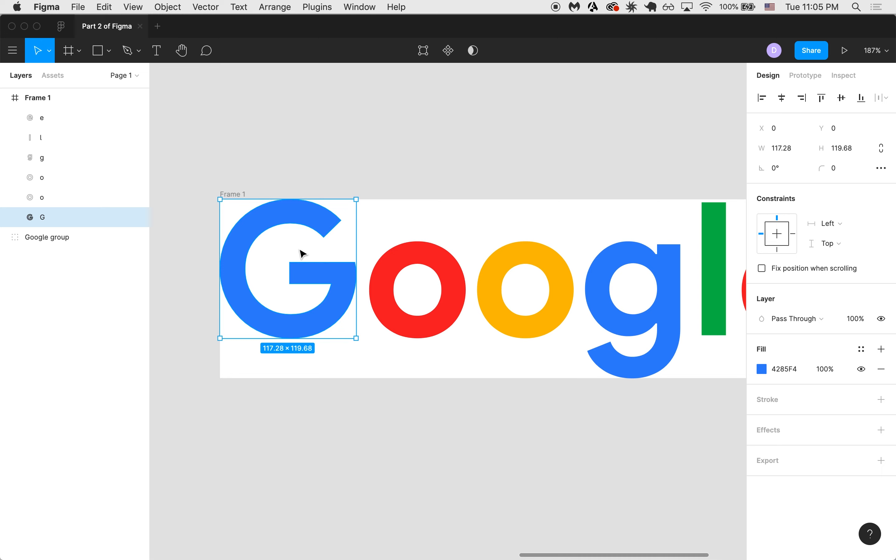
scroll(303, 254, down, 5)
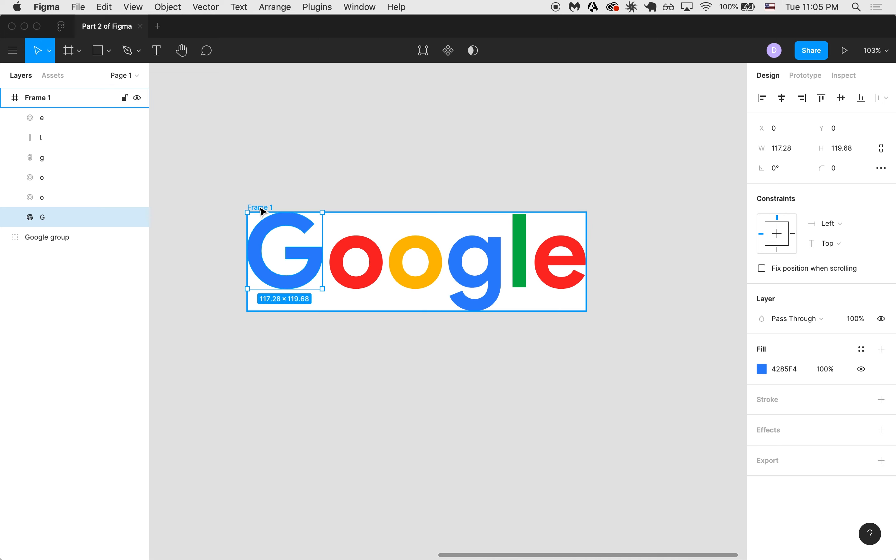
Step: Enlarge Frame 1 to 648 × 232, check the first red o's constraints, and return the frame to 530 × 154
click(260, 208)
drag(585, 310, 662, 361)
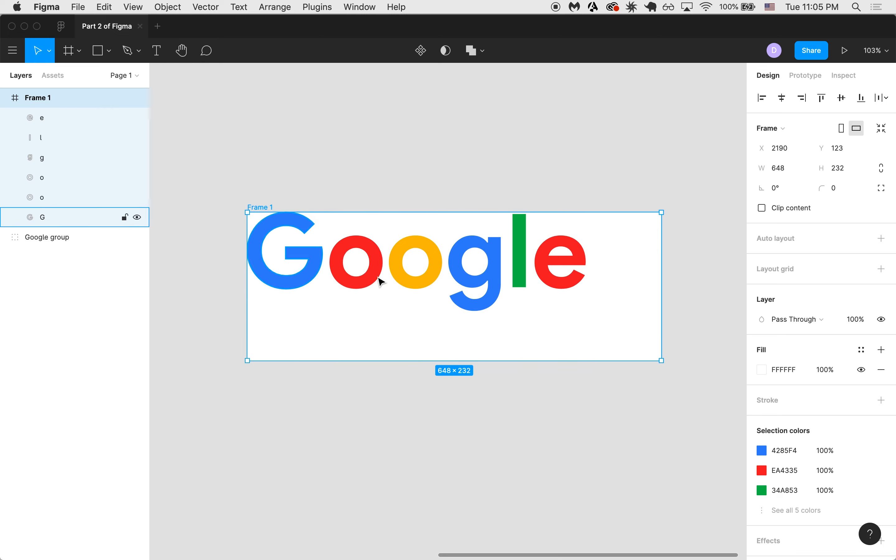
scroll(241, 207, up, 5)
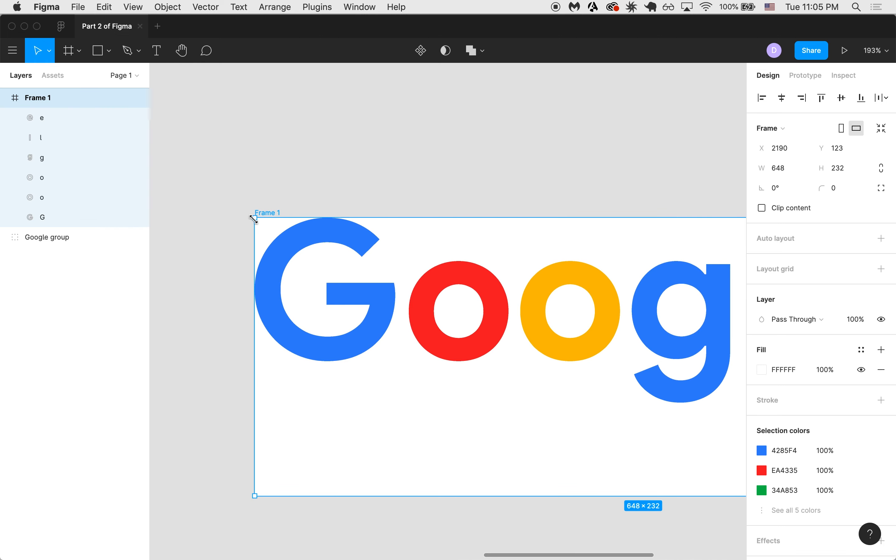
click(441, 283)
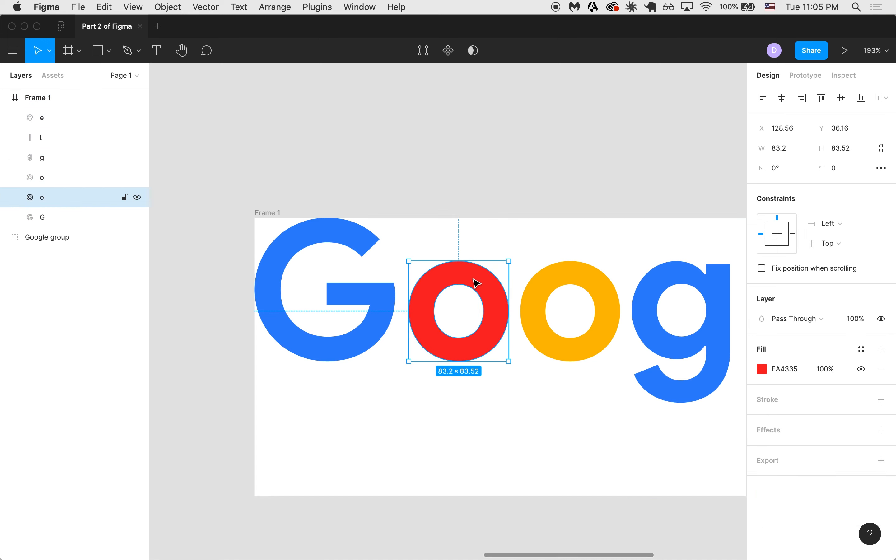
scroll(468, 284, down, 2)
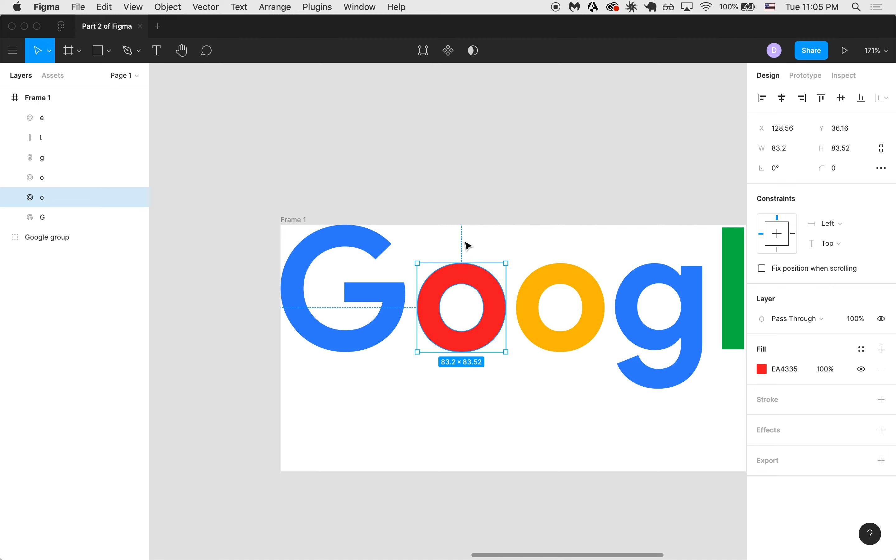
scroll(417, 261, down, 3)
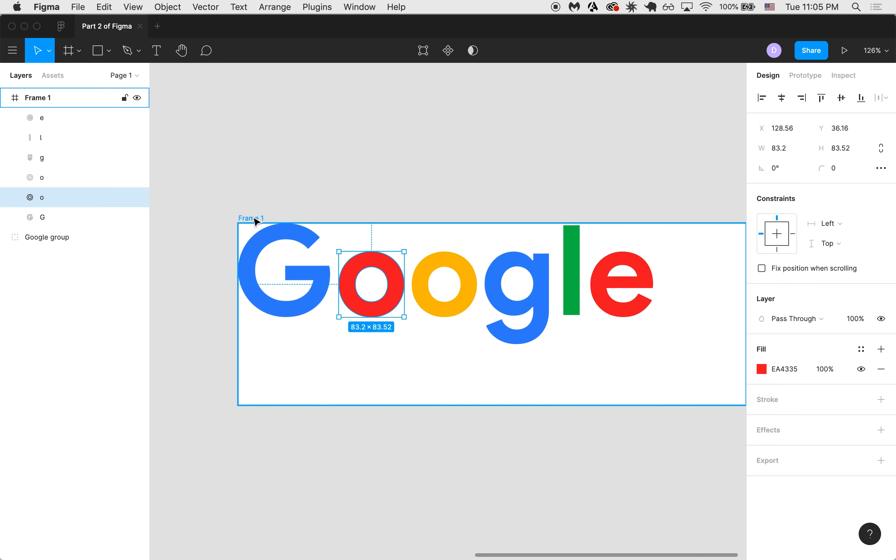
click(255, 222)
double_click(255, 223)
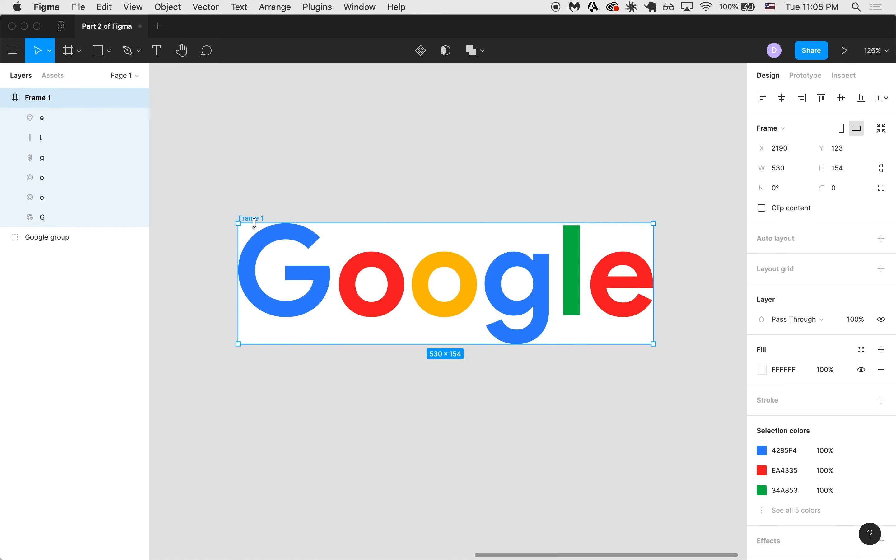
Step: Set the horizontal constraint of all six letters in Frame 1 to Right
click(198, 333)
drag(195, 330, 668, 276)
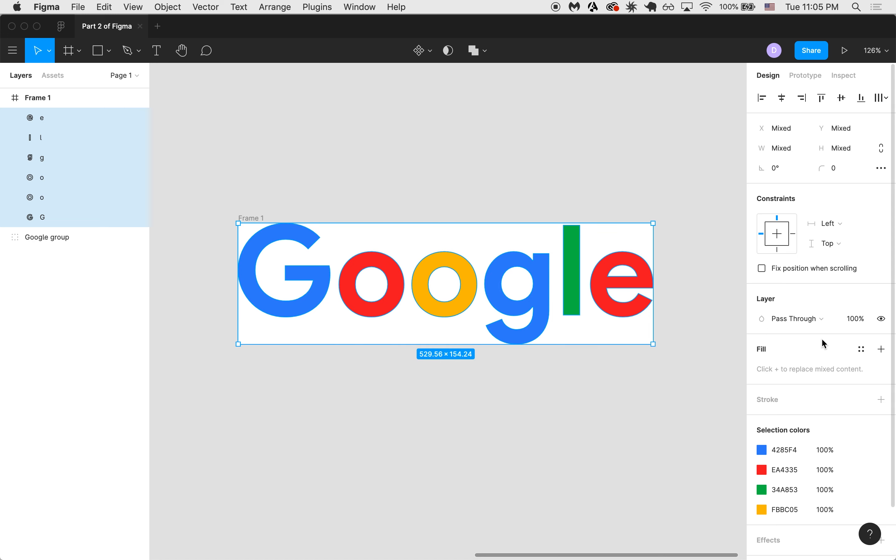
click(794, 234)
Step: Test the right constraint by enlarging Frame 1 to 769 × 376, and undo the resize
scroll(579, 306, down, 3)
scroll(578, 306, right, 3)
scroll(578, 306, down, 1)
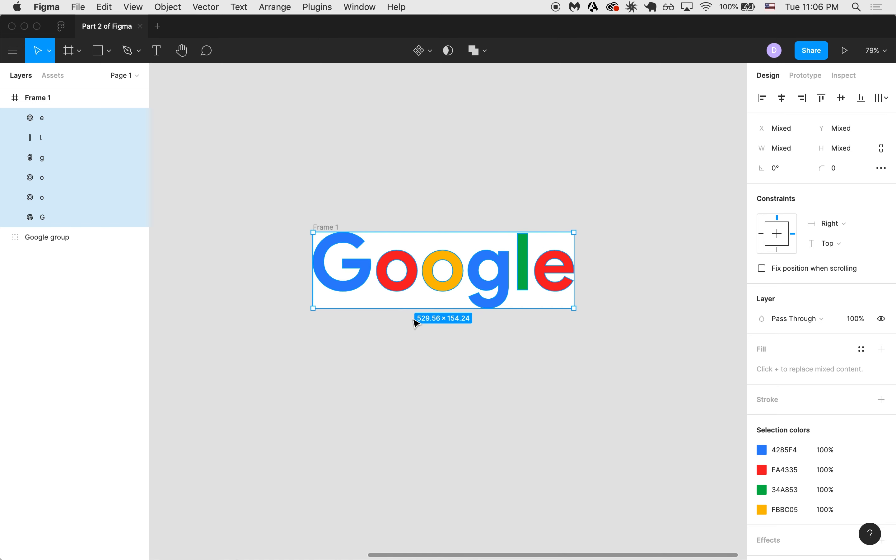
drag(577, 306, 614, 360)
key(super+z)
click(305, 177)
click(322, 228)
drag(573, 309, 692, 418)
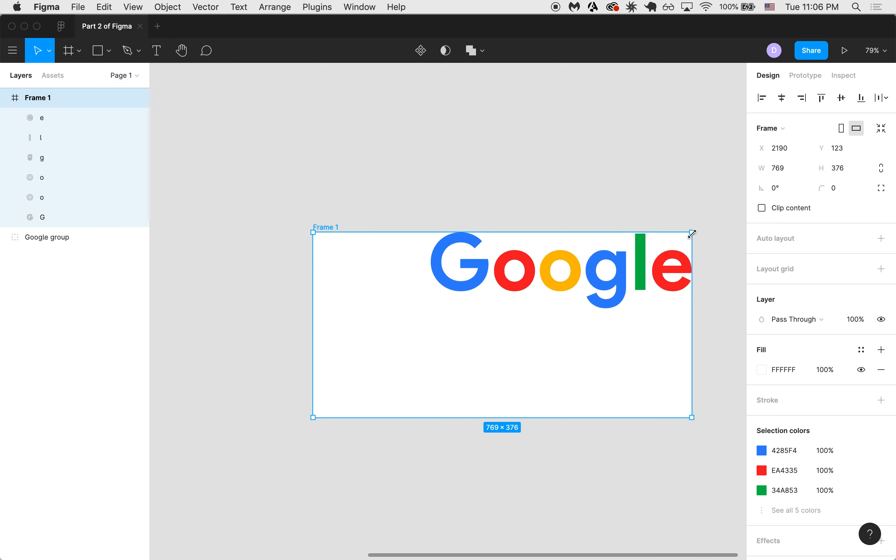
key(super+z)
Step: Move the whole Google group closer to Frame 1, placing it at X 1368, Y 123
scroll(424, 264, down, 5)
scroll(421, 268, left, 8)
scroll(490, 254, up, 6)
click(490, 257)
click(485, 242)
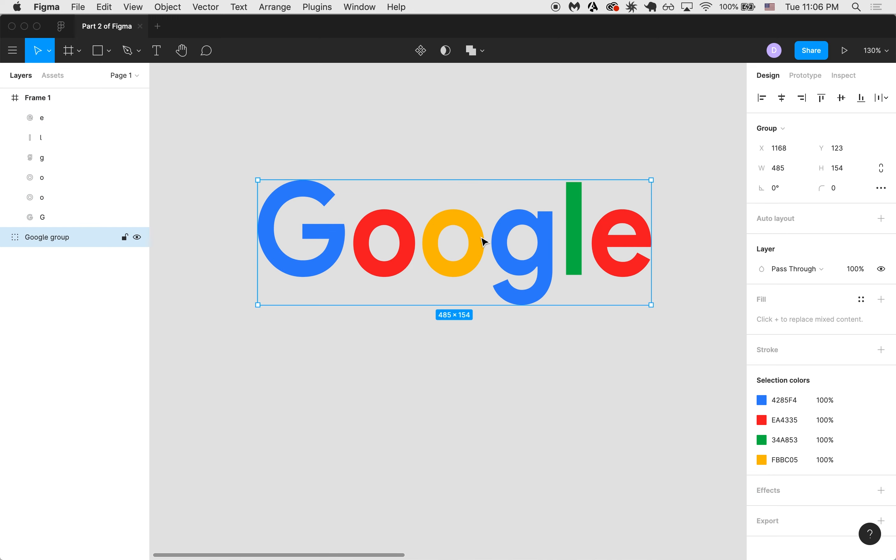
scroll(484, 241, down, 5)
drag(451, 236, 562, 276)
scroll(562, 275, right, 8)
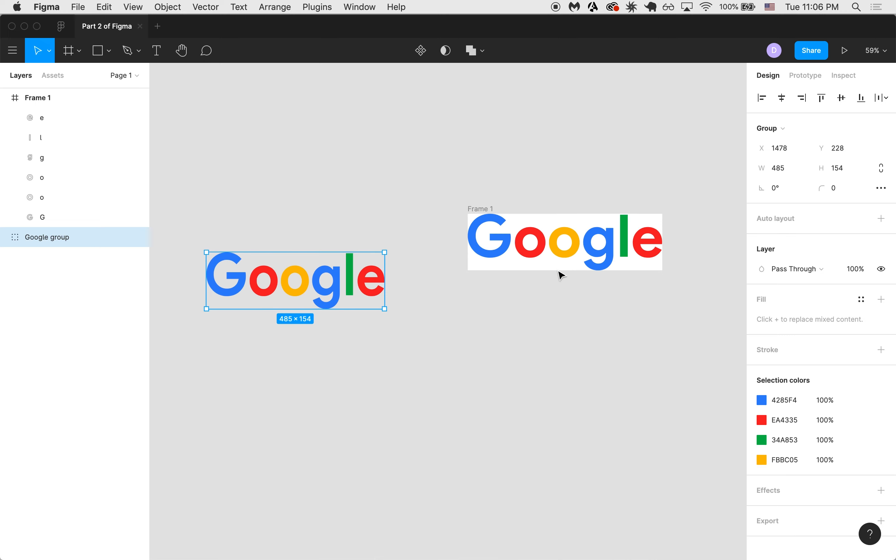
drag(338, 290, 280, 251)
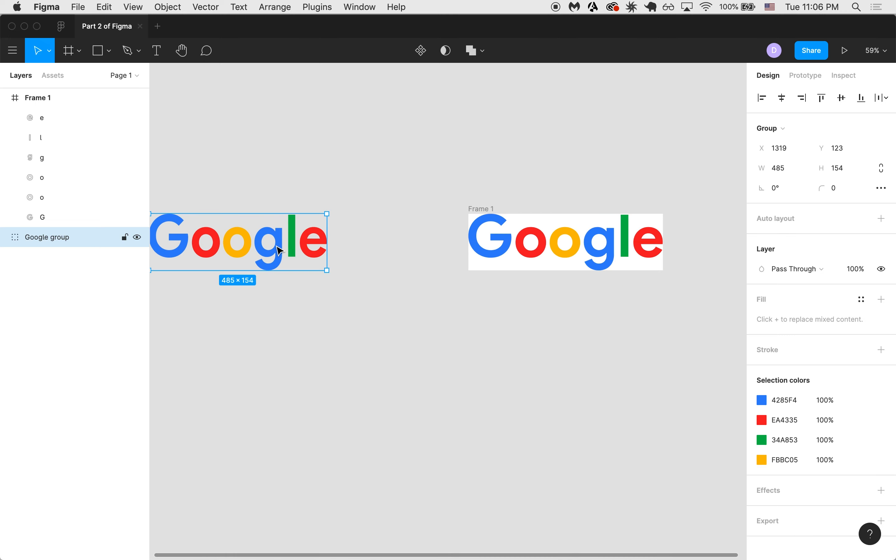
scroll(280, 251, left, 5)
drag(376, 266, 394, 264)
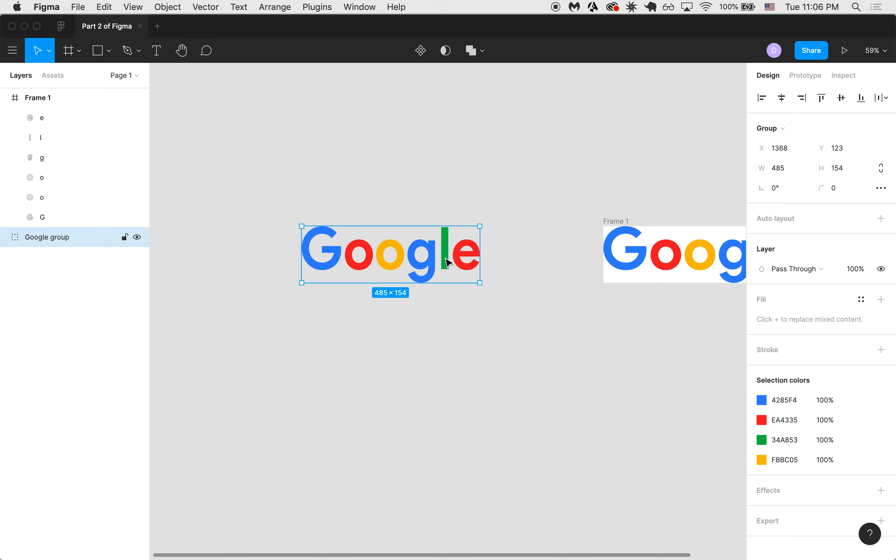
Step: Check how the letters inside Frame 1 are selected all together, singly and as a partial set
scroll(597, 270, right, 5)
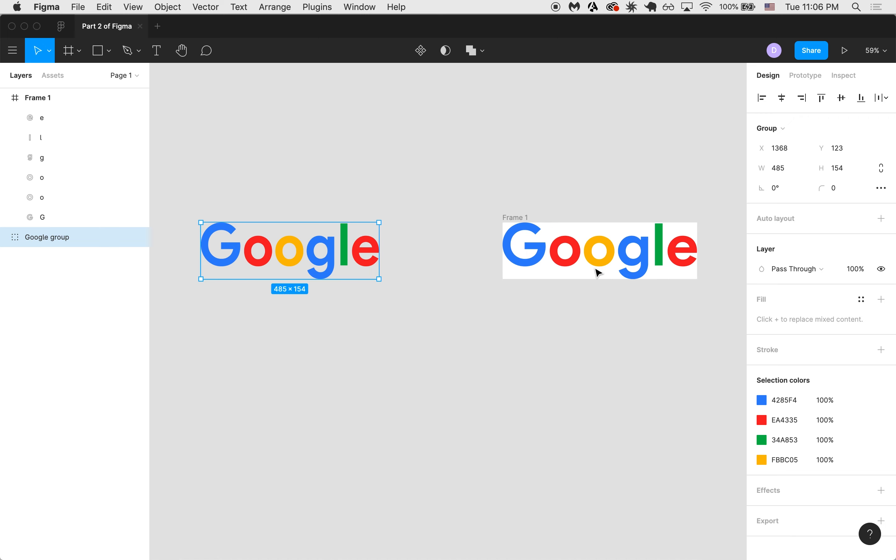
drag(477, 245, 714, 252)
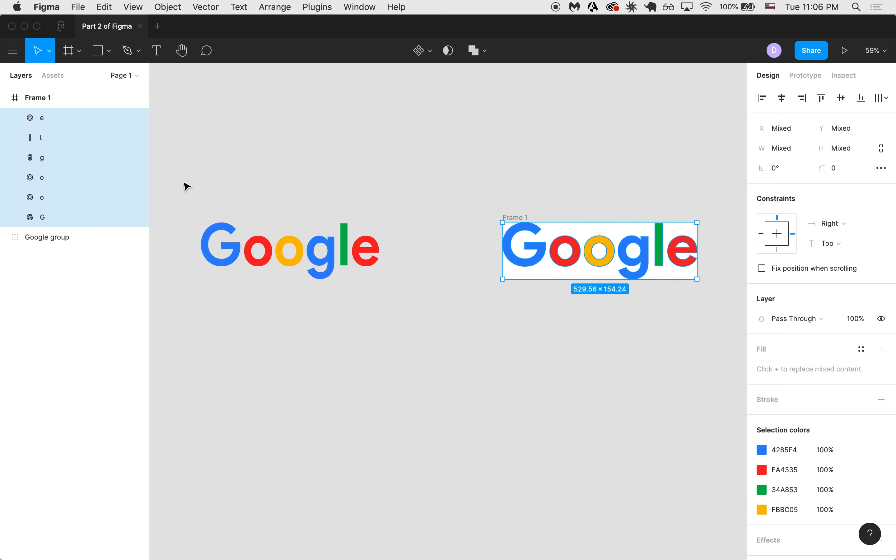
click(552, 293)
click(541, 262)
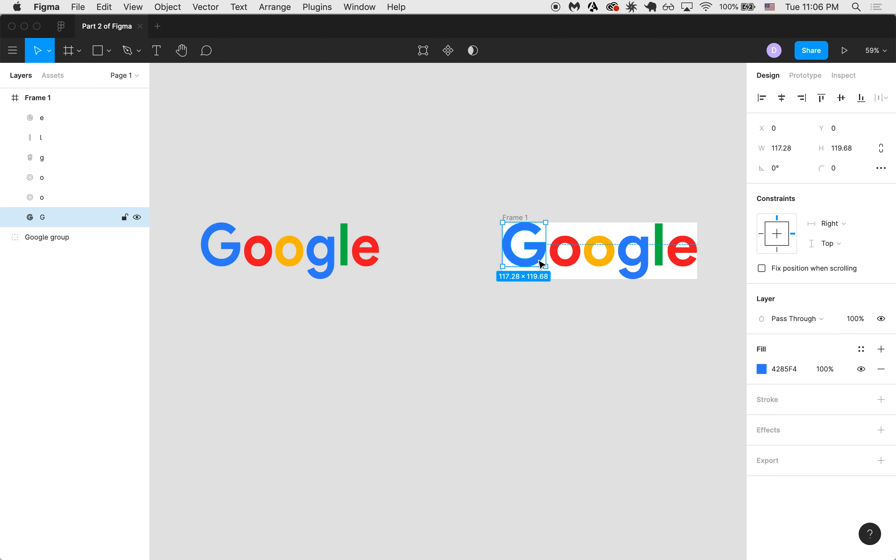
click(518, 221)
click(513, 236)
drag(562, 294, 714, 252)
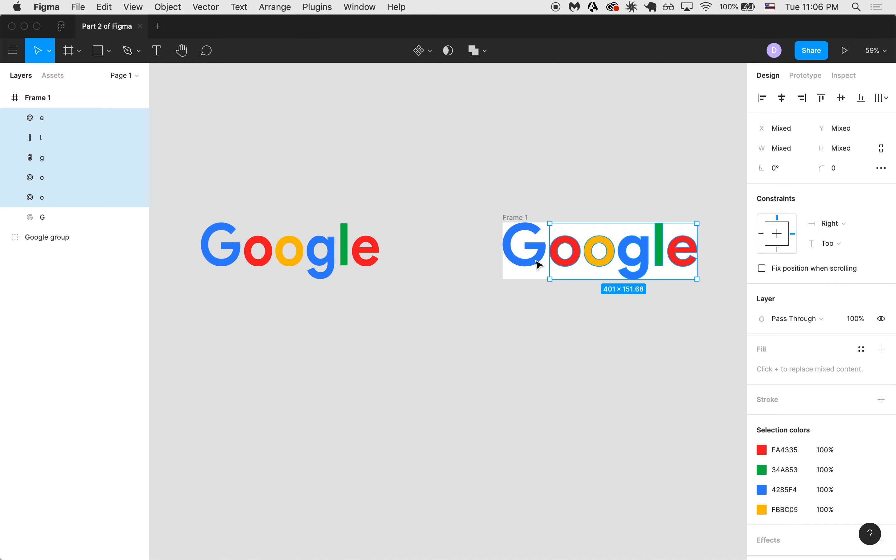
Step: Group all six letters inside Frame 1 and rename the group "google frame"
drag(467, 245, 712, 248)
key(super+g)
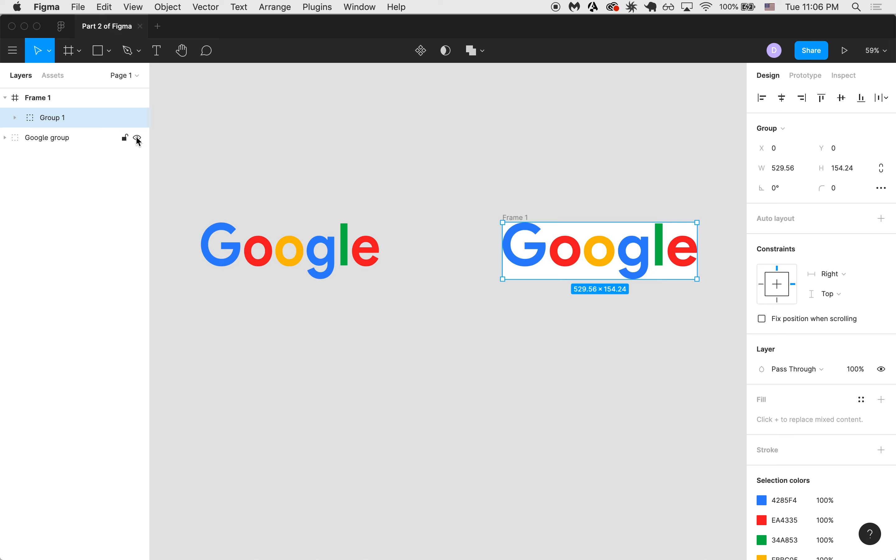
double_click(54, 118)
text(google frame)
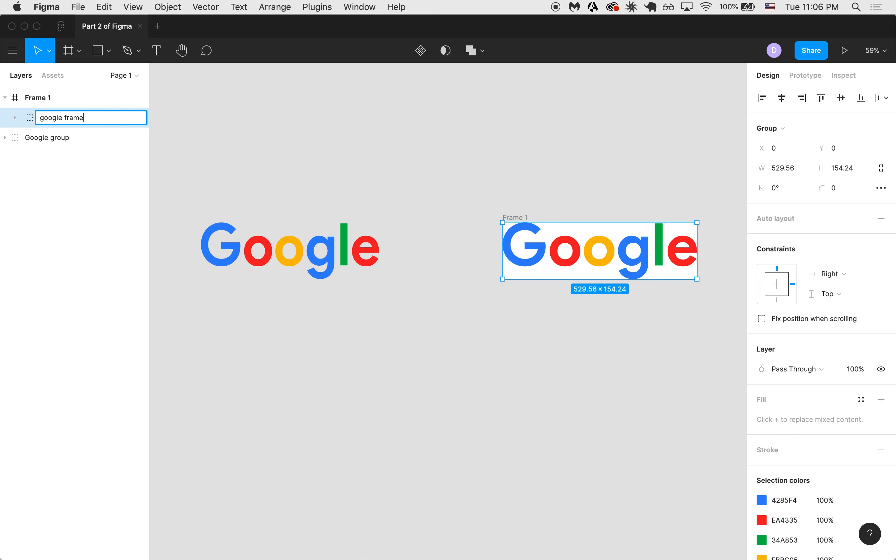
key(Return)
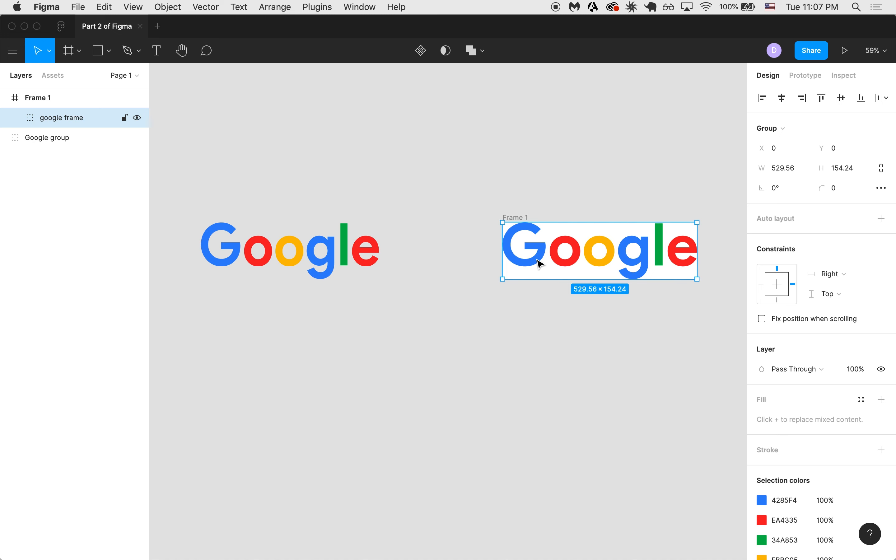
Step: Examine Frame 1 with its nested google frame group beside the Google group, selecting and deselecting the frame
click(511, 299)
click(518, 217)
scroll(541, 282, right, 5)
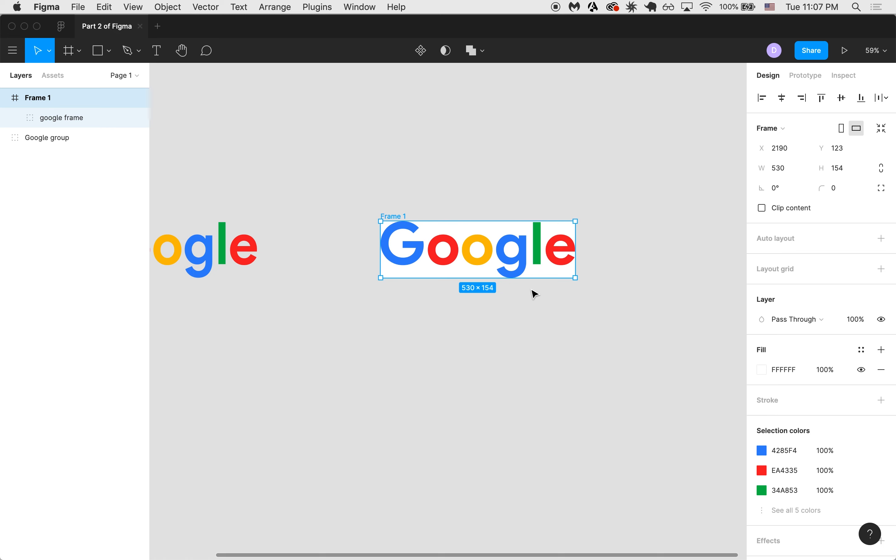
click(521, 308)
scroll(482, 259, down, 3)
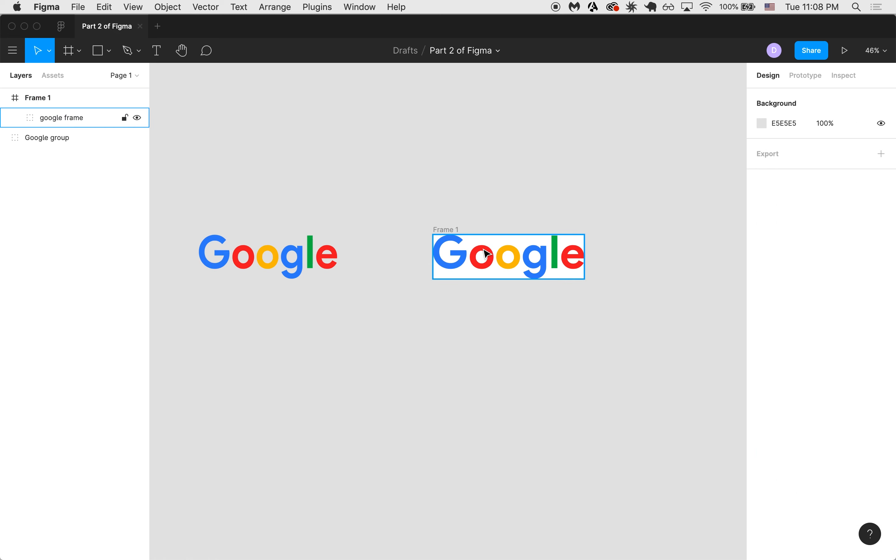
scroll(486, 253, down, 2)
scroll(486, 253, right, 3)
scroll(487, 254, up, 1)
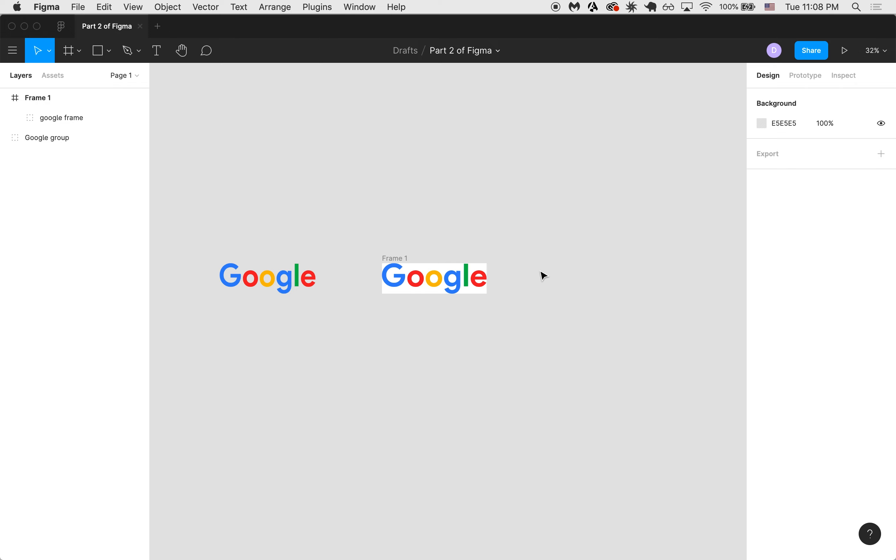
drag(372, 239, 515, 319)
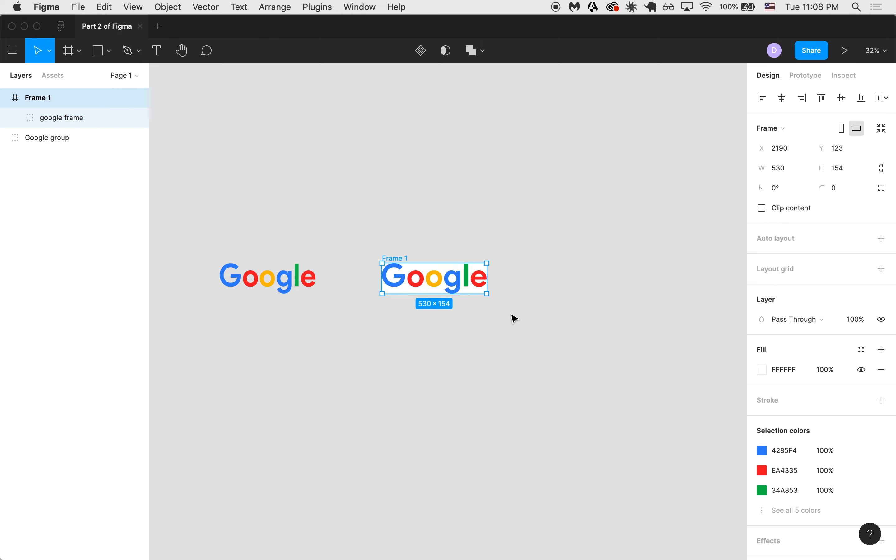
scroll(515, 318, up, 5)
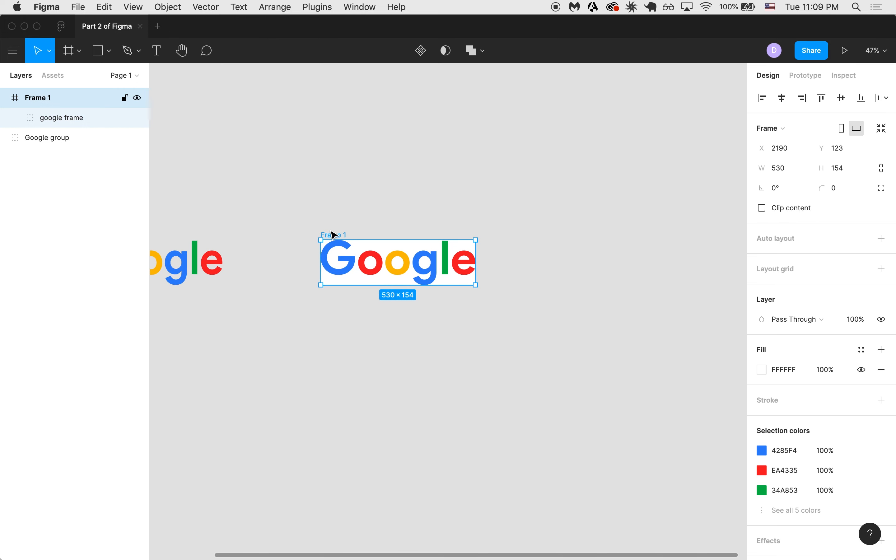
scroll(530, 234, down, 3)
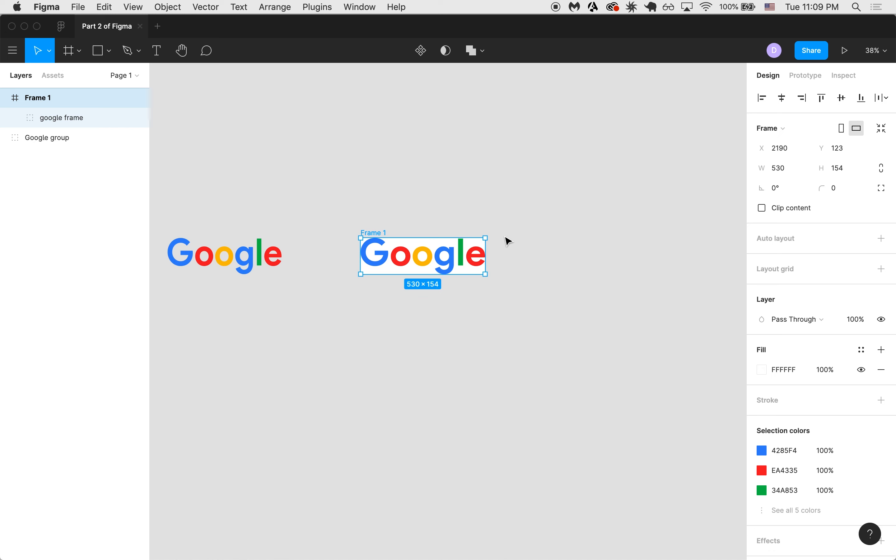
scroll(509, 242, up, 2)
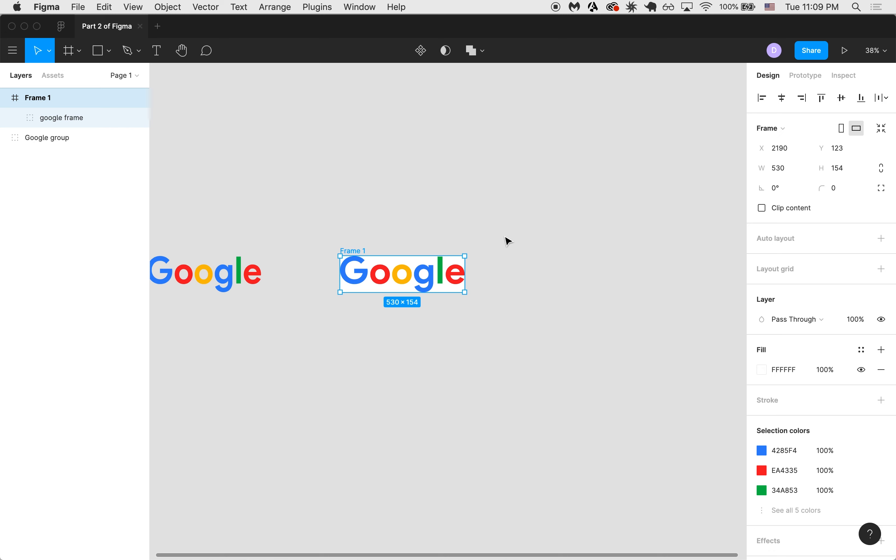
click(508, 242)
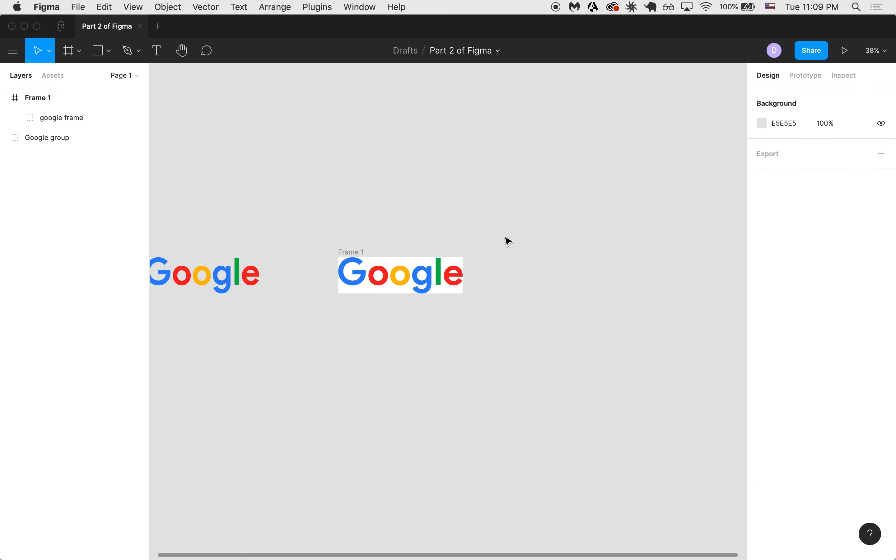
Step: Browse the Frame tool's size presets for social media and paper
click(83, 53)
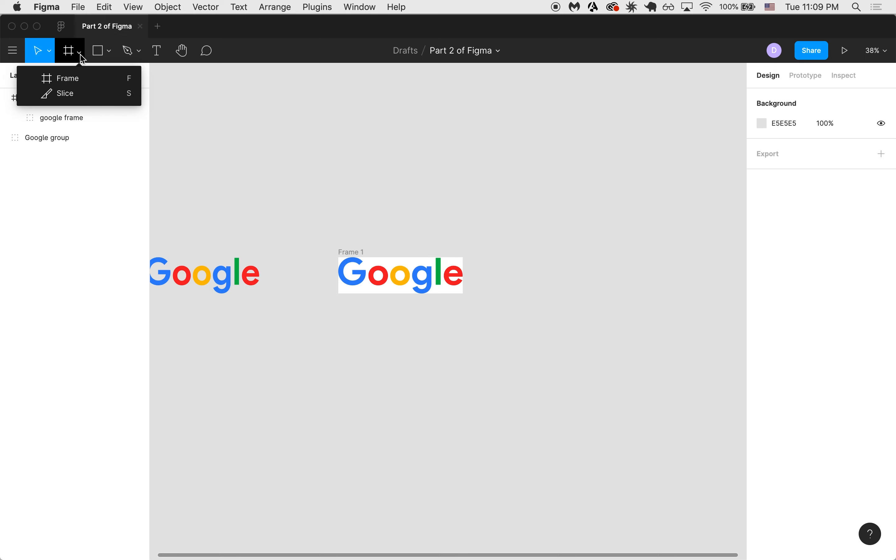
click(88, 82)
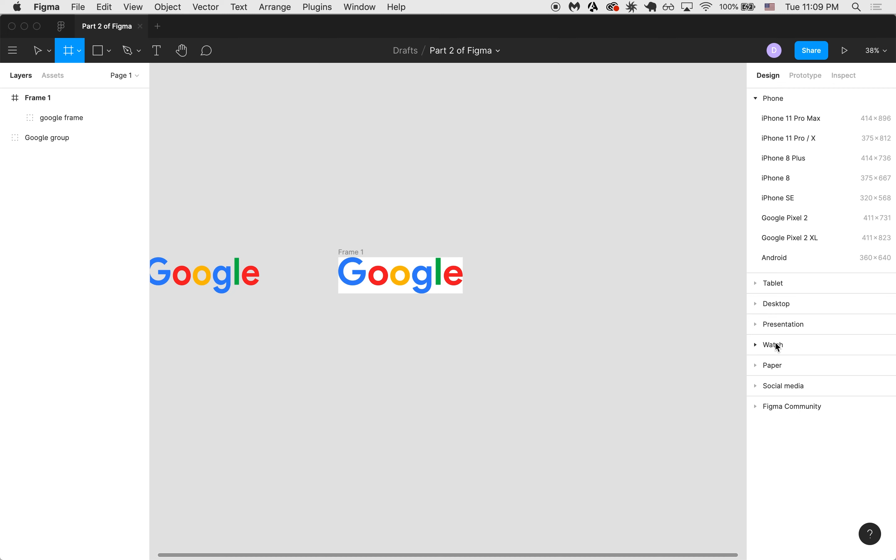
click(760, 387)
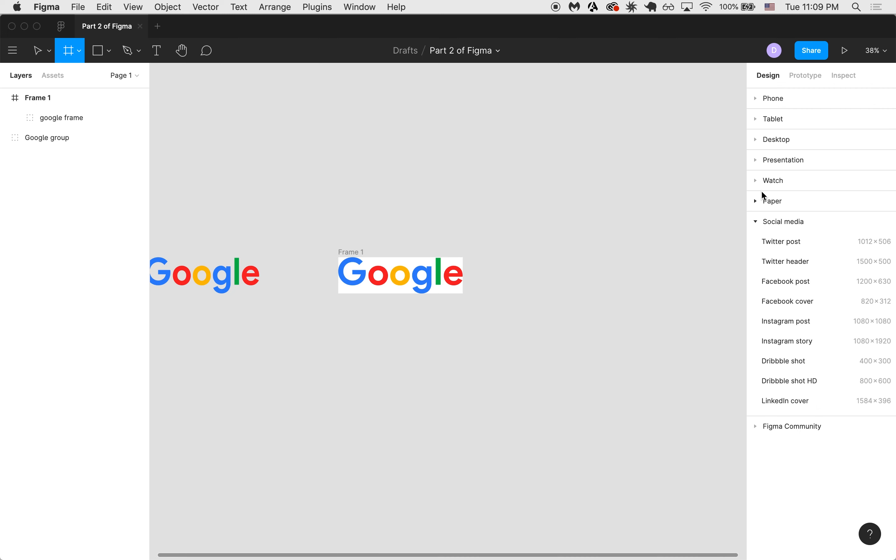
click(763, 202)
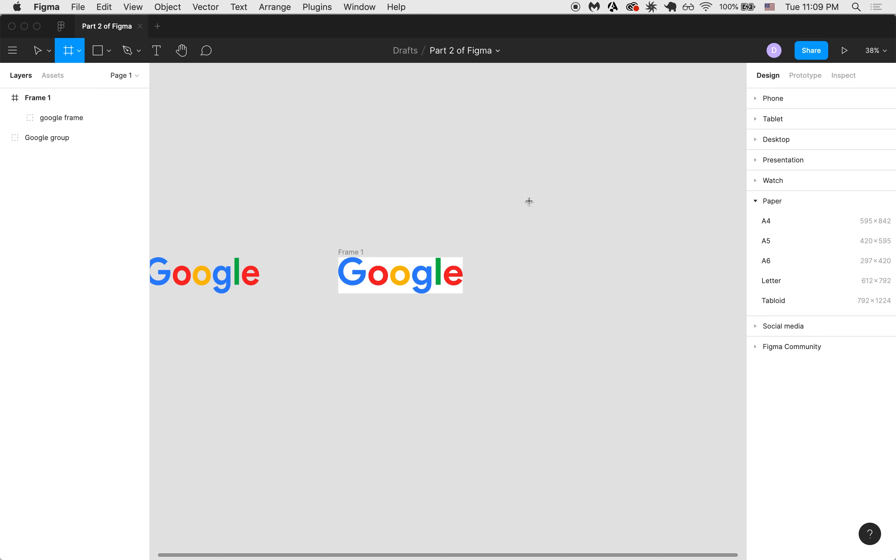
Step: Add an iPhone 11 Pro Max preset frame of 414 × 896 and place it beside Frame 1 at X 2898, Y 123
key(Escape)
key(f)
scroll(587, 188, right, 3)
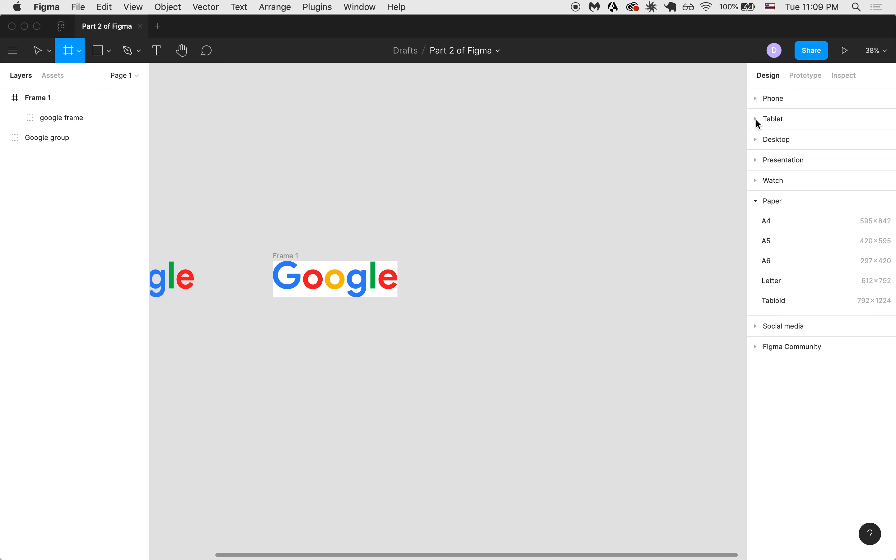
click(758, 100)
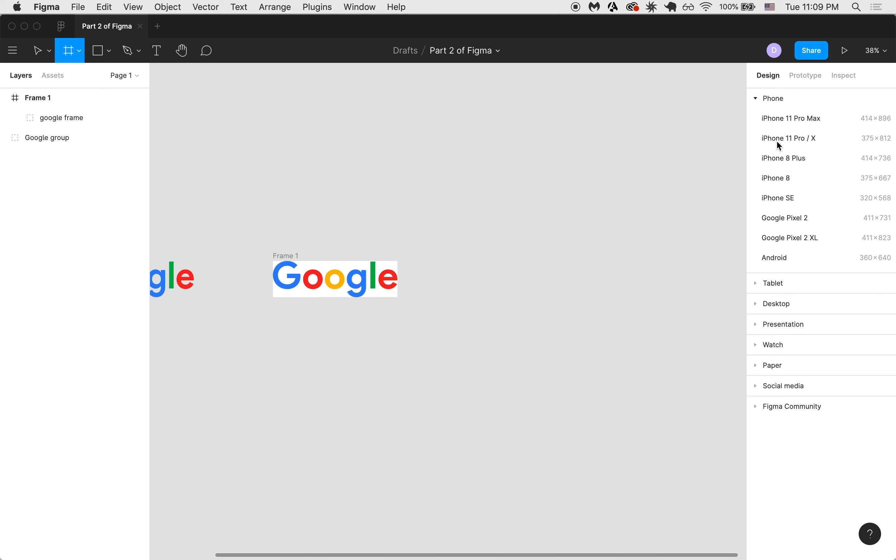
click(785, 120)
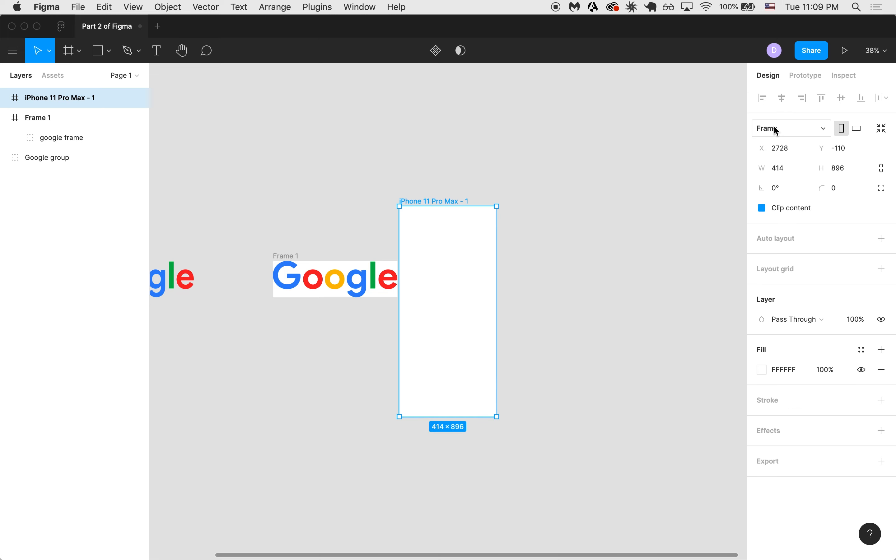
drag(446, 275, 487, 331)
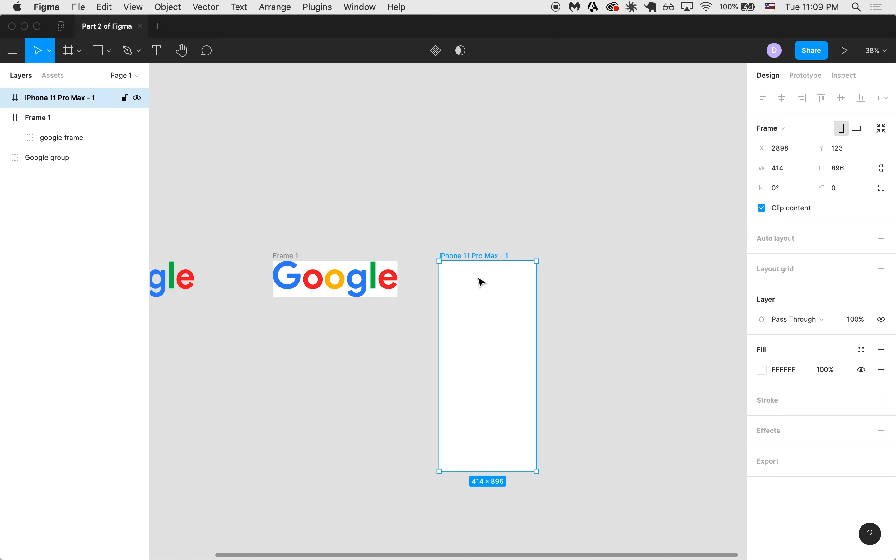
Step: Rename Frame 1 as "Google Frame"
scroll(479, 282, up, 5)
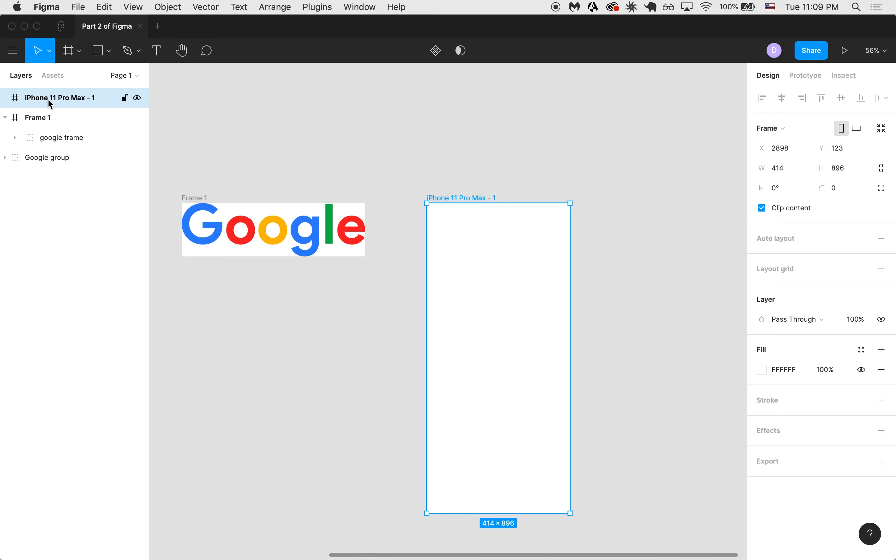
scroll(246, 222, left, 2)
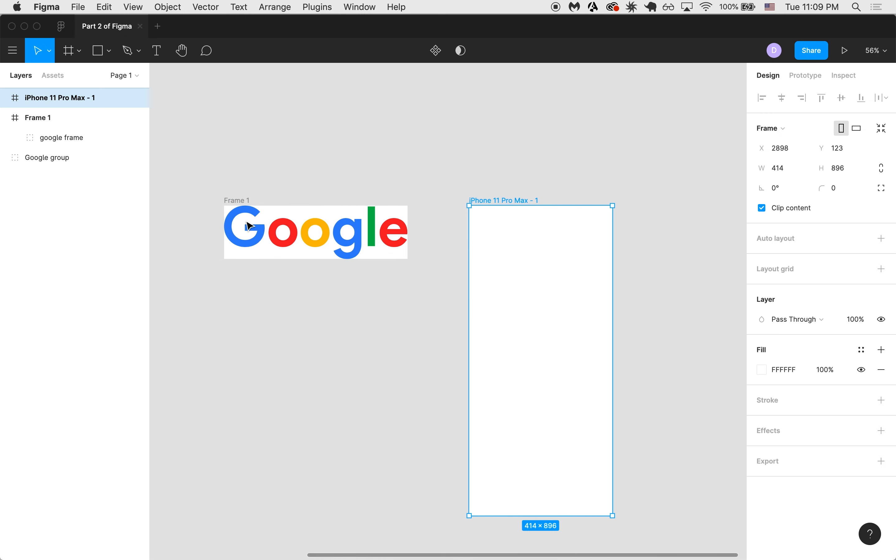
double_click(51, 118)
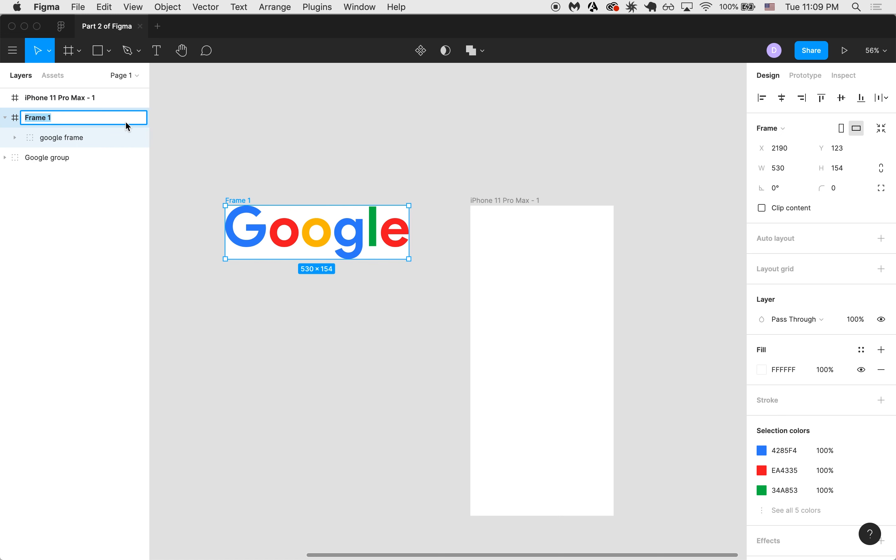
text(Google Frame)
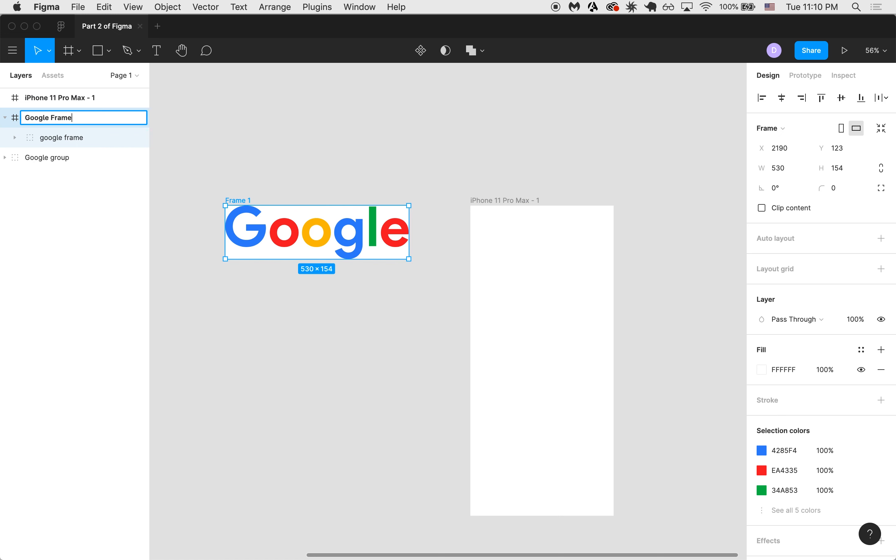
key(Return)
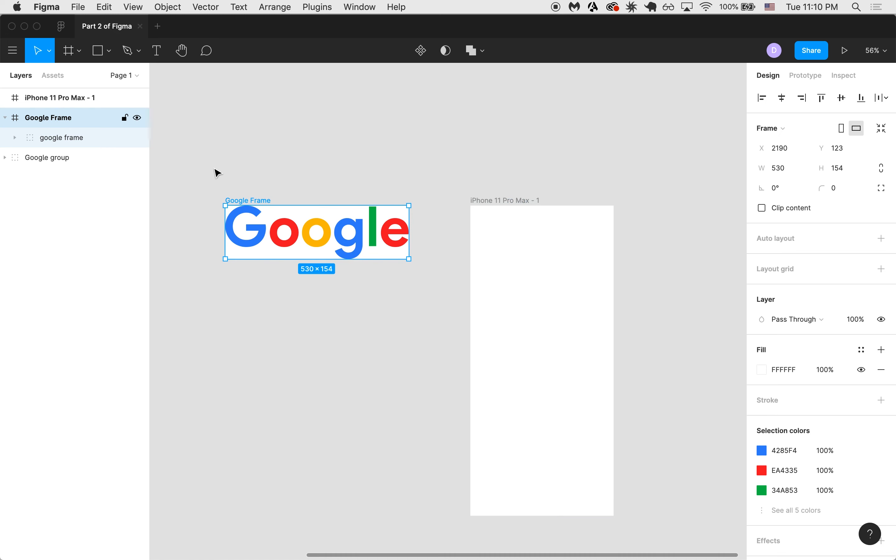
click(300, 166)
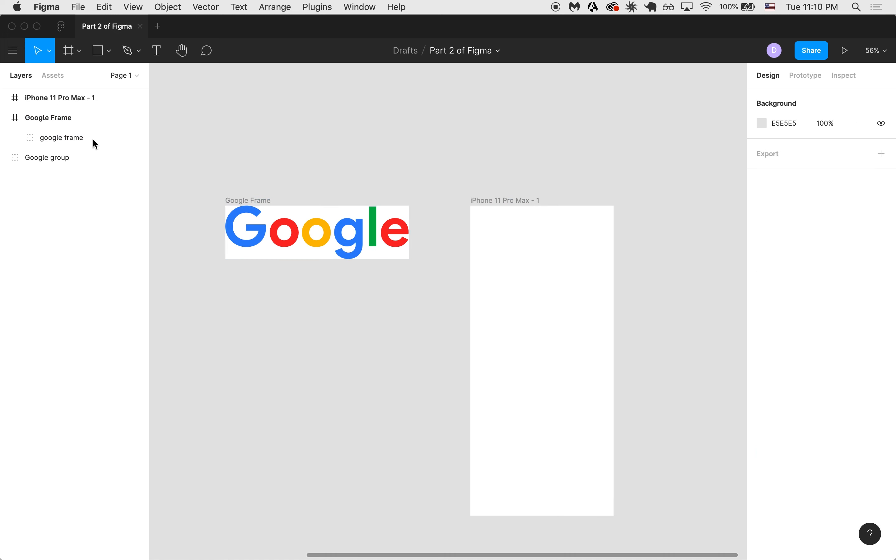
Step: Lock Google Frame to test how locking affects selection, and unlock it again
click(70, 121)
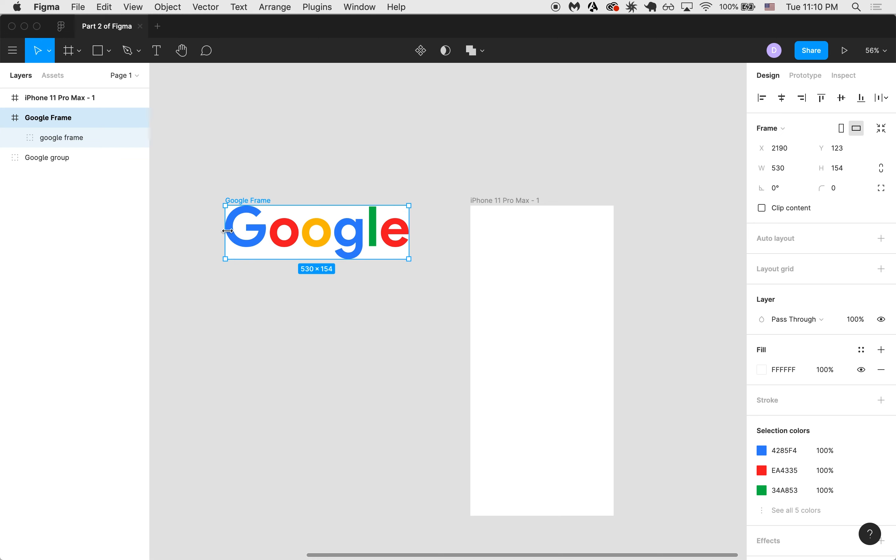
scroll(411, 207, down, 5)
scroll(326, 206, up, 5)
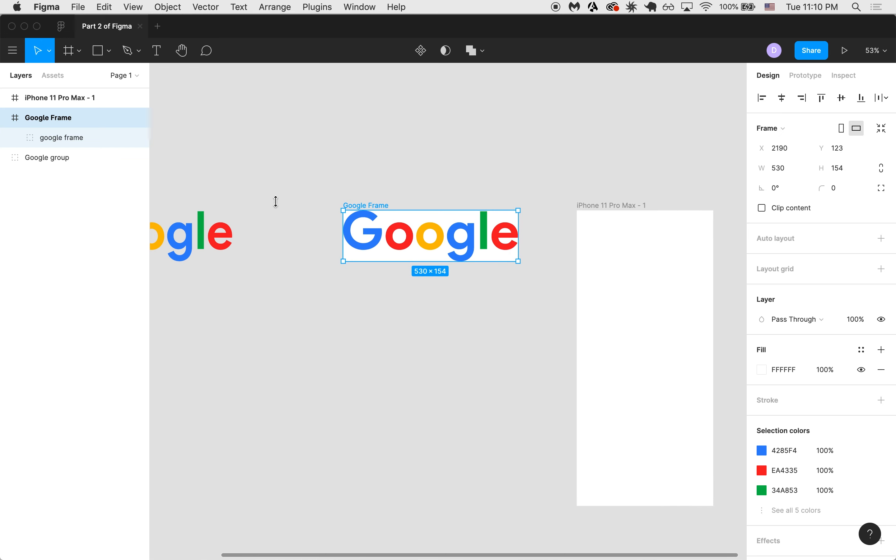
click(92, 145)
click(125, 118)
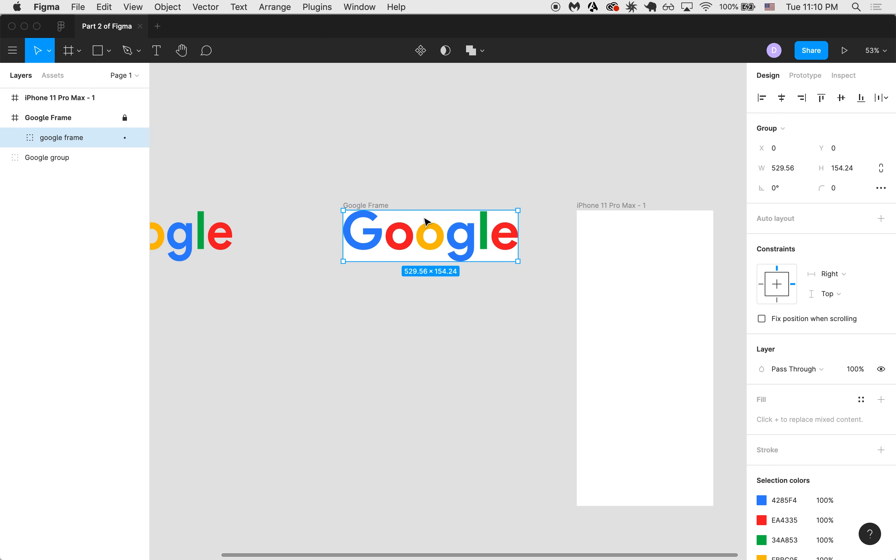
click(398, 276)
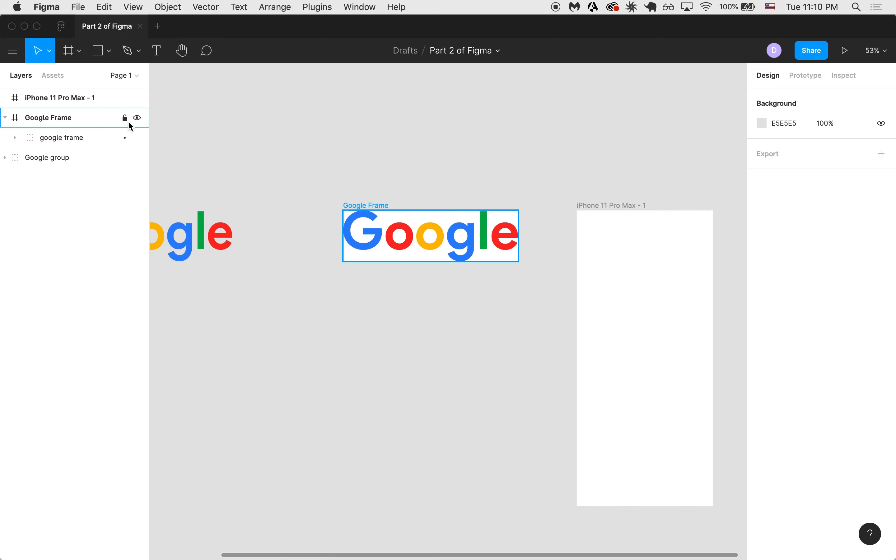
right_click(95, 118)
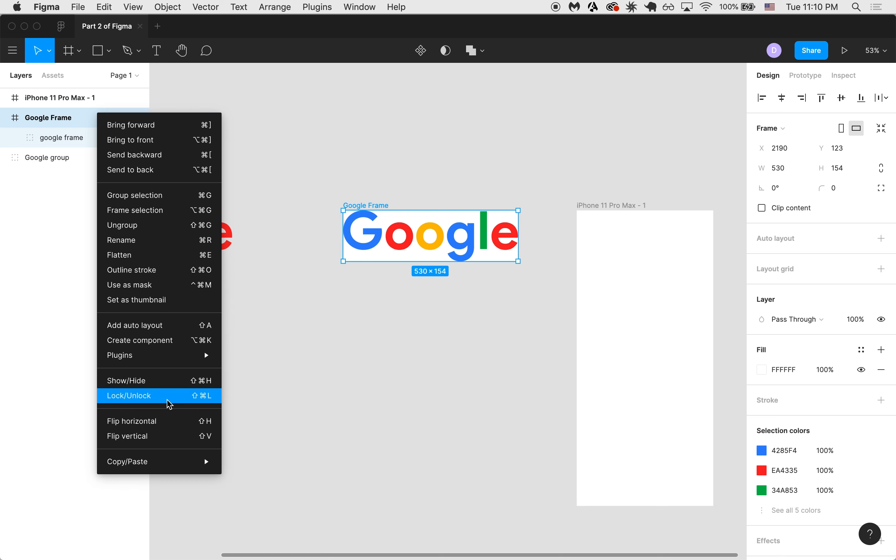
click(305, 298)
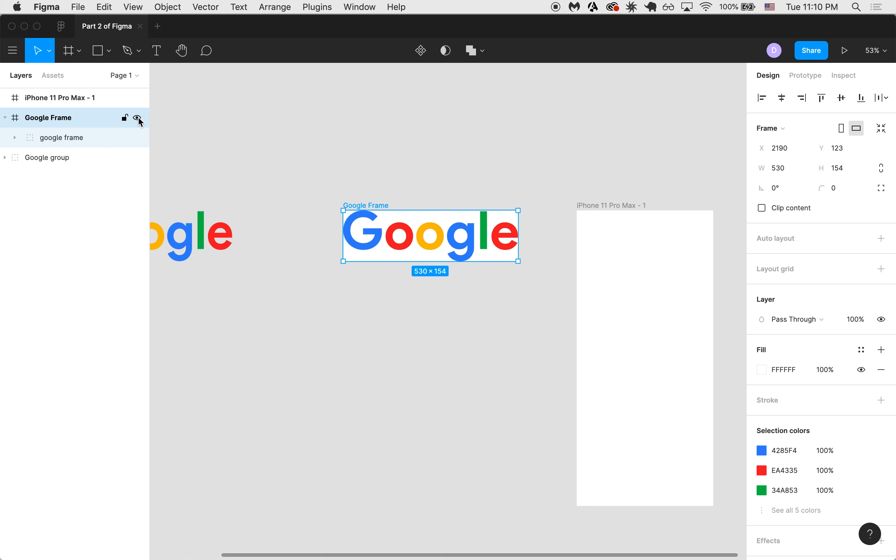
Step: Hide Google Frame, try to select it on the canvas, and show it again
click(139, 119)
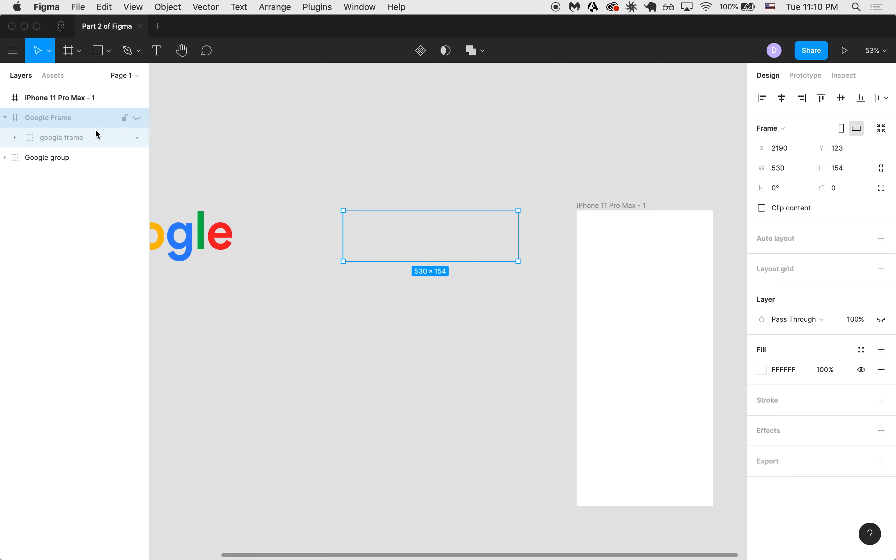
click(306, 190)
drag(295, 173, 527, 301)
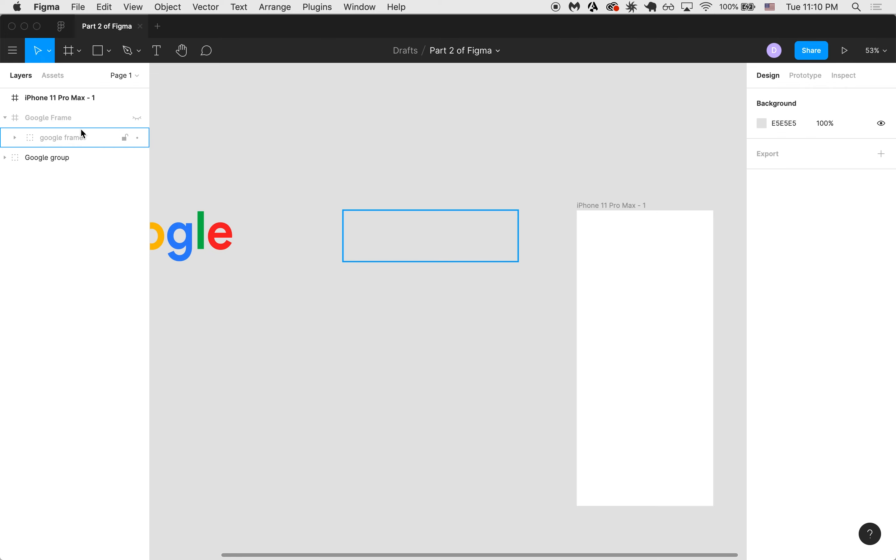
click(138, 118)
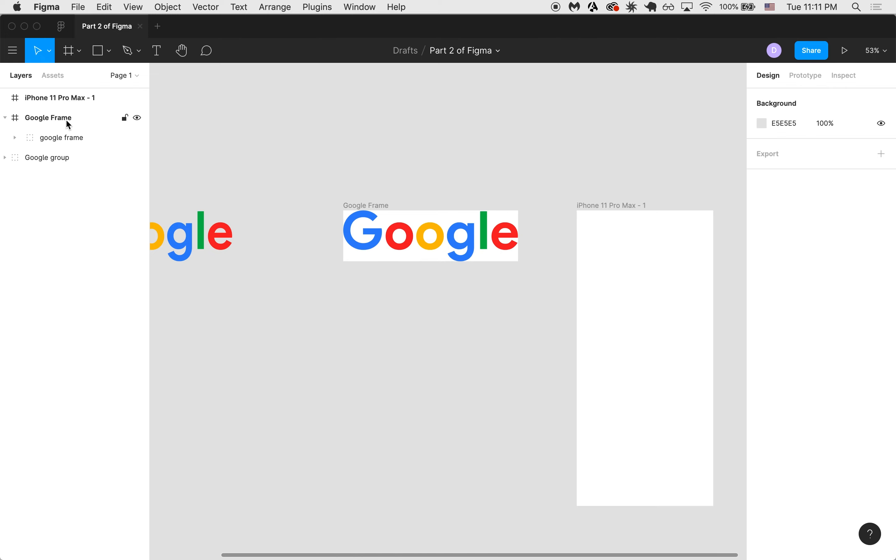
Step: Select the iPhone 11 Pro Max - 1 frame and inspect its properties
scroll(150, 212, down, 3)
click(81, 103)
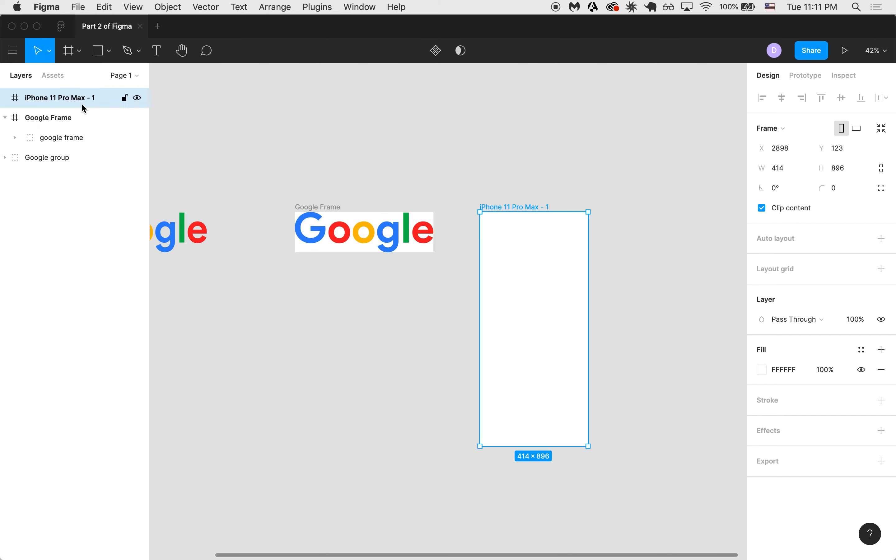
scroll(540, 294, right, 2)
scroll(541, 295, down, 2)
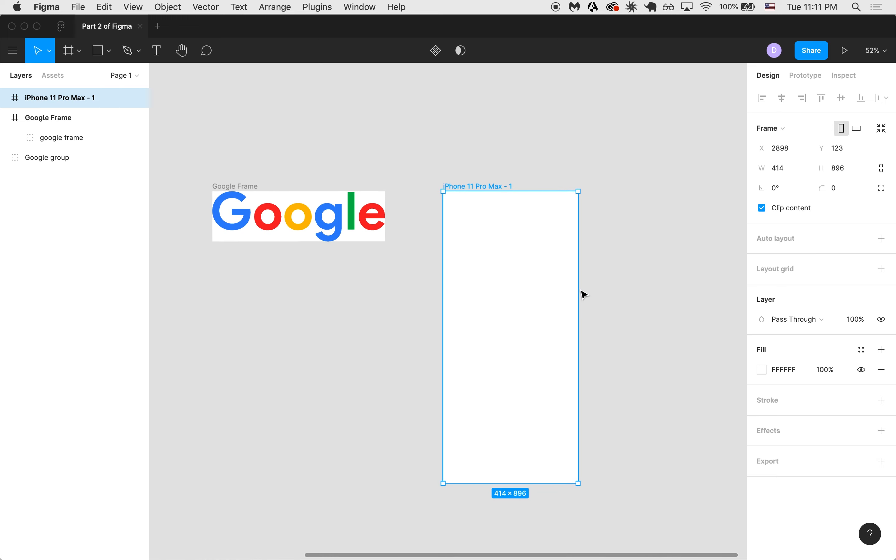
click(639, 294)
scroll(638, 295, down, 3)
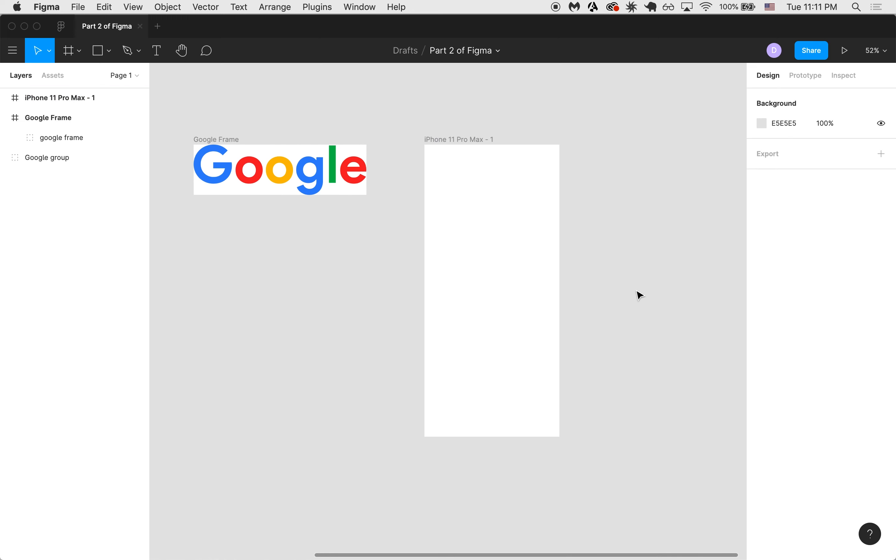
click(462, 144)
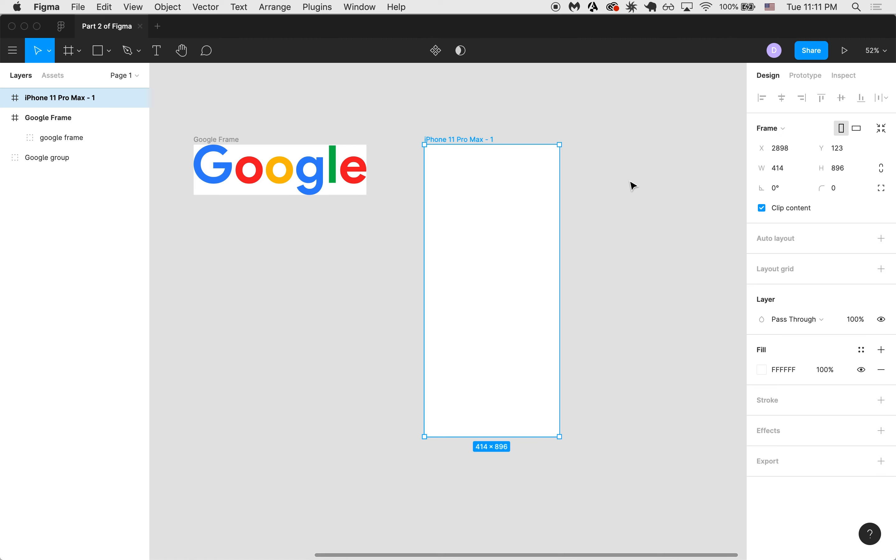
Step: Bring up the frame presets to review the available device categories and phone sizes, leaving the canvas unchanged
click(617, 205)
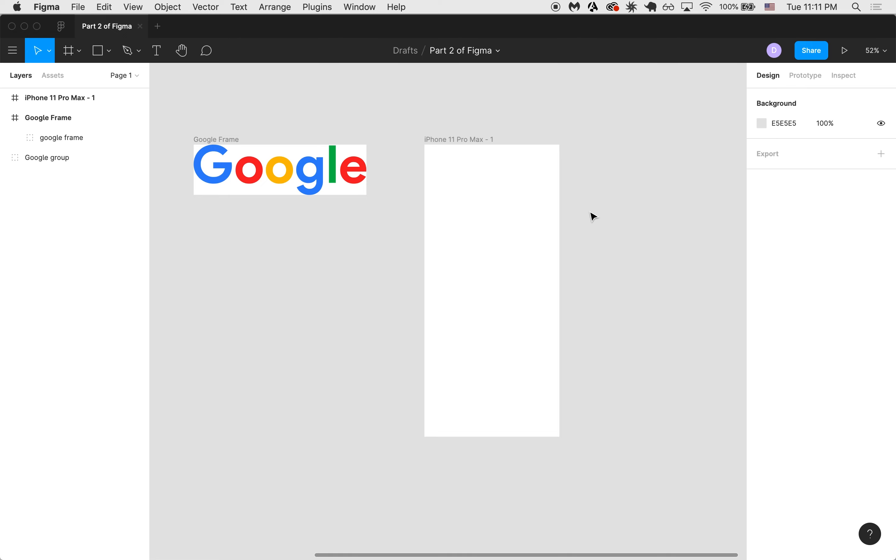
scroll(594, 217, right, 4)
scroll(595, 217, down, 1)
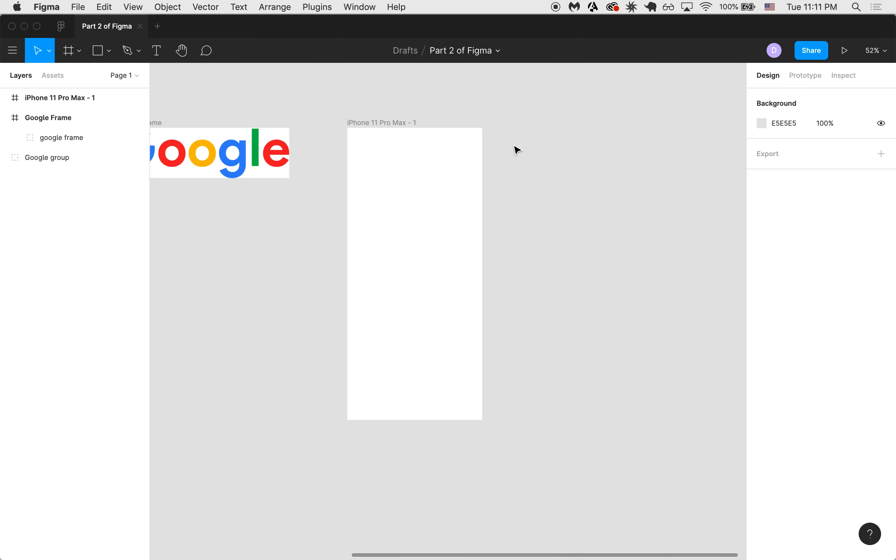
key(f)
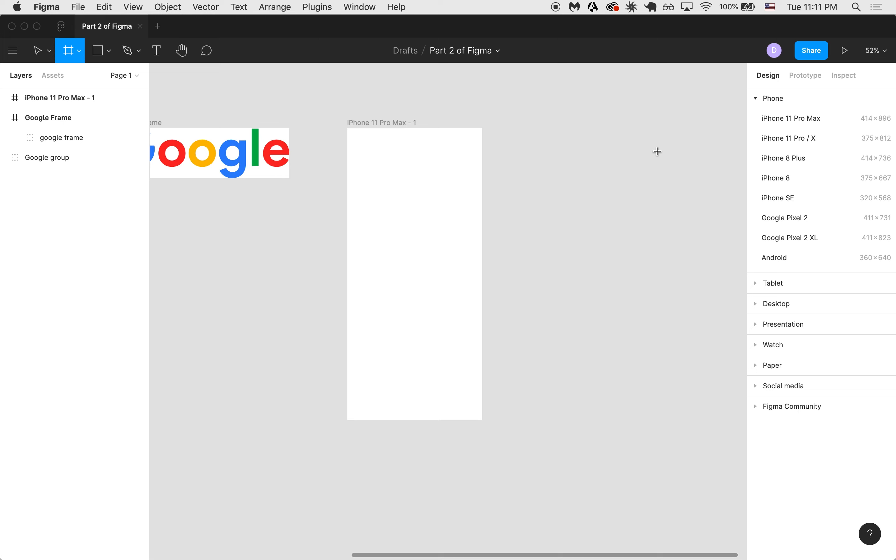
key(v)
Step: Switch the iPhone 11 Pro Max - 1 frame to landscape orientation and back to portrait
click(398, 123)
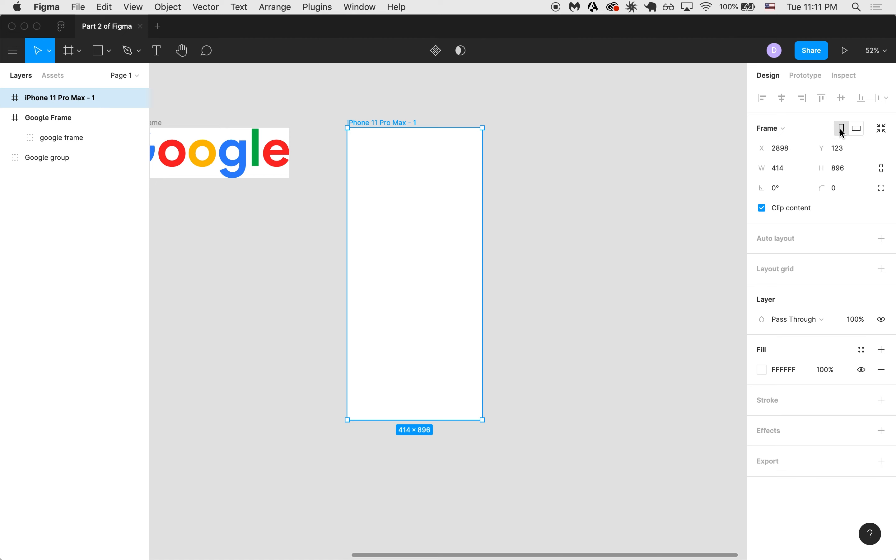
click(858, 130)
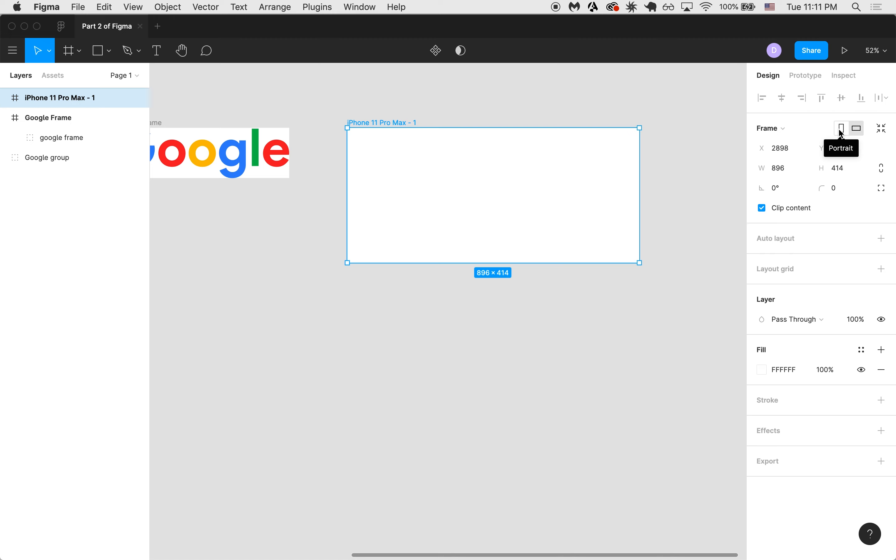
click(841, 132)
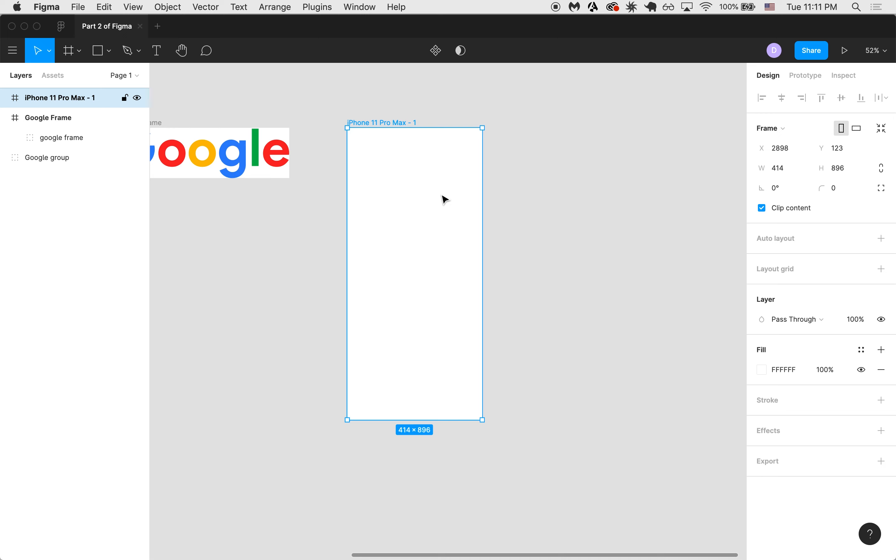
scroll(446, 200, up, 3)
scroll(445, 201, left, 3)
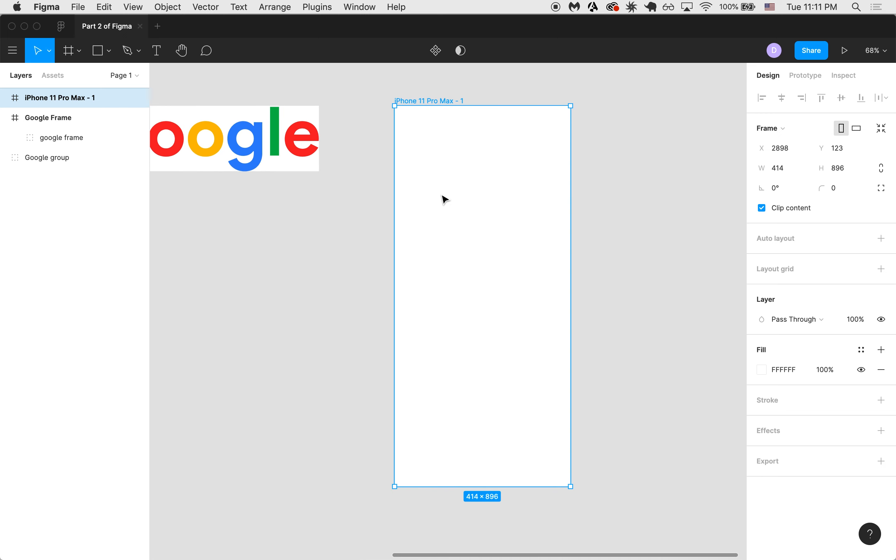
click(640, 211)
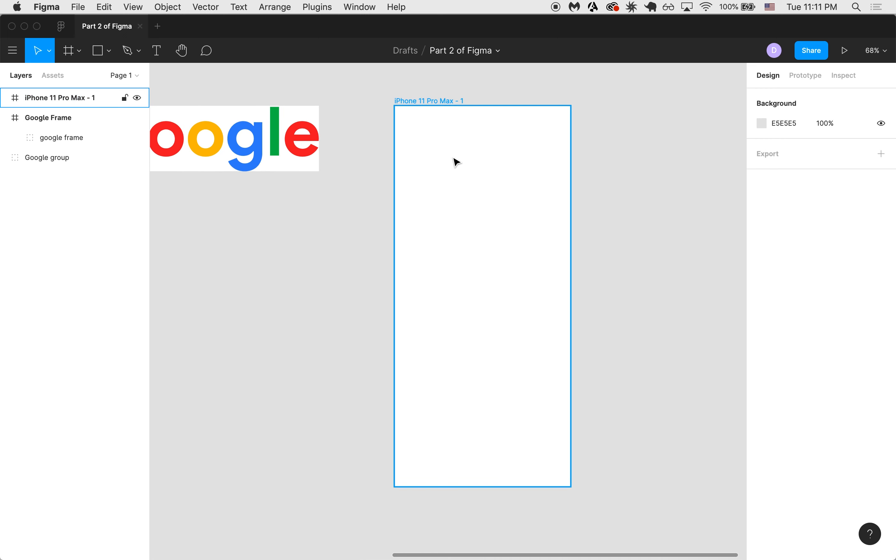
scroll(586, 188, left, 10)
scroll(586, 188, right, 6)
scroll(586, 188, up, 2)
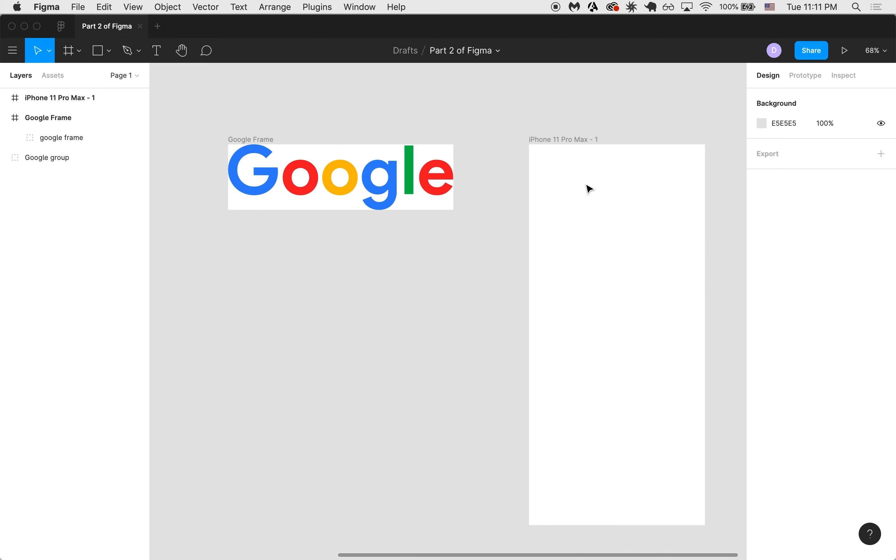
scroll(521, 194, left, 10)
scroll(521, 193, down, 2)
scroll(521, 194, right, 12)
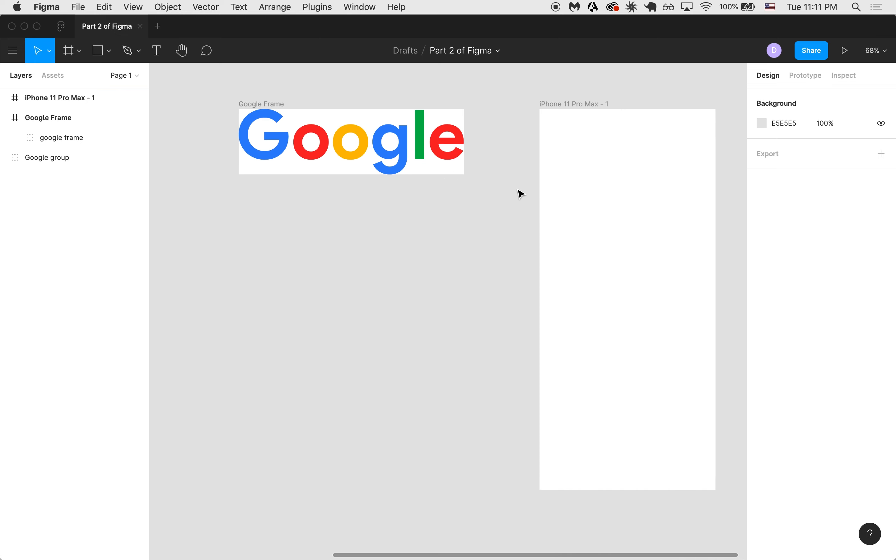
click(505, 107)
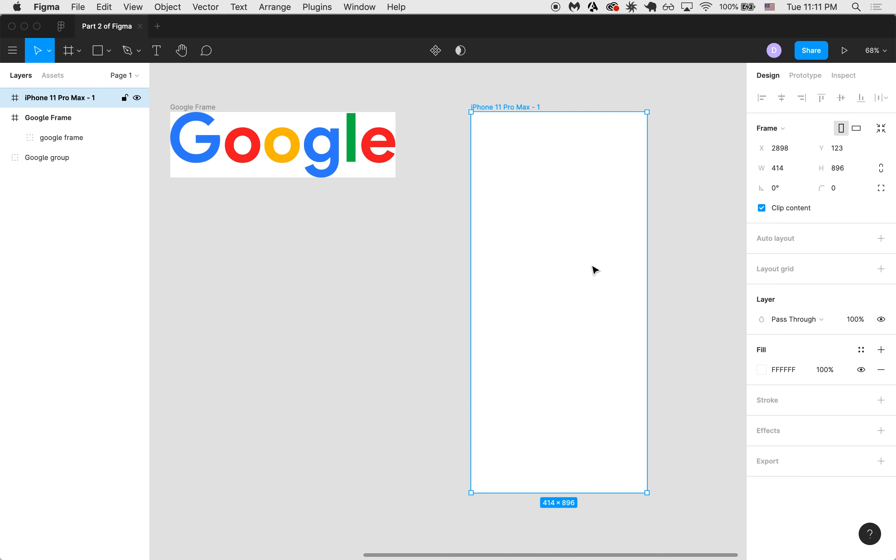
click(704, 247)
Step: Draw a 414 × 95 header rectangle across the top of the iPhone 11 Pro Max - 1 frame
scroll(704, 248, right, 2)
scroll(703, 247, up, 2)
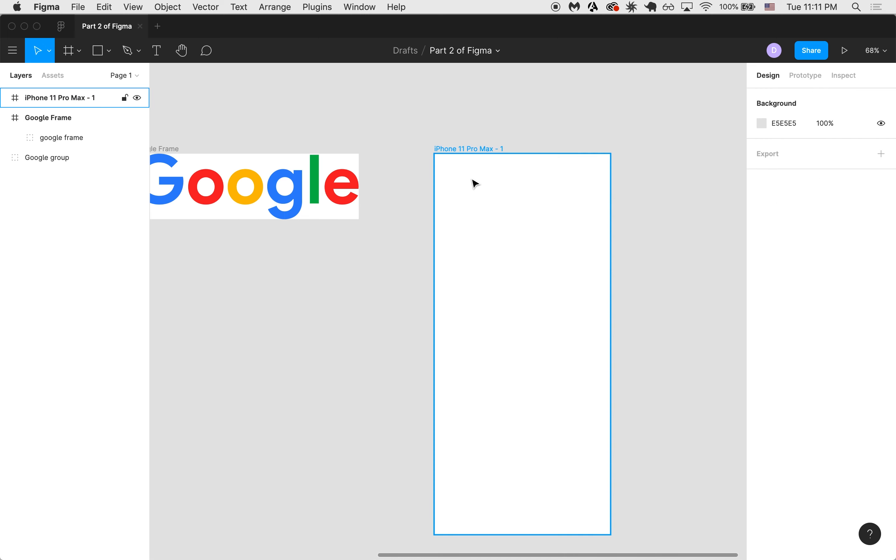
key(r)
drag(436, 159, 612, 193)
scroll(493, 185, up, 5)
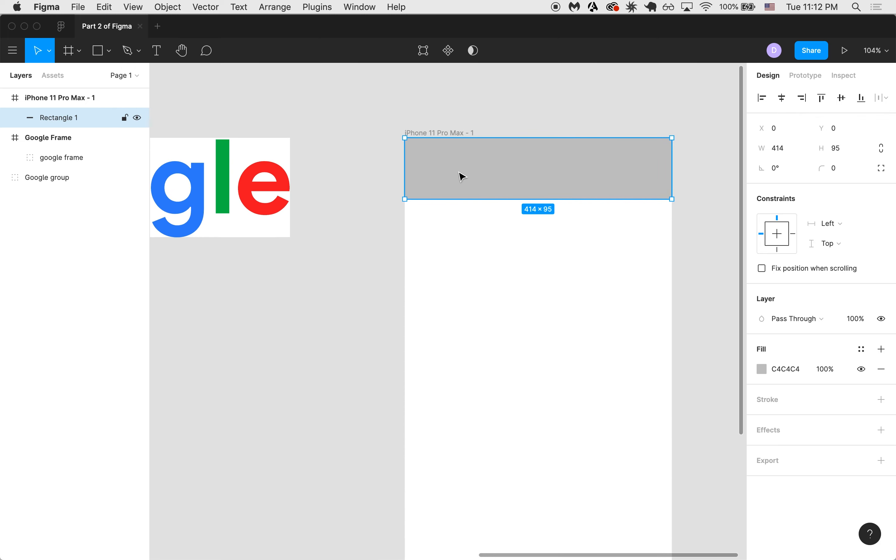
Step: Change the header rectangle's fill to the lighter grey E1E1E1
click(762, 369)
drag(610, 261, 564, 271)
click(516, 269)
scroll(426, 222, down, 5)
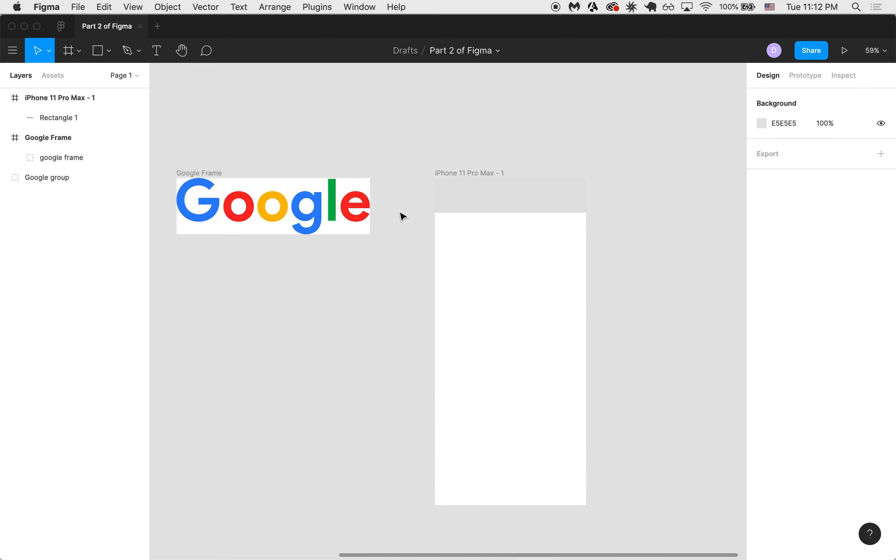
Step: Set the canvas background colour to dark grey 2E2E2E
scroll(359, 310, down, 3)
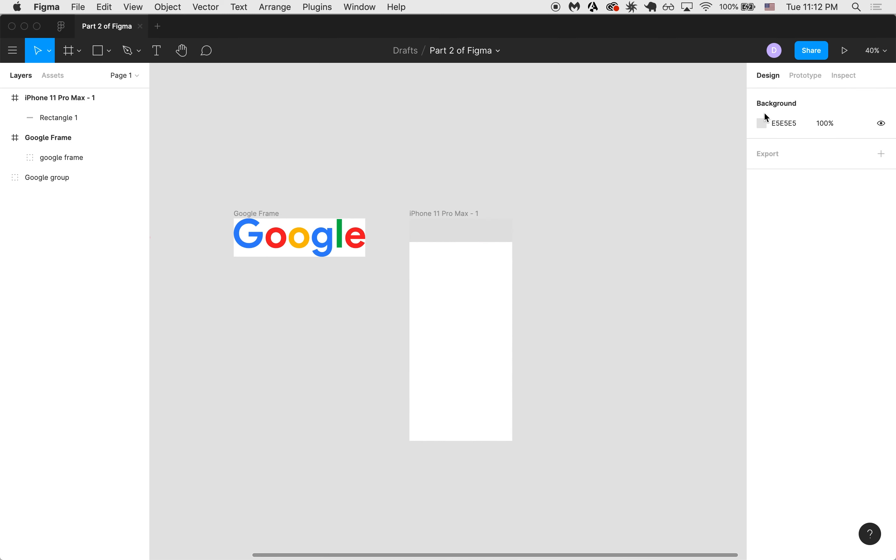
click(762, 123)
drag(632, 157, 542, 270)
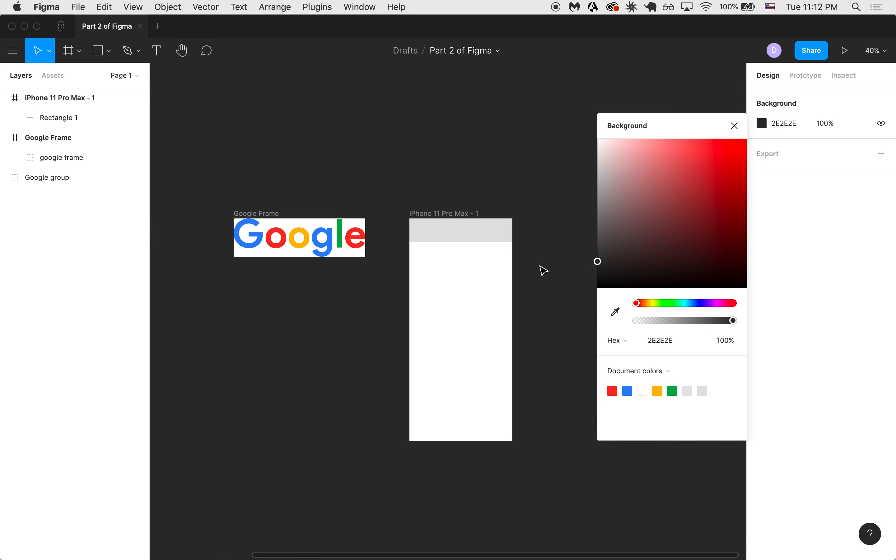
click(535, 265)
Step: Build a menu icon from three stacked 59 × 12 rectangles, spaced 6 apart, near the left end of the iPhone frame's header
scroll(531, 261, up, 4)
scroll(531, 261, down, 2)
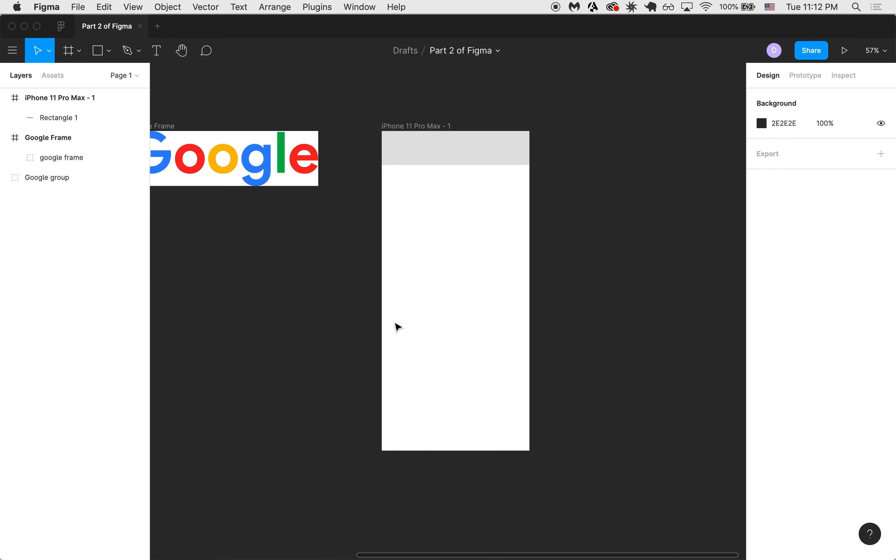
scroll(457, 303, left, 15)
scroll(460, 307, right, 10)
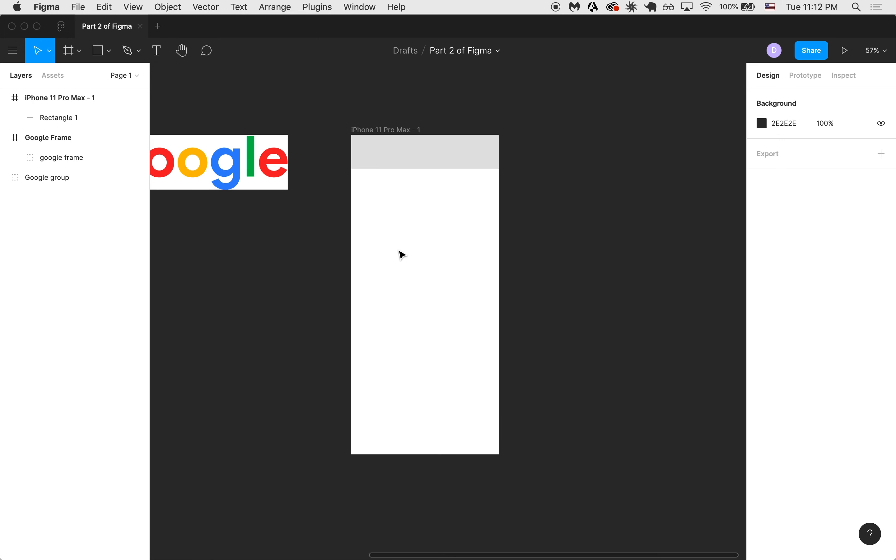
click(390, 156)
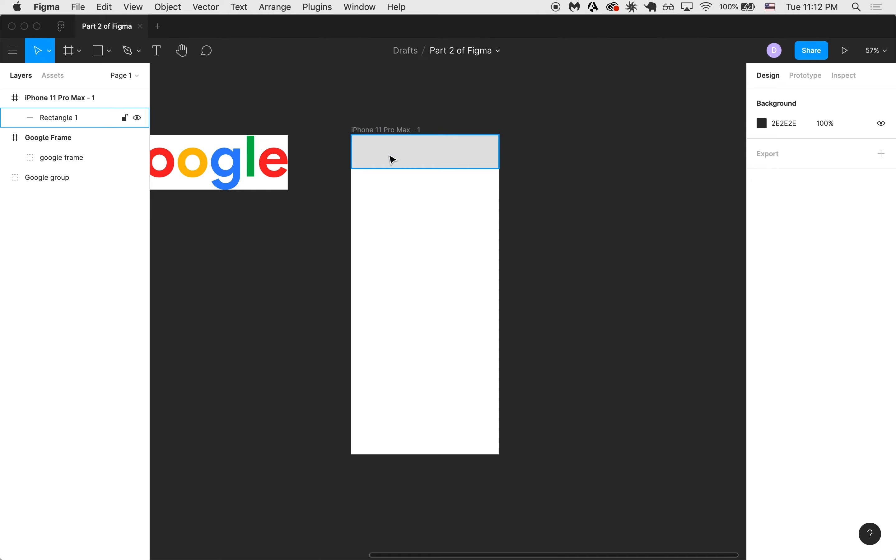
scroll(374, 149, up, 5)
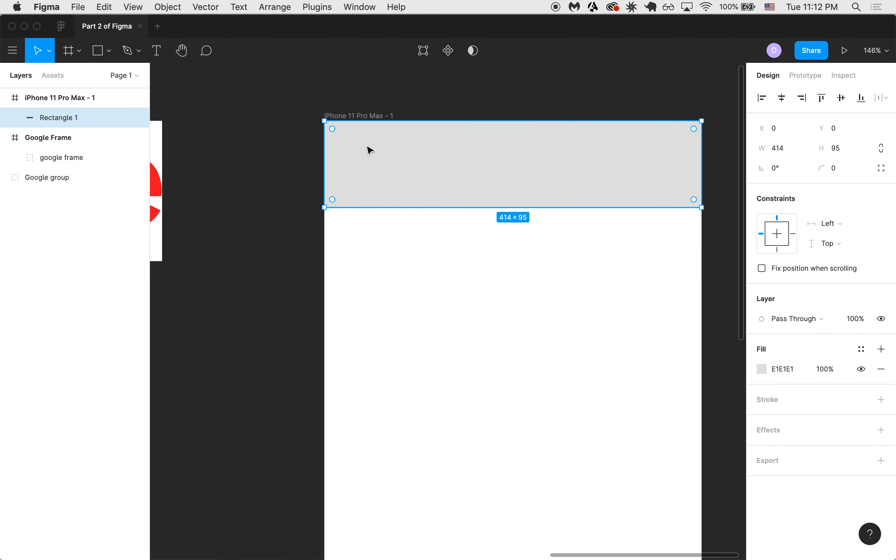
key(r)
mouse_move(345, 143)
mouse_down()
mouse_move(405, 156)
mouse_move(356, 179)
mouse_move(356, 205)
mouse_up()
scroll(398, 154, up, 3)
scroll(356, 204, down, 5)
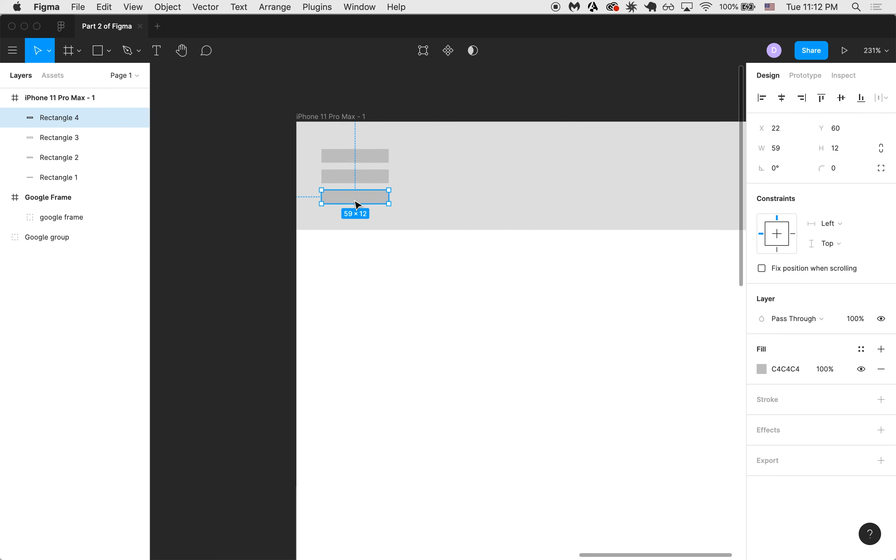
Step: Select the three menu icon bars and move them together to X 19 in the header
shift+click(355, 183)
shift+click(355, 167)
scroll(355, 170, up, 5)
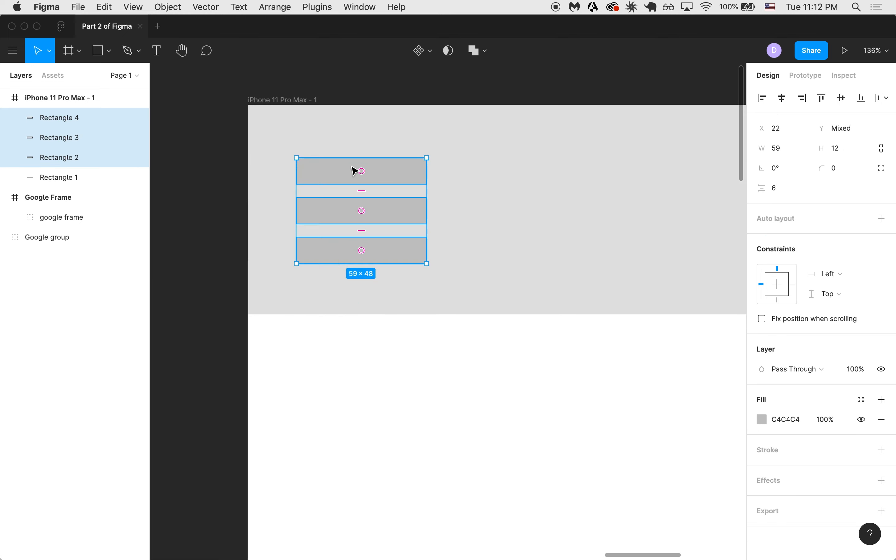
drag(333, 177, 328, 176)
scroll(328, 176, down, 5)
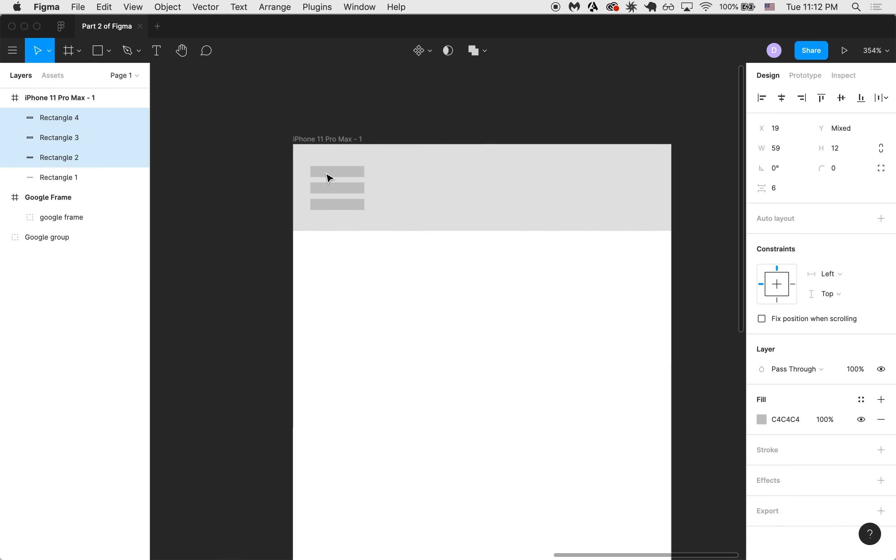
scroll(327, 175, right, 3)
key(Escape)
scroll(328, 176, down, 4)
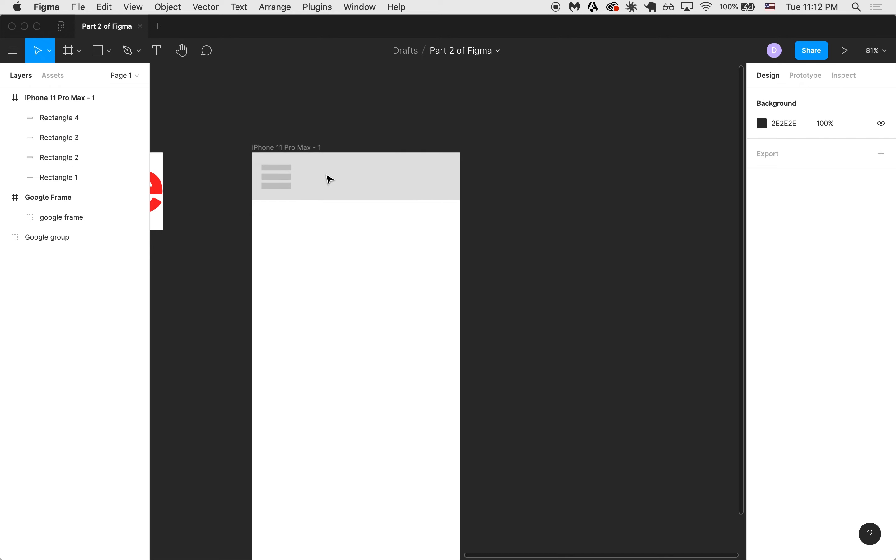
Step: Add the text "Logo" to the iPhone frame's header, beside the menu icon
scroll(328, 176, up, 3)
key(r)
key(t)
click(313, 175)
text(L)
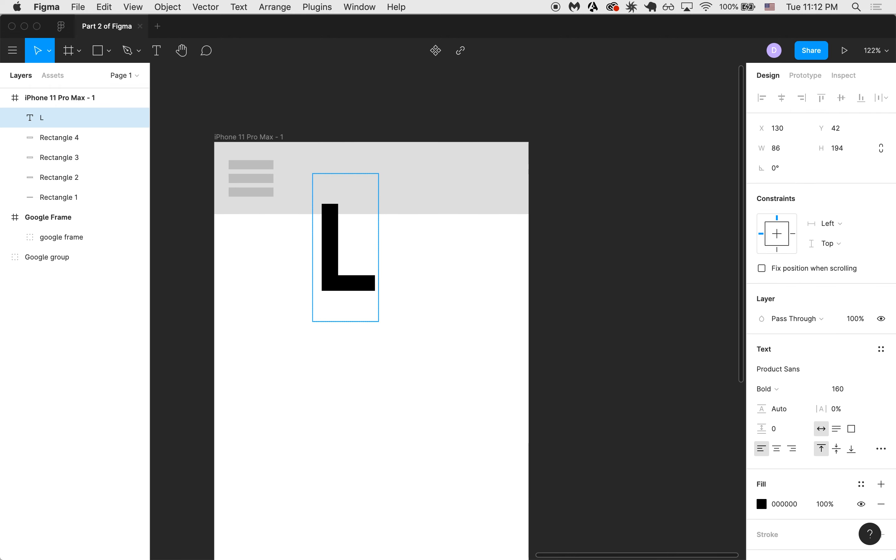
text(ogo)
Step: Set the "Logo" text size to 56 and move it to X 143, Y 14 in the middle of the header
click(850, 393)
text(56)
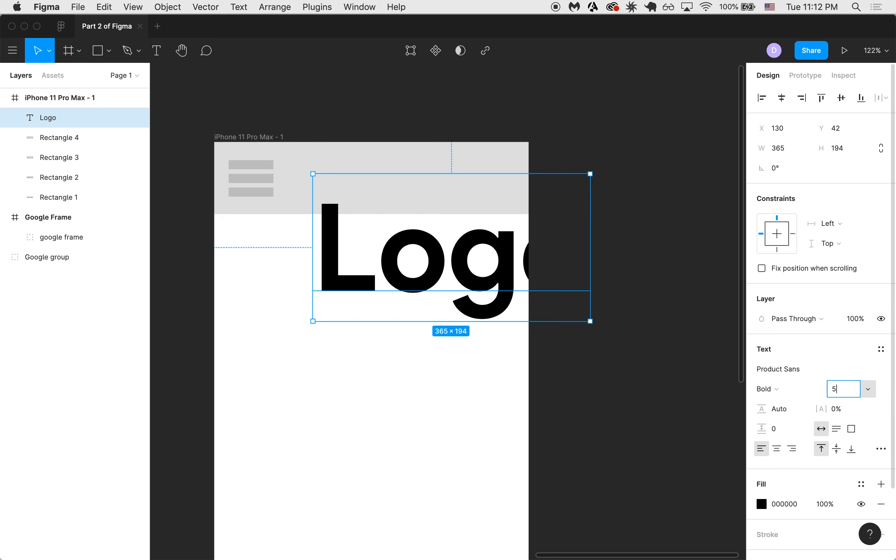
key(Return)
drag(351, 211, 362, 187)
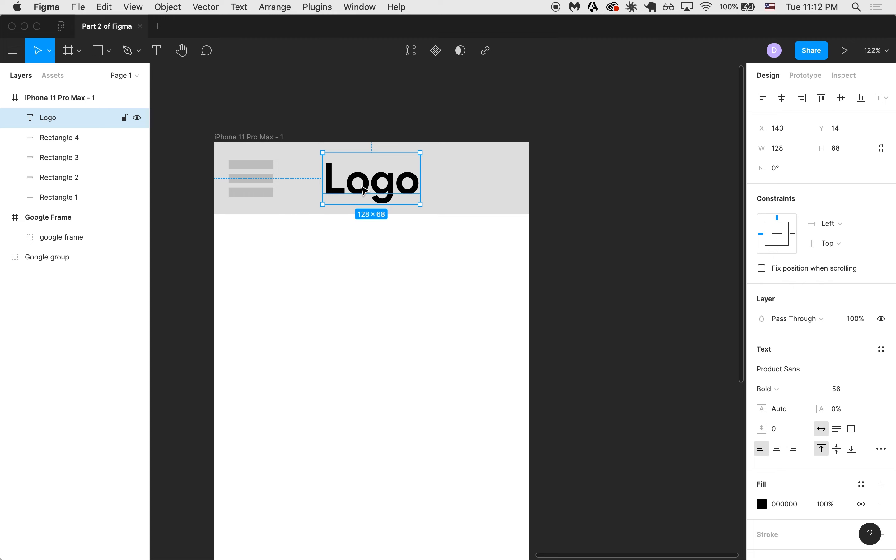
scroll(361, 187, down, 5)
click(354, 204)
Step: Draw a 414 × 106 footer rectangle across the bottom of the iPhone frame
scroll(353, 195, down, 5)
scroll(361, 222, up, 3)
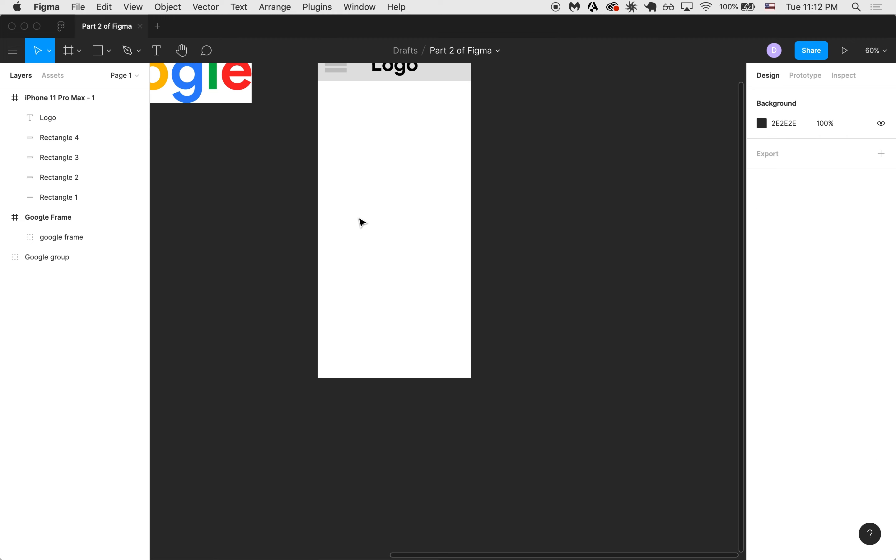
scroll(350, 282, up, 1)
key(r)
mouse_move(316, 343)
mouse_down()
mouse_move(448, 389)
mouse_move(482, 387)
mouse_up()
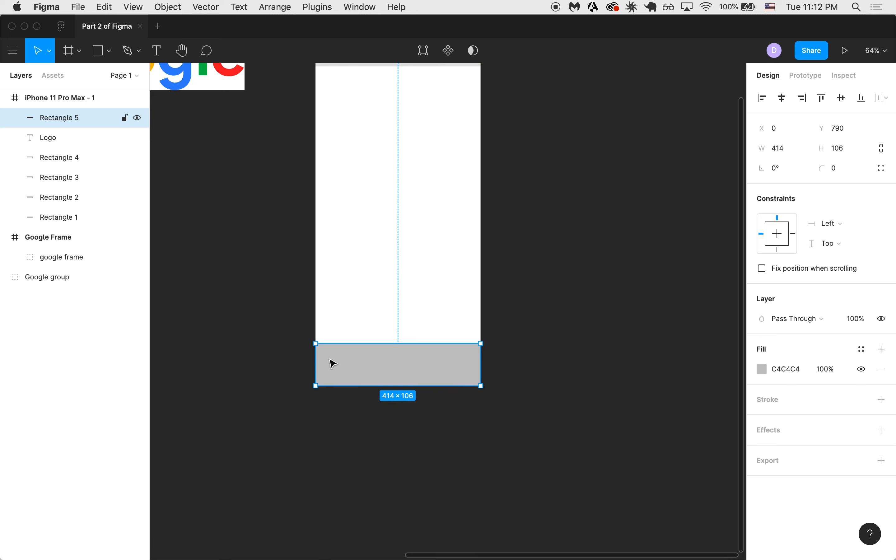
Step: Sample the header's grey E1E1E1 as the footer rectangle's fill colour
scroll(333, 364, up, 3)
scroll(362, 326, up, 5)
scroll(362, 326, down, 5)
key(i)
click(457, 138)
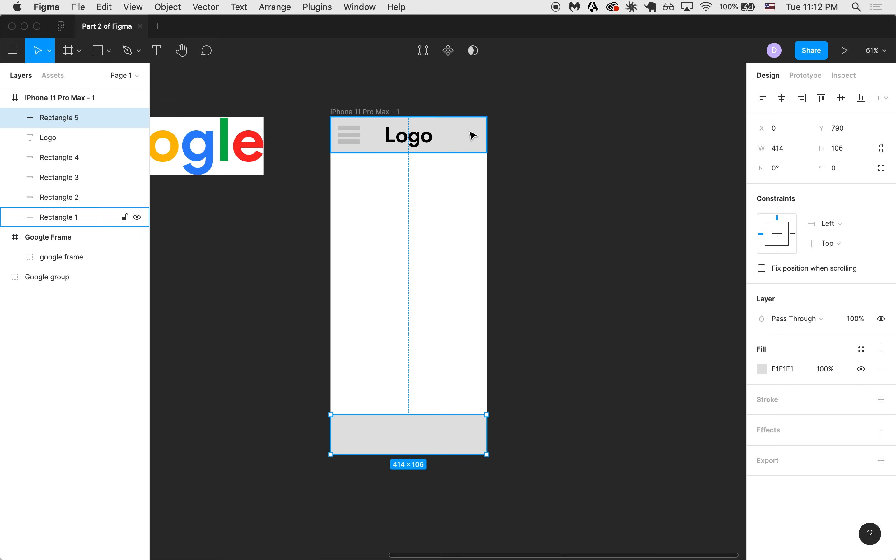
Step: Place three 48 × 48 circles in an evenly spaced row across the footer
scroll(357, 423, up, 5)
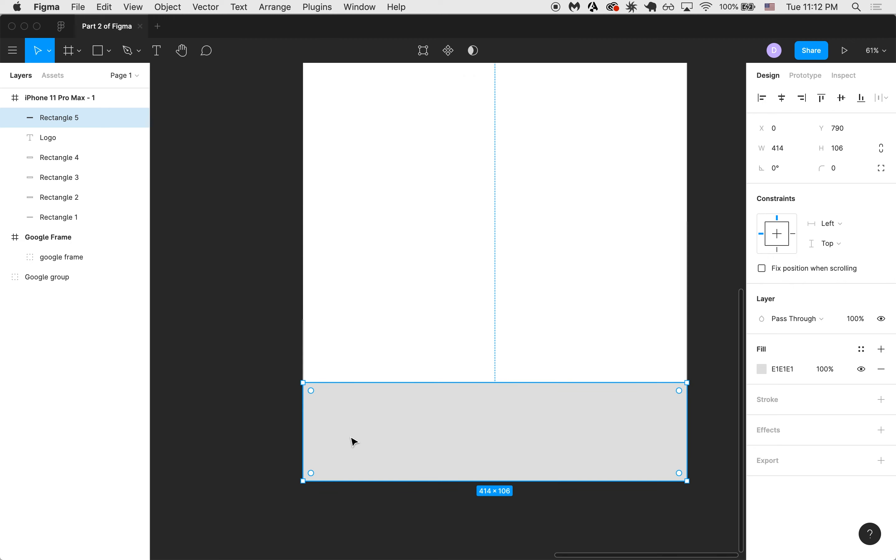
key(o)
mouse_move(341, 391)
mouse_down()
mouse_move(388, 438)
mouse_move(508, 416)
mouse_move(657, 429)
mouse_move(668, 418)
mouse_move(650, 419)
mouse_up()
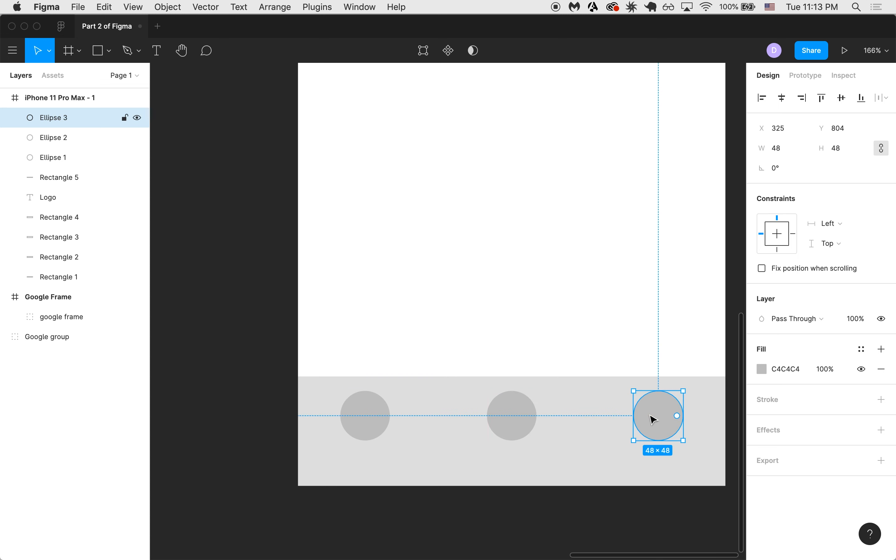
Step: Add the text label "Item 1" below the first footer circle
key(t)
click(331, 461)
text(App)
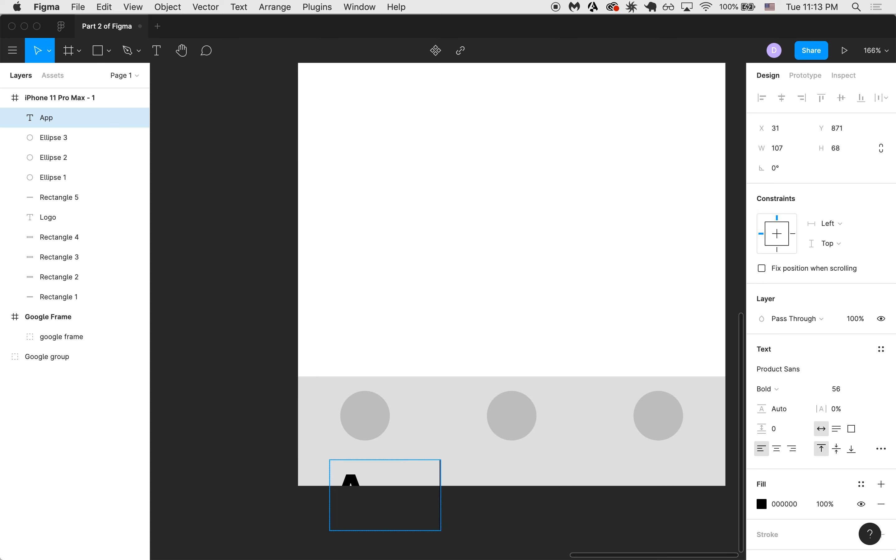
key(BackSpace)
key(super+a)
text(Item 1)
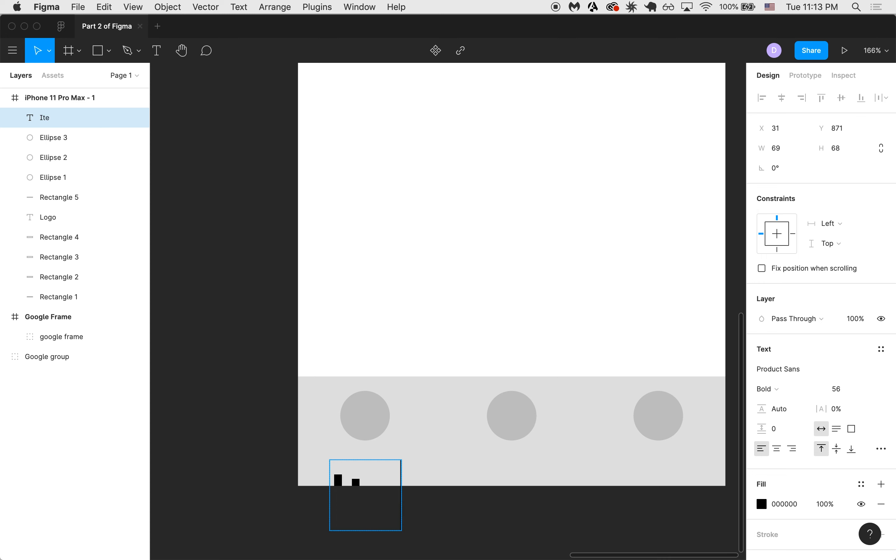
Step: Set the font size of the Item 1 footer label to 24
key(Escape)
click(848, 390)
key(BackSpace)
key(BackSpace)
text(24)
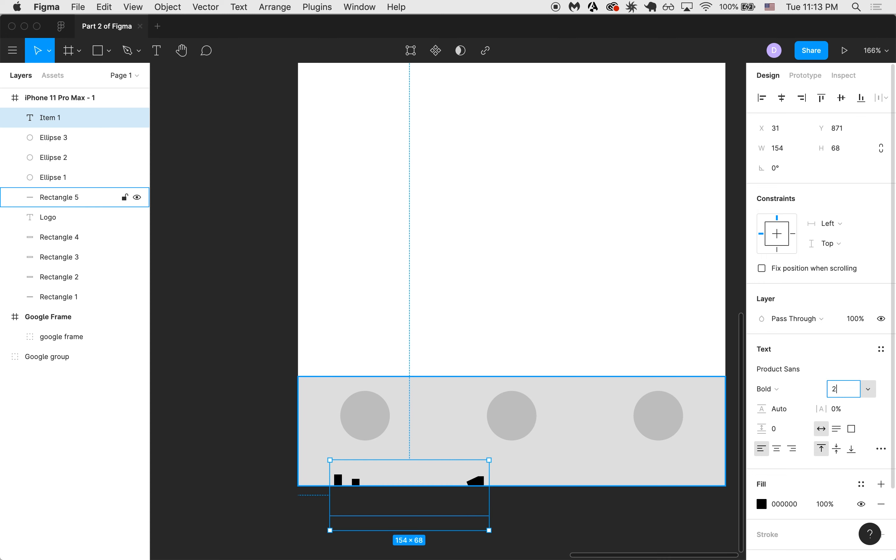
key(Return)
Step: Duplicate the Item 1 label beneath the second footer circle and centre-align the text of both labels
drag(376, 474, 518, 462)
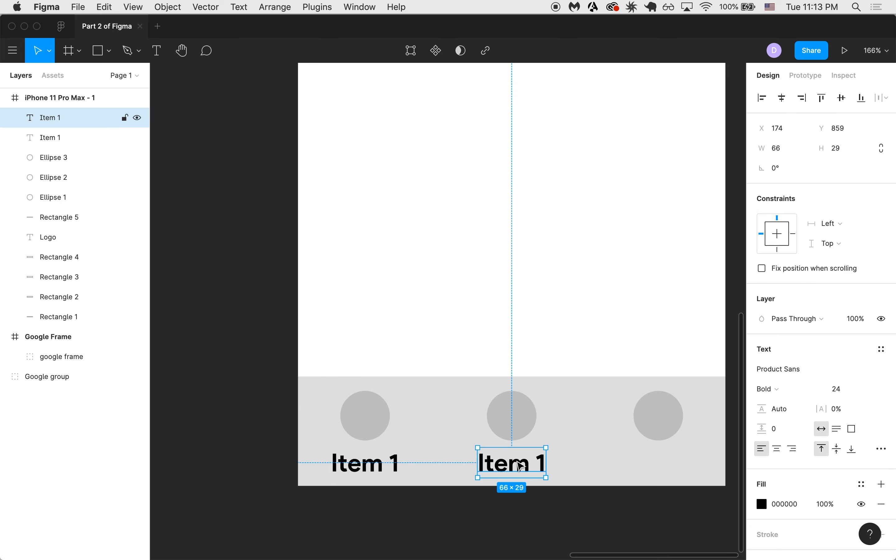
shift+click(322, 468)
shift+click(357, 468)
shift+click(437, 461)
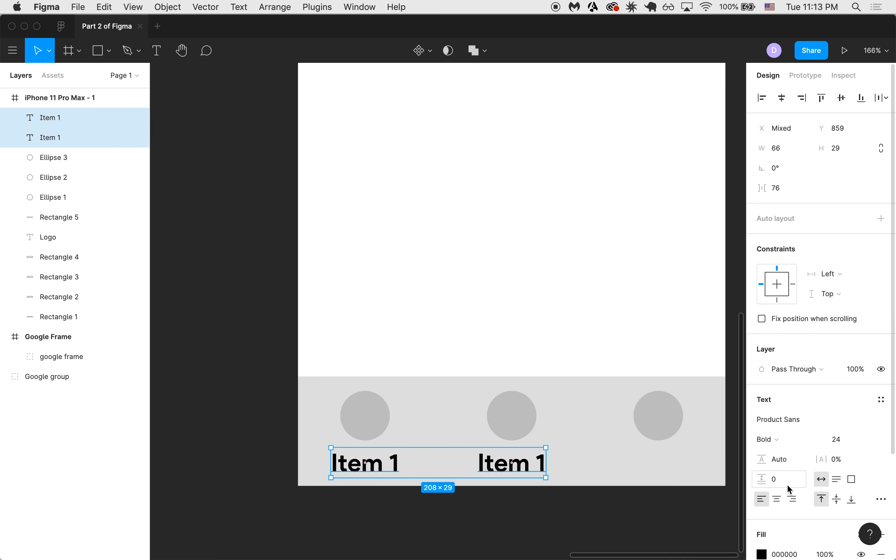
click(778, 502)
Step: Change the text of the label beneath the second footer circle to "Item 2"
click(508, 468)
double_click(507, 469)
text(Item 2)
key(Escape)
Step: Duplicate the Item 2 label beneath the third footer circle and change its text to "Item 3"
drag(519, 466, 665, 465)
key(BackSpace)
text(3)
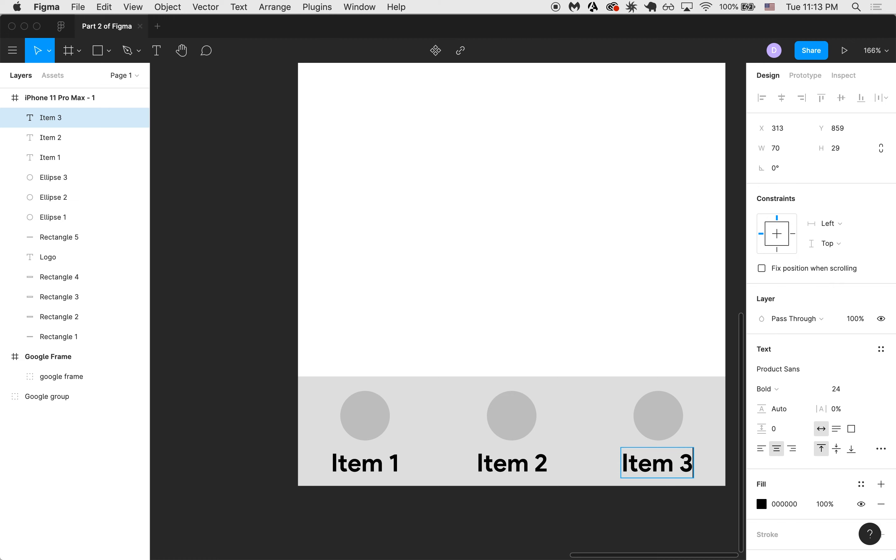
key(Escape)
key(Escape)
key(shift+1)
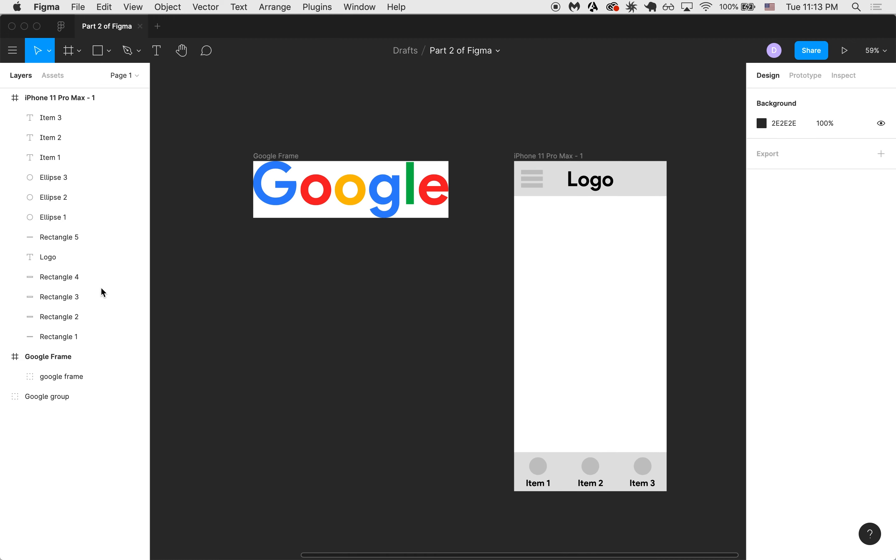
click(45, 118)
click(63, 339)
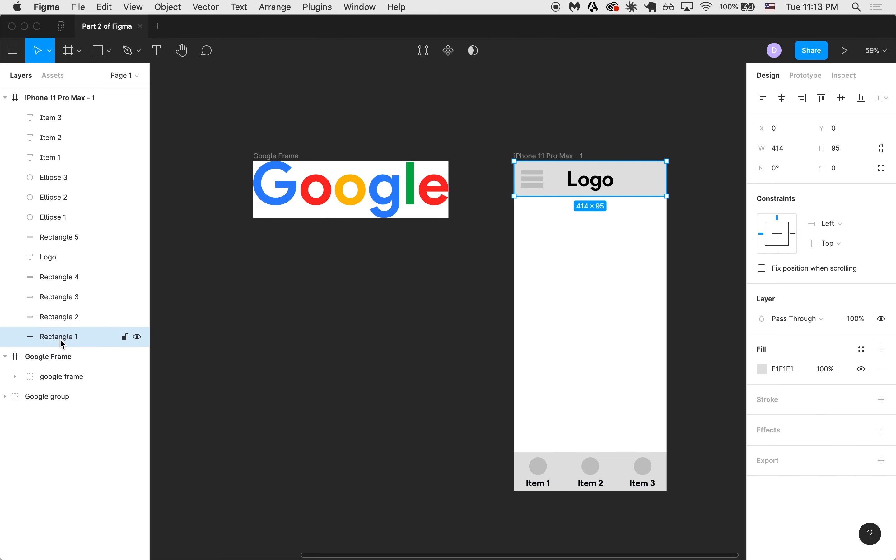
click(563, 280)
Step: Copy the finished iPhone 11 Pro Max frame and paste a duplicate beside it
scroll(560, 283, down, 2)
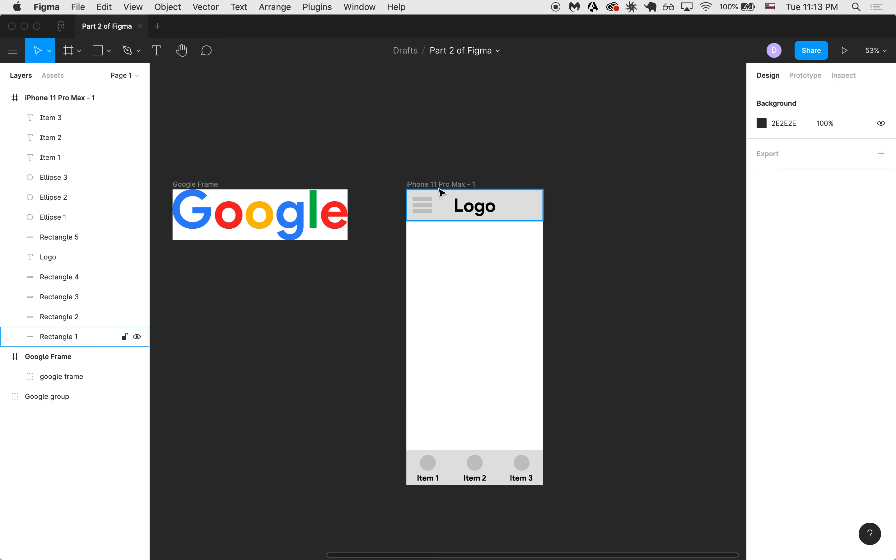
scroll(460, 182, down, 3)
click(456, 182)
key(super+c)
key(super+v)
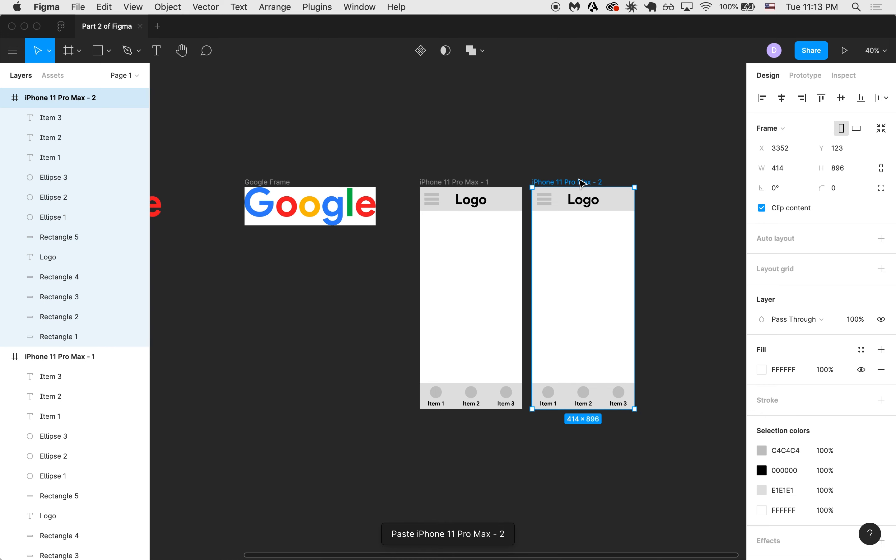
Step: Rename the original iPhone frame as Home
scroll(477, 183, up, 2)
scroll(477, 183, up, 2)
double_click(454, 187)
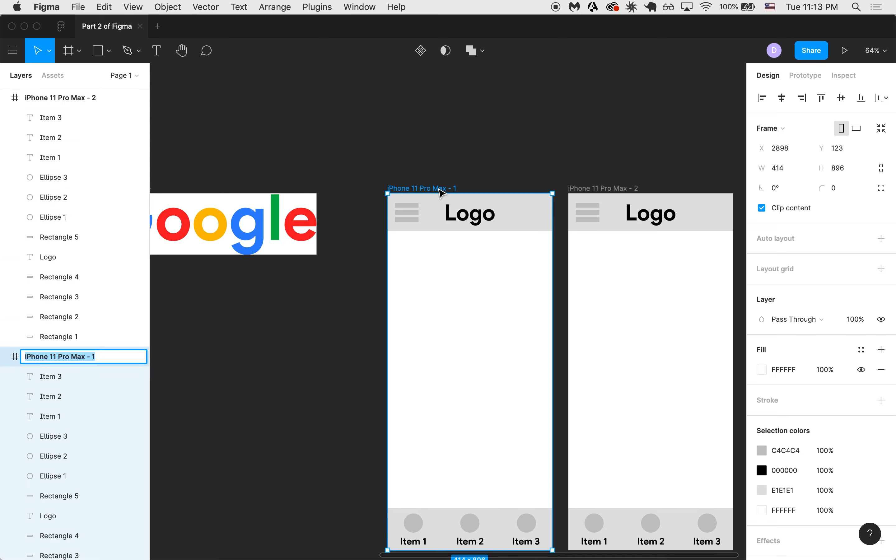
text(Home)
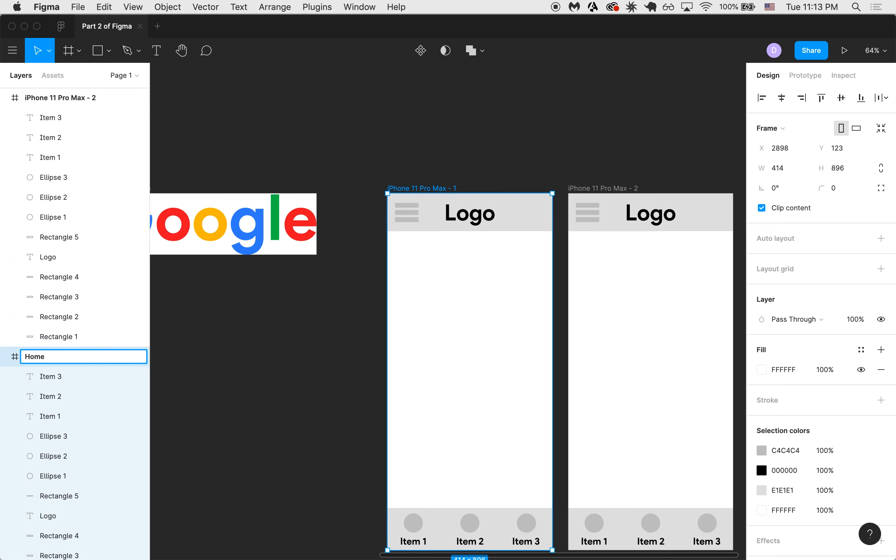
key(Return)
Step: Rename the duplicated iPhone frame as Item 1
click(630, 188)
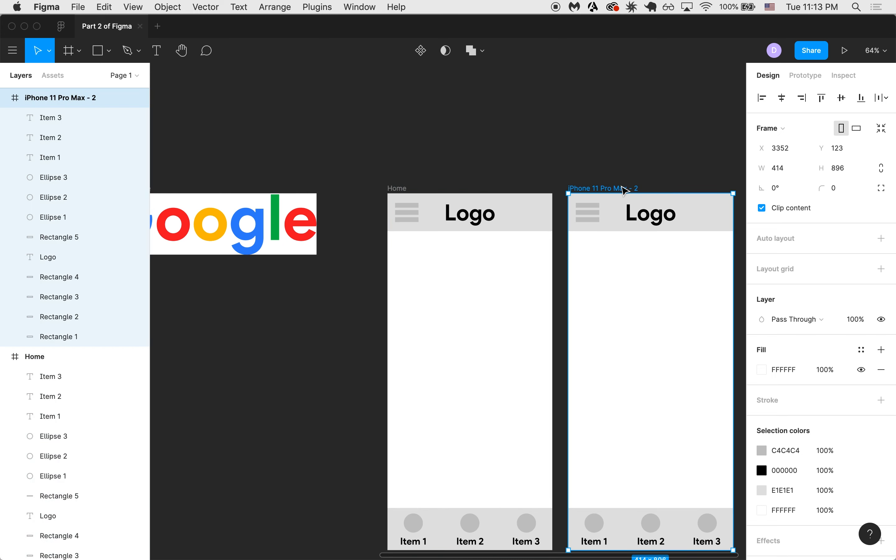
double_click(625, 189)
text(Item )
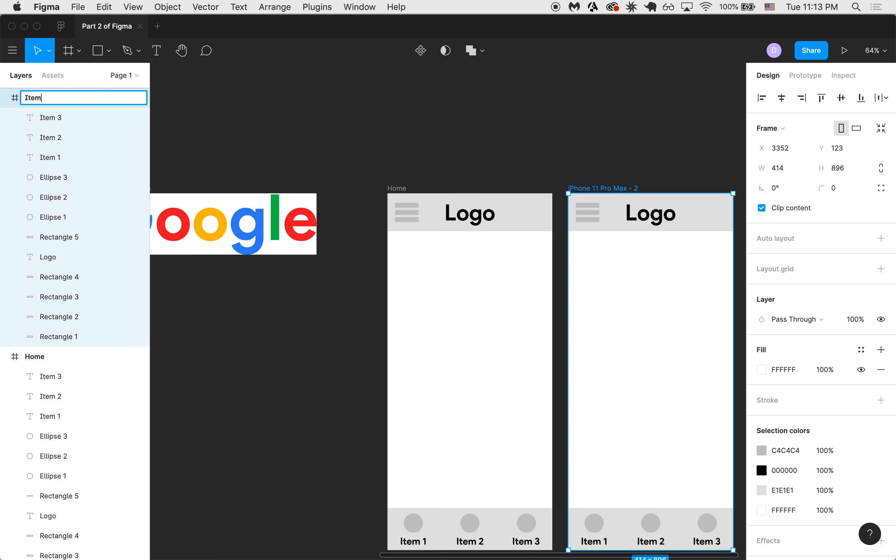
text(1)
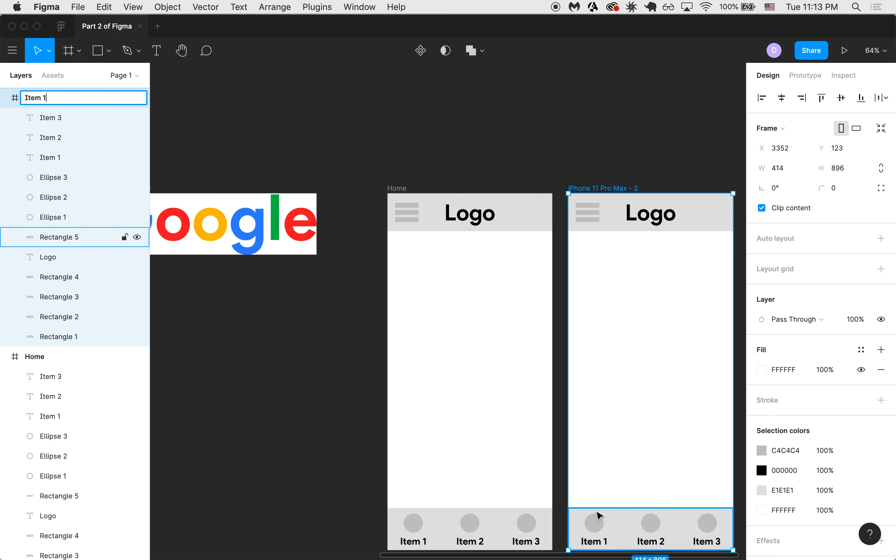
click(334, 373)
Step: Group the three menu bars in the Home frame's header and name the group Hamburger Menu
scroll(333, 373, down, 3)
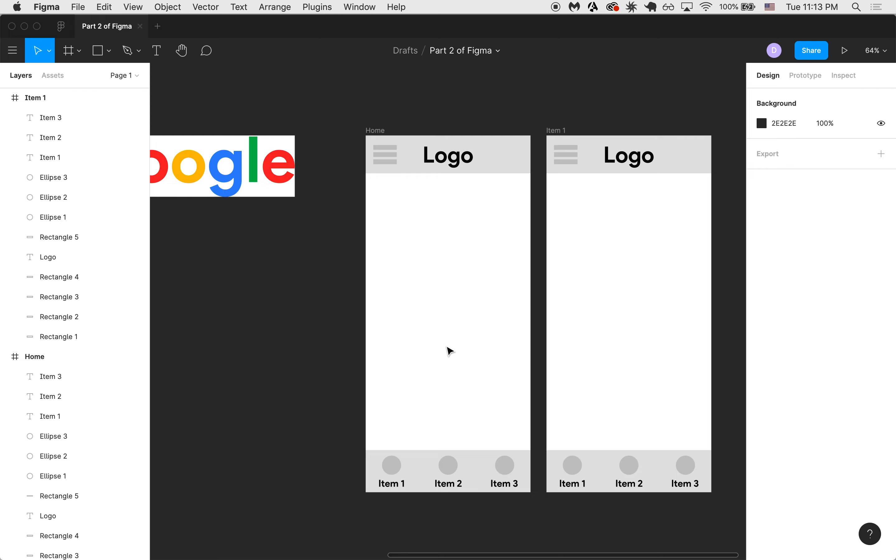
scroll(449, 351, up, 5)
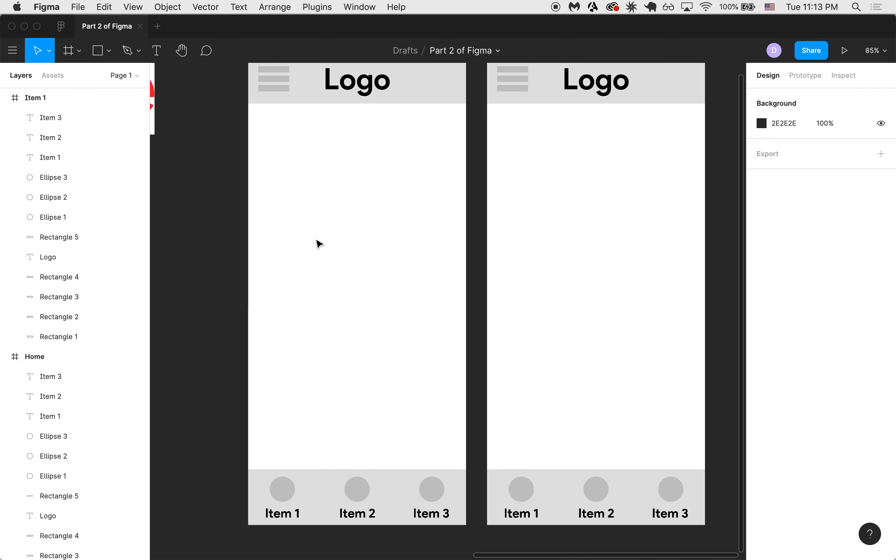
scroll(265, 176, up, 2)
drag(259, 171, 456, 112)
scroll(448, 111, down, 1)
drag(310, 151, 266, 94)
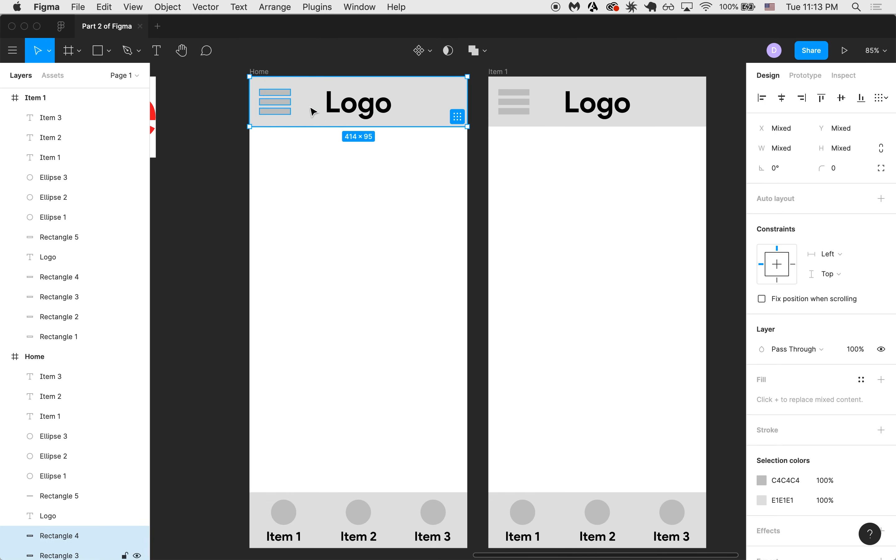
shift+click(310, 111)
scroll(310, 110, down, 3)
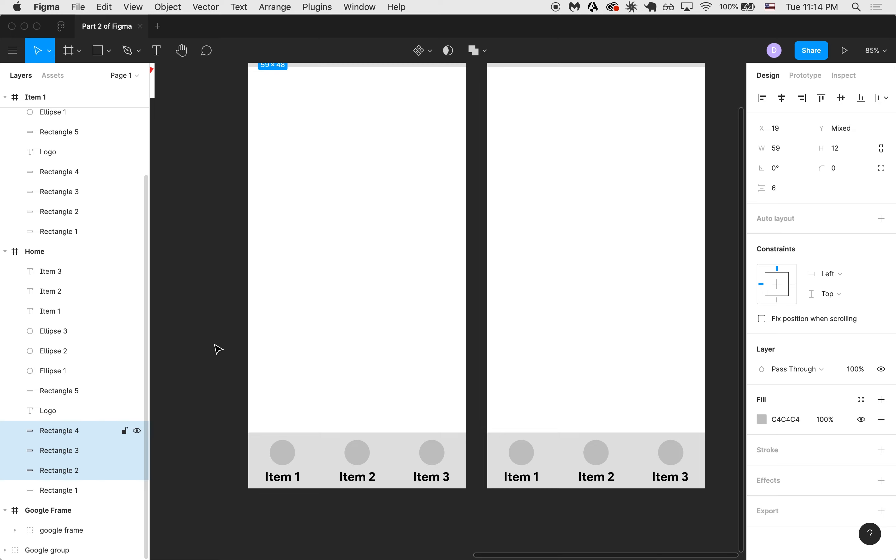
scroll(223, 345, up, 5)
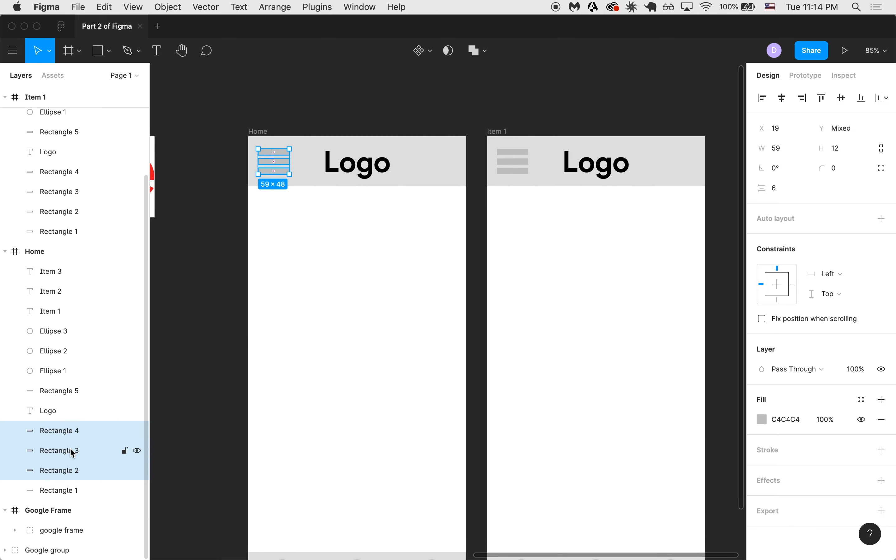
key(super+g)
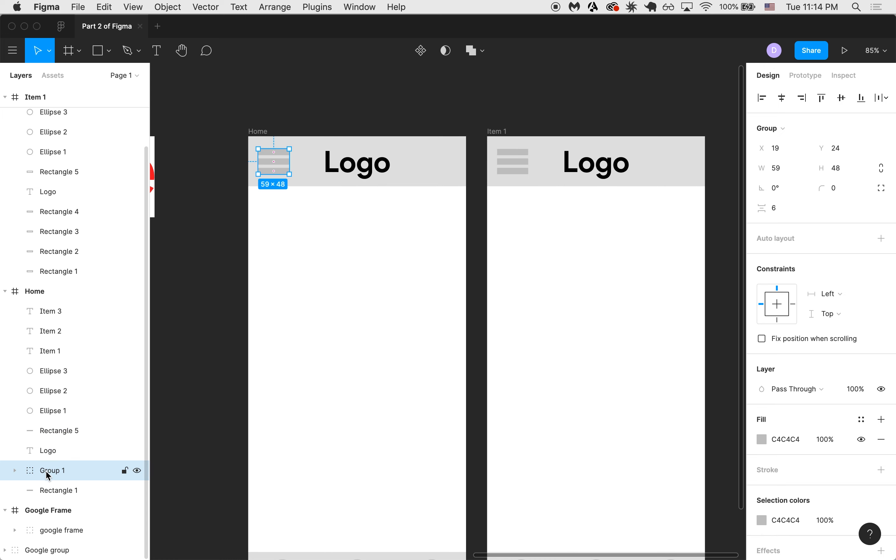
double_click(50, 471)
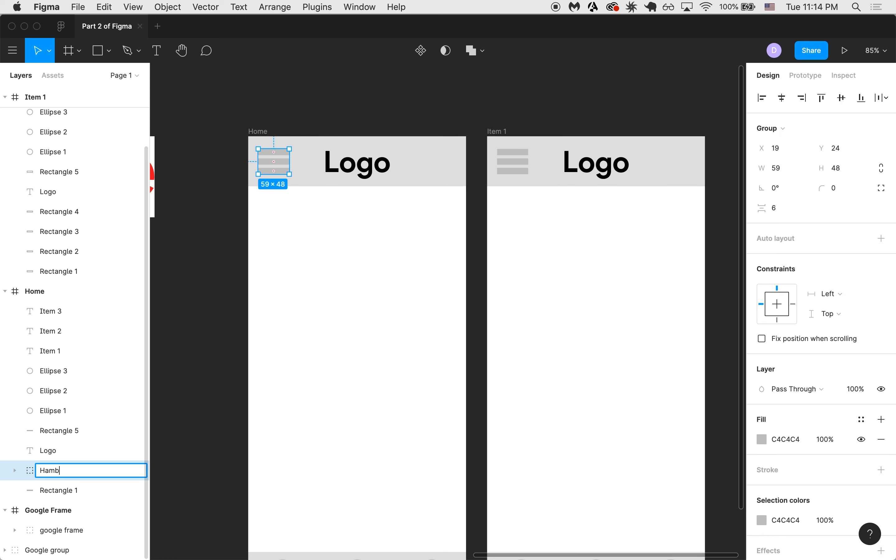
key(Return)
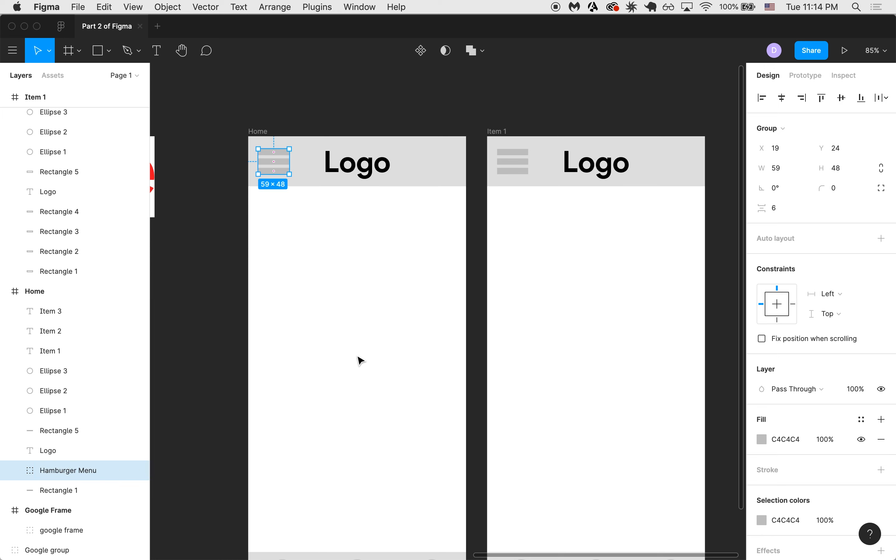
Step: Group the Home frame's header rectangle, Logo text and Hamburger Menu together
click(355, 168)
double_click(424, 164)
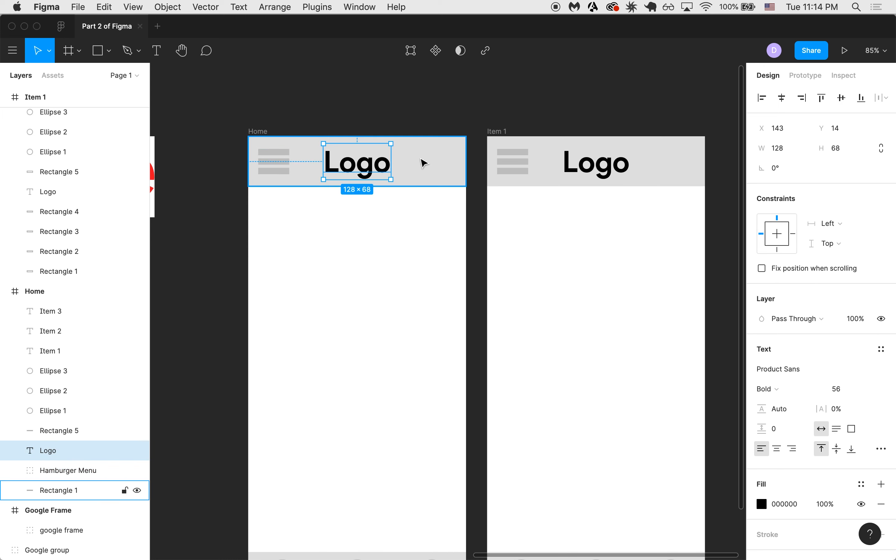
key(Escape)
click(362, 205)
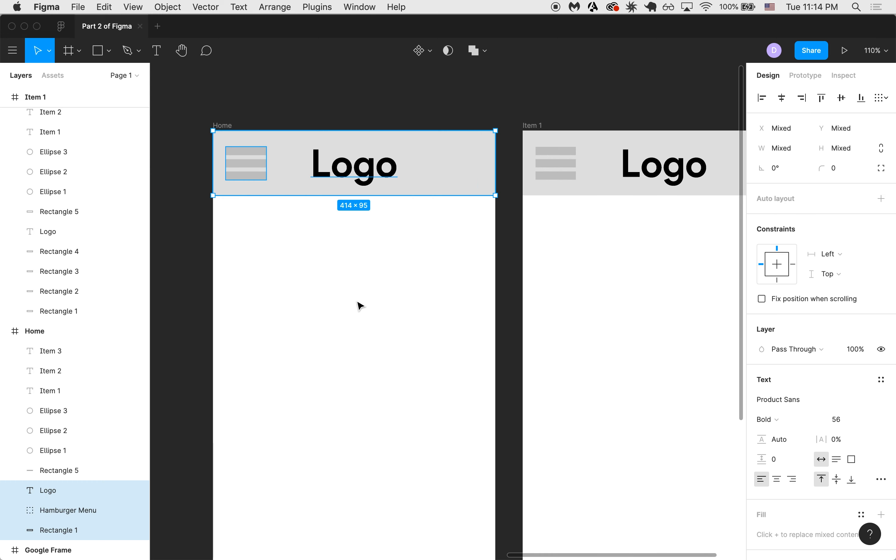
click(360, 305)
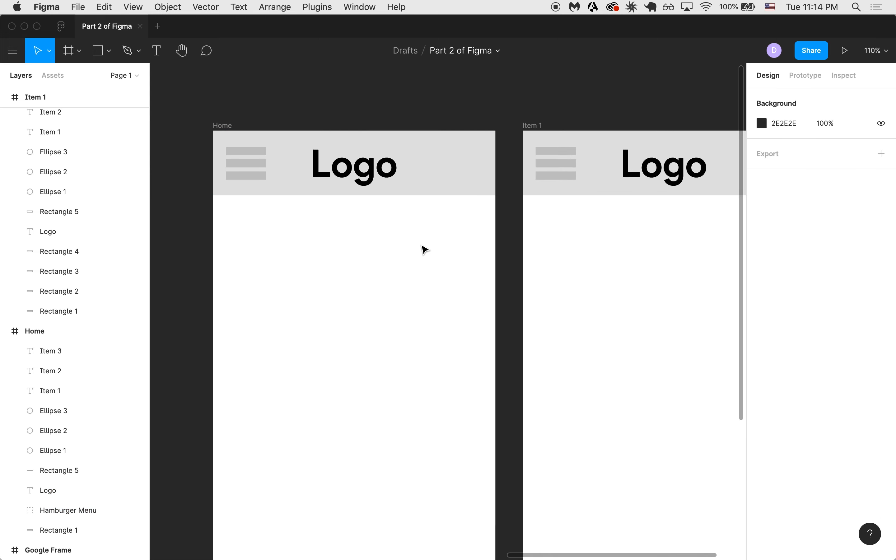
drag(422, 245, 230, 150)
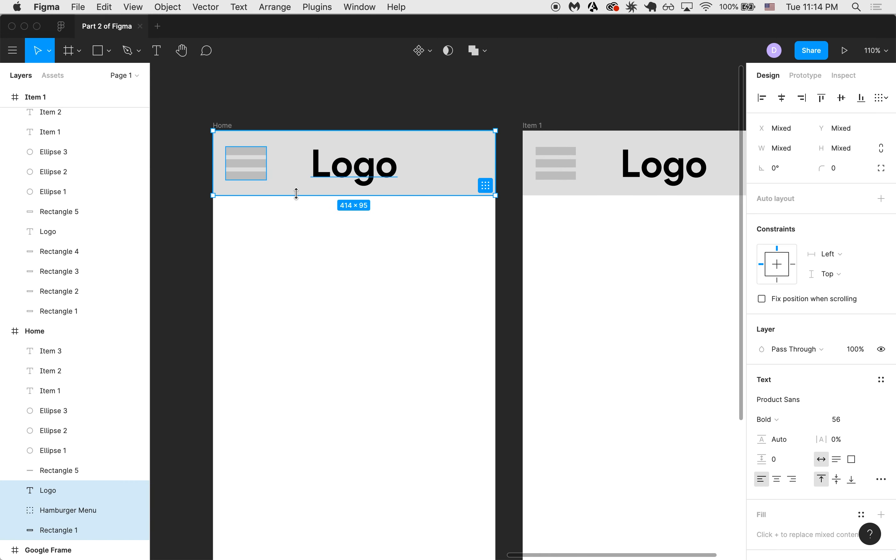
scroll(296, 193, up, 2)
key(super+g)
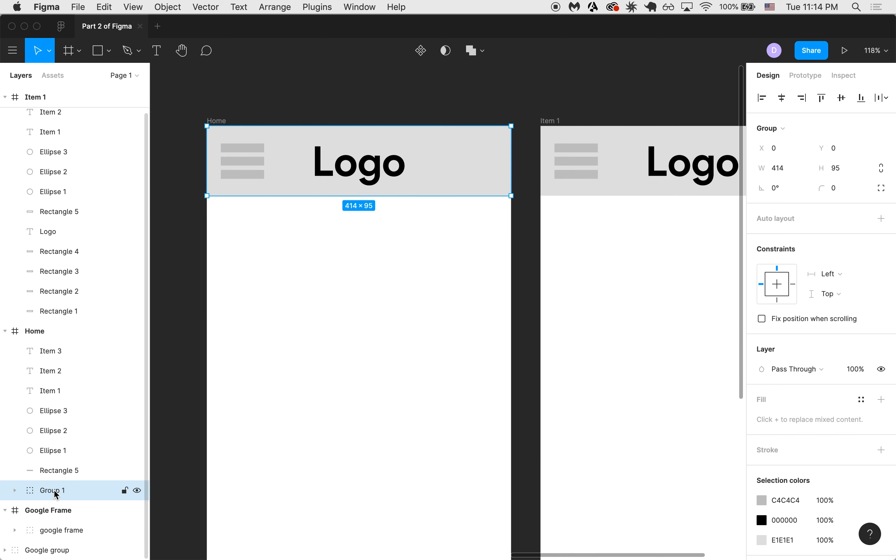
Step: Name the Home frame's new header group Navbar
double_click(59, 490)
text(Navbar)
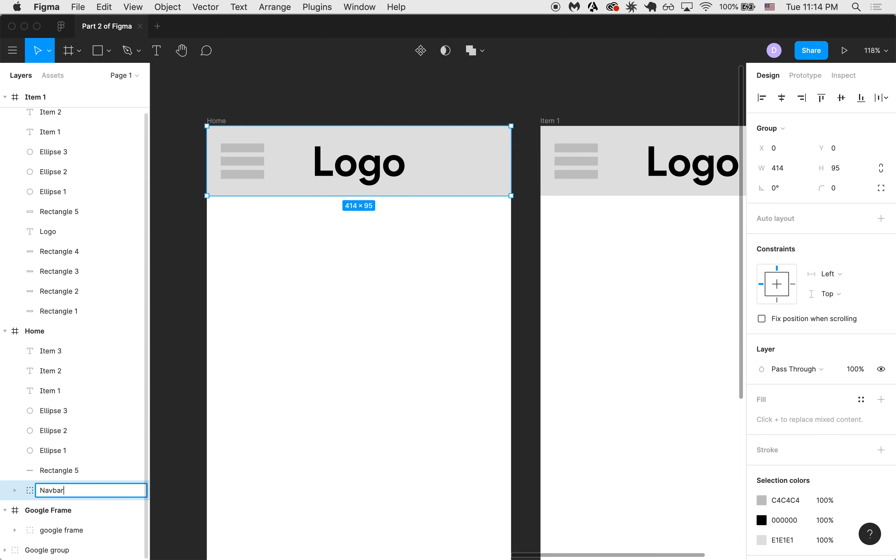
key(Return)
click(350, 510)
scroll(349, 511, left, 2)
scroll(349, 511, down, 7)
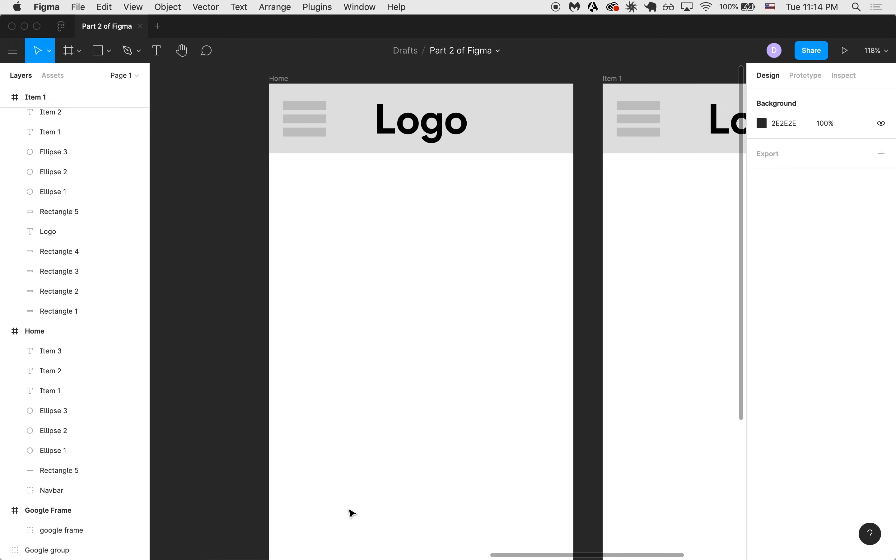
scroll(348, 515, down, 1)
scroll(350, 519, down, 3)
drag(305, 437, 481, 514)
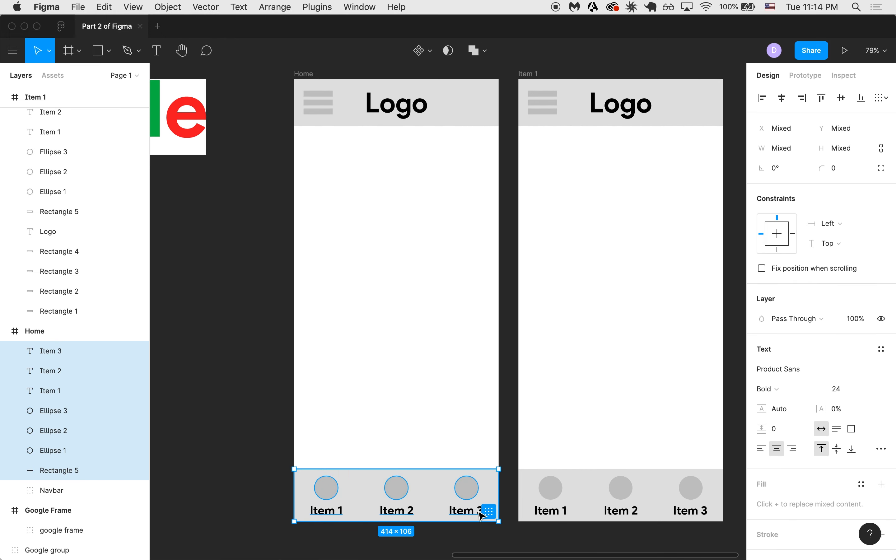
Step: Rename the Home frame's header group as Topbar
double_click(53, 490)
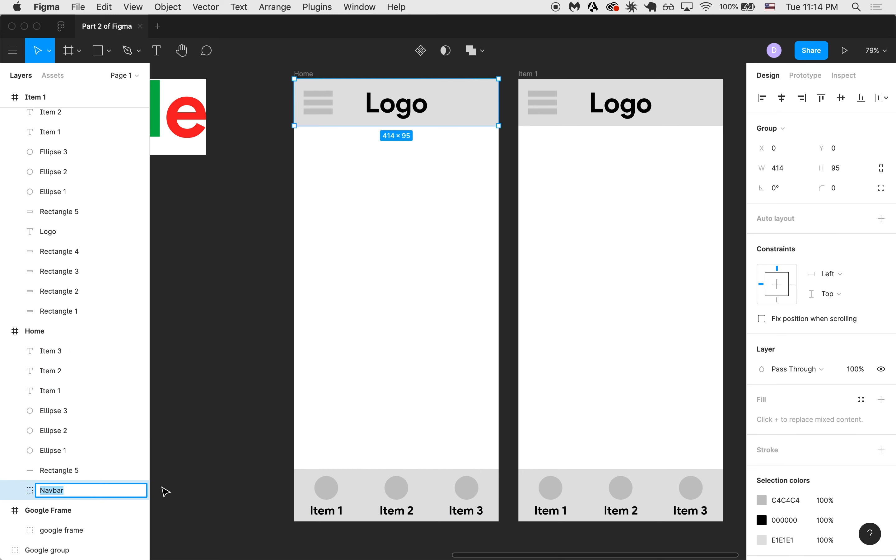
text(Top)
key(Return)
Step: Group the first footer circle in the Home frame with its Item 1 label, leaving out the footer rectangle
drag(311, 435, 482, 525)
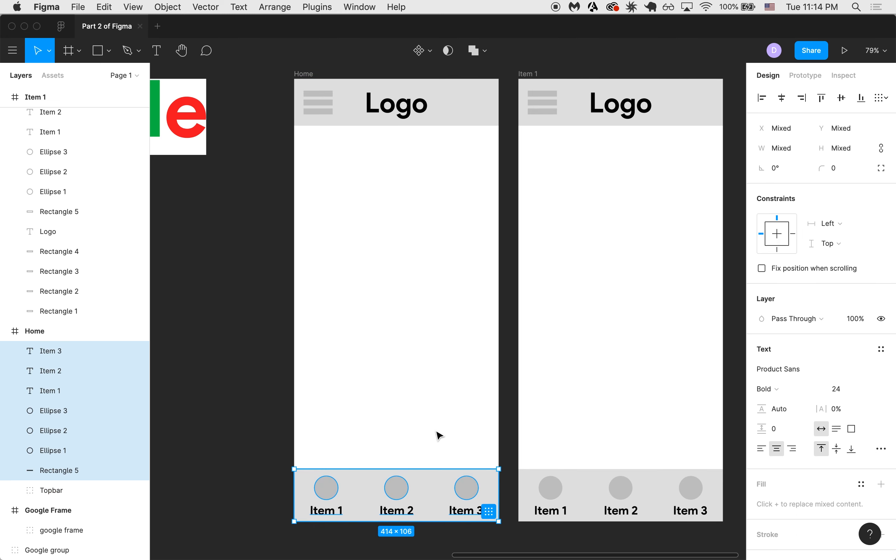
click(303, 463)
scroll(302, 463, up, 5)
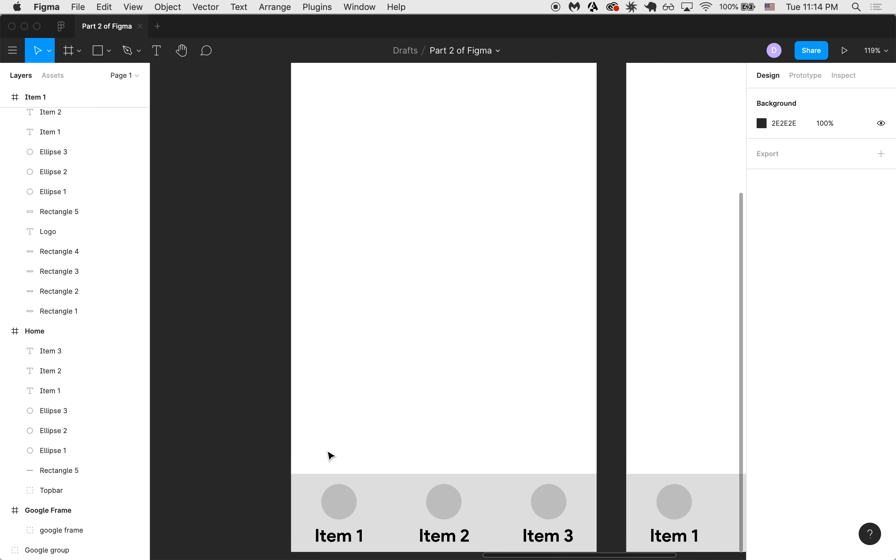
scroll(331, 457, down, 4)
drag(321, 448, 364, 529)
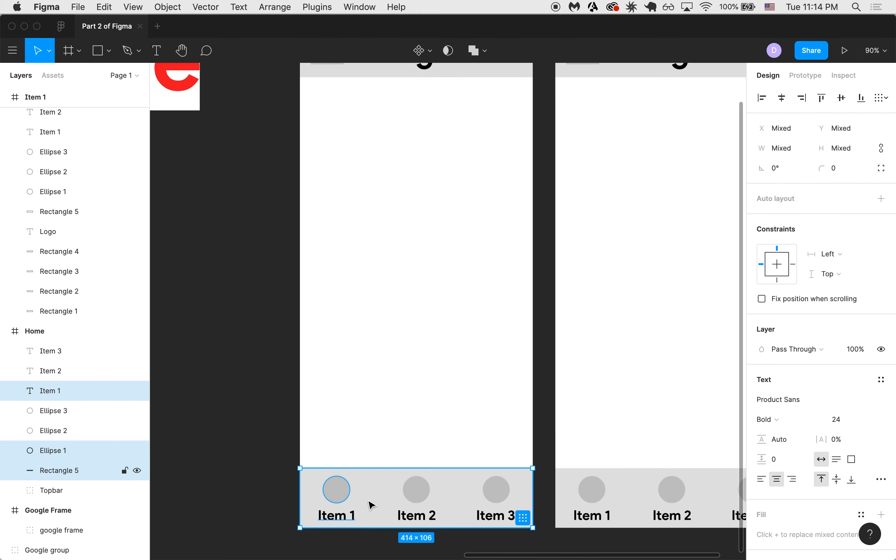
key(super+g)
Step: Group the second footer circle in the Home frame with its Item 2 label, leaving out the footer rectangle
drag(372, 450, 436, 520)
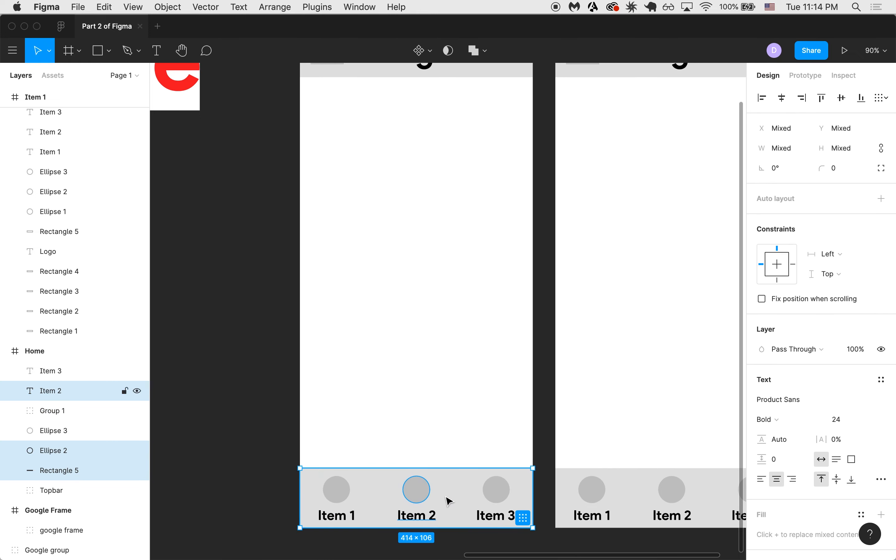
shift+click(450, 501)
key(super+g)
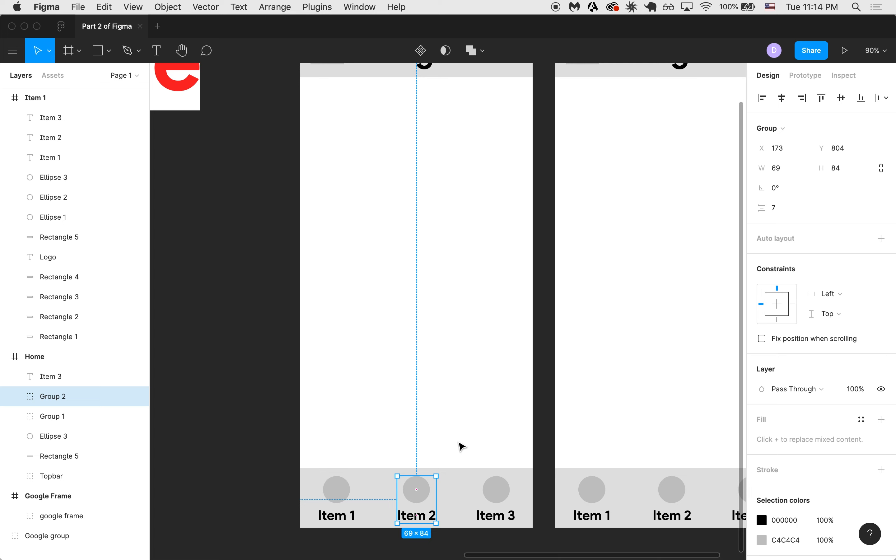
Step: Group the third footer circle in the Home frame with its Item 3 label, leaving out the footer rectangle
drag(454, 432, 524, 524)
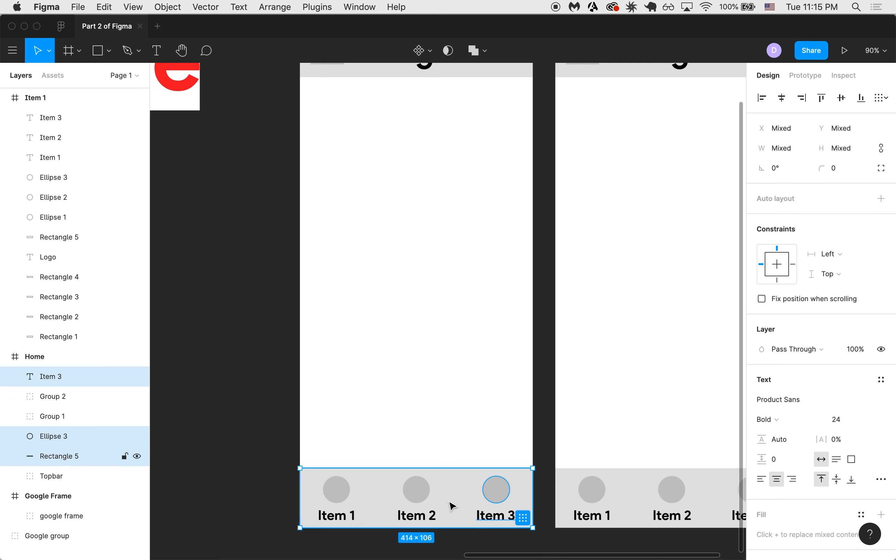
shift+click(452, 506)
key(super+g)
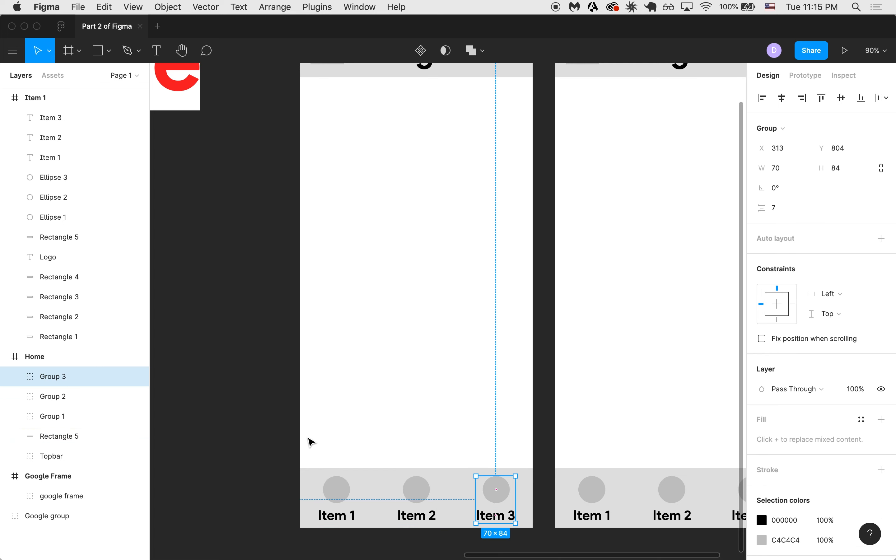
Step: Group the Home frame's three footer item groups with the footer rectangle and name the group Navigation Bar
drag(308, 438, 526, 523)
key(super+g)
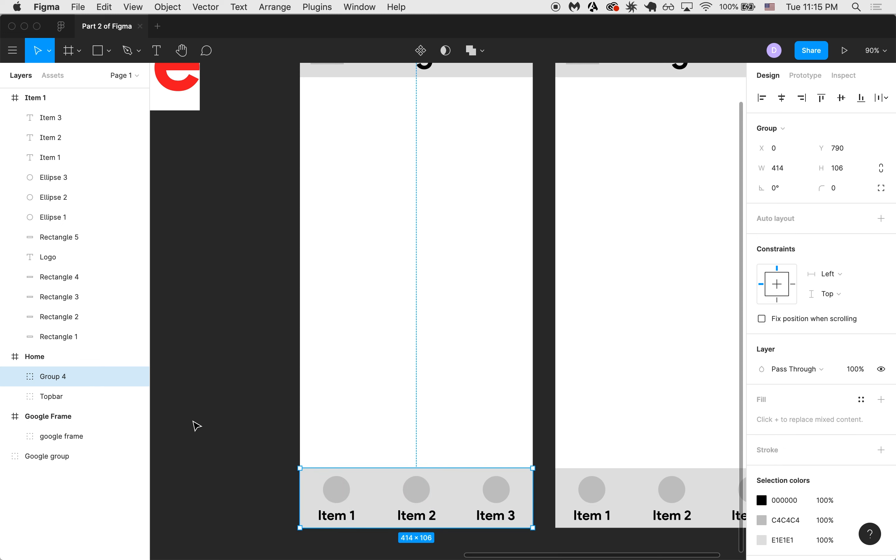
double_click(58, 384)
text(Nav)
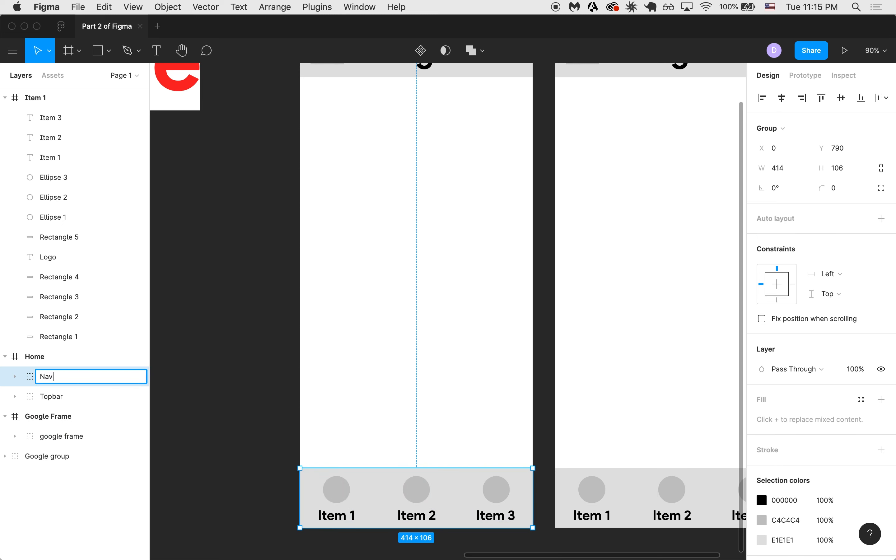
key(Return)
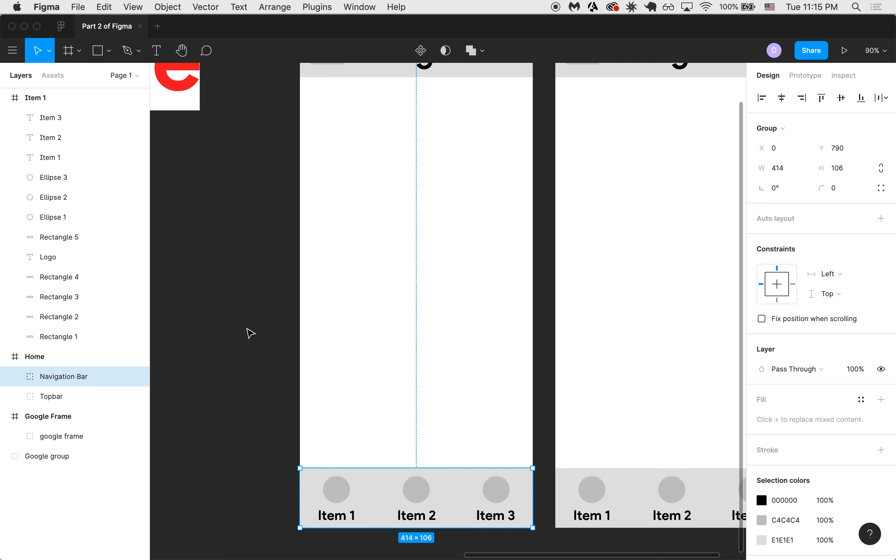
Step: Replace the Item 1 frame's loose layers with copies of the Home frame's Topbar and Navigation Bar groups
scroll(250, 334, down, 5)
click(250, 334)
click(331, 181)
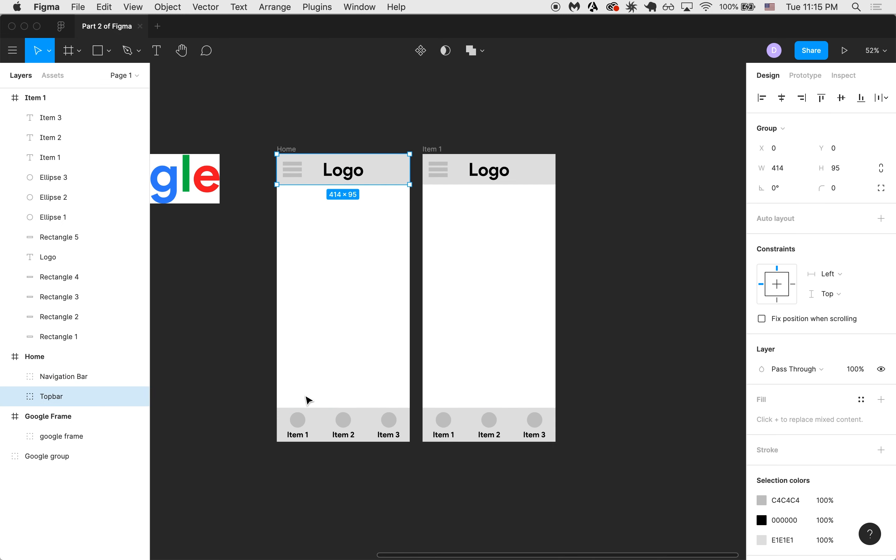
shift+click(312, 427)
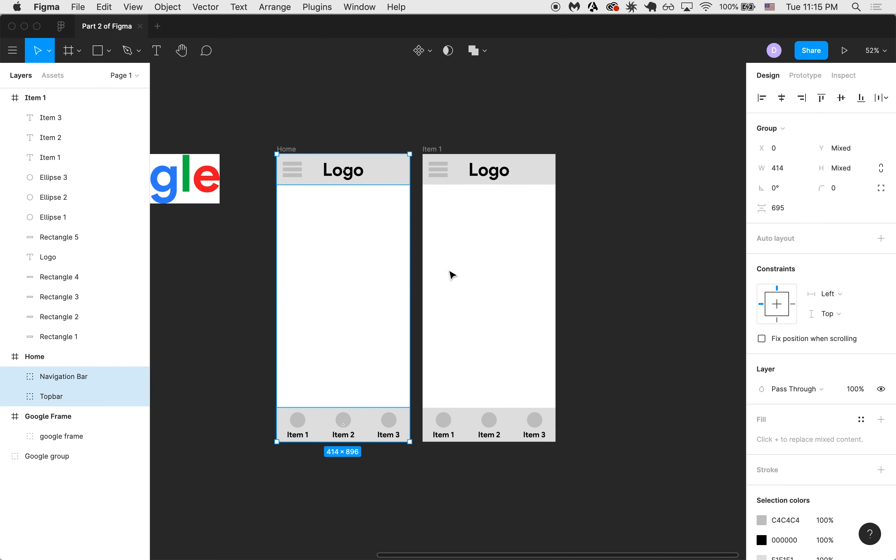
drag(436, 463, 552, 172)
key(Delete)
click(438, 163)
key(Delete)
click(427, 149)
key(super+v)
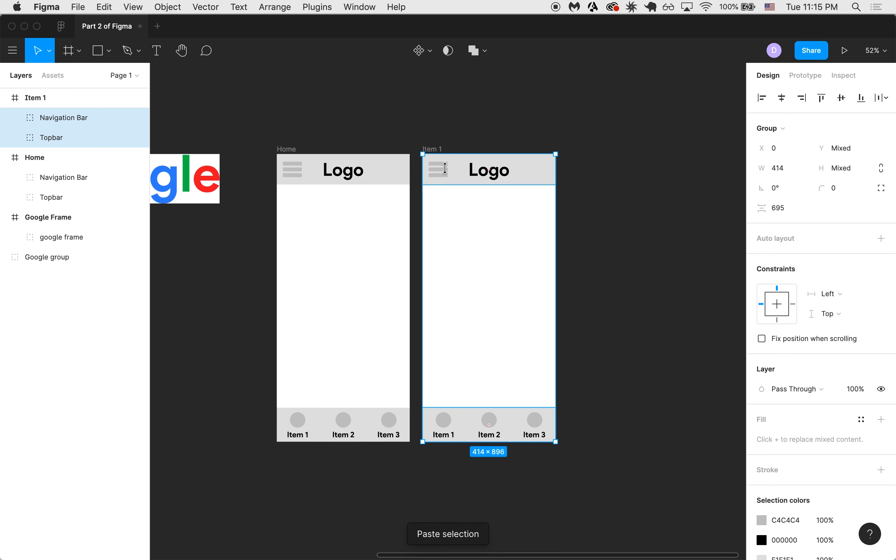
Step: Examine the Topbar and Navigation Bar groups in the Home frame alongside the Google Frame
scroll(496, 234, down, 1)
click(376, 246)
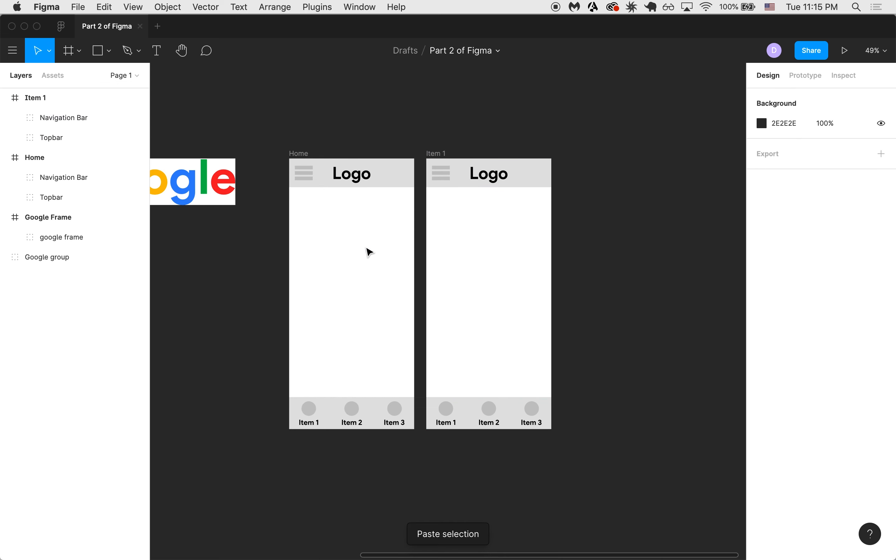
click(335, 181)
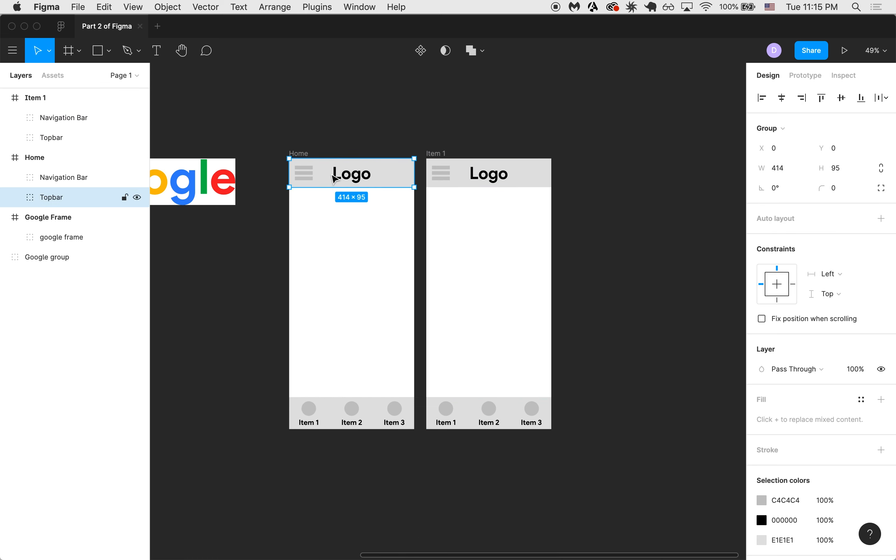
click(341, 404)
scroll(296, 165, left, 5)
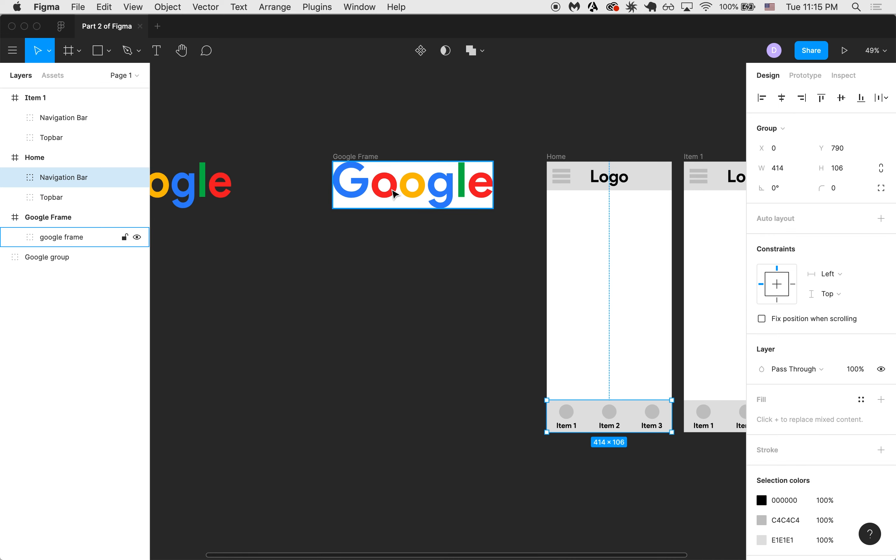
scroll(352, 164, right, 5)
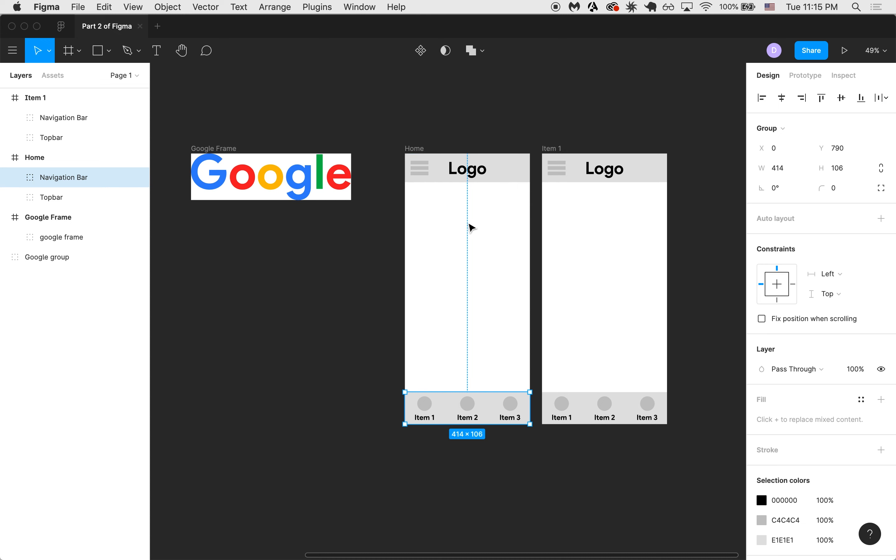
scroll(473, 228, up, 2)
scroll(472, 228, right, 2)
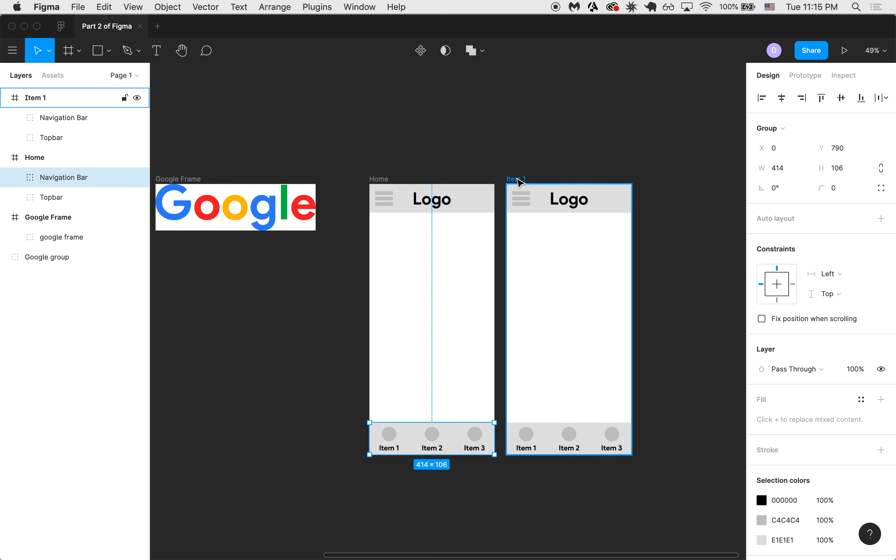
Step: Duplicate the Item 1 frame twice along the same row, producing evenly spaced frames named Item 2 and Item 3
scroll(520, 183, right, 3)
drag(440, 191, 573, 183)
double_click(573, 184)
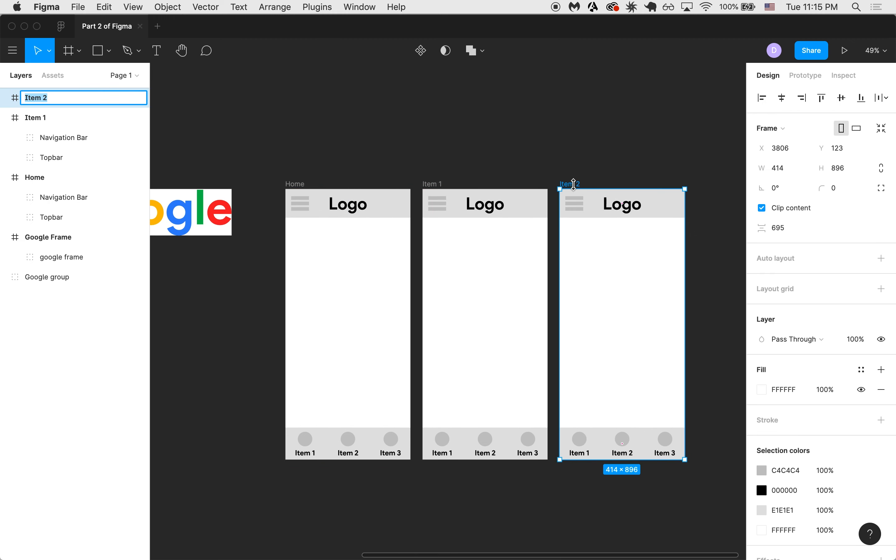
key(Return)
scroll(532, 366, right, 3)
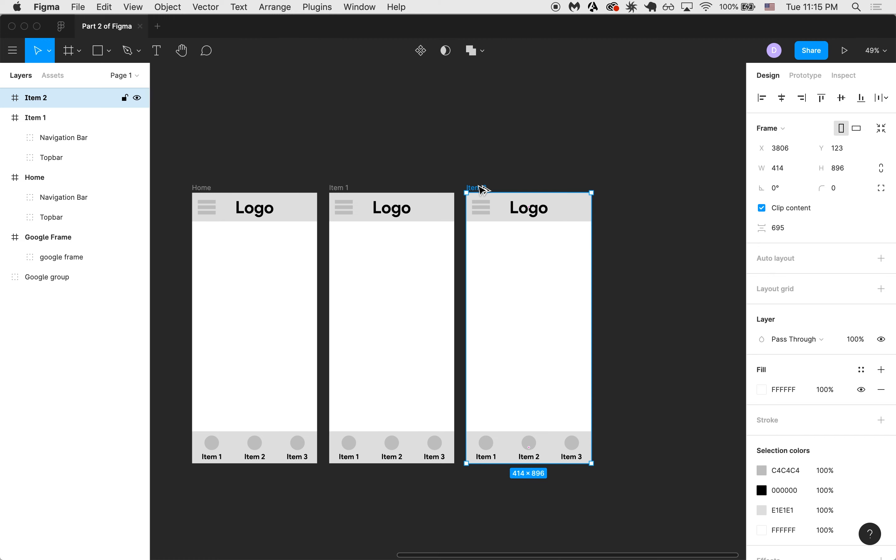
drag(516, 277, 655, 280)
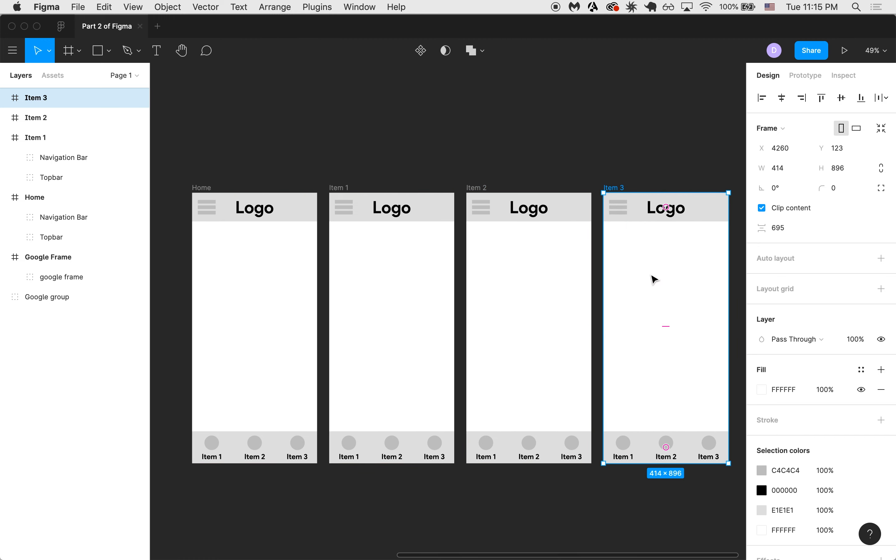
click(247, 236)
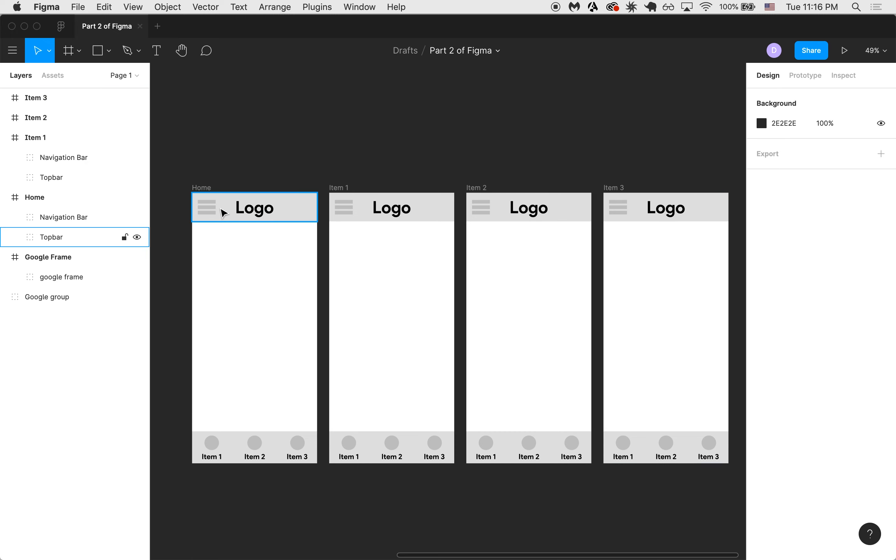
Step: Place copies of the Home frame's Topbar and Navigation Bar groups on the empty canvas above that frame
scroll(222, 212, down, 2)
drag(225, 214, 222, 105)
drag(241, 430, 243, 153)
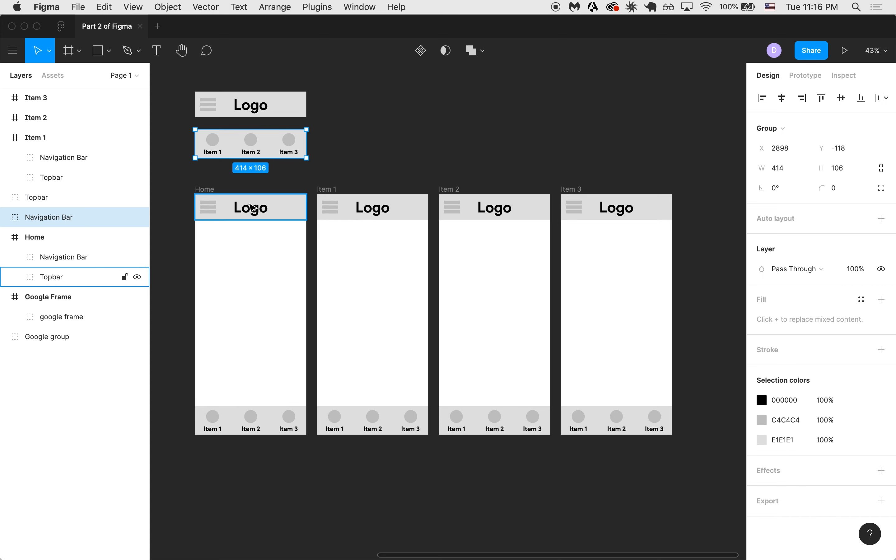
Step: Move the standalone Topbar and Navigation Bar groups to the top of the layer order and collapse the expanded frames' layers
scroll(266, 144, up, 3)
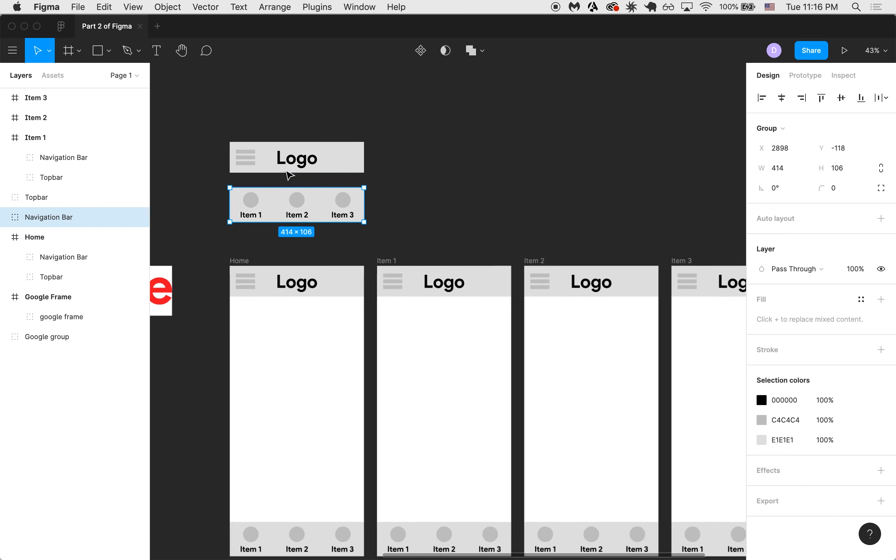
drag(226, 103, 306, 141)
drag(295, 169, 269, 145)
click(5, 139)
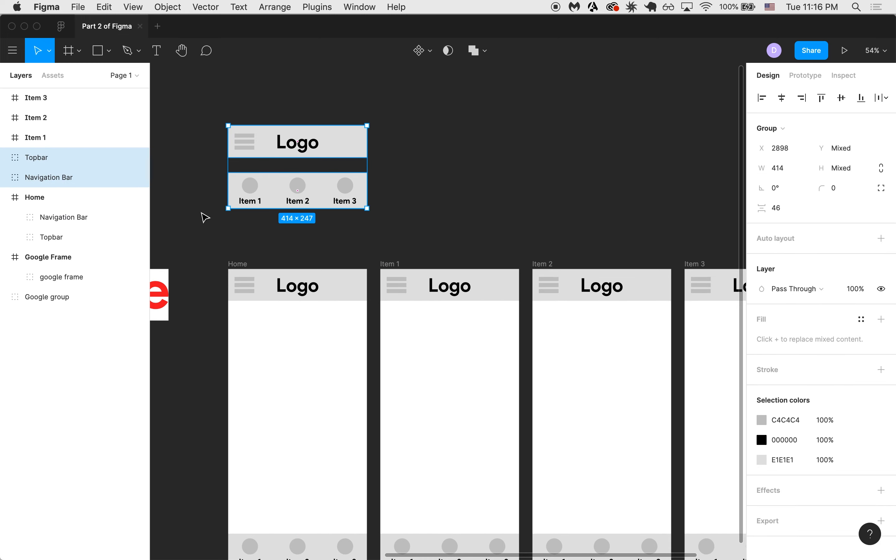
drag(74, 152, 72, 98)
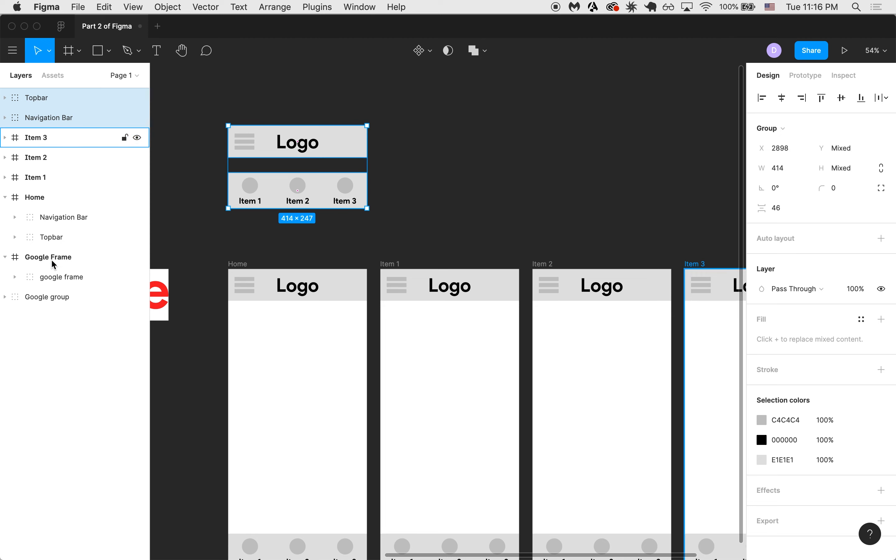
click(4, 257)
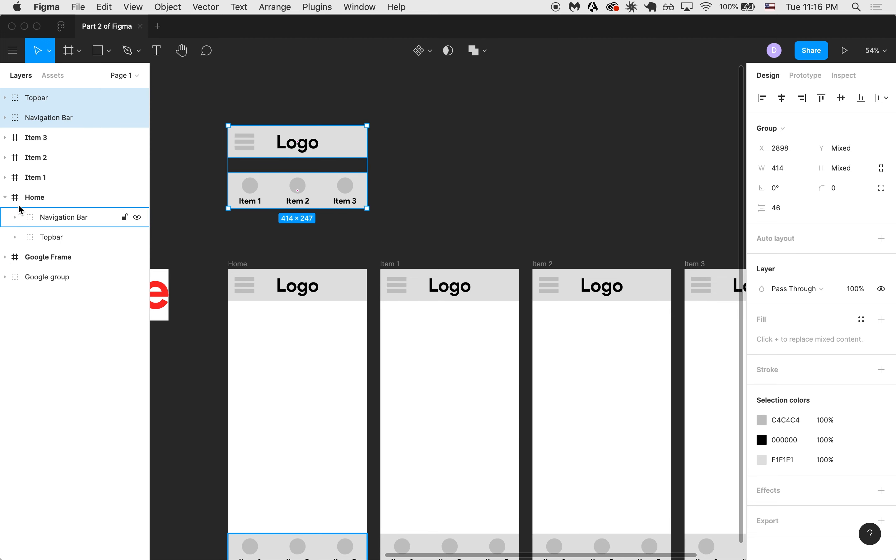
click(5, 197)
Step: Delete the Google Frame and the Google group from the page
scroll(163, 234, down, 3)
scroll(223, 236, left, 5)
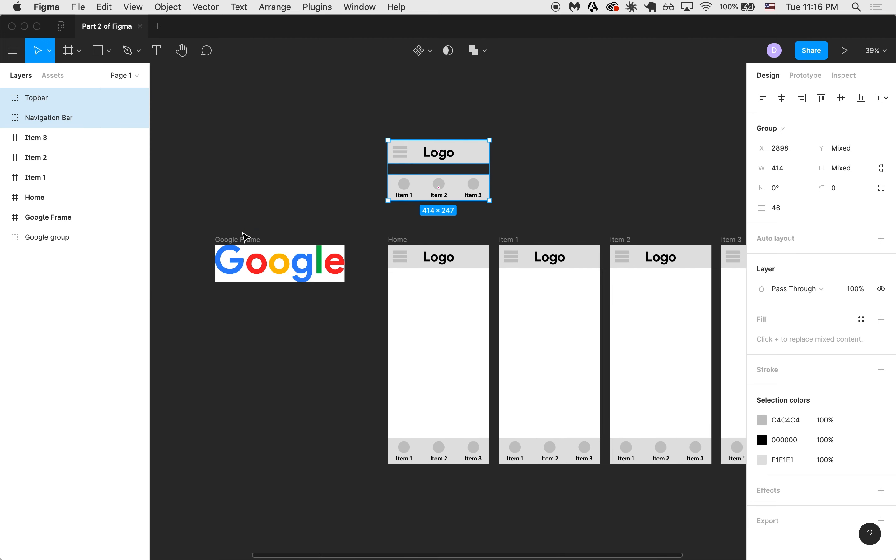
scroll(237, 232, left, 2)
click(252, 249)
key(Delete)
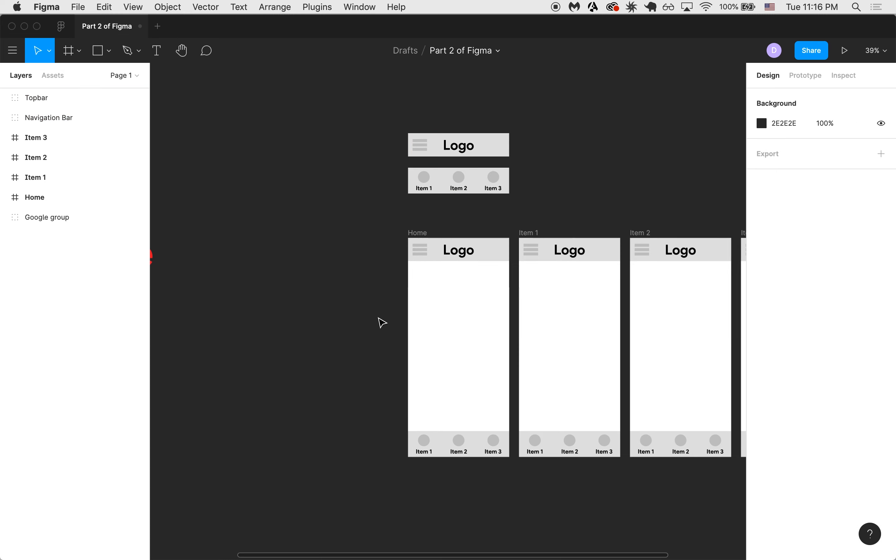
scroll(381, 320, left, 10)
click(298, 225)
key(Delete)
scroll(296, 246, right, 10)
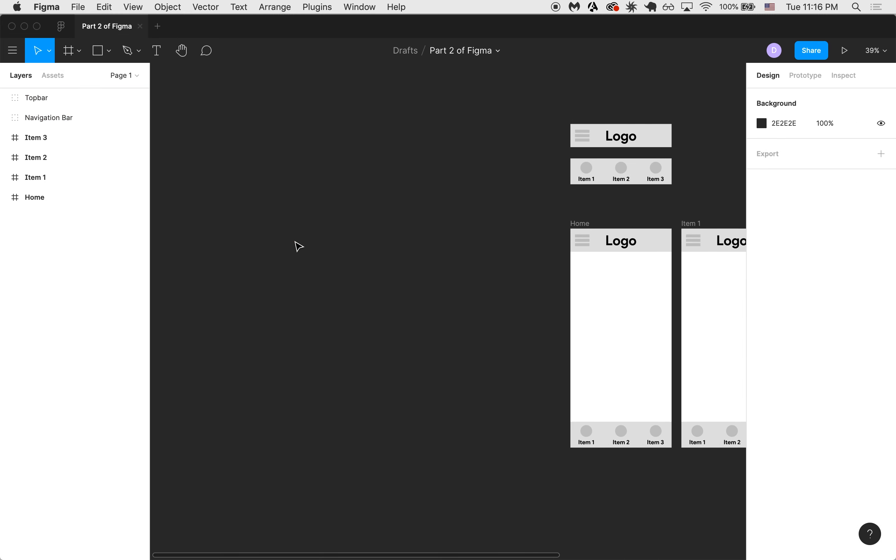
Step: Examine the standalone Topbar and Navigation Bar groups and the row of four mobile frames
click(46, 137)
click(258, 210)
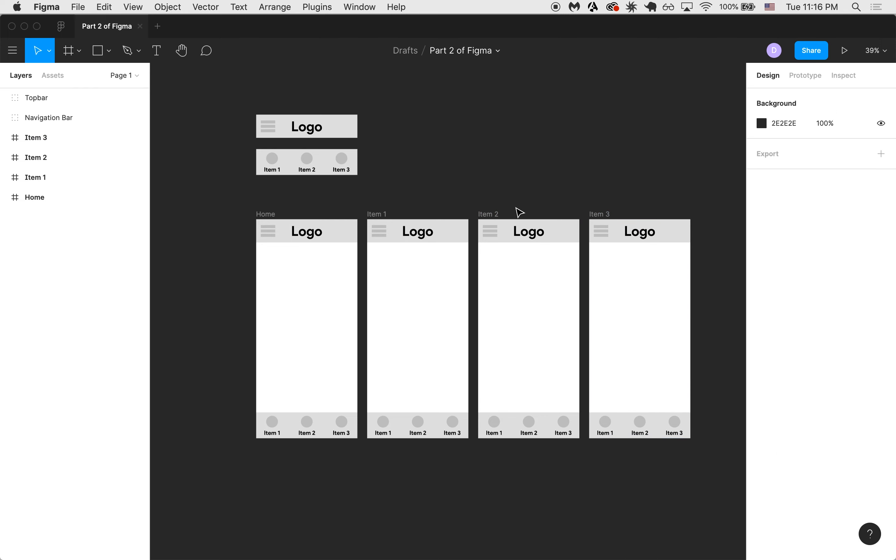
drag(223, 90, 410, 193)
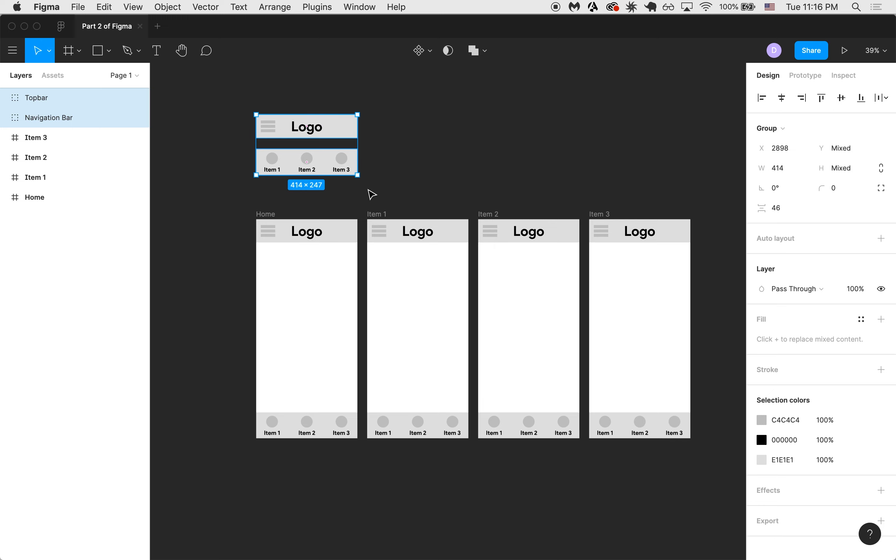
drag(225, 202, 703, 457)
click(703, 457)
scroll(298, 264, up, 3)
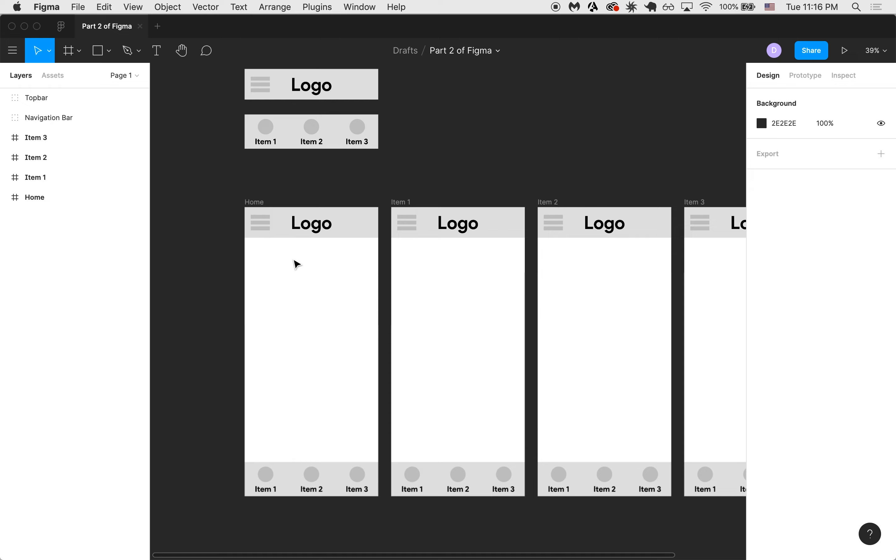
scroll(270, 231, up, 5)
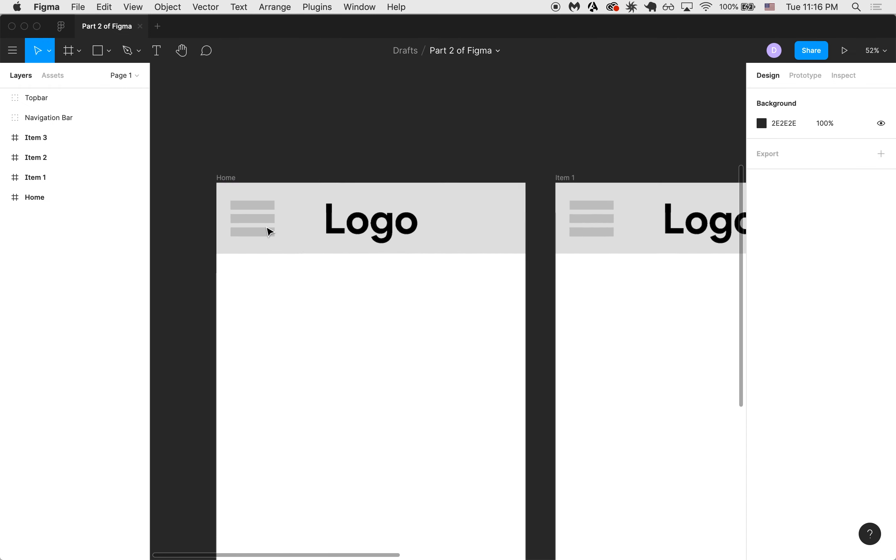
Step: Change the fill of the Hamburger Menu in the Home frame's Topbar to black
double_click(265, 210)
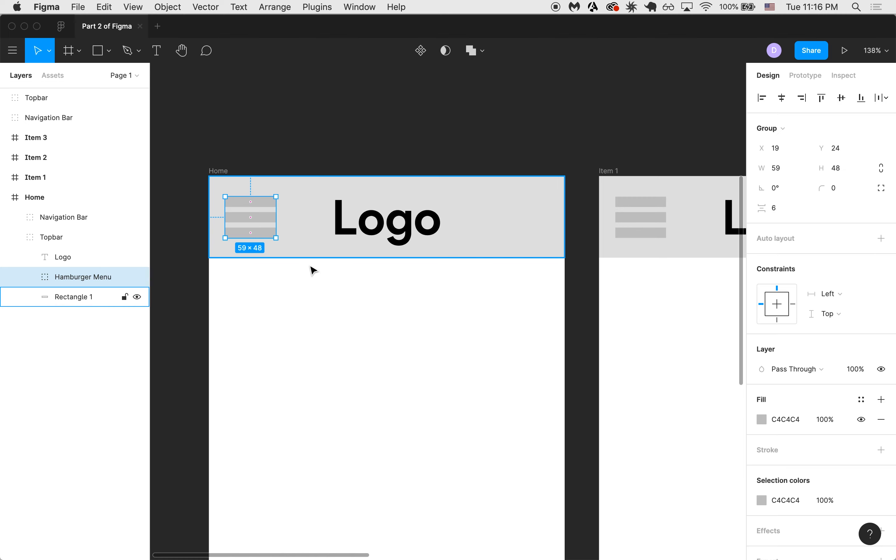
click(322, 277)
double_click(269, 220)
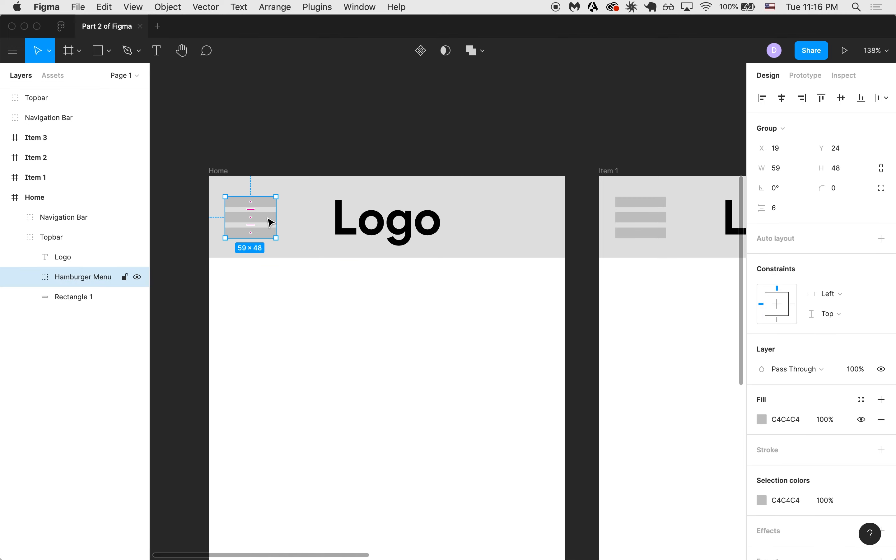
click(768, 423)
drag(668, 304, 542, 451)
key(Escape)
key(Escape)
key(shift+1)
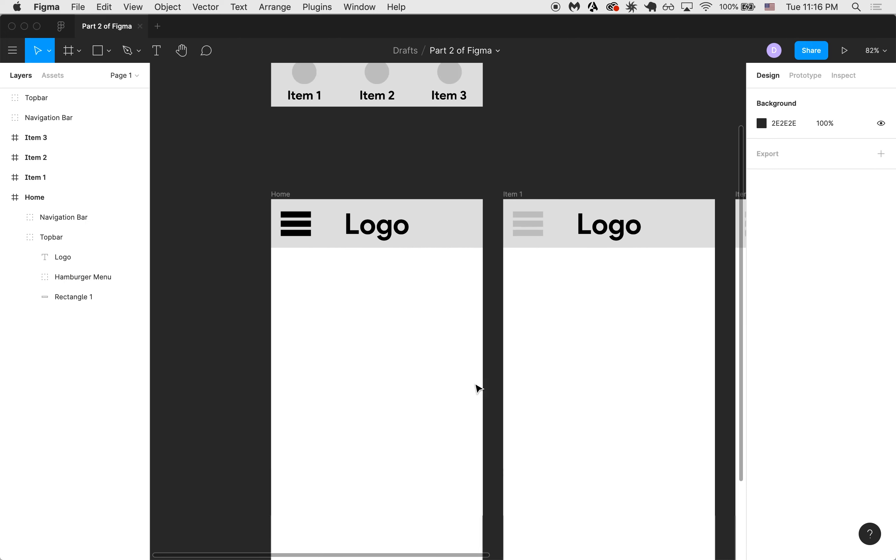
Step: Move the standalone Topbar group up to Y -375, farther above the standalone Navigation Bar
scroll(479, 389, up, 2)
scroll(479, 390, right, 3)
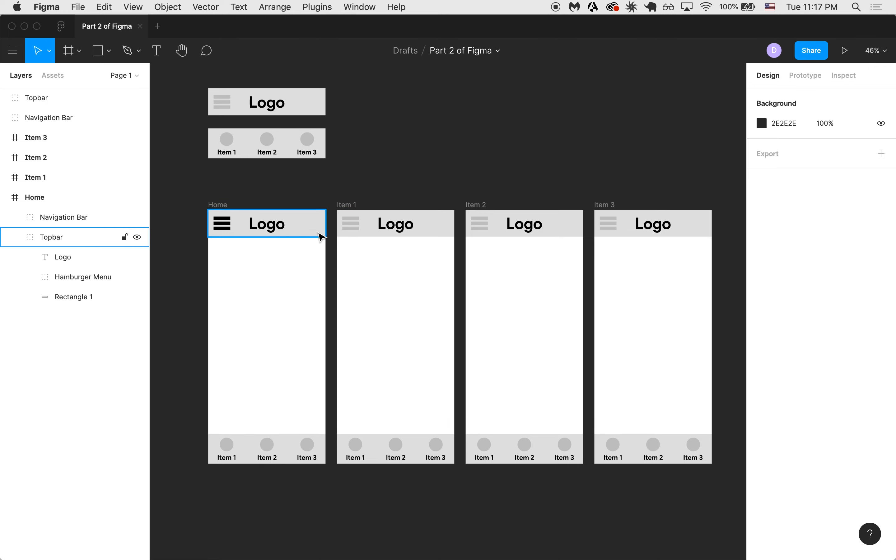
scroll(256, 230, left, 3)
scroll(255, 230, up, 2)
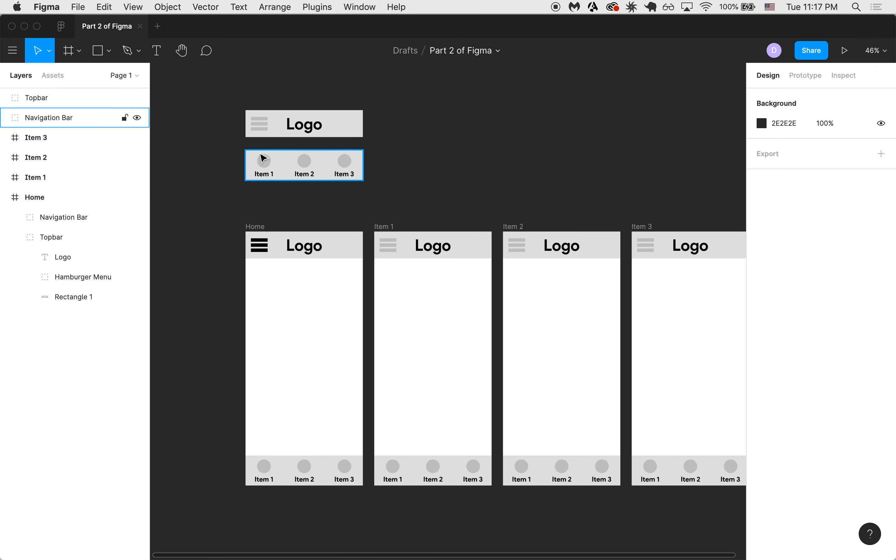
scroll(264, 159, up, 3)
drag(209, 90, 444, 212)
click(444, 212)
scroll(425, 204, up, 3)
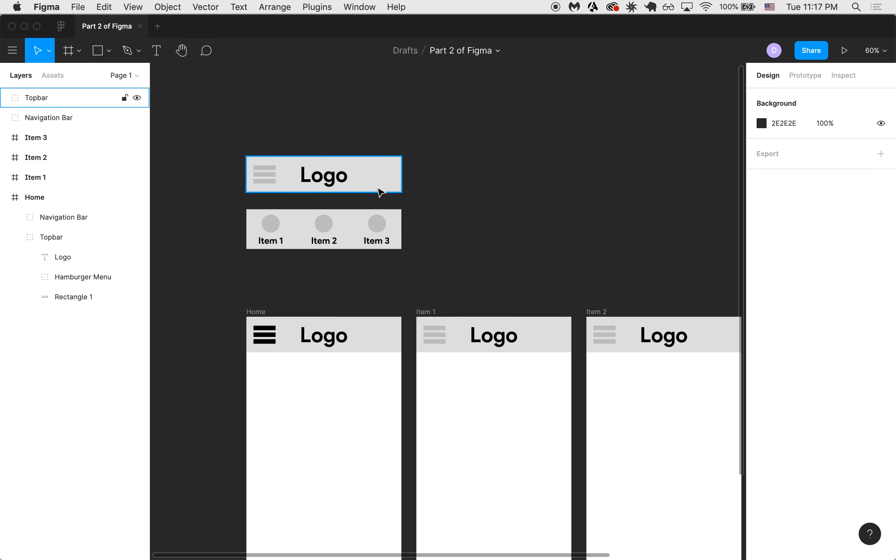
drag(382, 193, 378, 157)
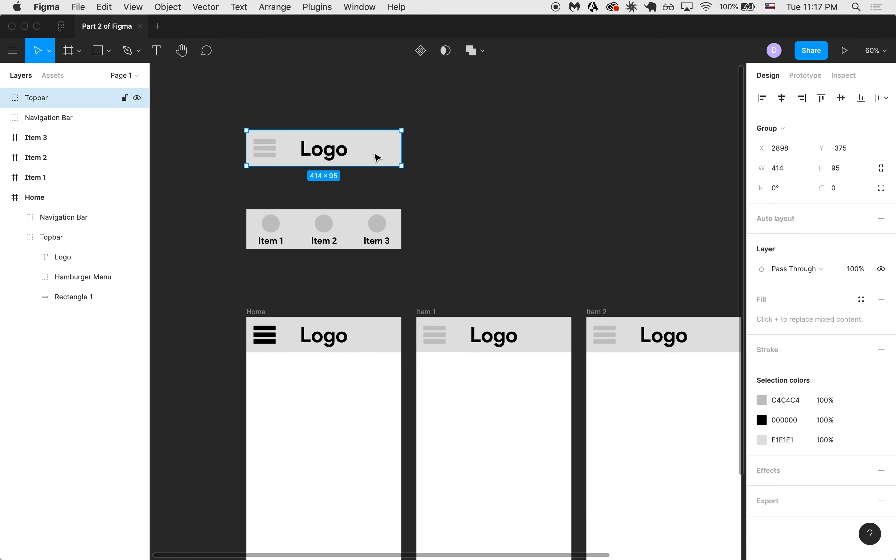
Step: Change the fill of the Hamburger Menu in the standalone Topbar group to black (000000)
scroll(259, 147, up, 5)
double_click(279, 142)
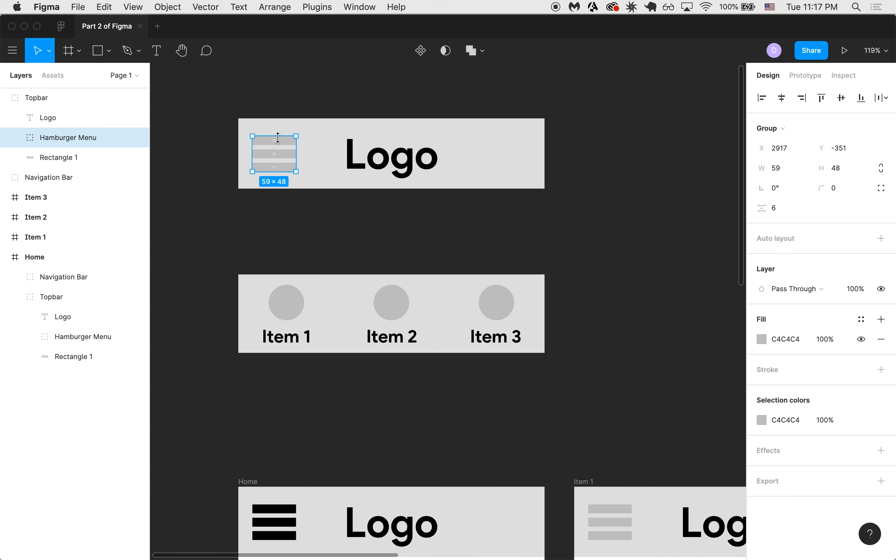
click(102, 99)
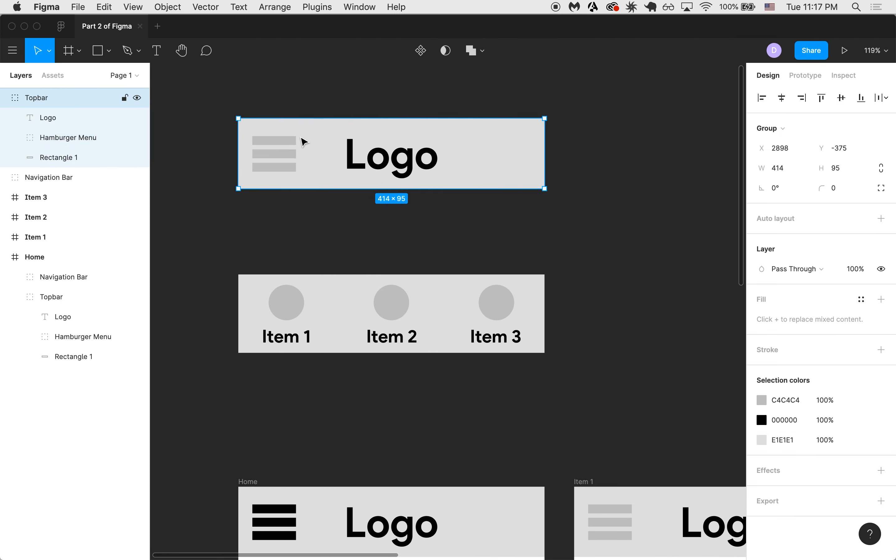
double_click(278, 142)
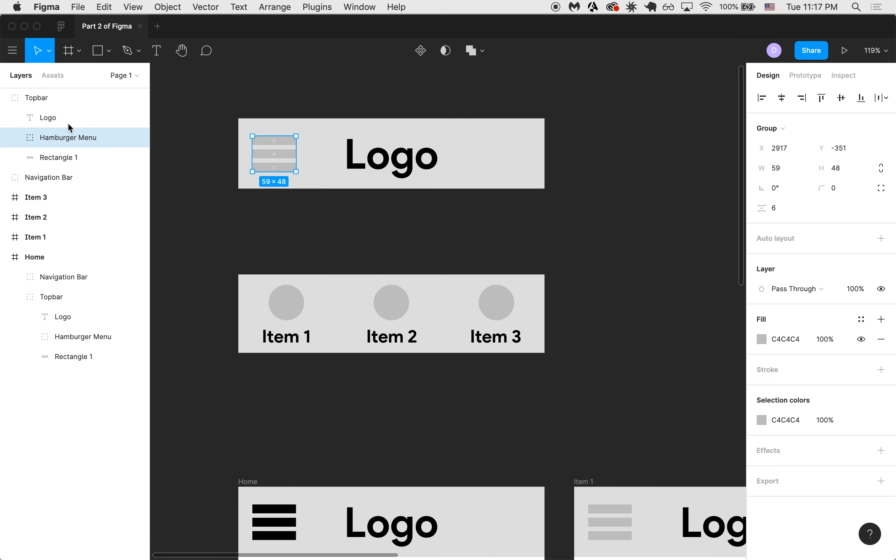
click(762, 338)
drag(615, 381, 521, 416)
click(521, 417)
scroll(519, 417, down, 5)
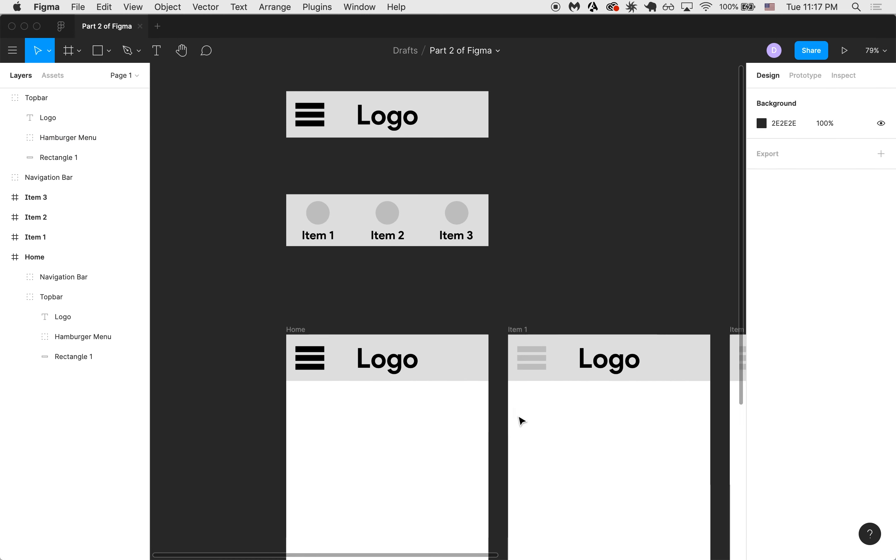
Step: Turn the standalone Topbar group above the frames into a component
scroll(522, 420, down, 1)
click(293, 349)
scroll(292, 348, up, 3)
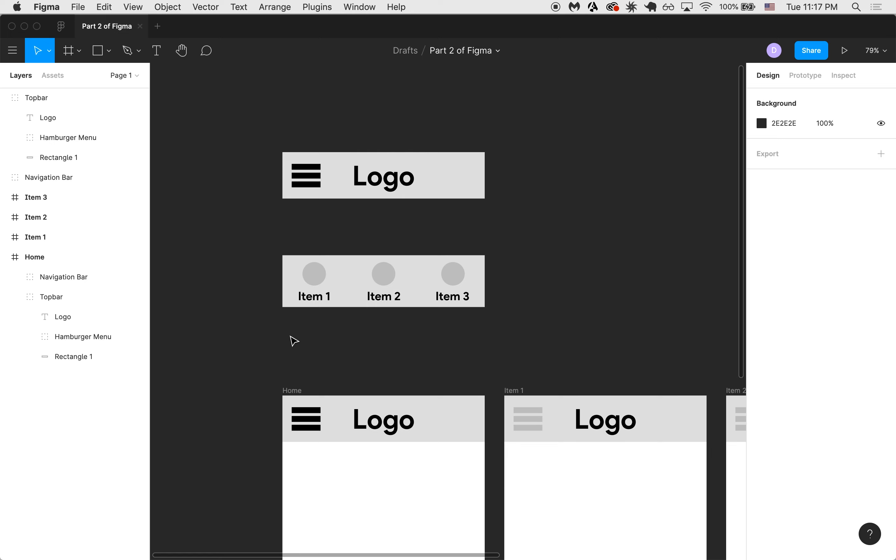
drag(223, 133, 517, 224)
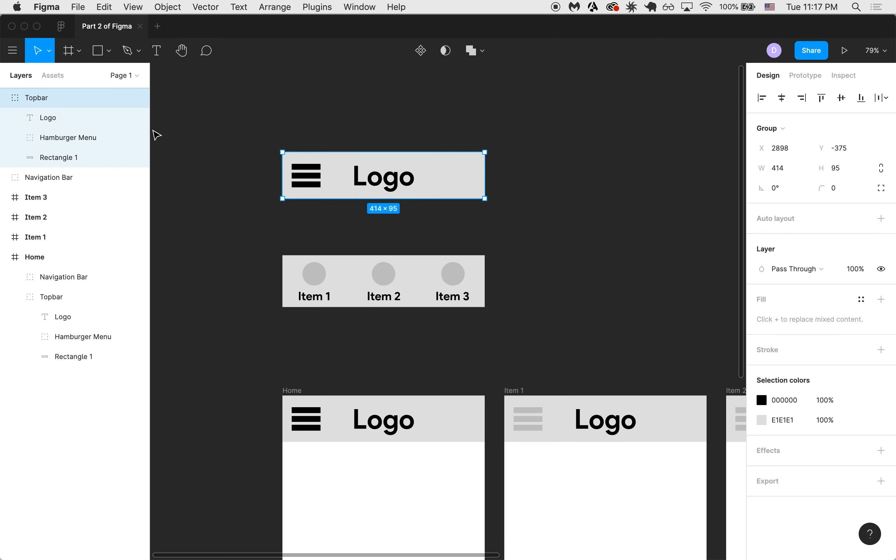
right_click(363, 183)
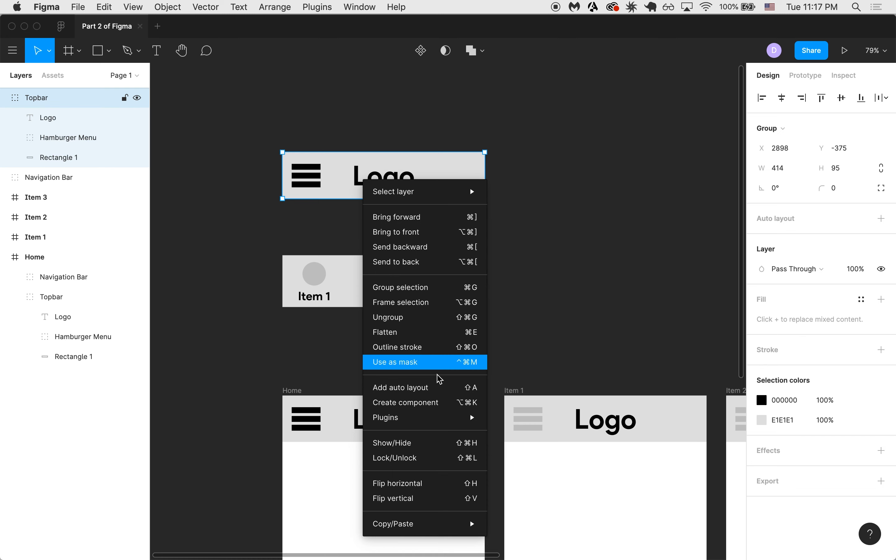
click(427, 404)
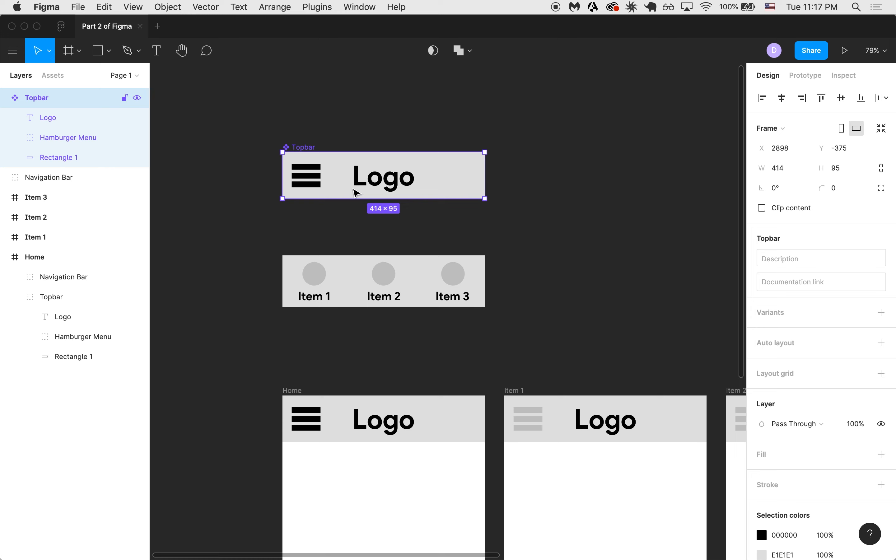
click(85, 219)
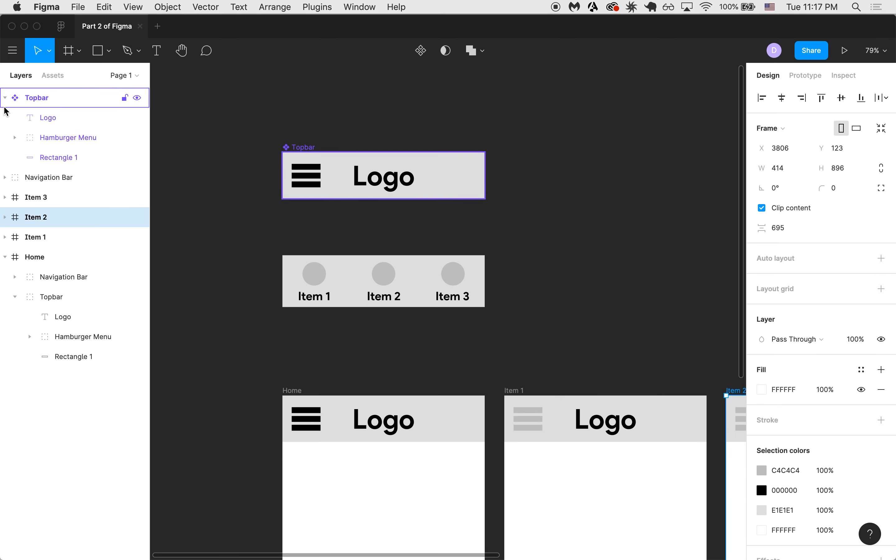
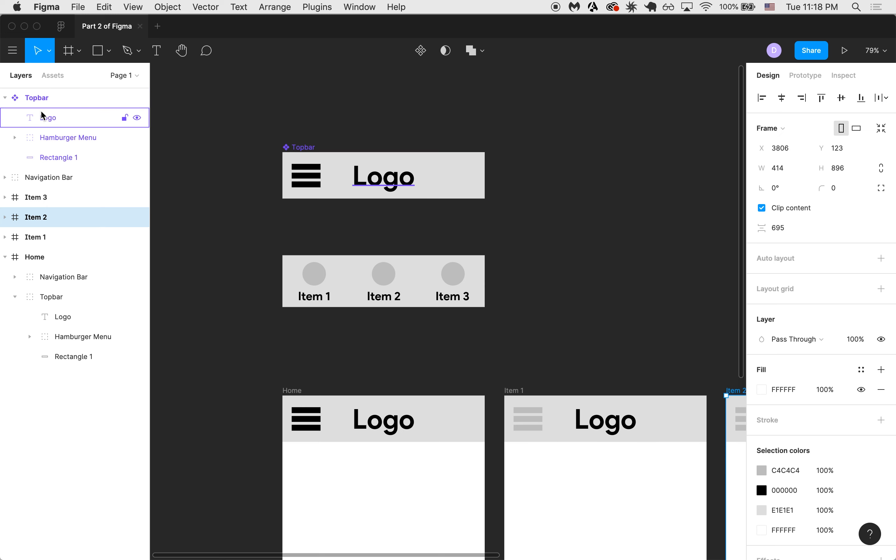
click(66, 98)
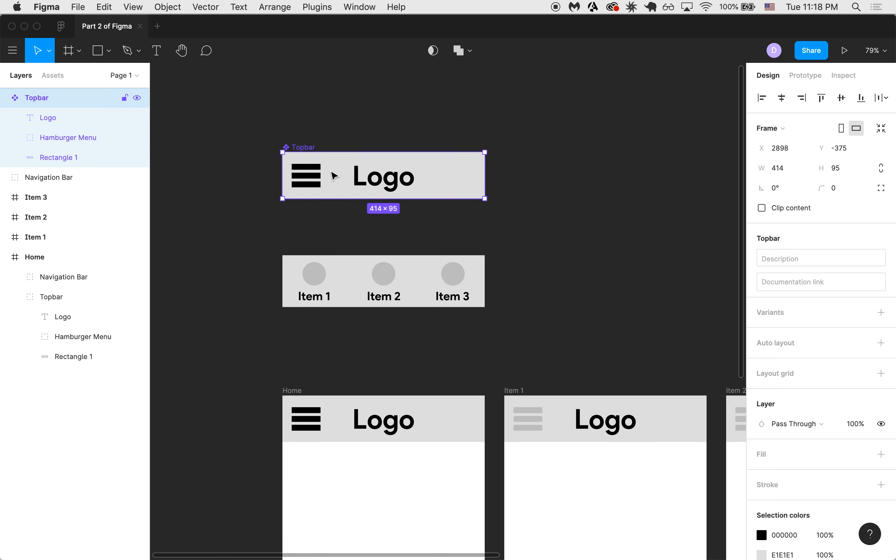
scroll(389, 366, down, 3)
scroll(406, 408, down, 5)
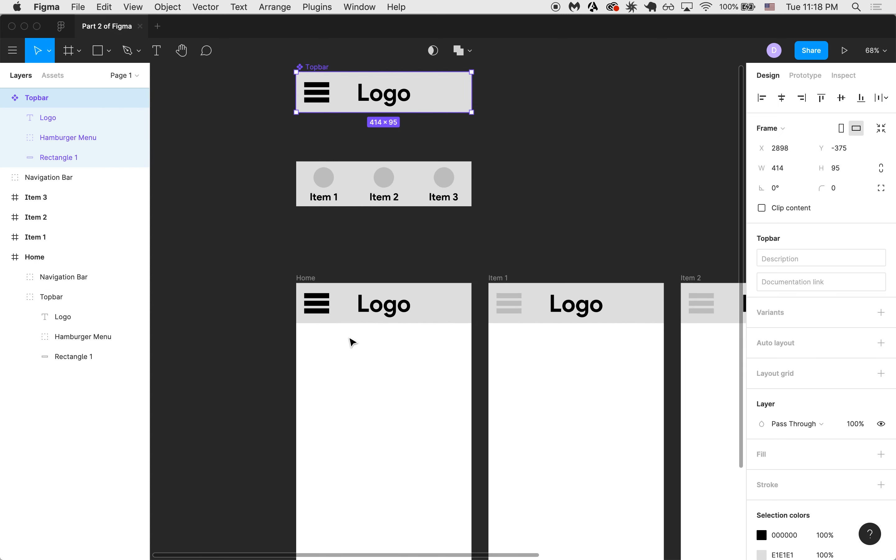
right_click(356, 92)
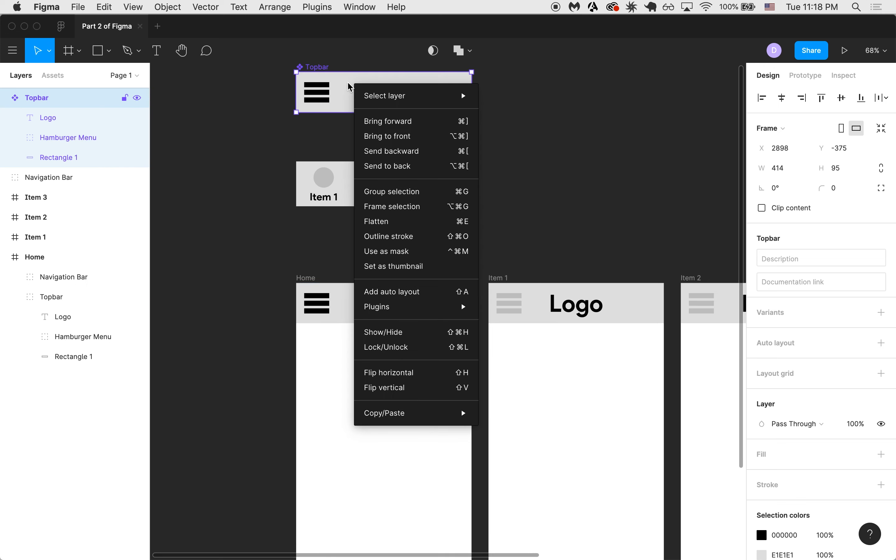
click(387, 167)
key(super+z)
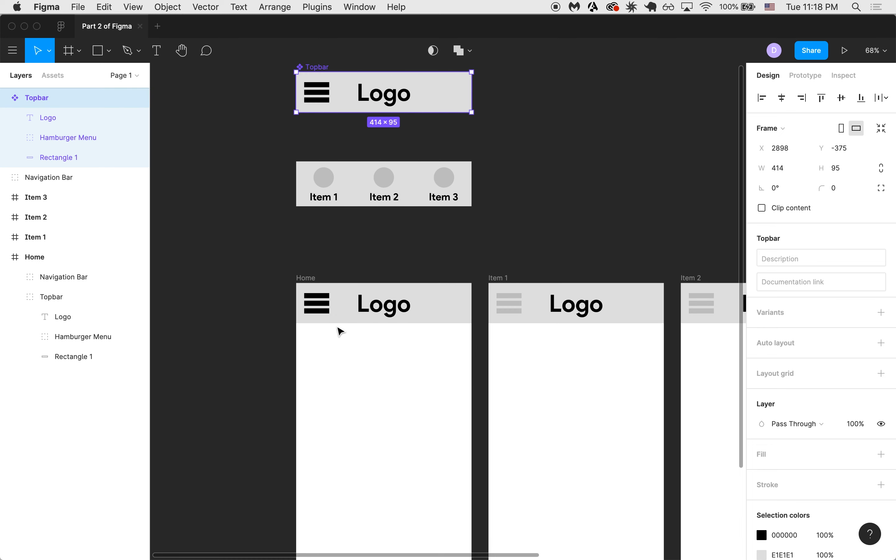
Step: Delete the old Topbar groups from the Home, Item 1, Item 2 and Item 3 frames
drag(310, 352, 488, 294)
key(Delete)
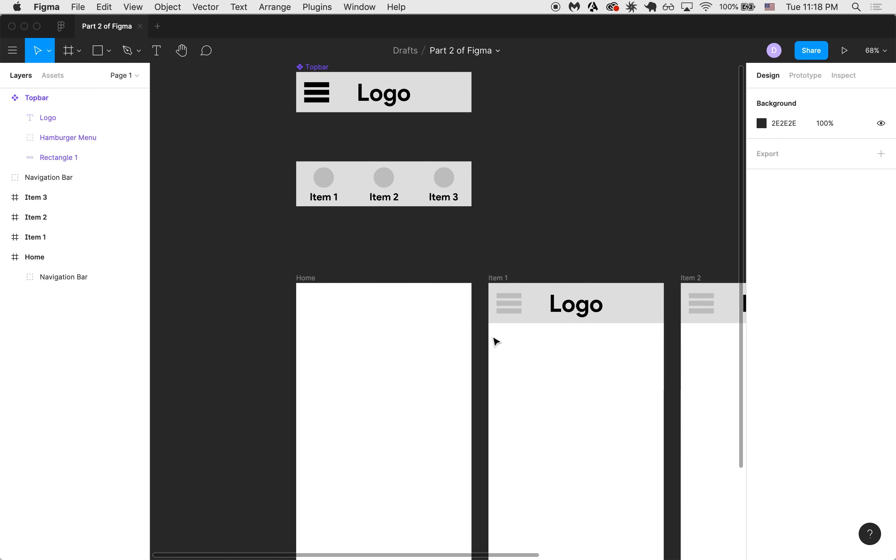
scroll(497, 340, right, 10)
drag(434, 307, 410, 302)
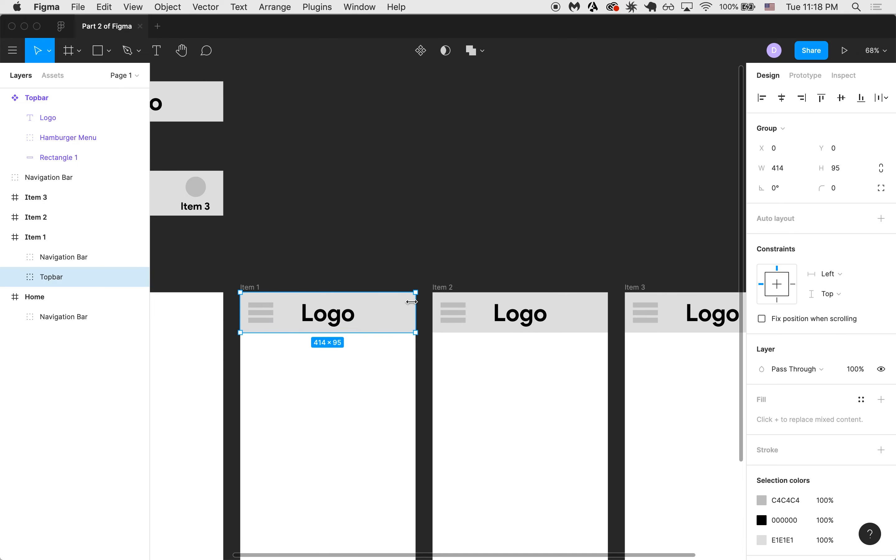
key(Delete)
drag(426, 363, 606, 301)
key(Delete)
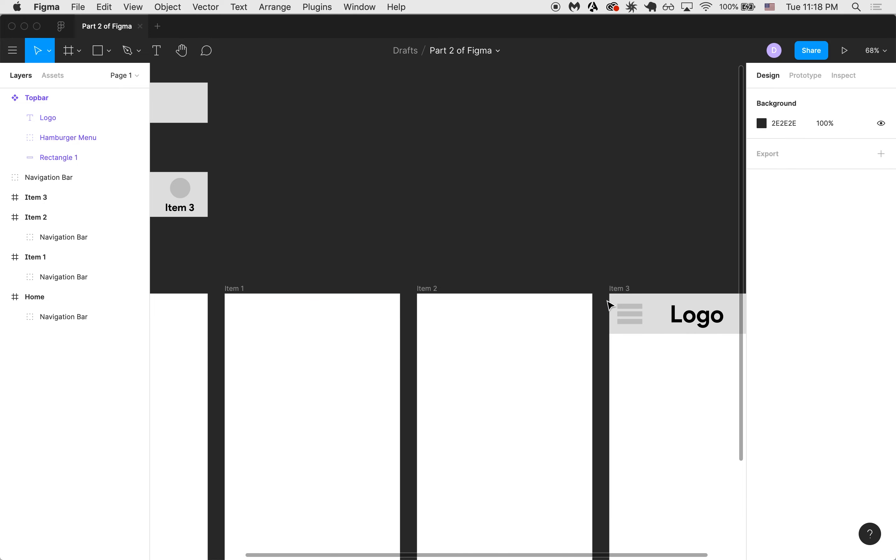
scroll(468, 356, right, 10)
drag(428, 361, 690, 312)
key(Delete)
Step: Copy the Topbar component, paste an instance into the Home frame and align it to the frame's top edge
scroll(689, 310, left, 10)
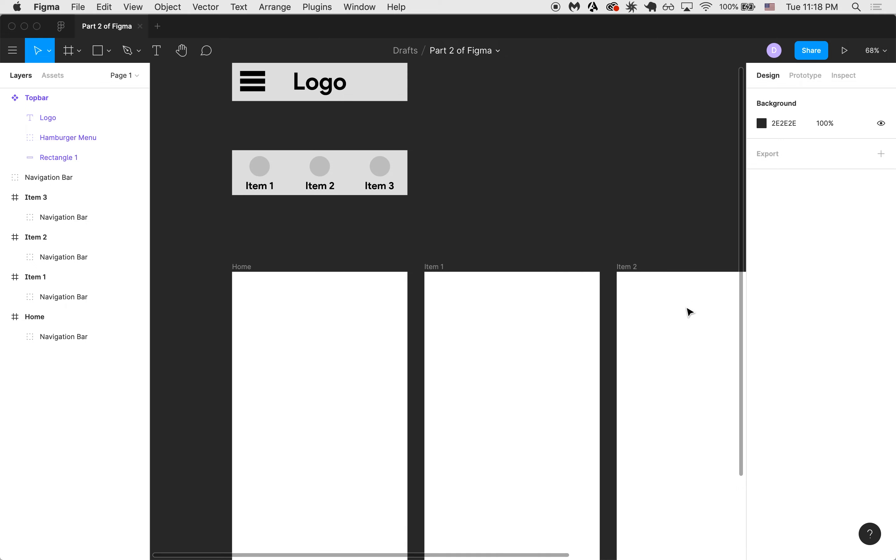
ctrl+scroll(689, 310, down, 5)
click(495, 177)
key(cmd+c)
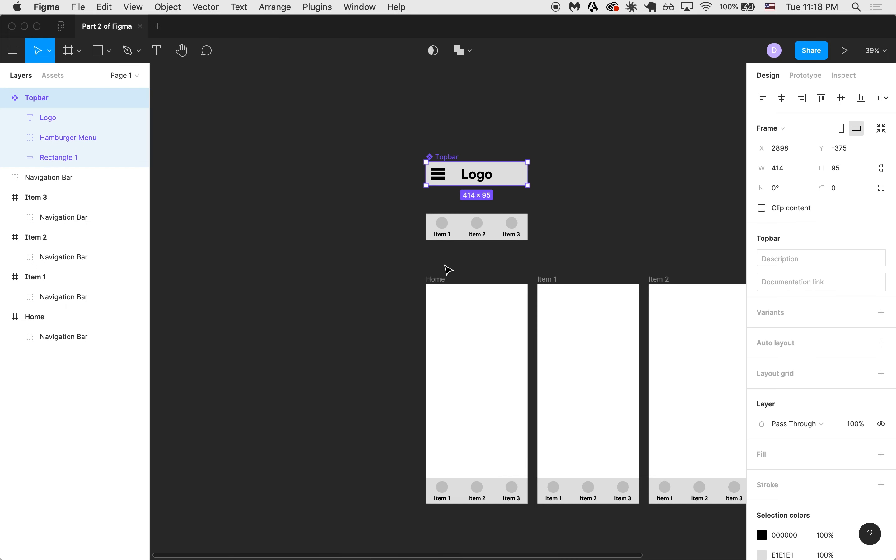
click(442, 287)
key(cmd+v)
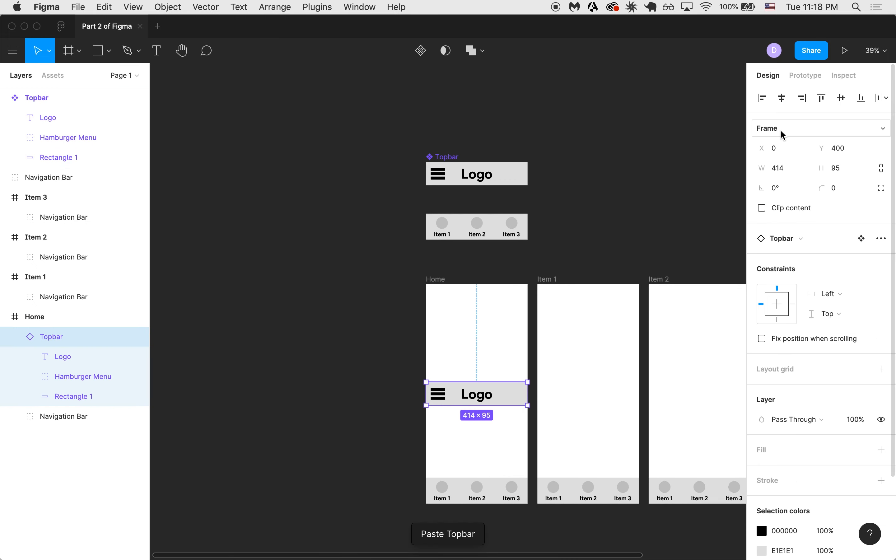
click(823, 98)
Step: Paste a Topbar instance into each of the Item 1, Item 2 and Item 3 frames
click(549, 280)
key(cmd+v)
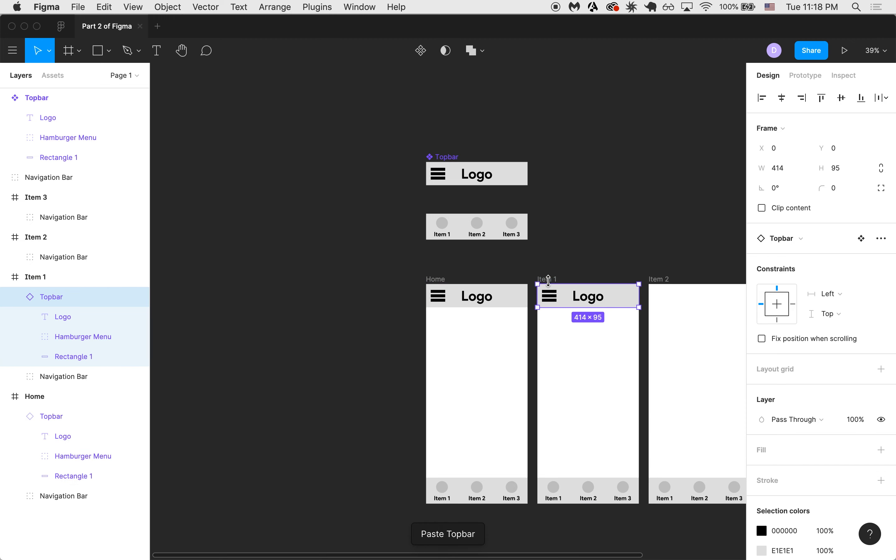
scroll(541, 285, right, 3)
click(541, 276)
key(cmd+v)
click(655, 277)
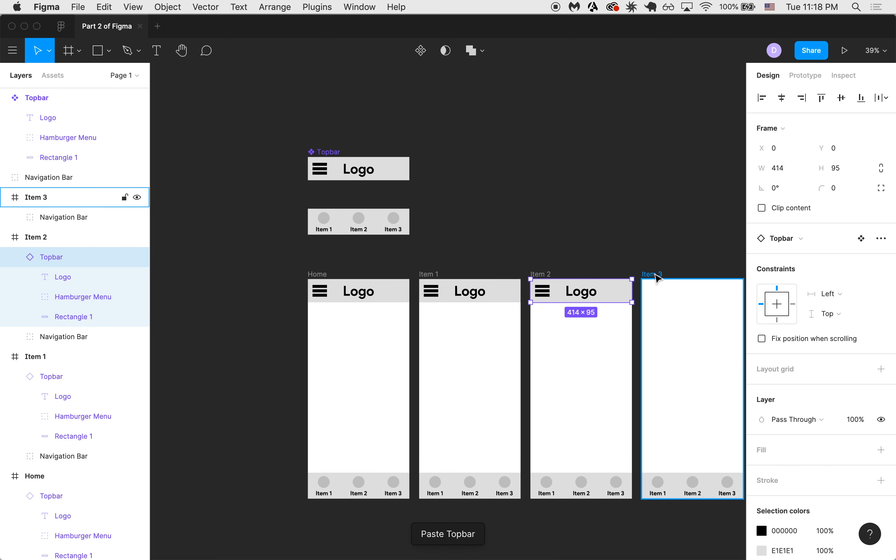
key(cmd+v)
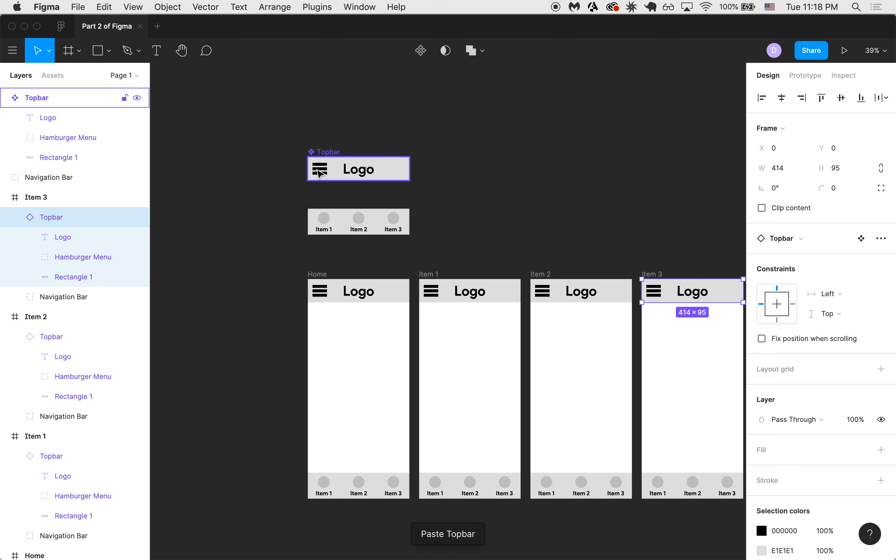
Step: Compare the main Topbar component with its instances in the Home, Item 1 and Item 2 frames
scroll(334, 169, up, 5)
scroll(334, 169, down, 4)
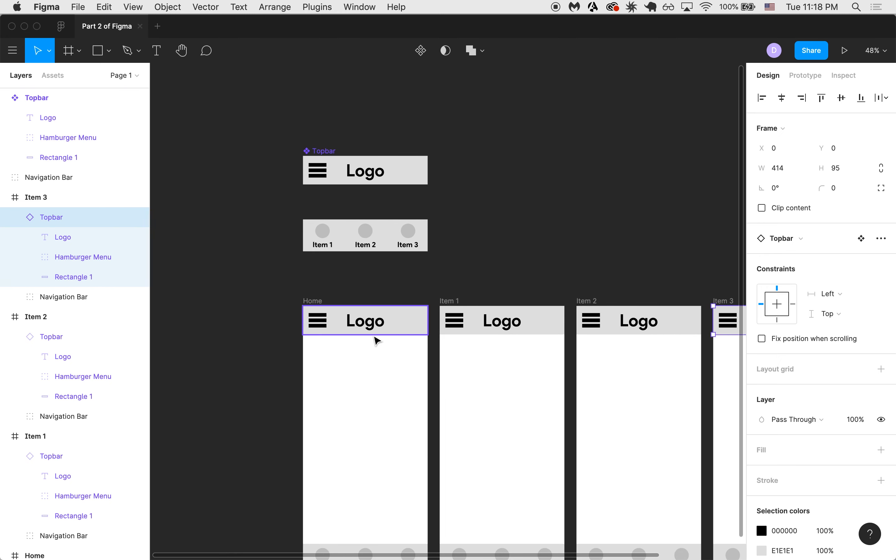
scroll(374, 338, right, 3)
scroll(374, 338, down, 2)
click(265, 265)
click(243, 215)
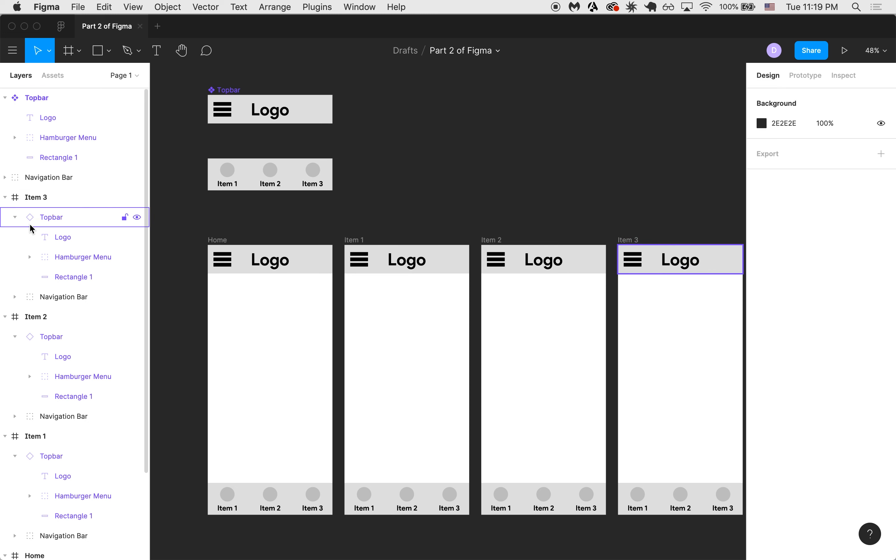
click(304, 260)
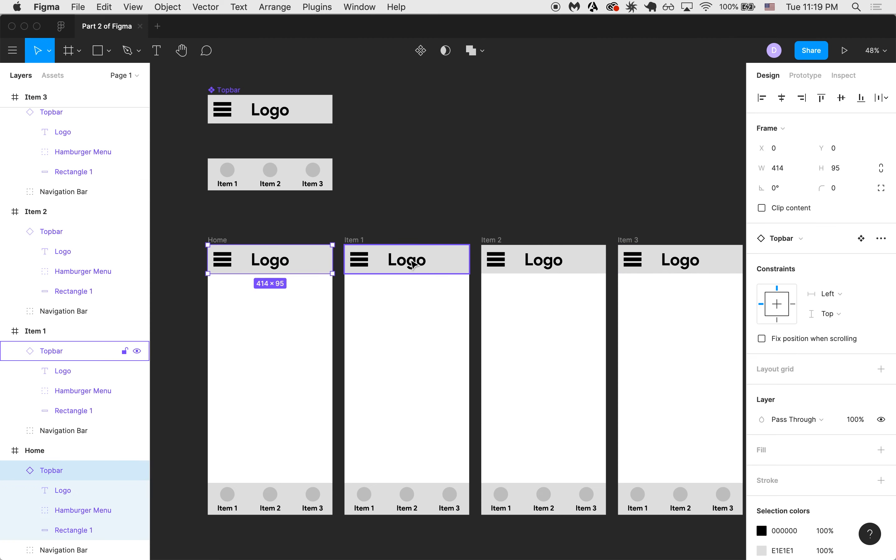
click(256, 113)
drag(193, 76, 358, 138)
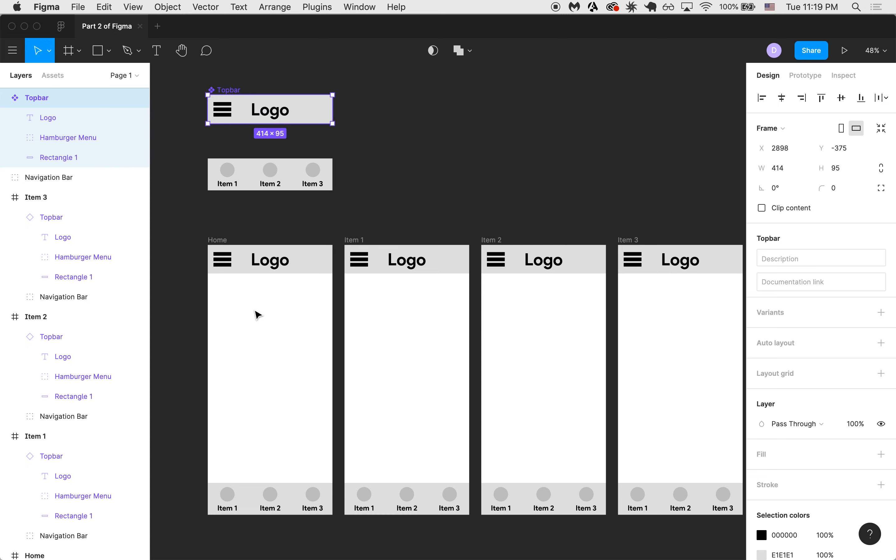
click(280, 268)
click(430, 264)
click(532, 268)
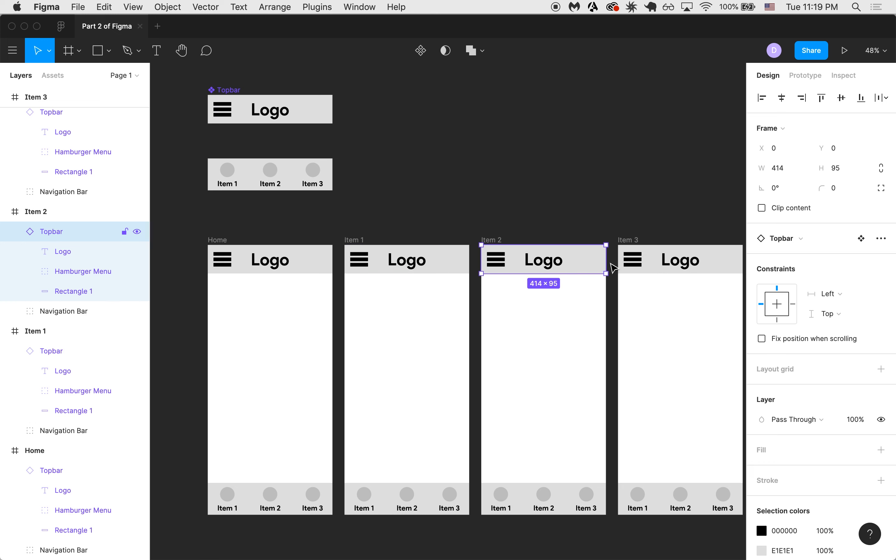
Step: Change the fill of the Hamburger Menu group in the main Topbar component to dark blue (002A96)
click(671, 267)
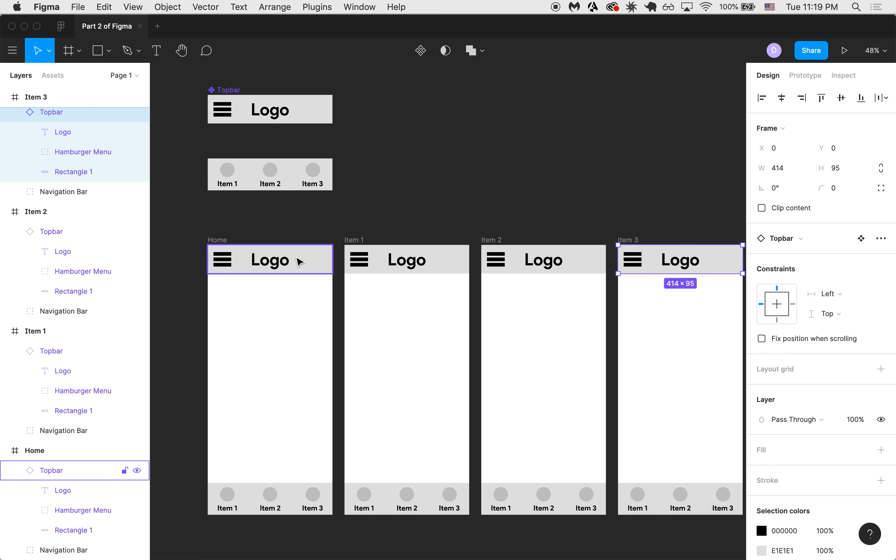
click(290, 268)
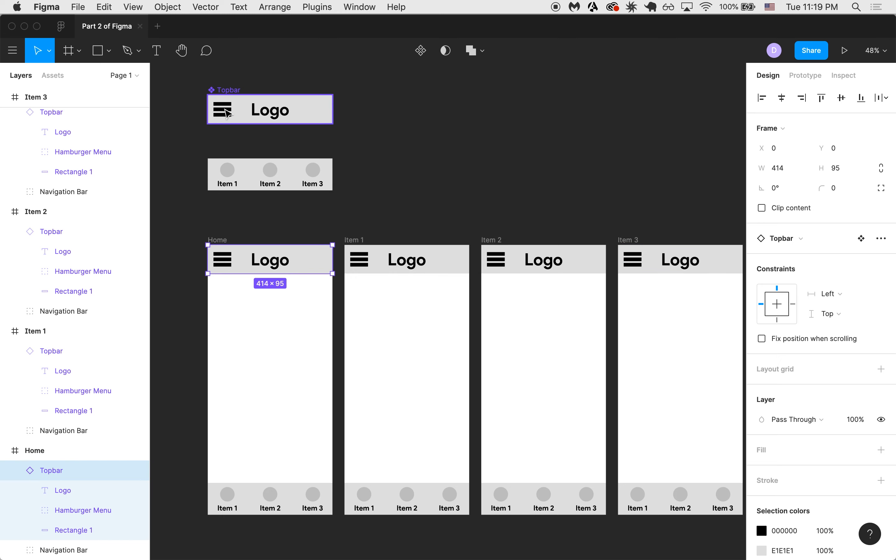
scroll(222, 112, up, 4)
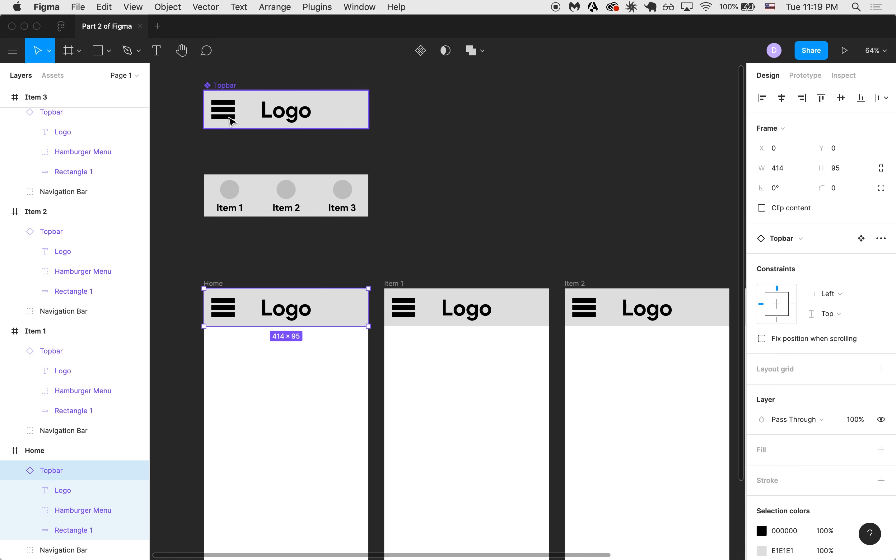
click(233, 121)
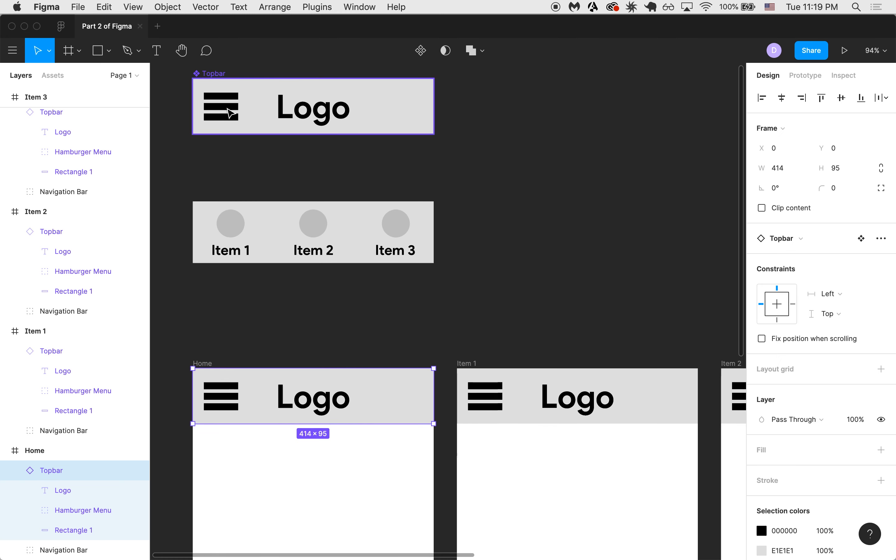
click(232, 121)
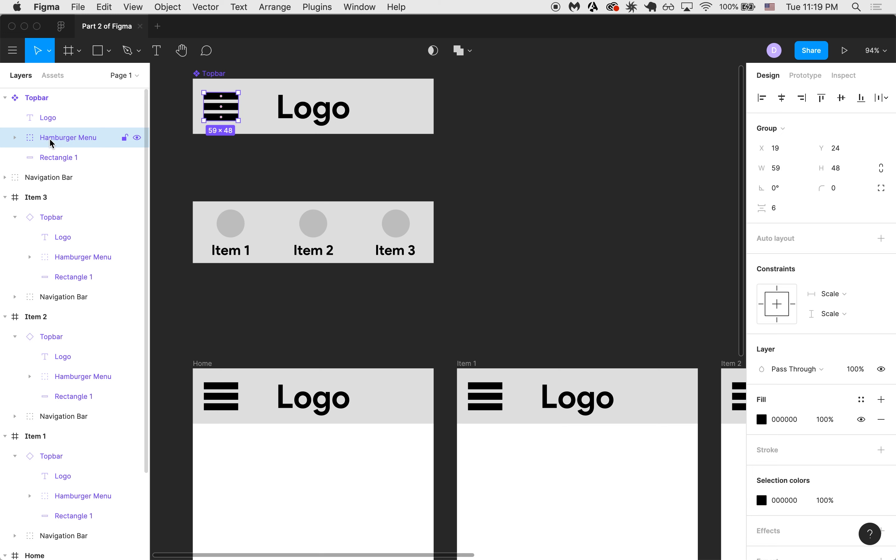
click(762, 419)
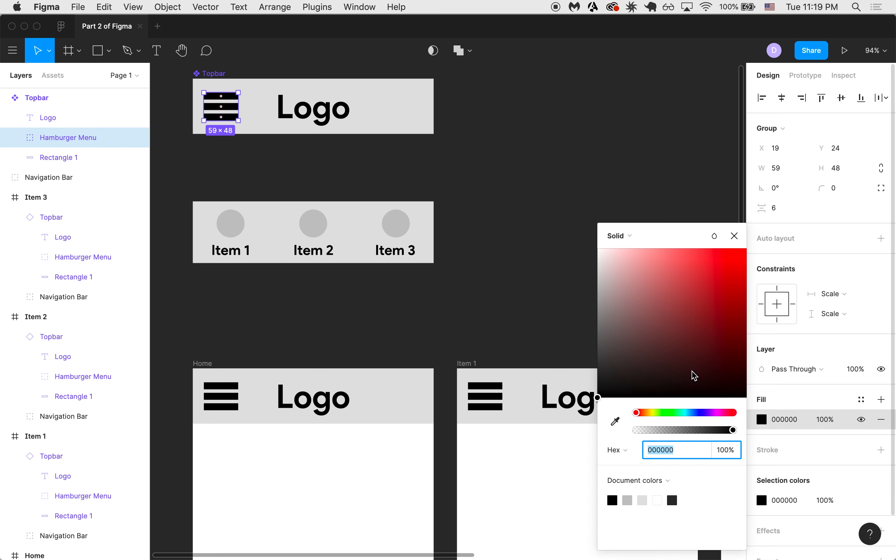
click(698, 412)
click(712, 344)
drag(747, 329, 749, 312)
click(487, 324)
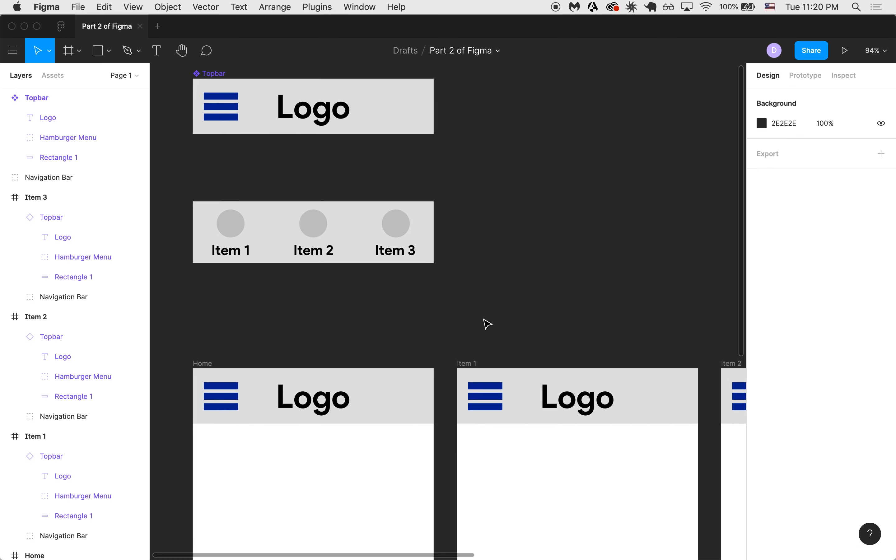
Step: Place the standalone Navigation Bar group beside the main Topbar component and turn it into a component
scroll(487, 324, down, 5)
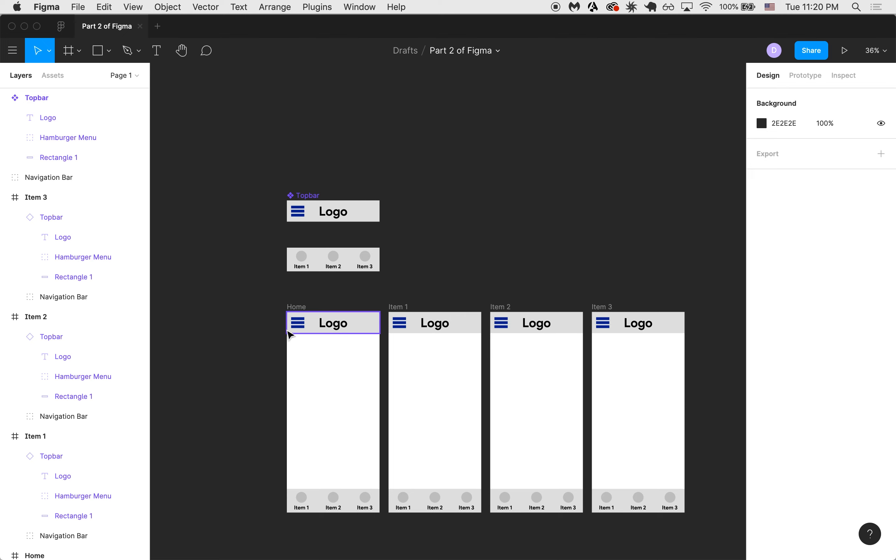
scroll(317, 346, up, 3)
scroll(319, 347, down, 3)
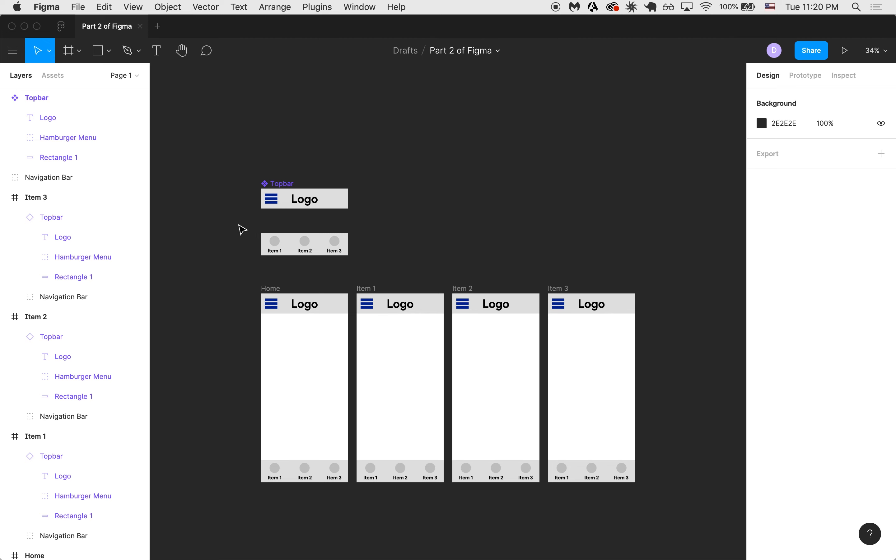
scroll(274, 230, up, 5)
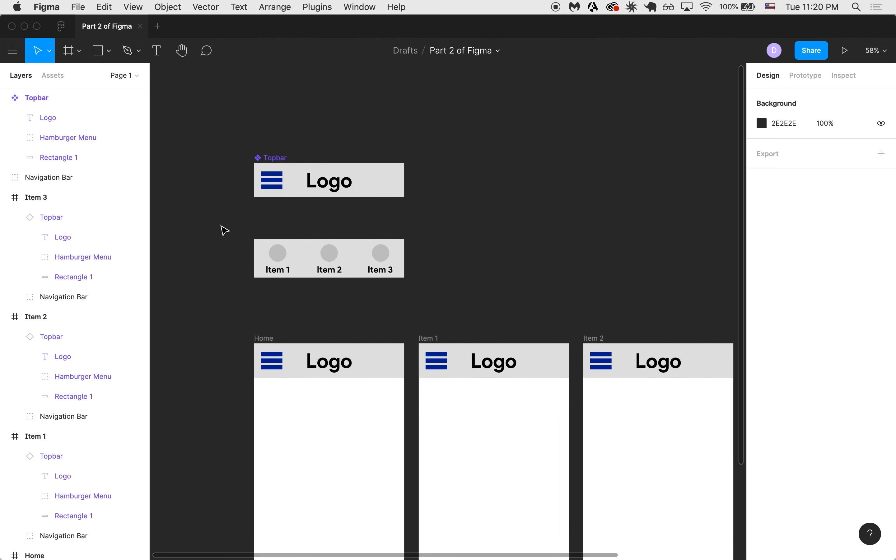
drag(327, 265, 488, 184)
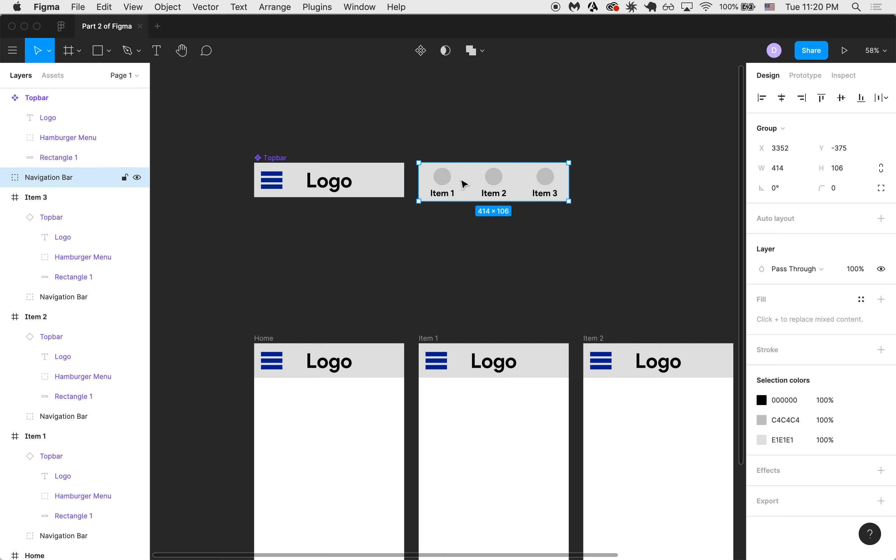
right_click(464, 183)
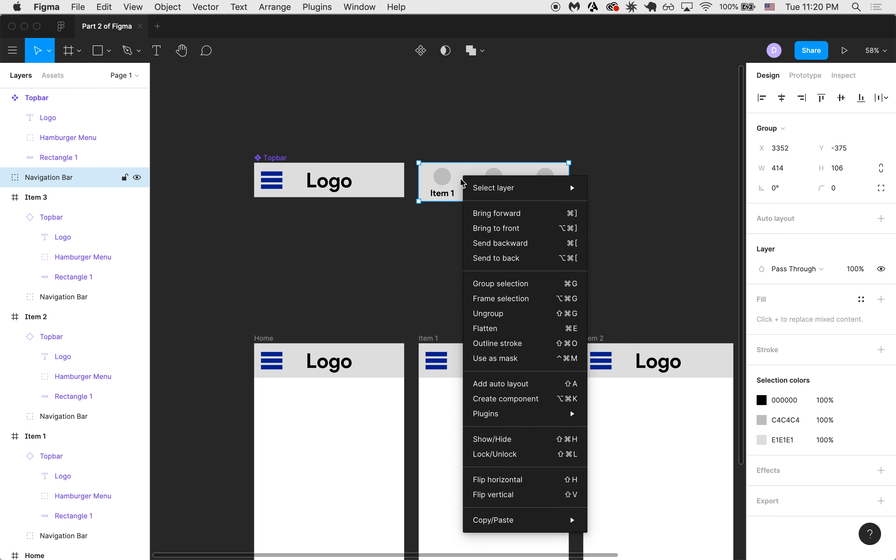
click(537, 399)
Step: Delete the old Navigation Bar groups from the Home, Item 1, Item 2 and Item 3 frames
scroll(454, 180, down, 6)
scroll(429, 193, down, 3)
drag(331, 253, 686, 327)
key(Delete)
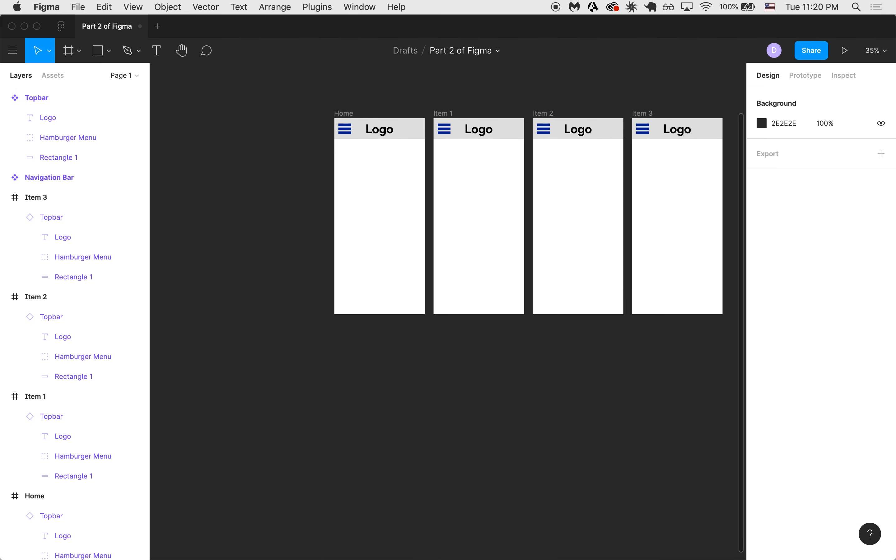
Step: Copy the Navigation Bar component, paste an instance into the Home frame and align it to the frame's bottom edge
scroll(539, 158, up, 3)
click(480, 132)
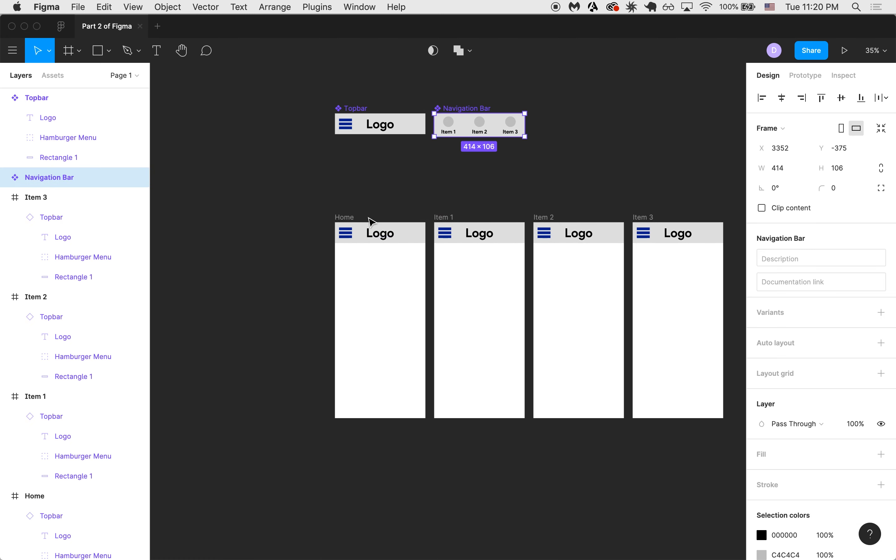
click(354, 221)
key(super+v)
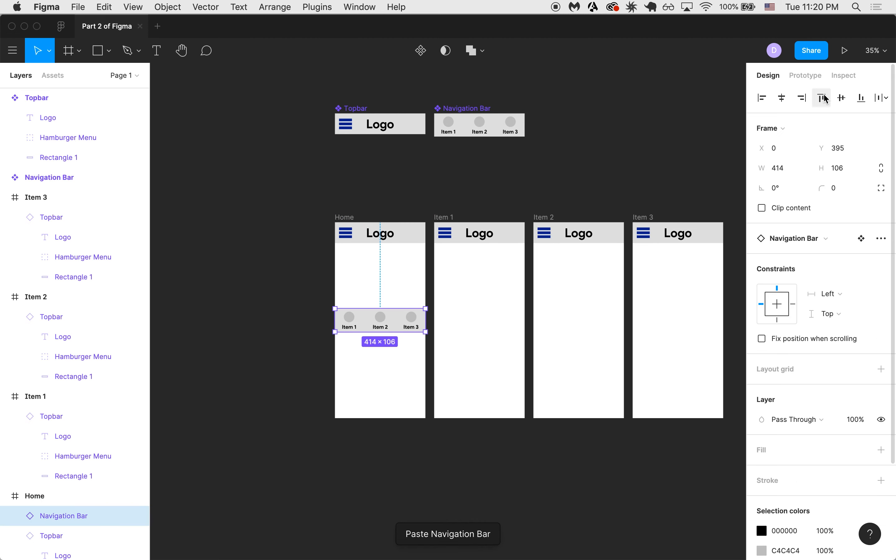
click(864, 105)
Step: Paste a Navigation Bar instance into each of the Item 1, Item 2 and Item 3 frames
click(450, 218)
key(super+v)
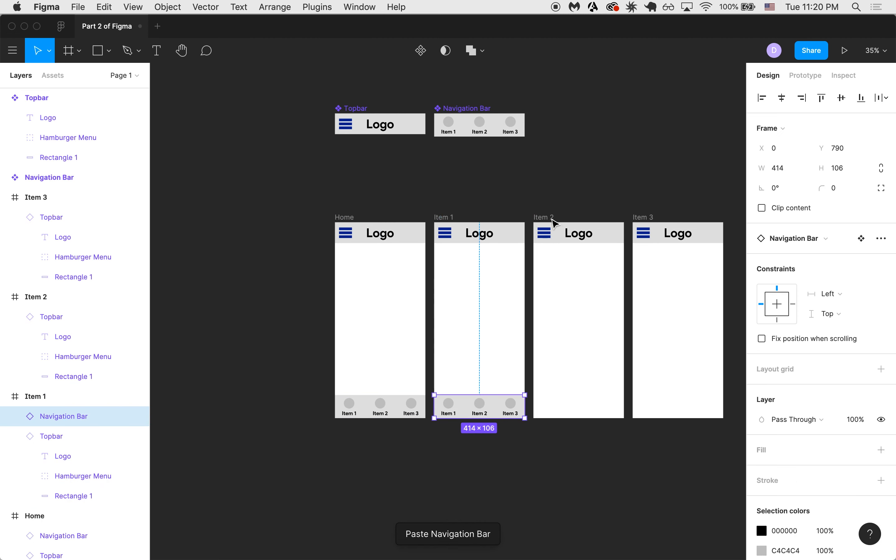
click(545, 218)
key(super+v)
click(653, 219)
key(super+v)
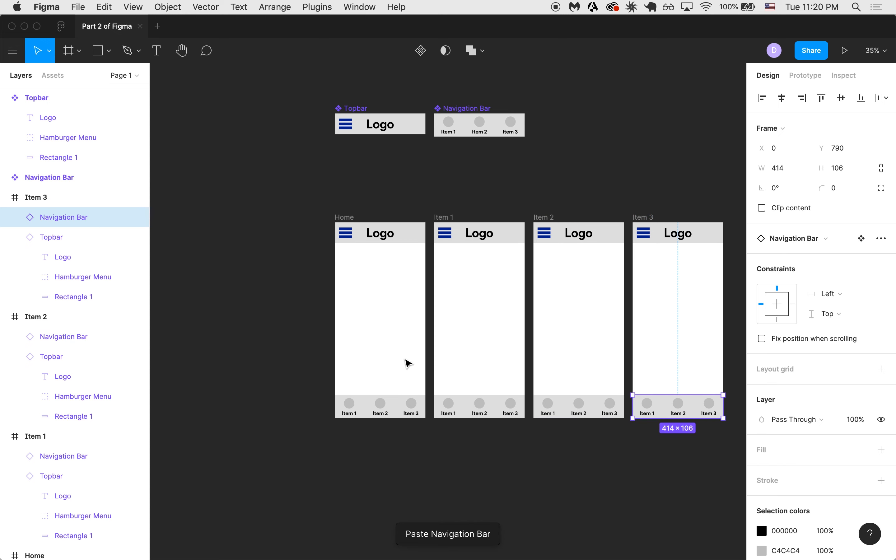
Step: Compare the main Topbar and Navigation Bar components with the Navigation Bar instances in the four frames
key(Escape)
scroll(385, 418, up, 3)
scroll(363, 389, down, 3)
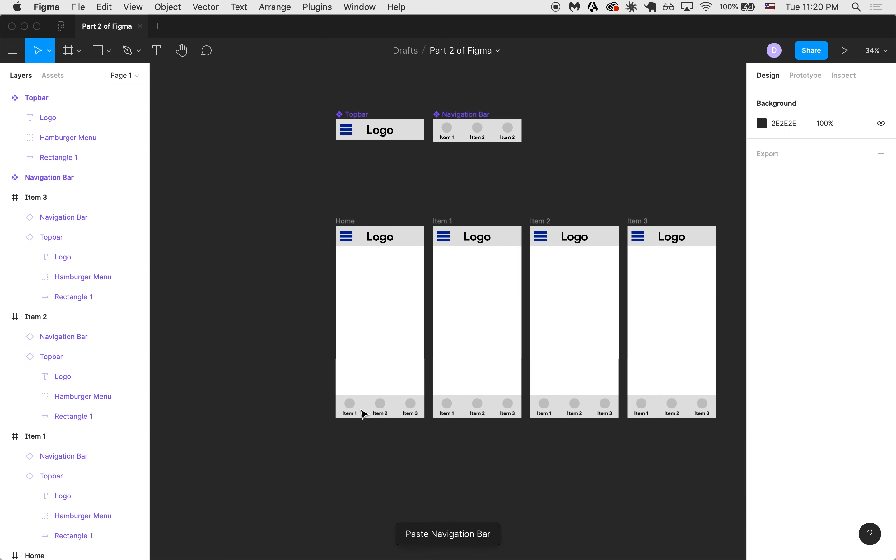
drag(327, 373, 673, 429)
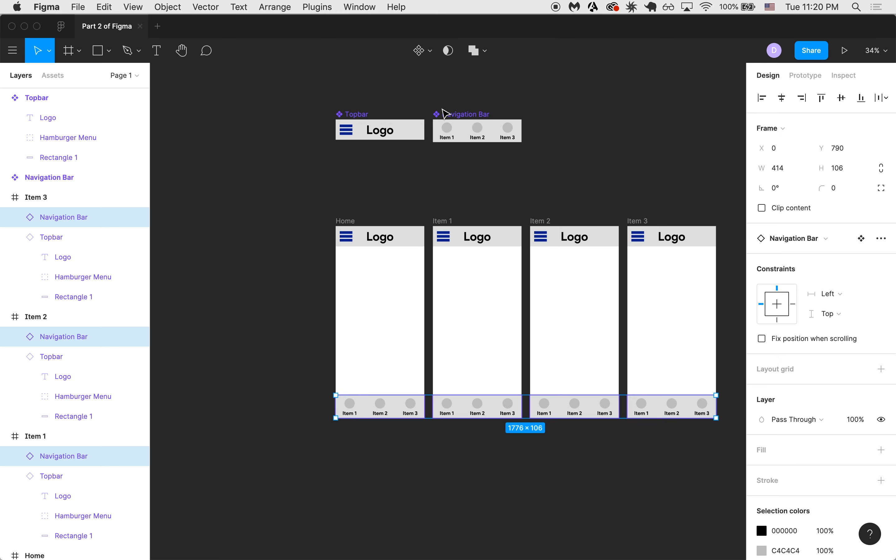
scroll(456, 124, up, 5)
scroll(452, 135, right, 2)
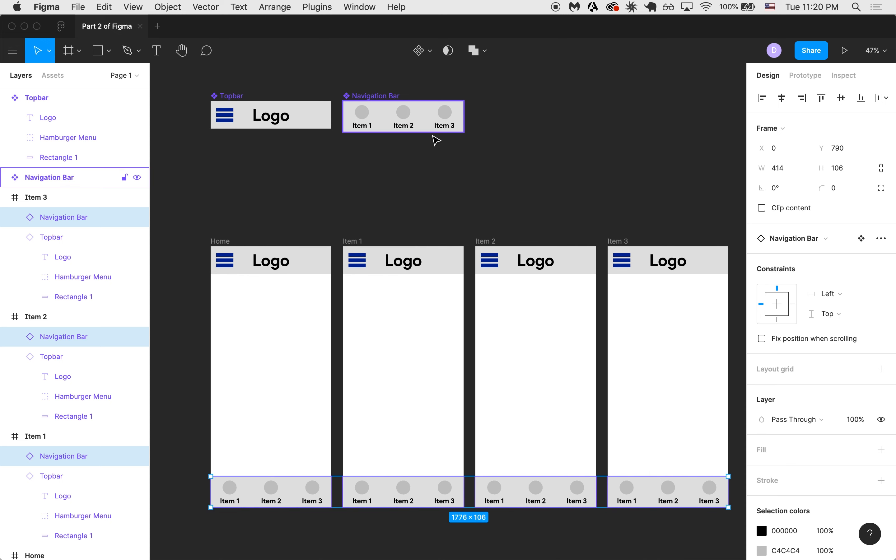
click(249, 126)
click(364, 121)
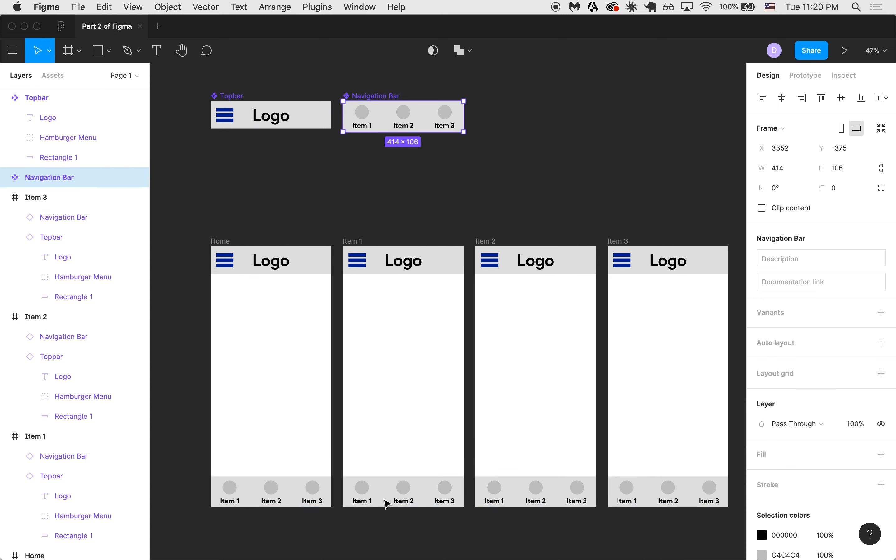
Step: Change the Item 1 label in the main Navigation Bar component to Item A
scroll(374, 139, up, 5)
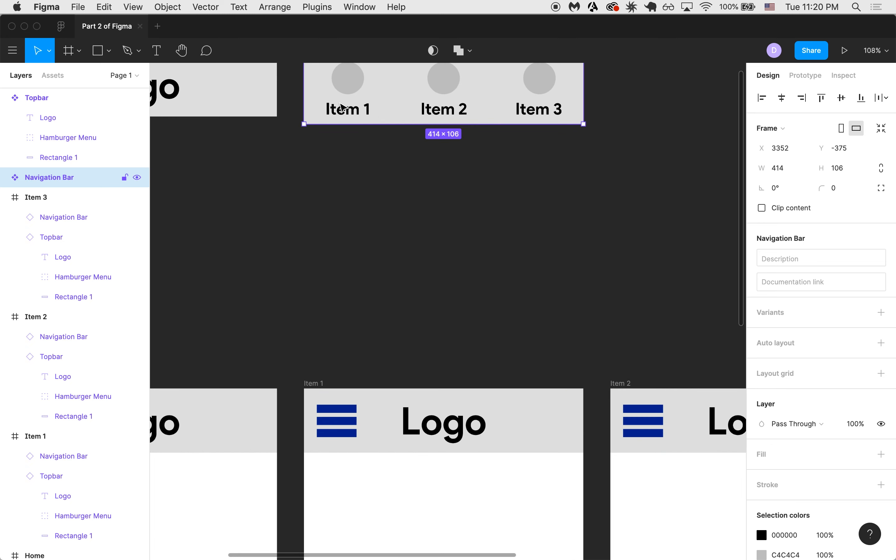
double_click(342, 109)
scroll(350, 160, up, 4)
key(Return)
key(Right)
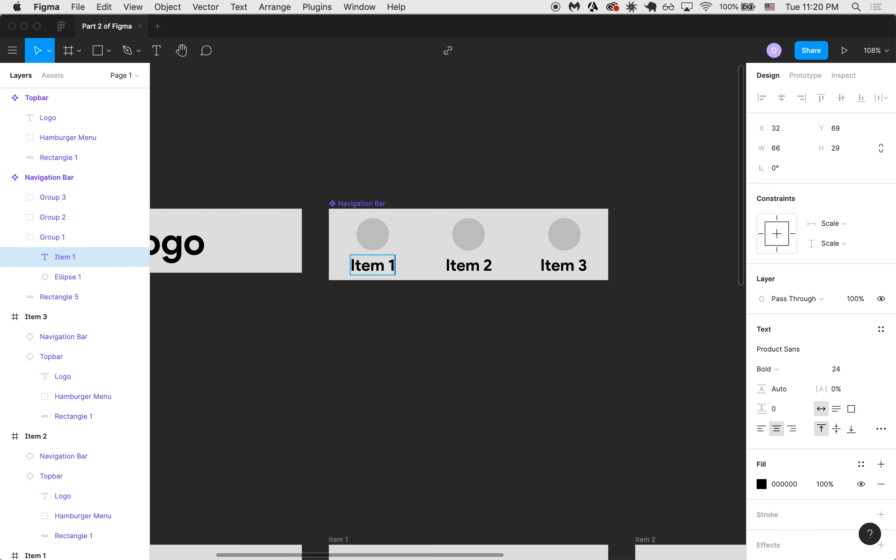
key(BackSpace)
text(A)
Step: Change the Item 2 and Item 3 labels in the main Navigation Bar component to Item B and Item C
click(488, 265)
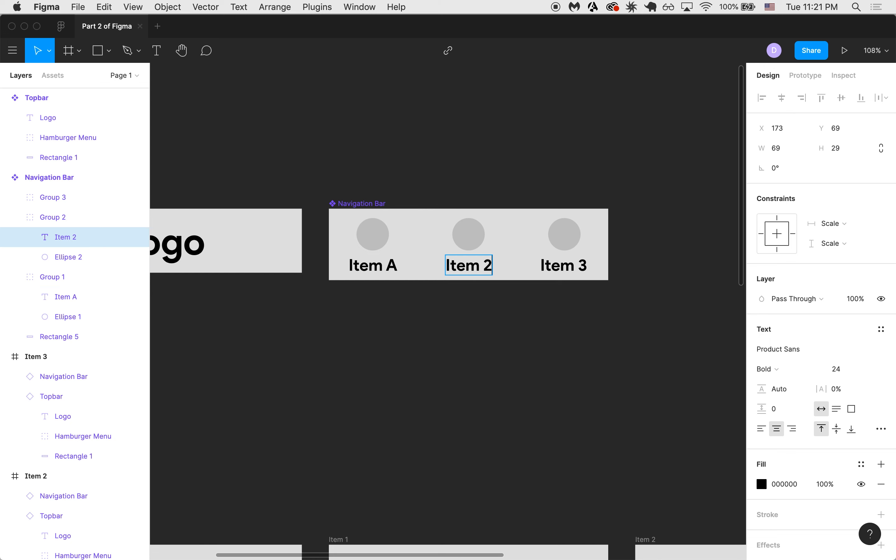
key(BackSpace)
text(B)
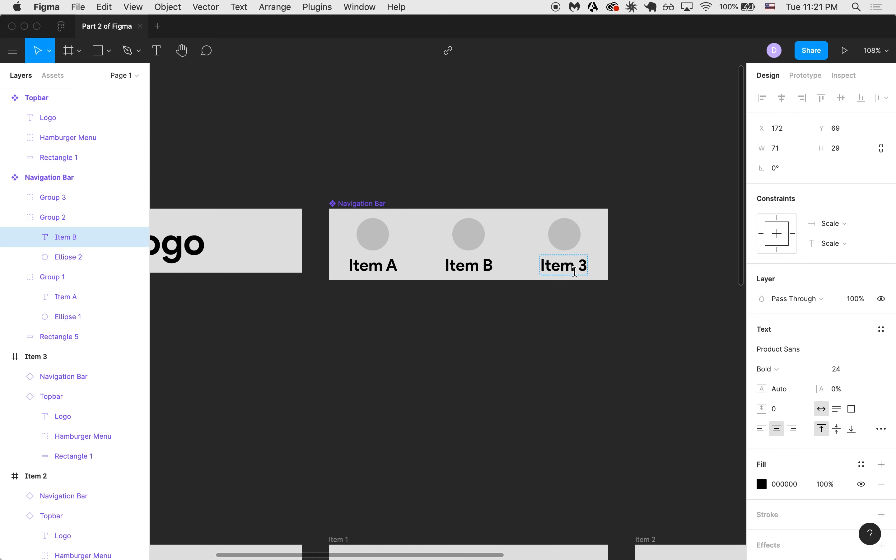
click(578, 267)
key(BackSpace)
text(C)
key(Escape)
Step: Check the Navigation Bar labels in the instances across the Home, Item 1, Item 2 and Item 3 frames
scroll(555, 470, down, 5)
scroll(554, 470, down, 3)
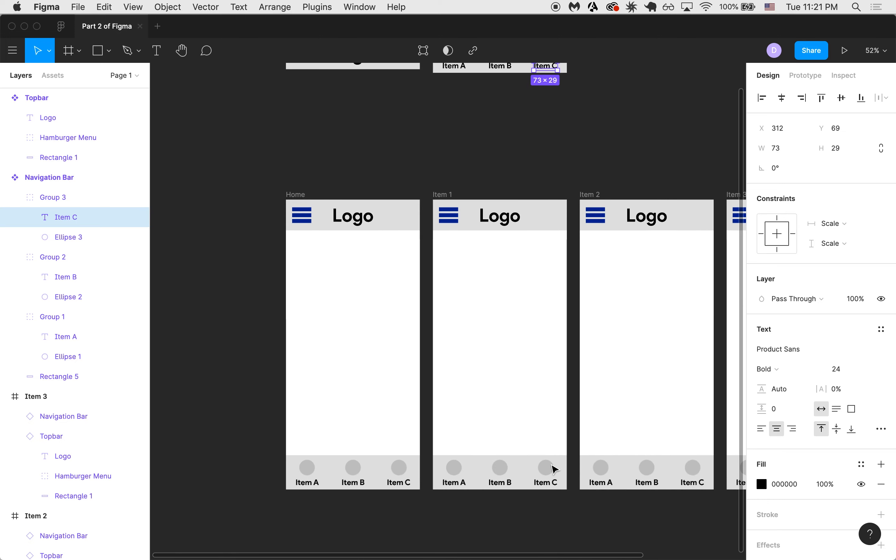
scroll(555, 470, up, 2)
scroll(555, 470, right, 8)
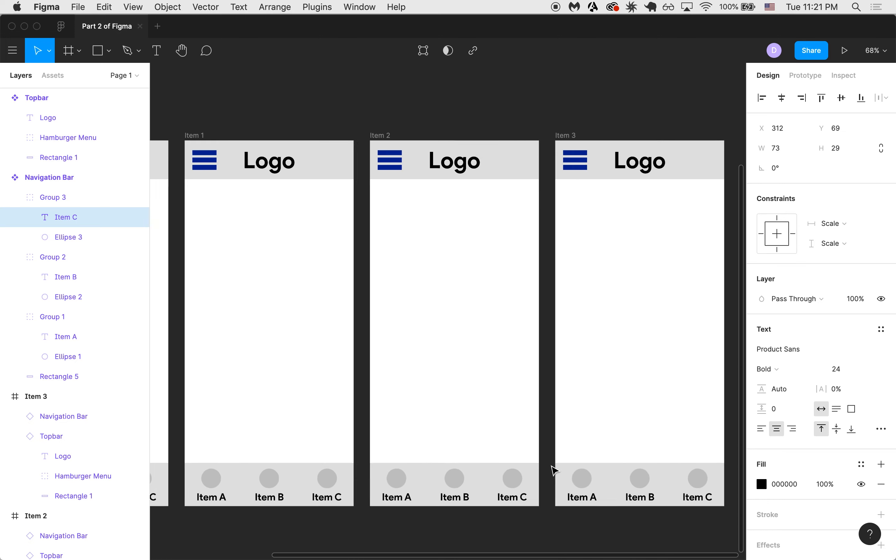
scroll(554, 470, down, 5)
scroll(554, 463, left, 2)
drag(220, 240, 686, 506)
click(366, 307)
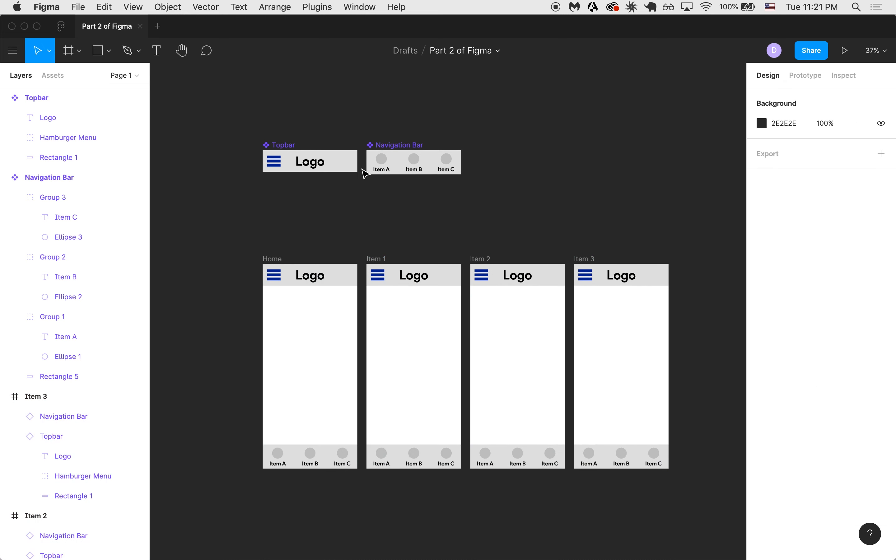
Step: Rename the Item 1 frame as Item A and the Item 2 frame as Item B
scroll(392, 438, up, 1)
scroll(392, 438, up, 3)
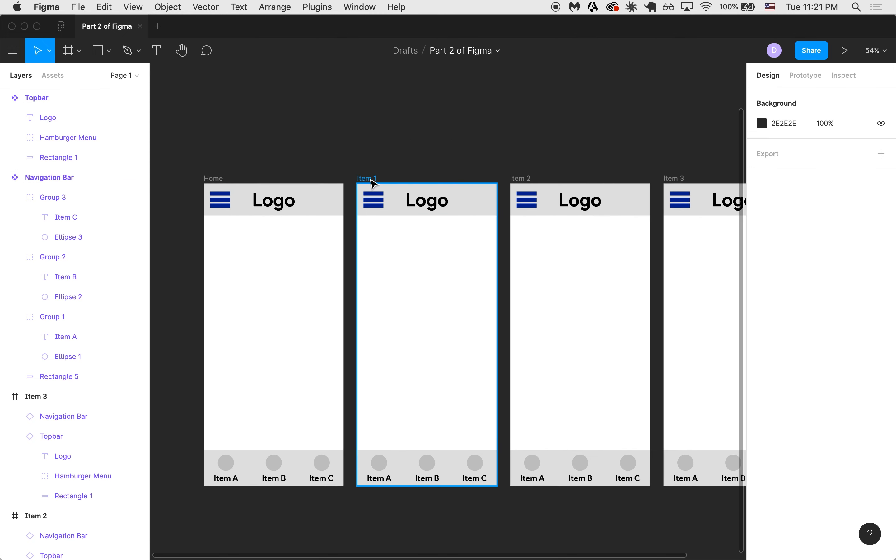
double_click(371, 178)
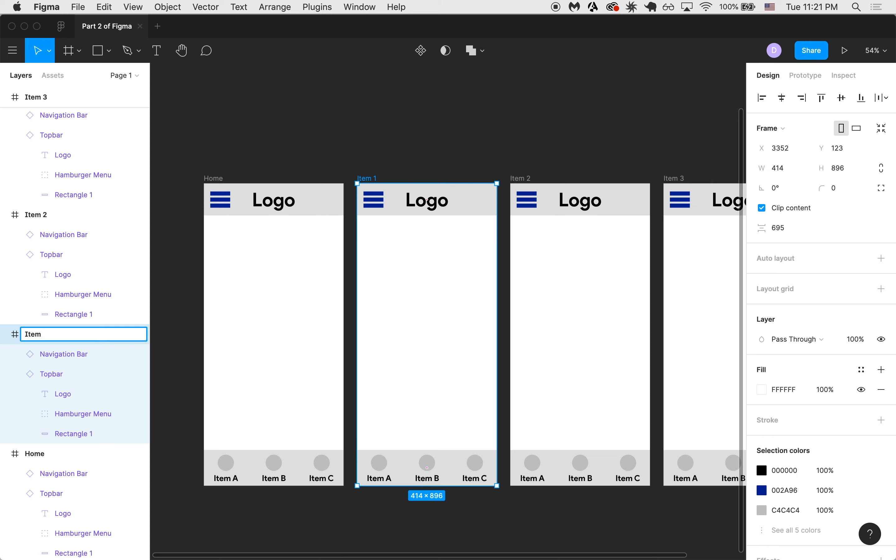
text(A)
key(Return)
key(Escape)
double_click(528, 179)
key(BackSpace)
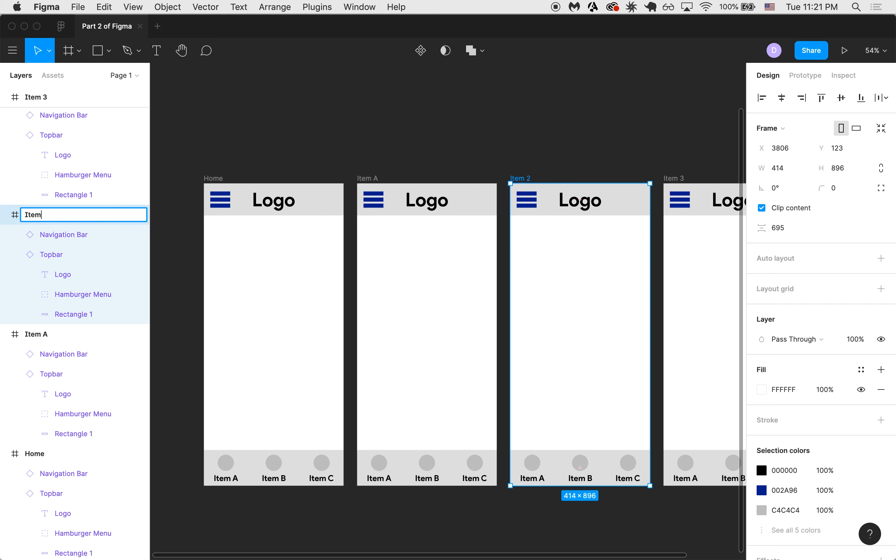
text(Item B)
key(Return)
Step: Rename the Item 3 frame as Item C
scroll(501, 176, right, 10)
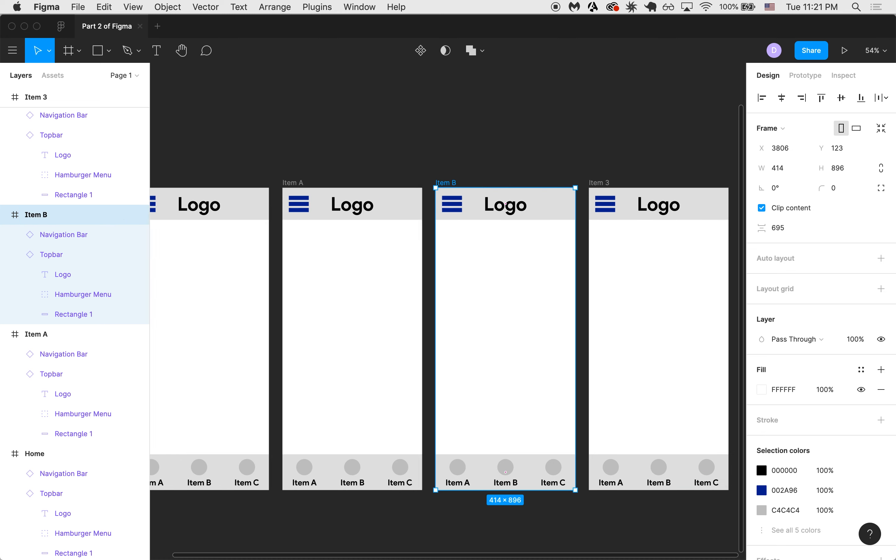
click(395, 184)
double_click(397, 185)
text(Item C)
key(Return)
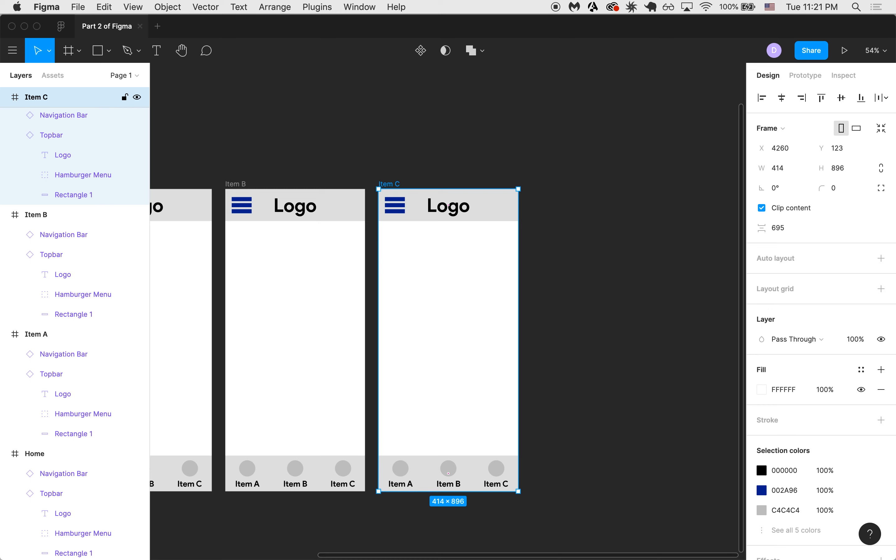
scroll(395, 184, left, 8)
scroll(395, 184, down, 5)
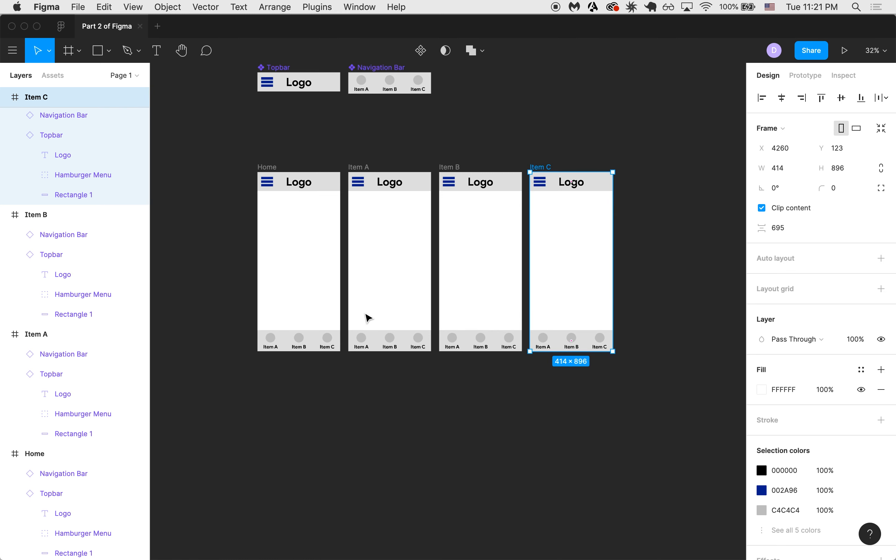
click(364, 371)
scroll(368, 376, up, 3)
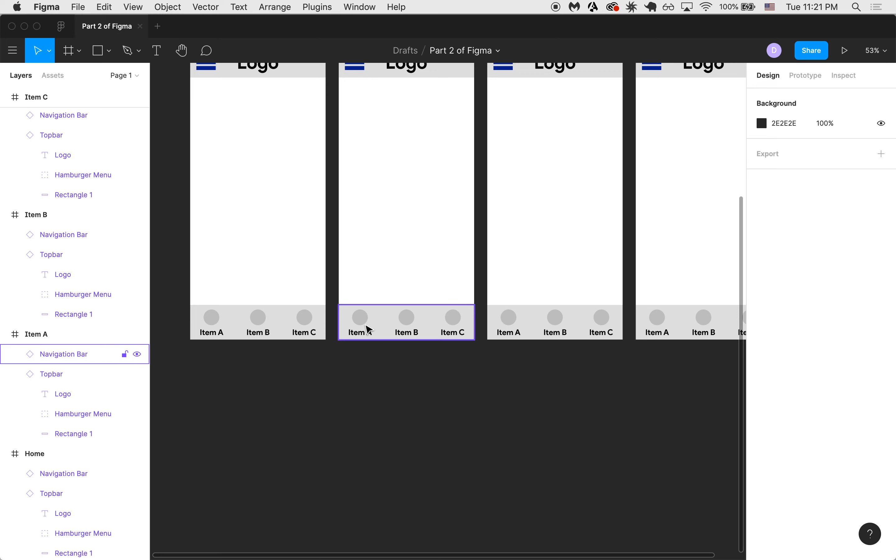
Step: Move the main Navigation Bar component straight up to Y -613 so it sits above the Topbar component's row
scroll(370, 330, up, 5)
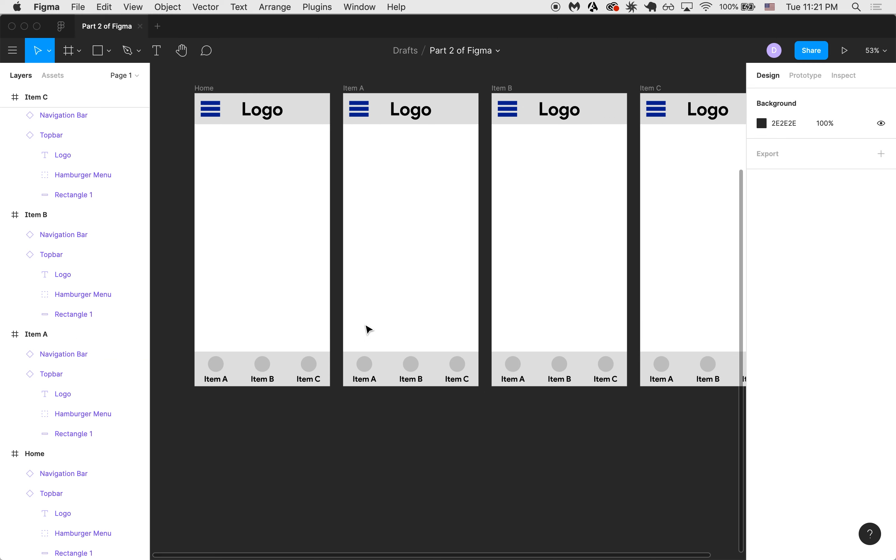
scroll(366, 326, down, 3)
scroll(366, 326, up, 3)
scroll(336, 206, up, 3)
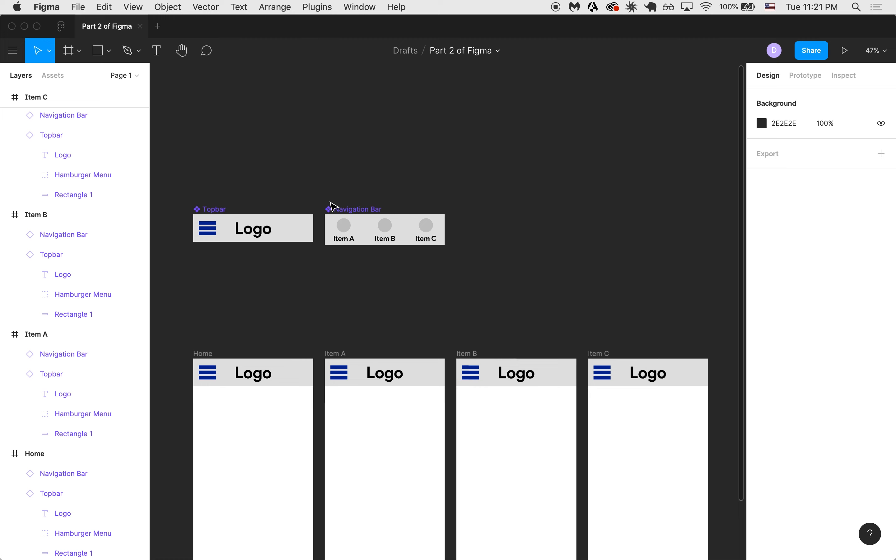
click(340, 211)
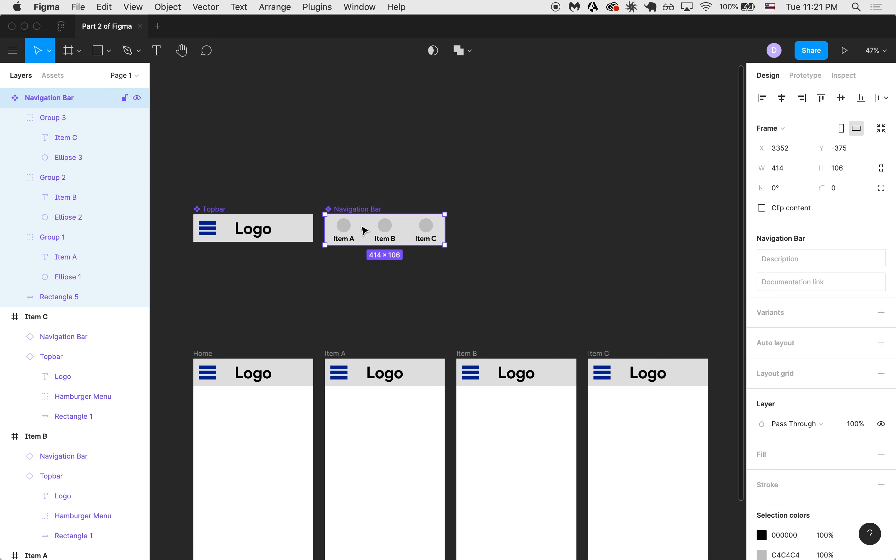
drag(364, 231, 362, 161)
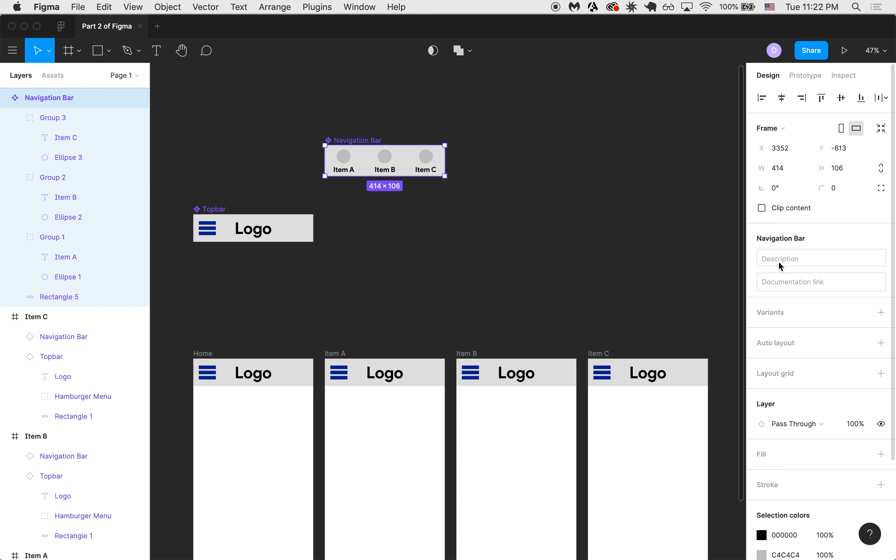
click(789, 261)
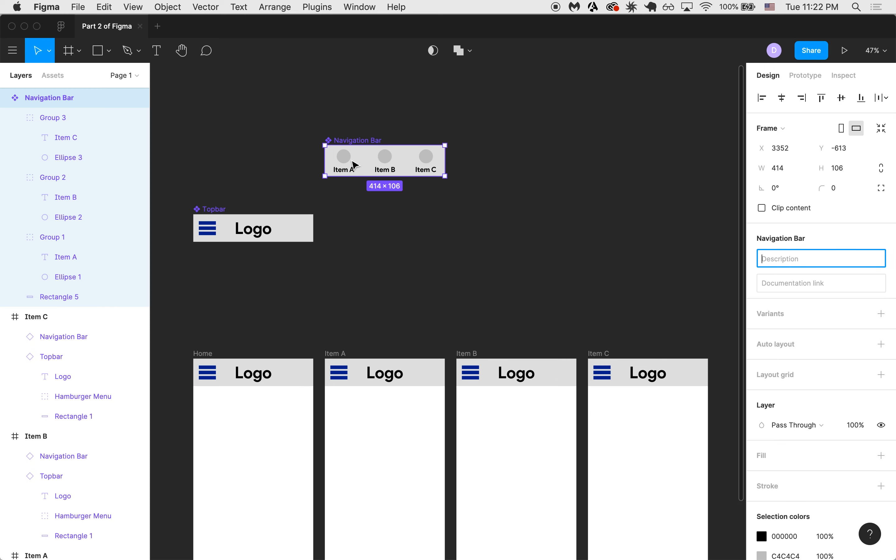
click(502, 206)
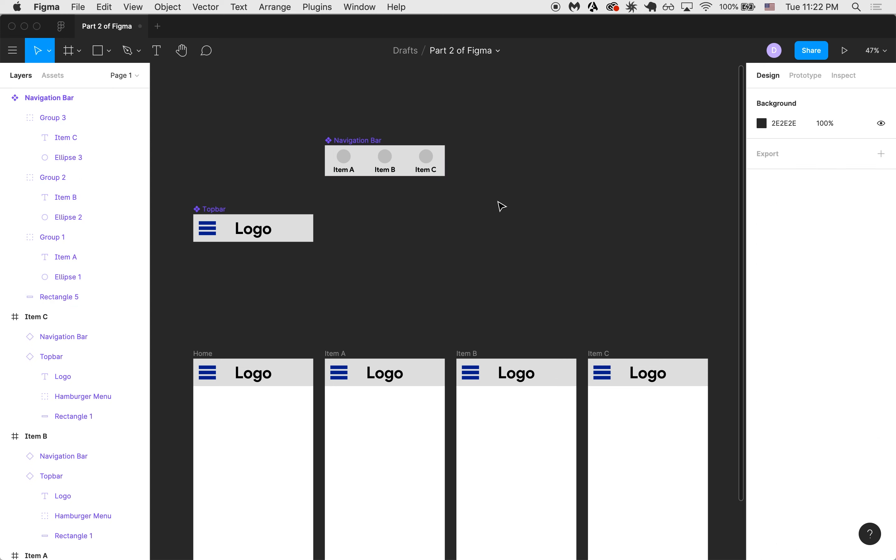
click(405, 168)
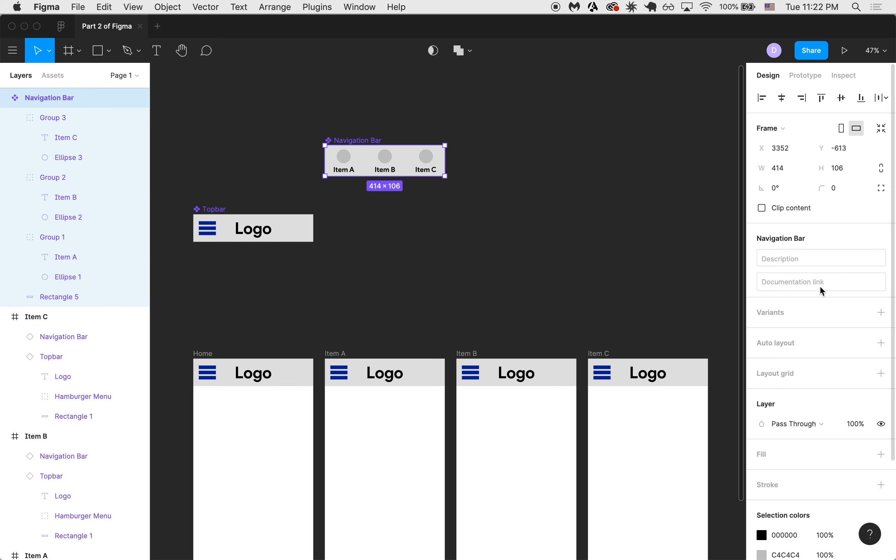
click(516, 229)
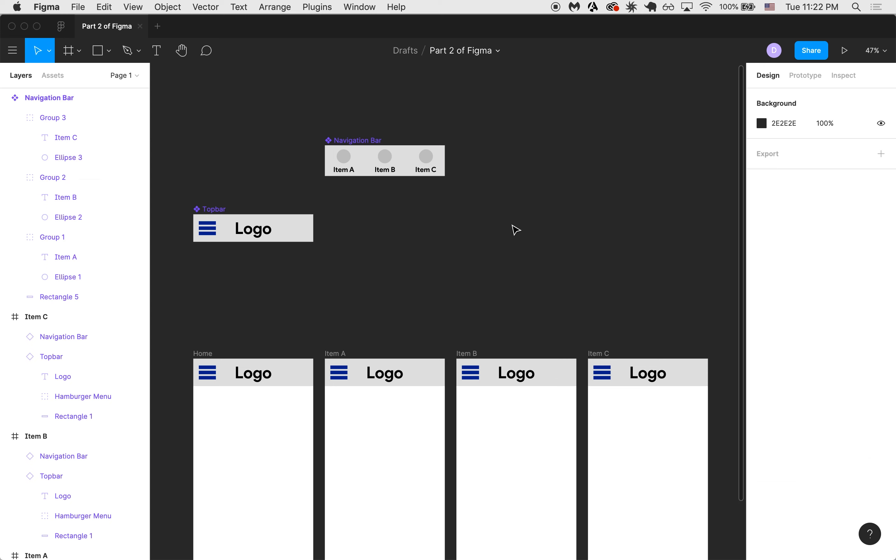
Step: Add a variant to the Navigation Bar component and set its Property 1 value to Item A Filled In
click(396, 168)
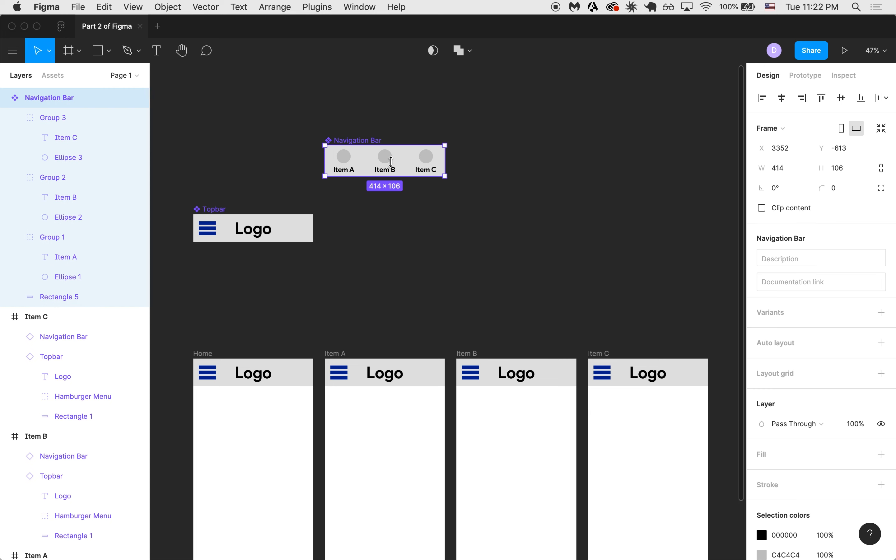
click(882, 312)
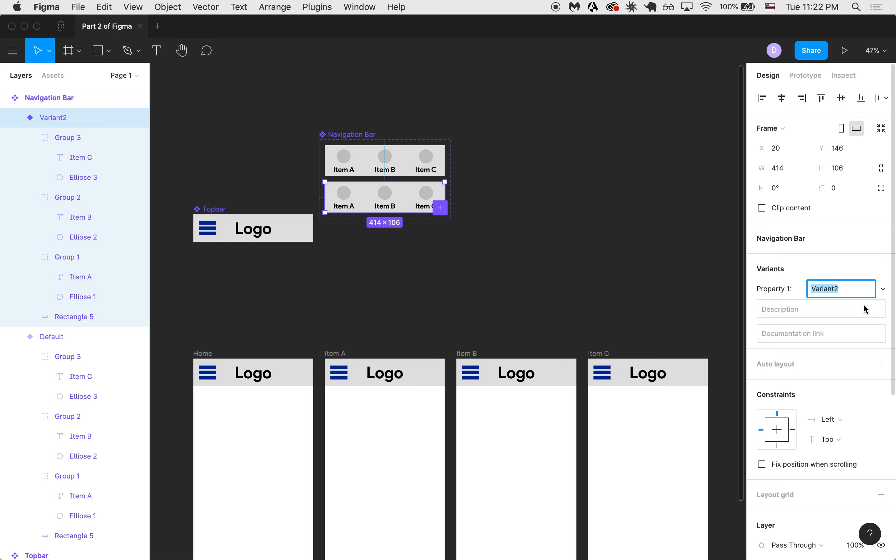
scroll(354, 171, up, 5)
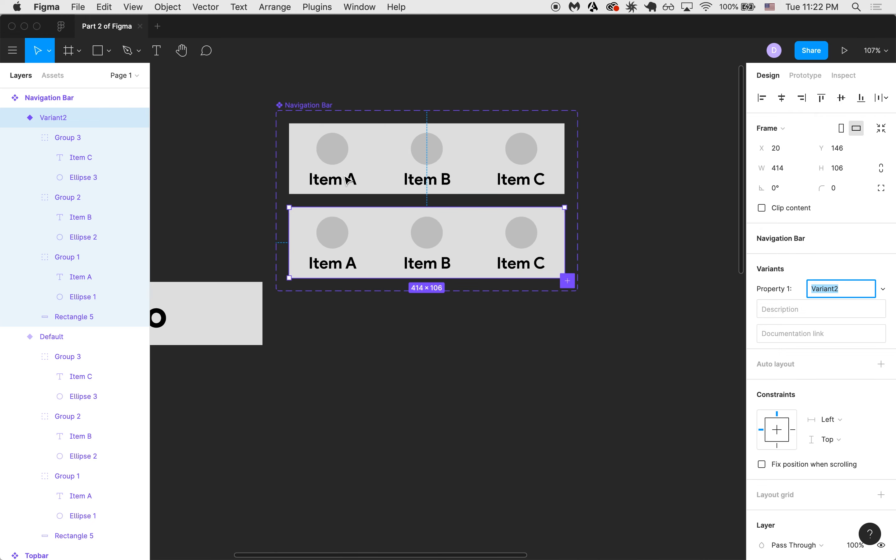
scroll(341, 212, down, 3)
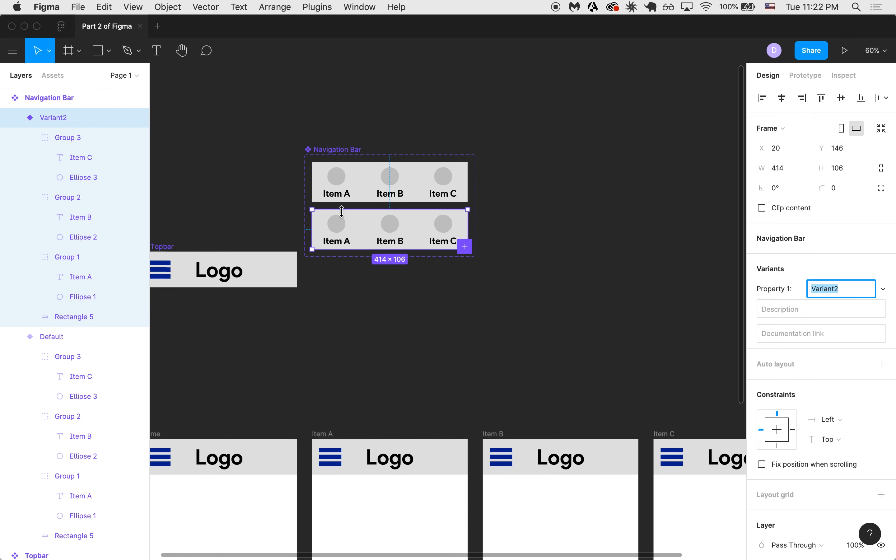
scroll(372, 279, down, 10)
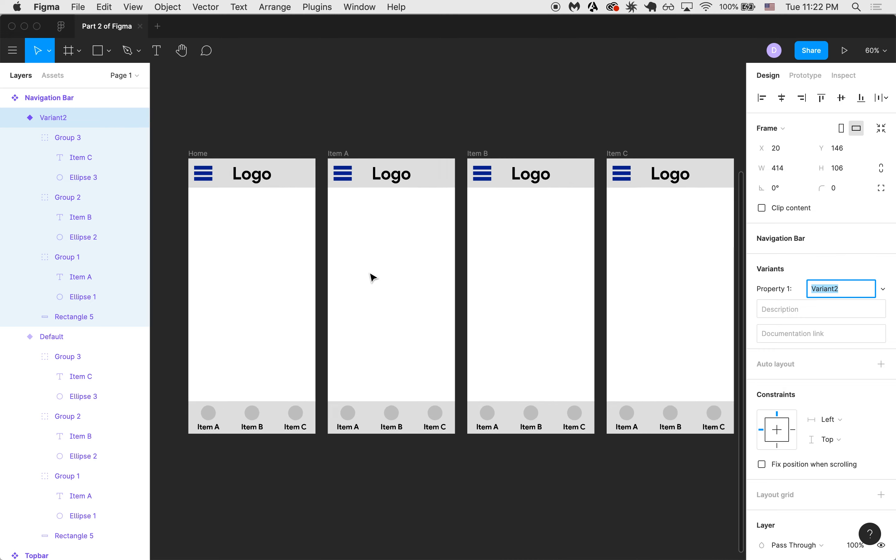
scroll(372, 279, up, 5)
scroll(372, 280, up, 3)
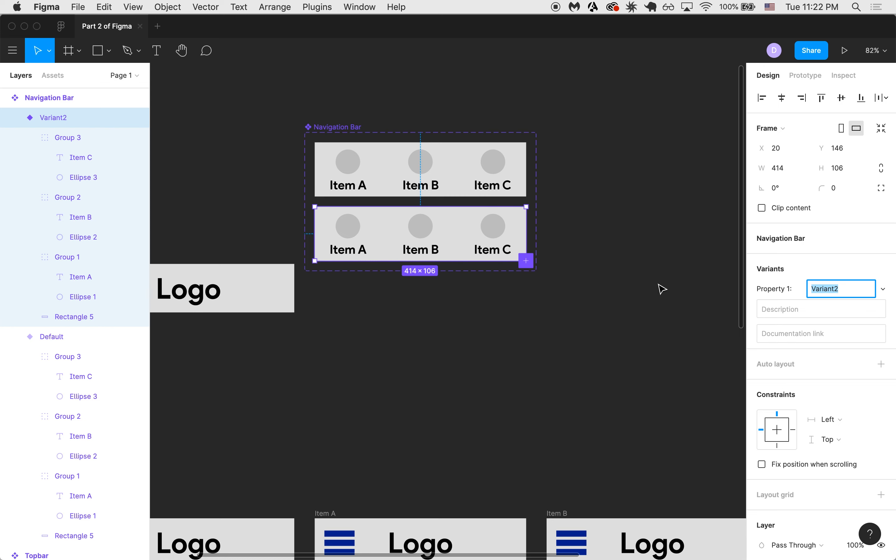
scroll(662, 289, down, 1)
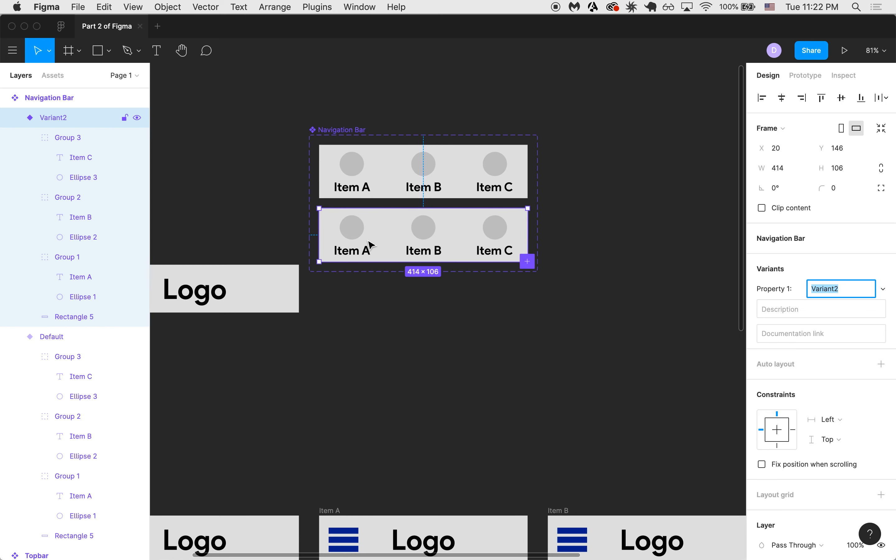
text(I)
key(Return)
Step: Fill the circle above Item A in the Item A Filled In variant with black
click(353, 225)
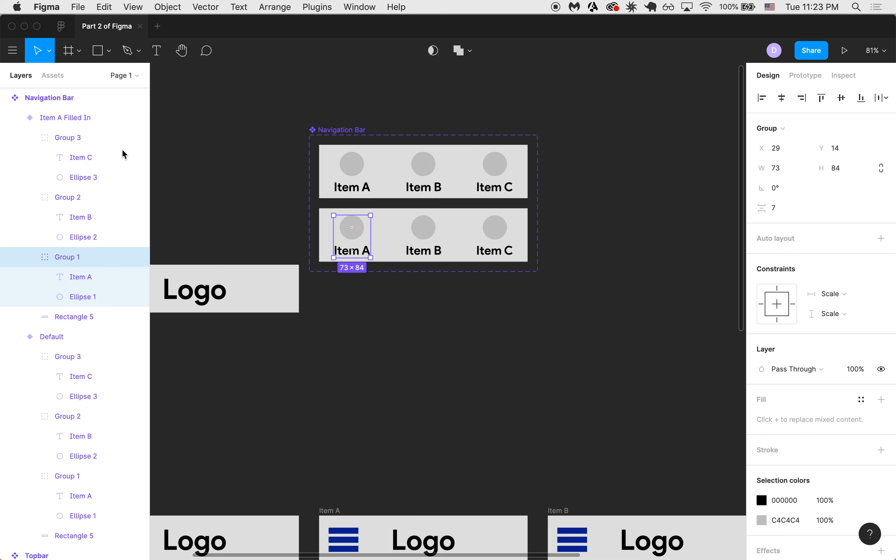
click(361, 232)
click(762, 350)
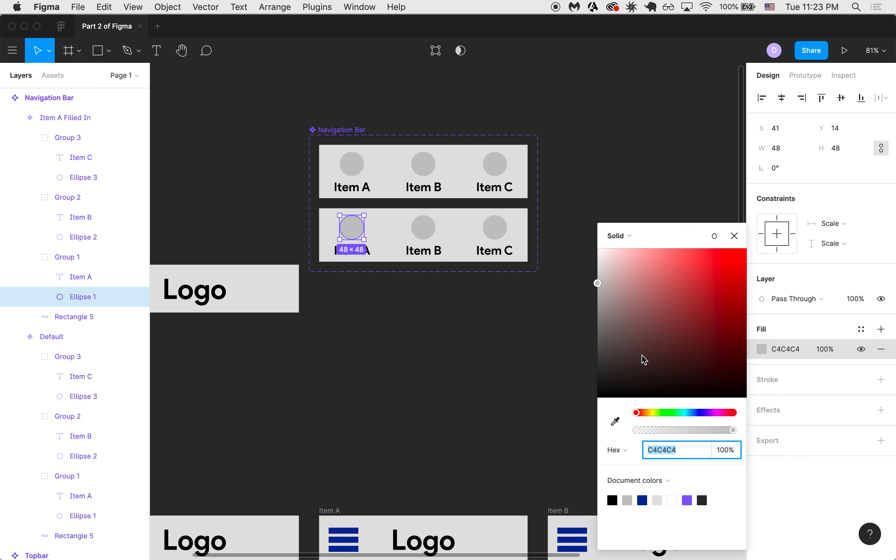
drag(644, 361, 451, 434)
click(415, 381)
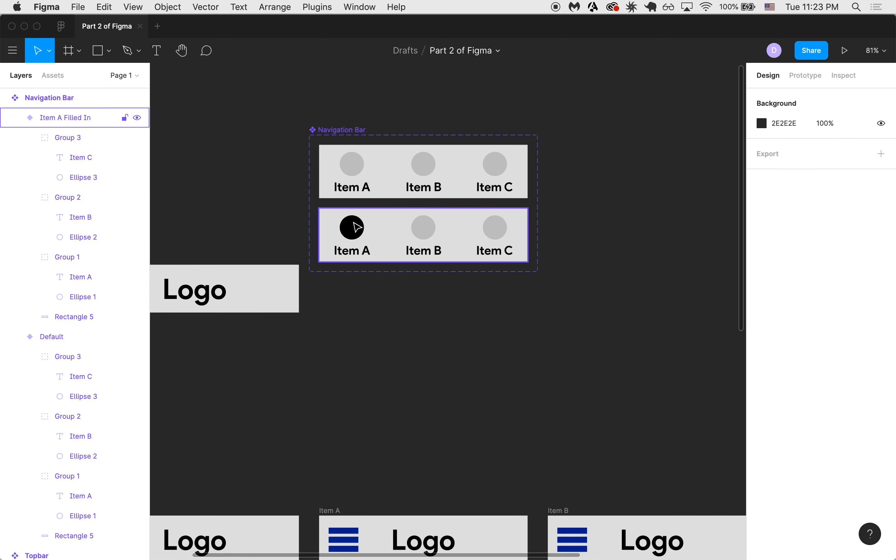
Step: Add a third variant to the Navigation Bar component set
click(358, 227)
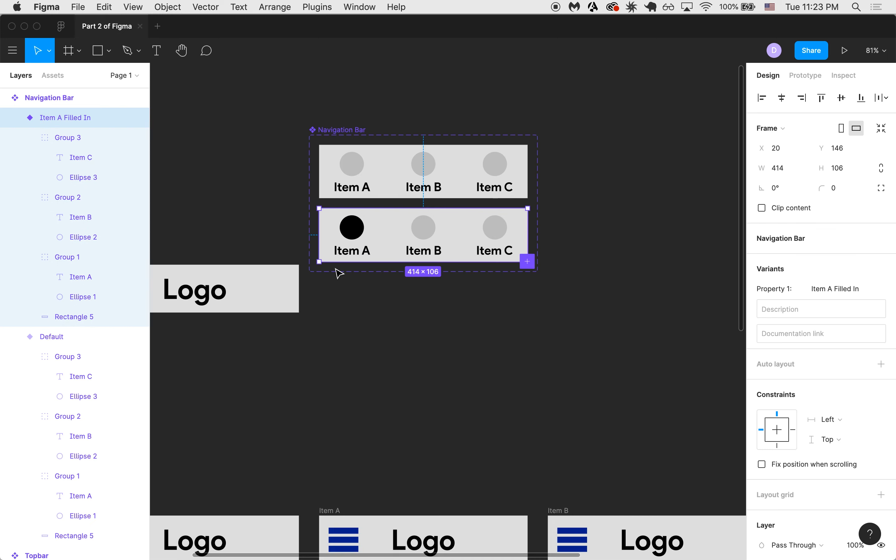
scroll(340, 273, down, 3)
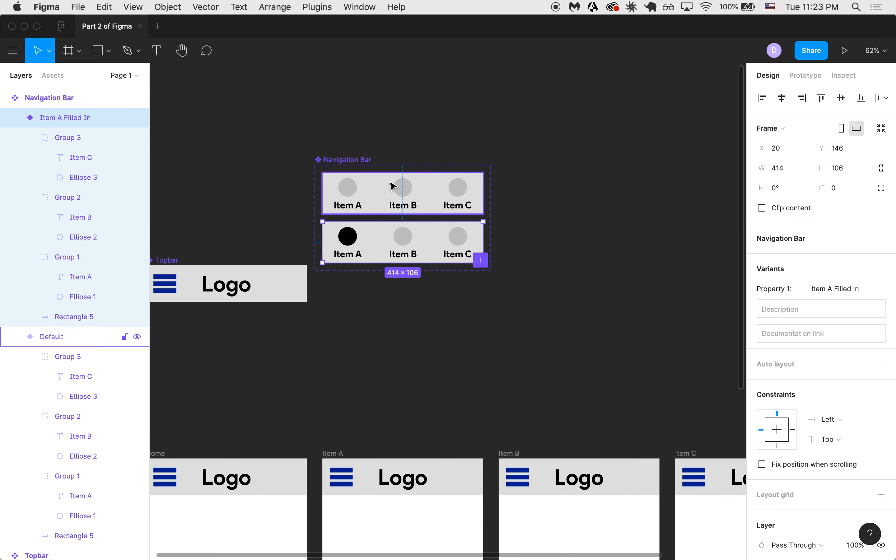
click(341, 164)
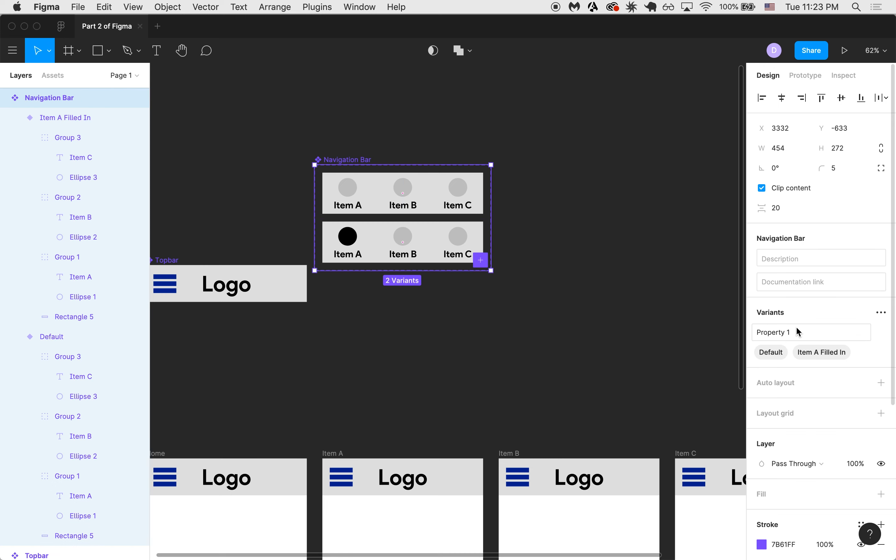
click(882, 313)
click(857, 338)
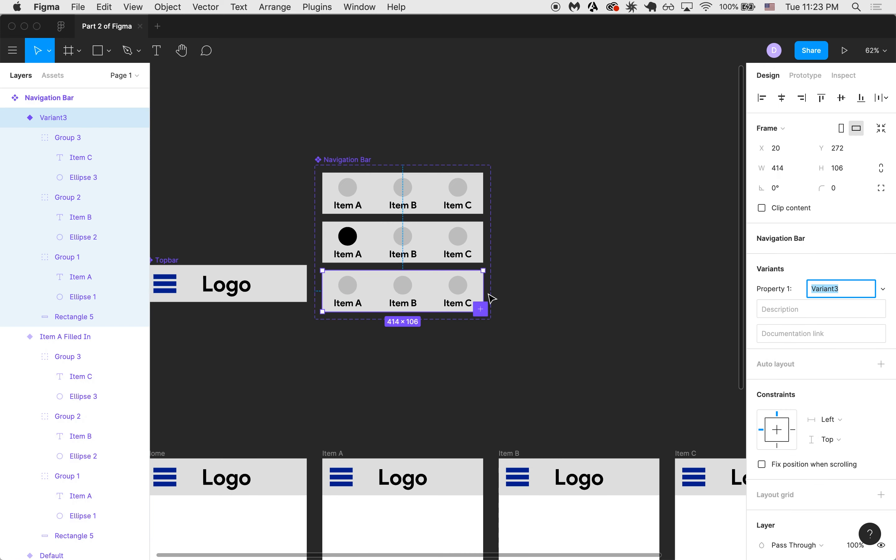
Step: Fill the circle above Item B in the third Navigation Bar variant with black (000000)
double_click(402, 287)
scroll(404, 289, up, 5)
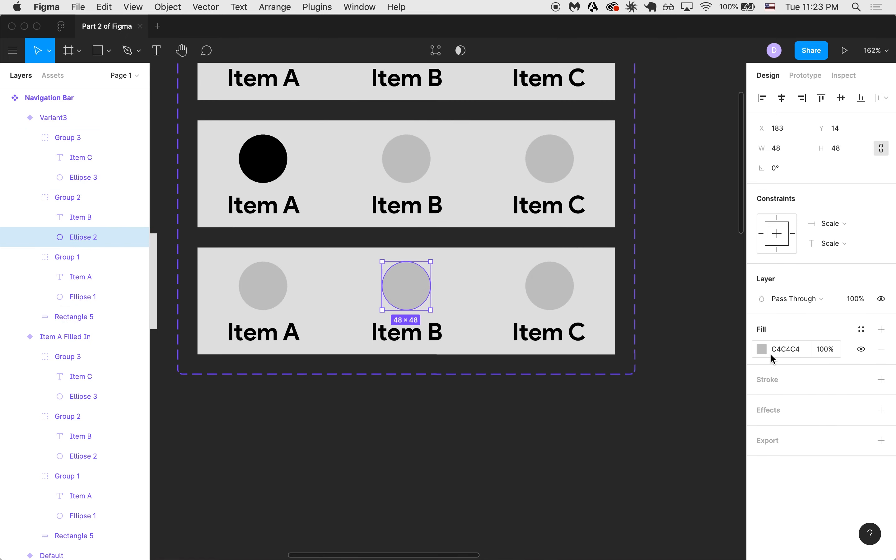
click(762, 349)
click(620, 328)
drag(518, 470, 489, 482)
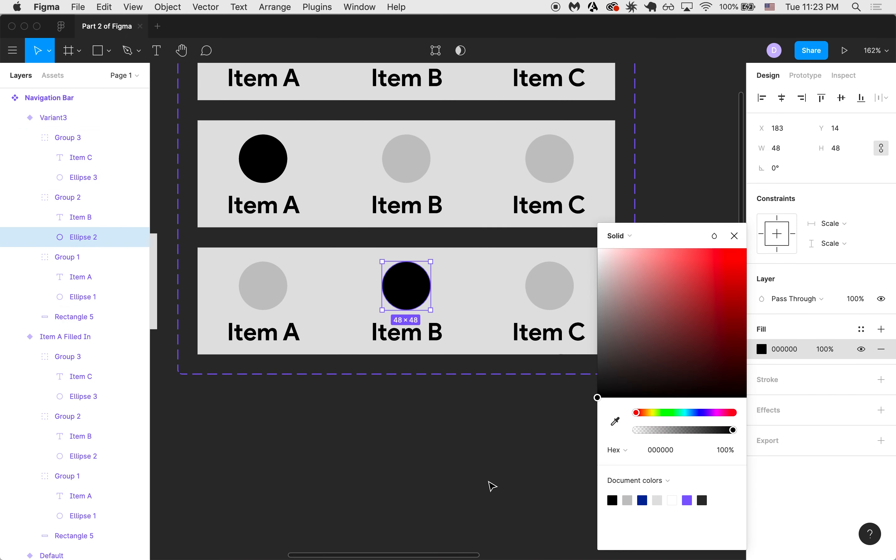
click(489, 482)
scroll(488, 481, down, 5)
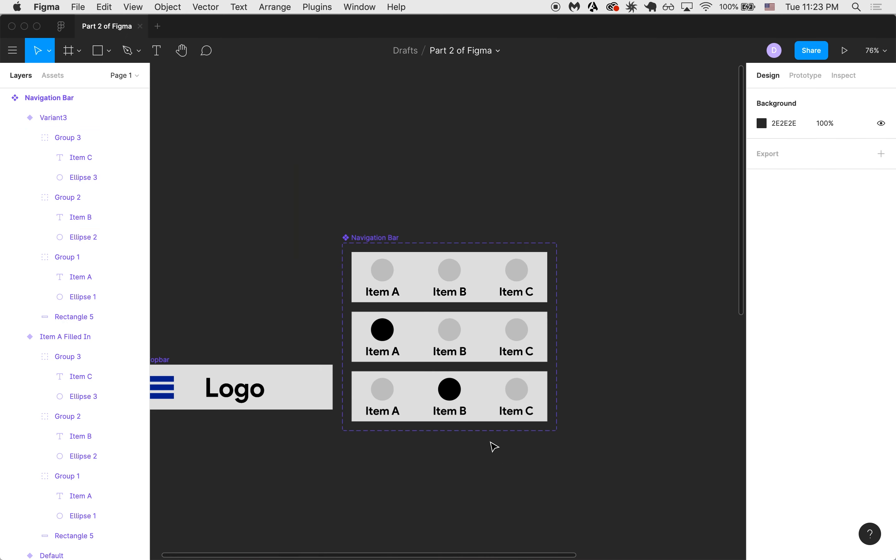
Step: Add a fourth variant to the Navigation Bar component set
click(376, 238)
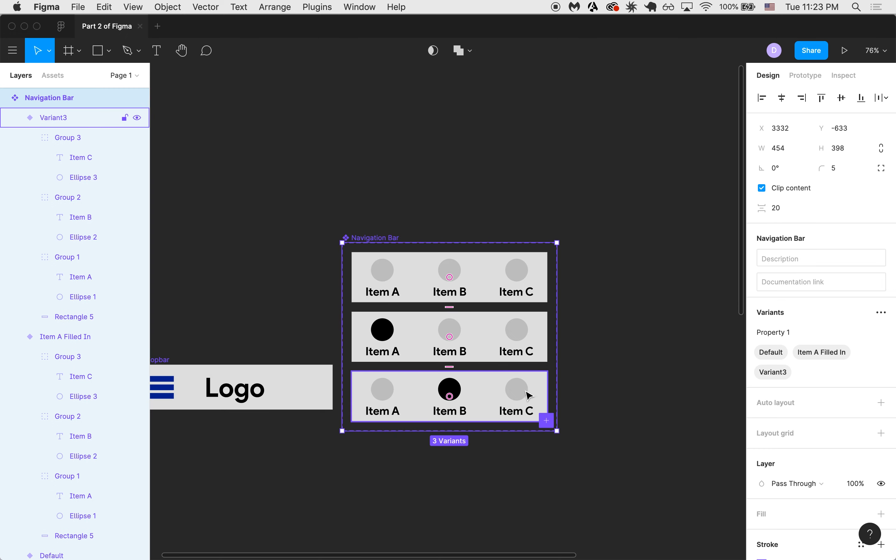
click(881, 313)
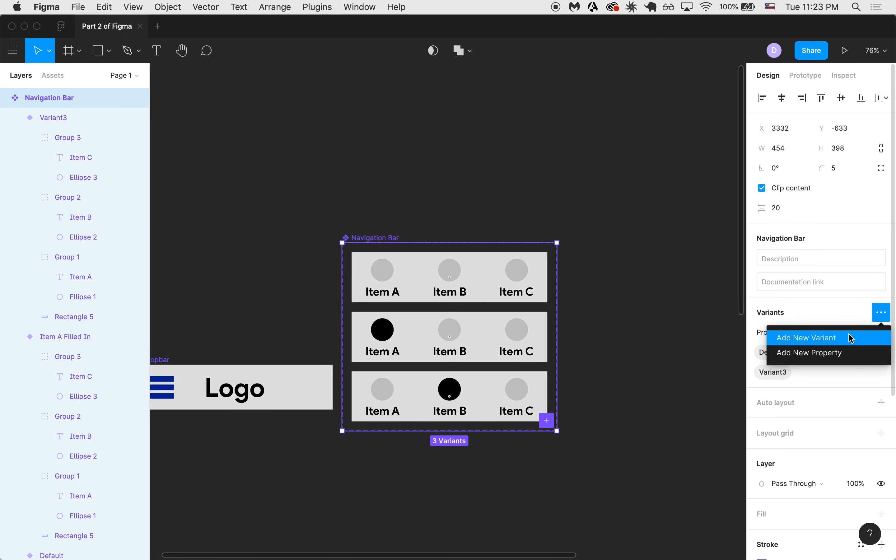
click(815, 344)
Step: Fill the circle above Item C in the fourth variant with black (000000) and leave it without a stroke
double_click(517, 456)
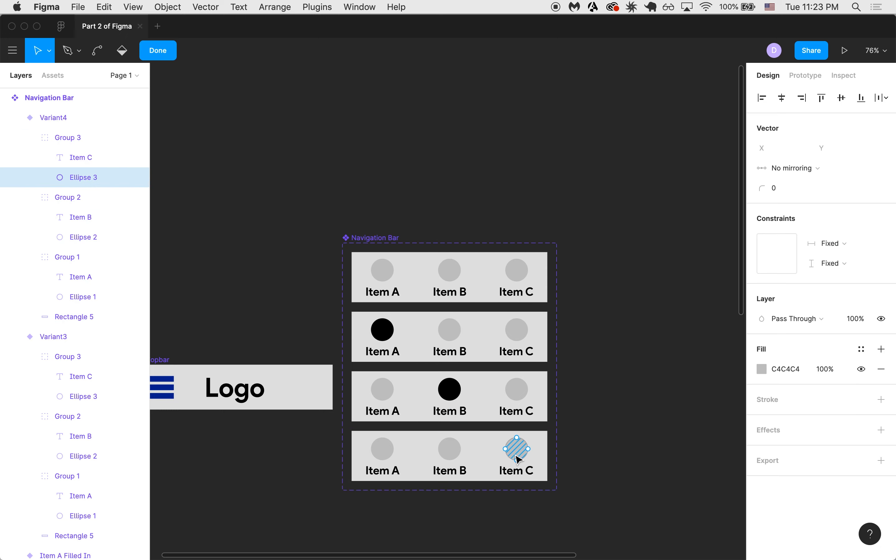
scroll(526, 452, up, 5)
key(Escape)
click(766, 373)
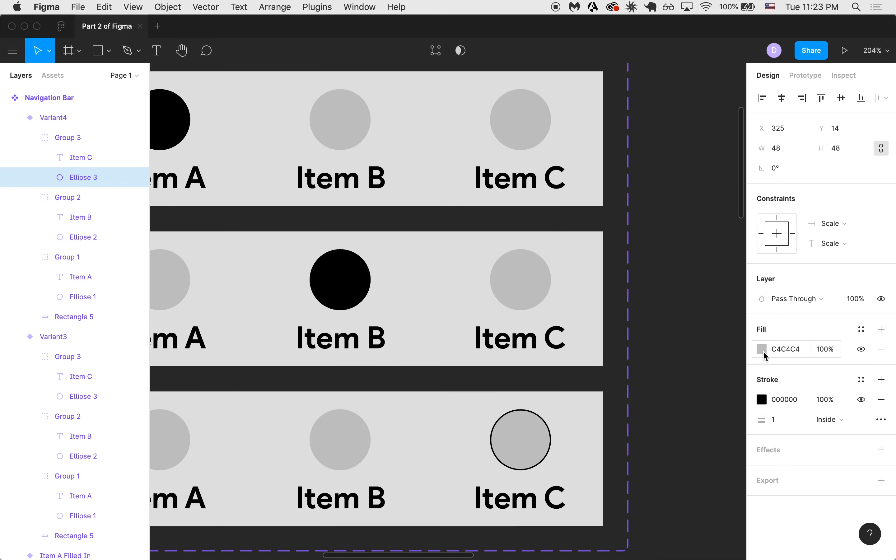
click(762, 350)
drag(734, 383, 531, 463)
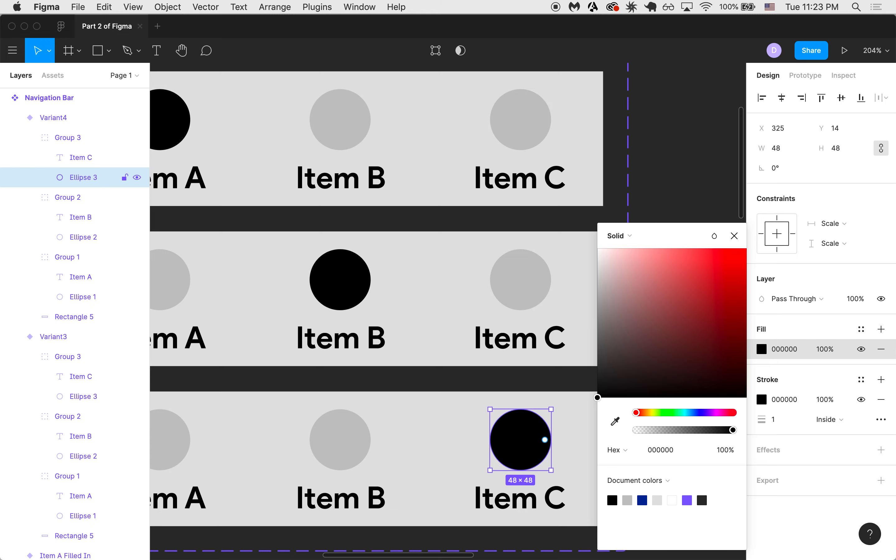
click(881, 399)
scroll(578, 404, down, 6)
key(Escape)
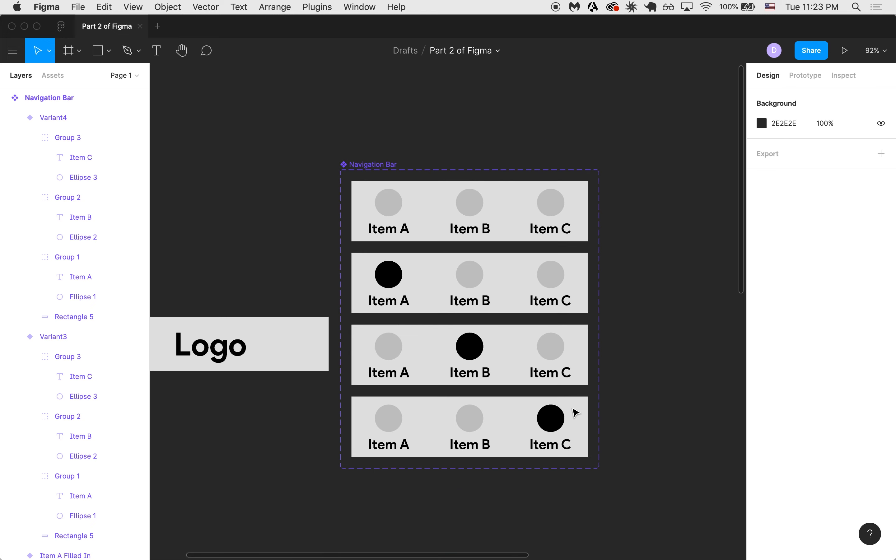
Step: Set the Property 1 value of the third Navigation Bar variant to Item B Filled In
scroll(578, 408, down, 3)
scroll(600, 438, down, 7)
scroll(600, 439, down, 5)
scroll(600, 439, up, 3)
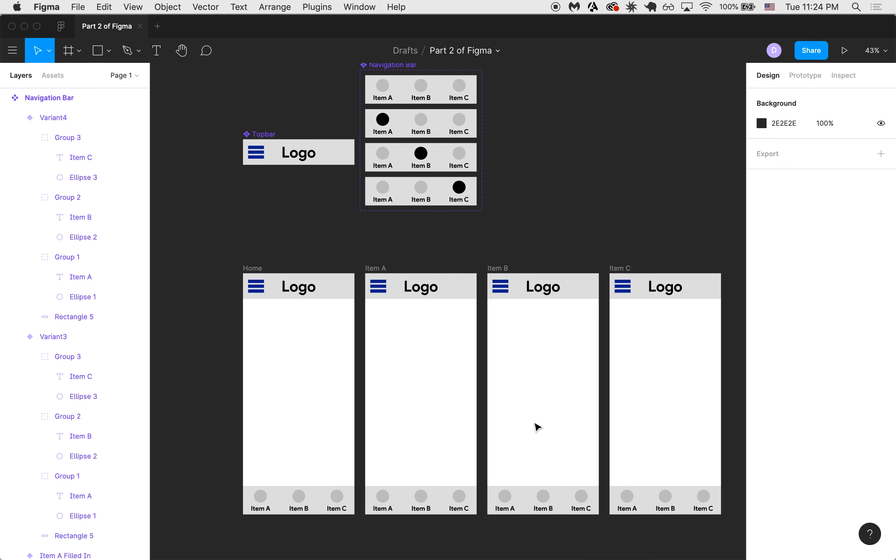
click(407, 164)
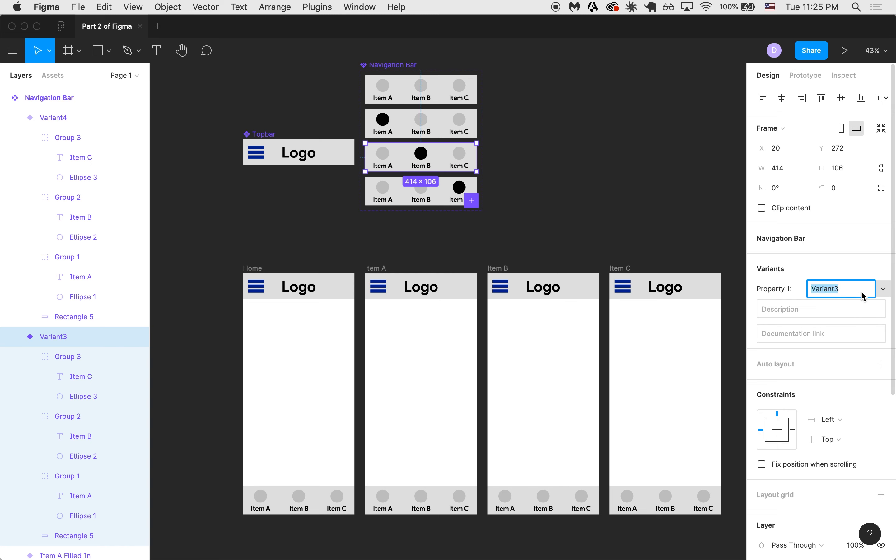
text(Item)
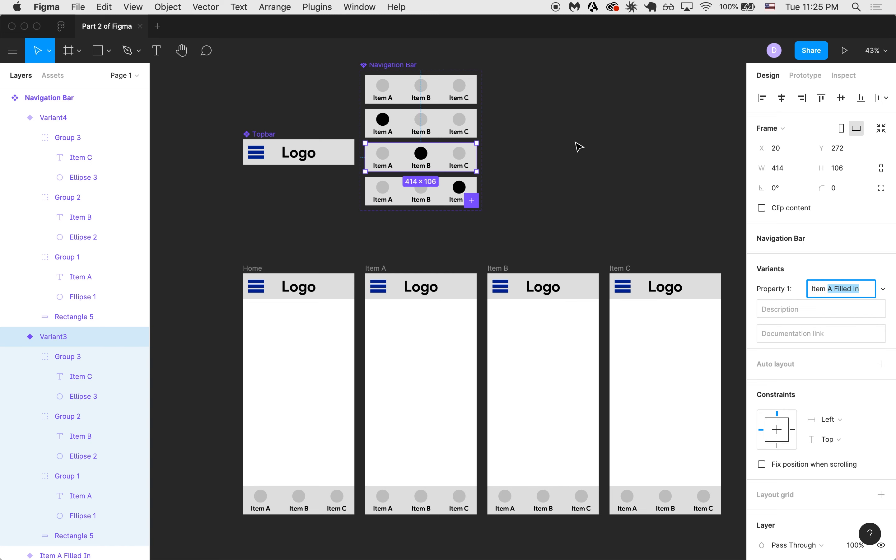
text( b f)
click(409, 192)
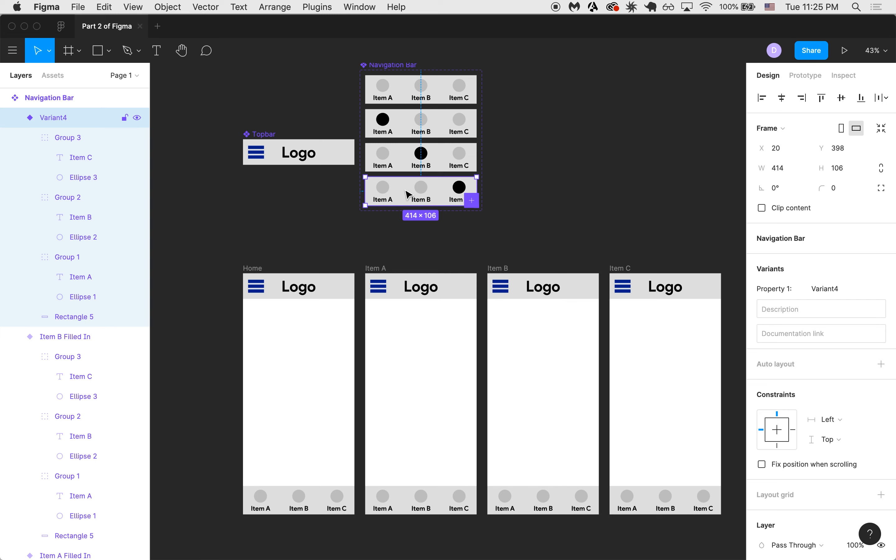
Step: Set the Property 1 value of the fourth Navigation Bar variant to Item C Filled In
click(832, 293)
key(BackSpace)
text(C)
key(Return)
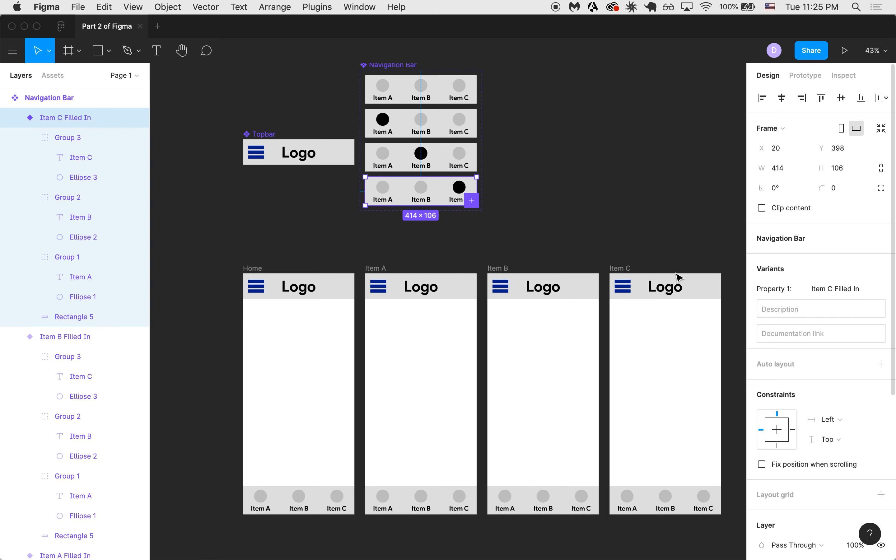
Step: Compare the navigation bars in the four frames with the Navigation Bar component's four variants
click(616, 255)
drag(228, 359, 712, 532)
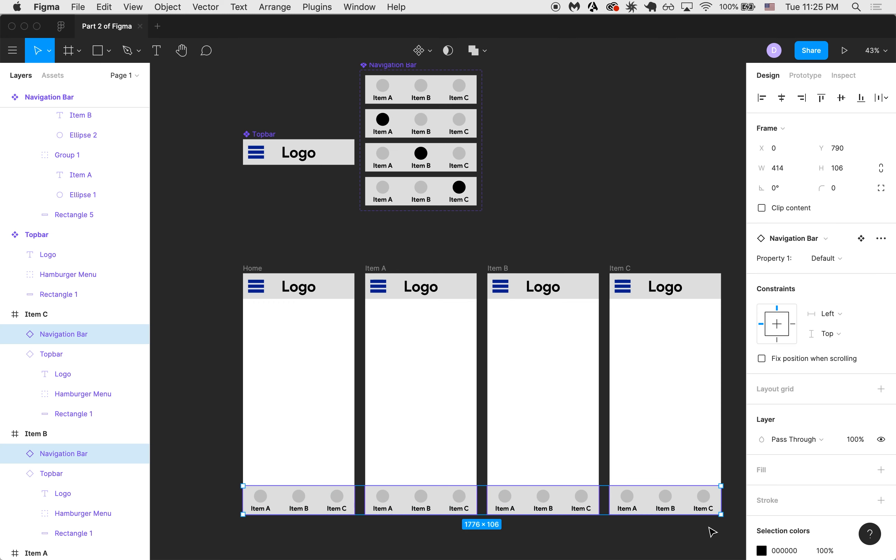
click(465, 455)
scroll(464, 452, down, 2)
scroll(464, 452, right, 1)
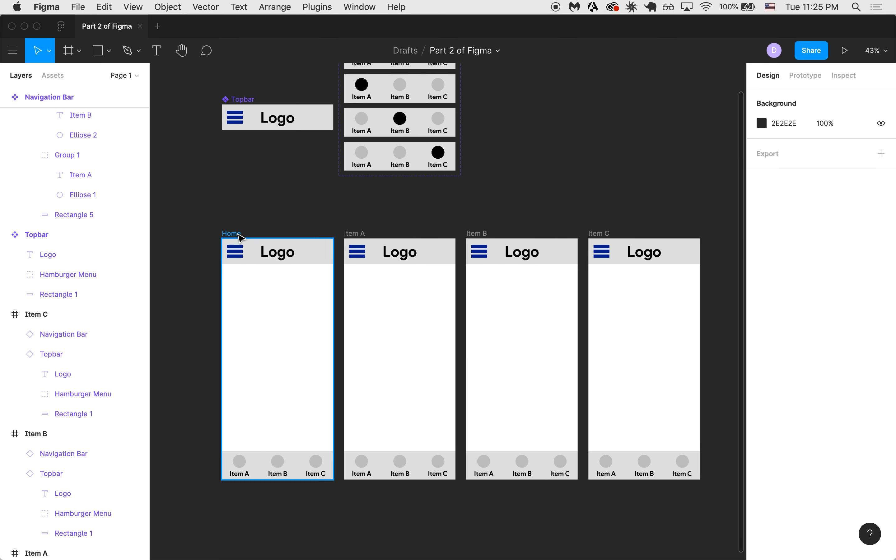
click(241, 237)
click(249, 475)
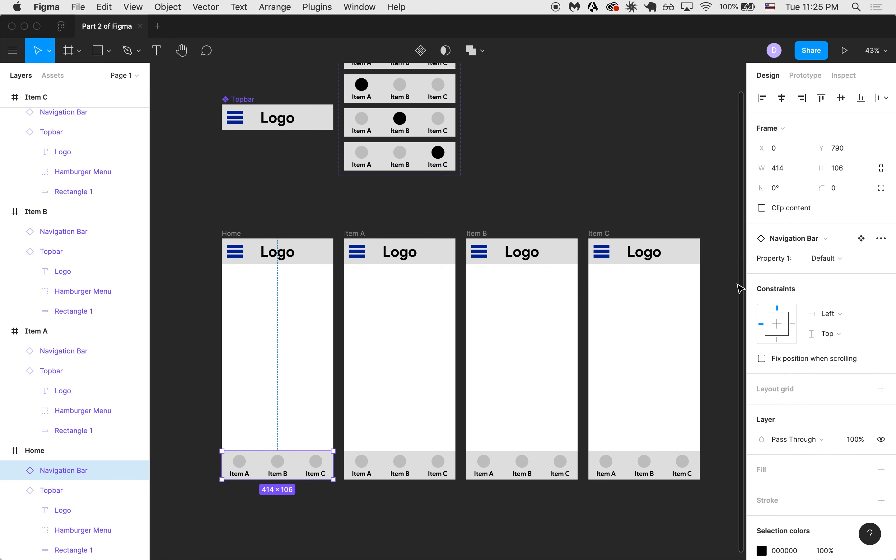
scroll(408, 285, up, 3)
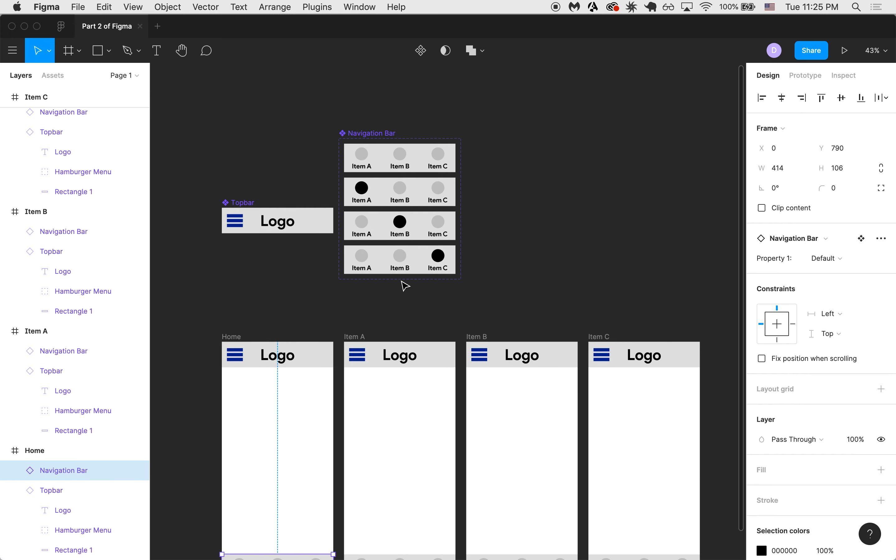
click(399, 165)
click(387, 202)
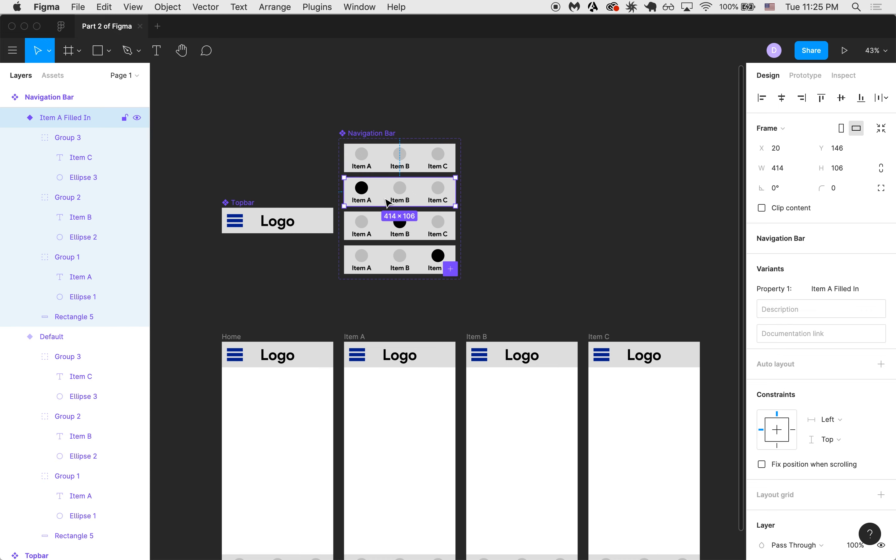
click(384, 226)
click(375, 265)
scroll(378, 268, down, 2)
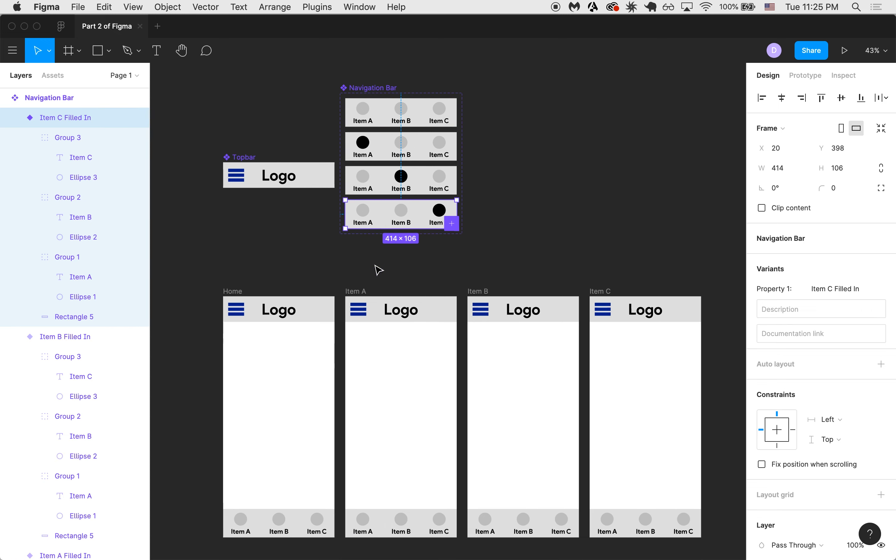
Step: Switch the navigation bar in the Item A frame to the Item A Filled In variant
scroll(380, 274, down, 3)
scroll(411, 408, up, 2)
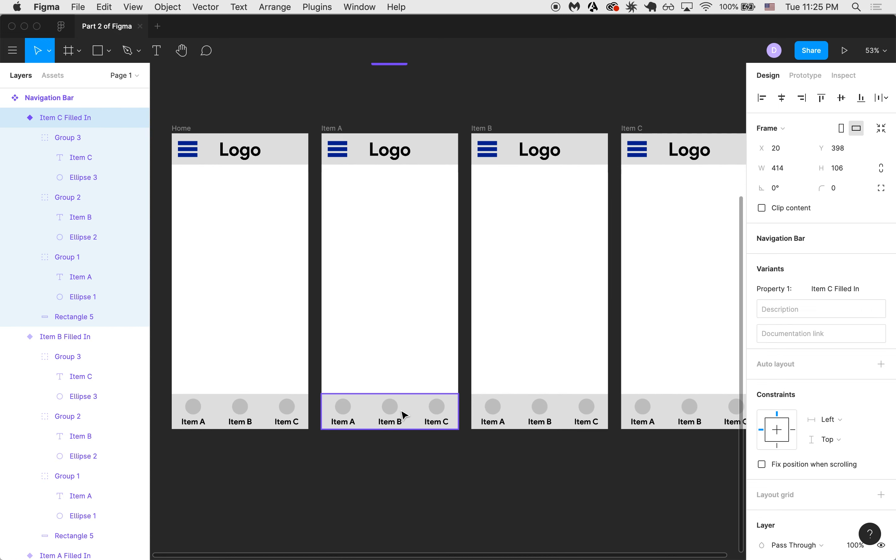
click(404, 415)
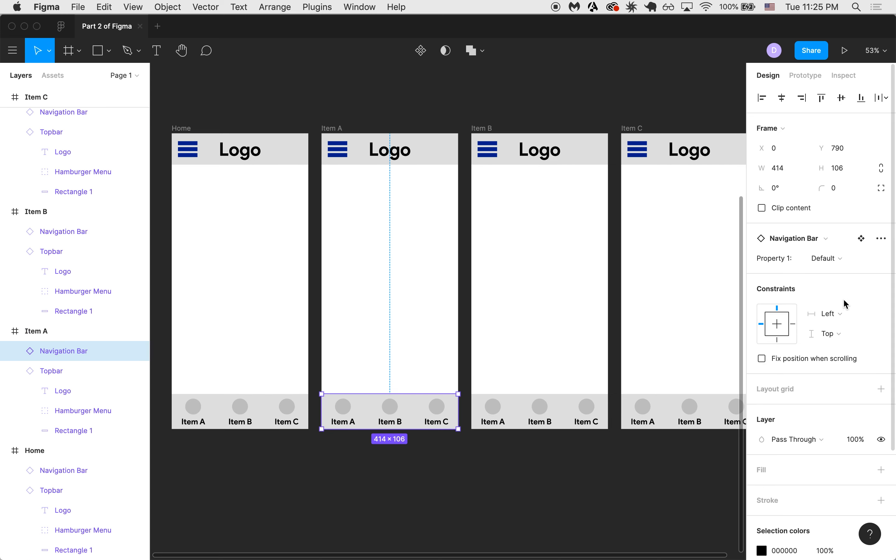
click(839, 261)
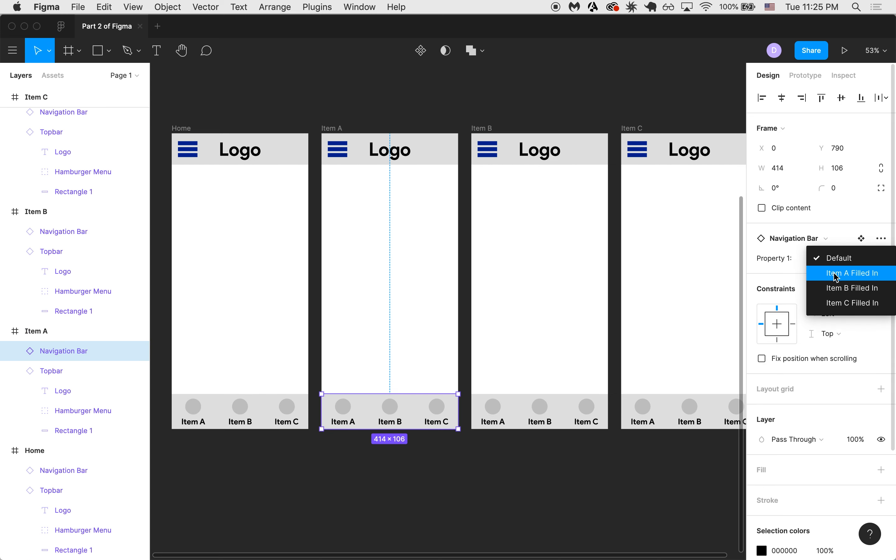
click(838, 277)
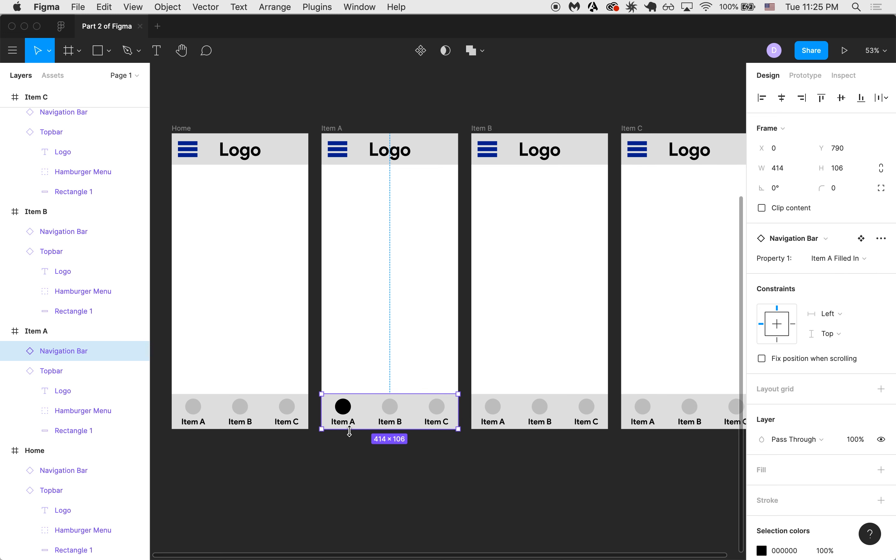
Step: Switch the Item B frame's navigation bar to the Item B Filled In variant and the Item C frame's to Item C Filled In
click(499, 412)
click(827, 258)
click(838, 287)
click(652, 400)
click(818, 258)
click(829, 303)
click(593, 354)
scroll(592, 353, down, 5)
scroll(593, 353, right, 1)
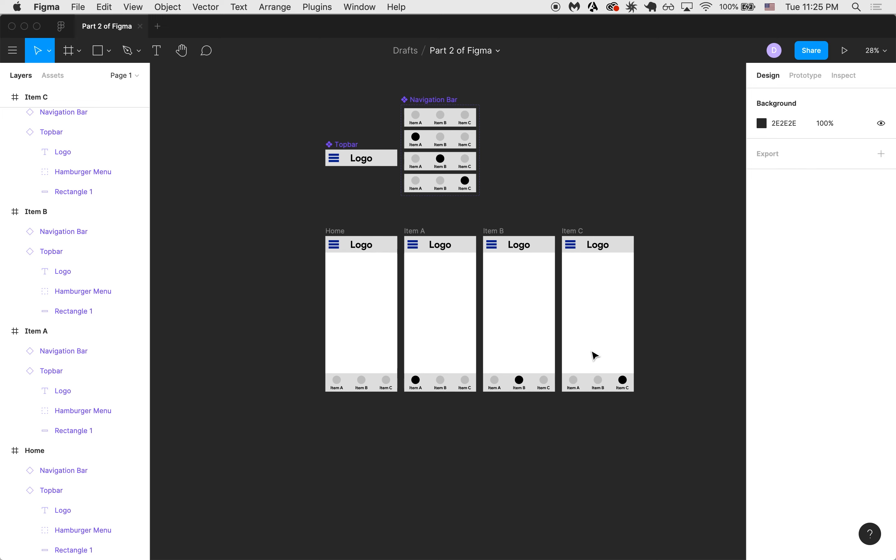
scroll(592, 352, up, 1)
scroll(453, 190, up, 4)
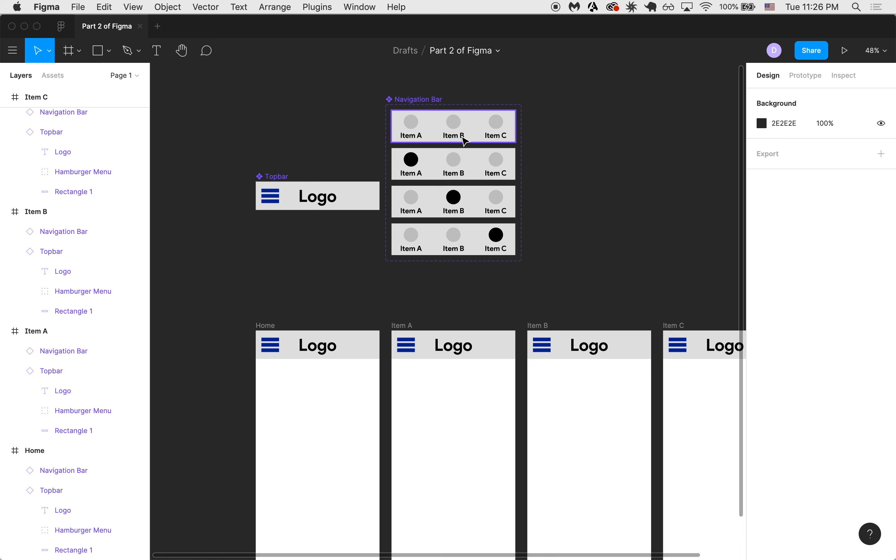
scroll(466, 141, down, 5)
scroll(466, 141, up, 3)
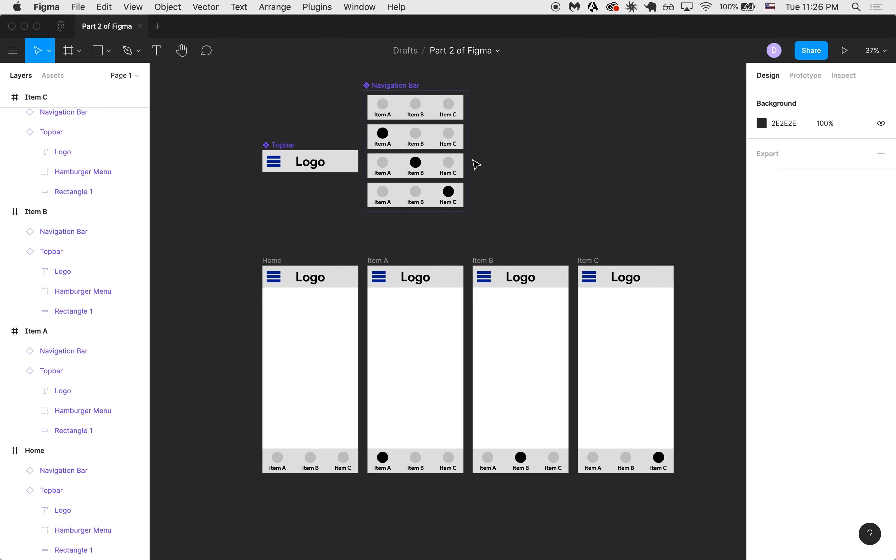
scroll(447, 259, down, 2)
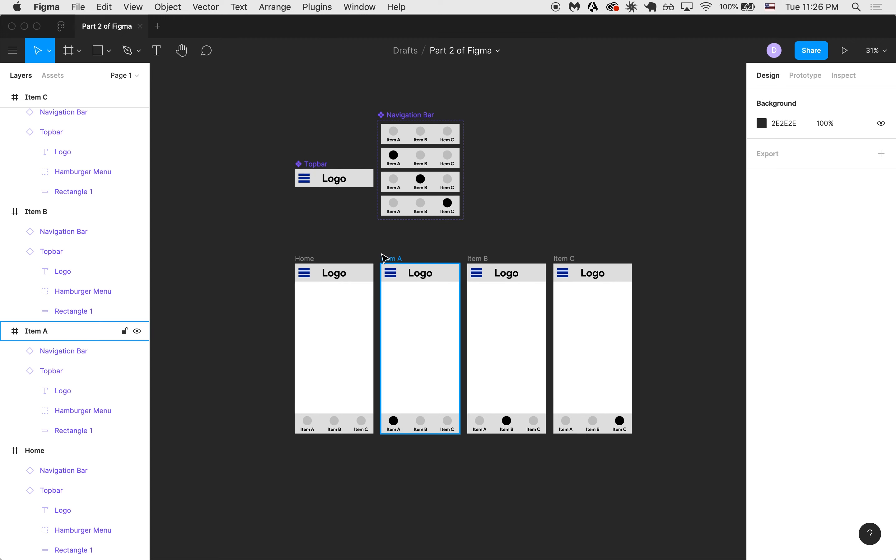
Step: Spread the Item A, Item B and Item C frames out with equal, wider gaps, at X positions of about 3526, 4154 and 4782
drag(637, 453, 666, 460)
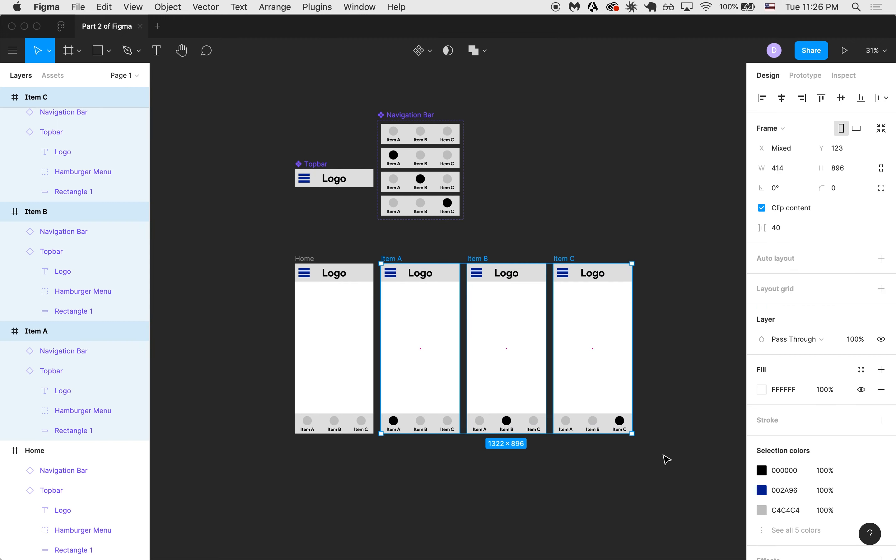
drag(506, 409, 549, 412)
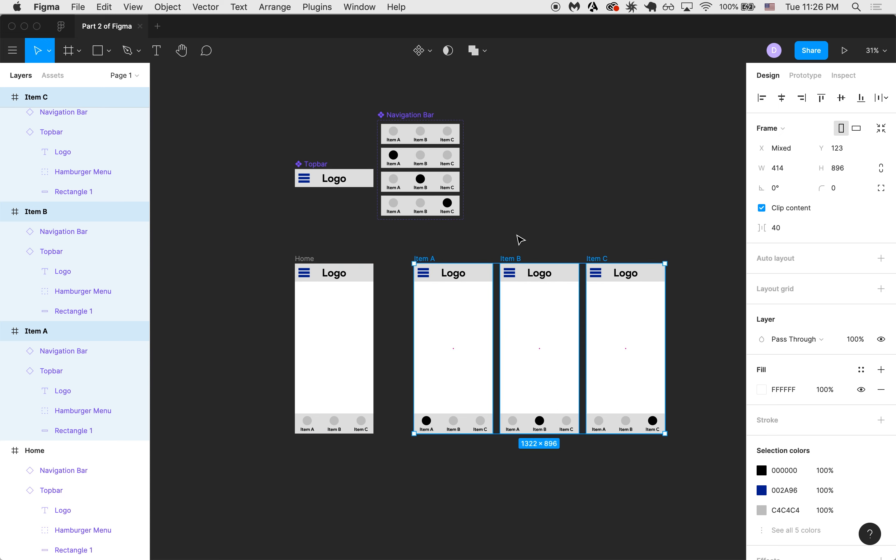
click(507, 243)
drag(657, 406, 691, 449)
scroll(690, 449, right, 2)
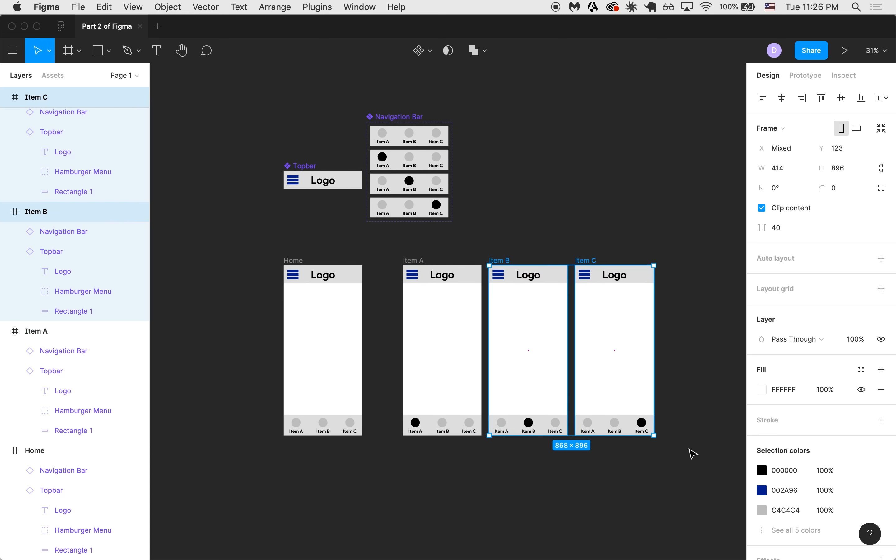
drag(559, 408, 592, 410)
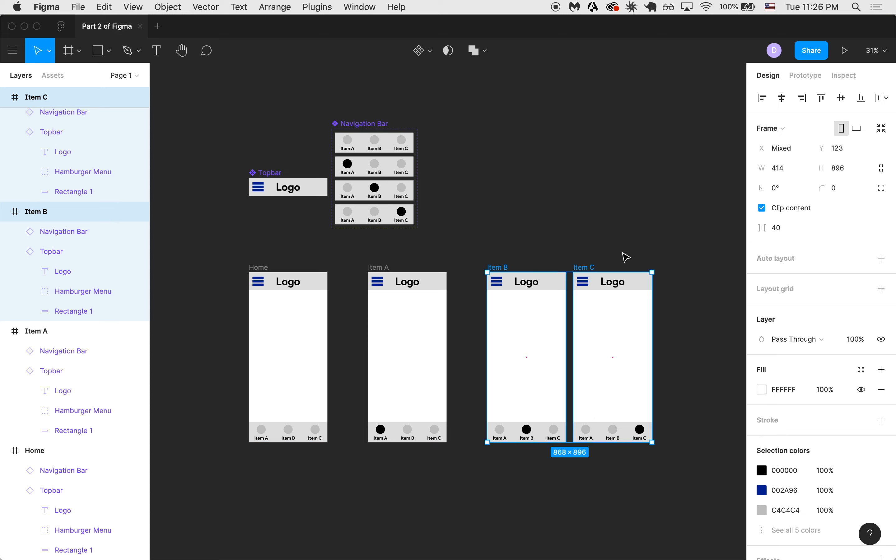
click(594, 263)
drag(587, 268, 624, 270)
click(440, 257)
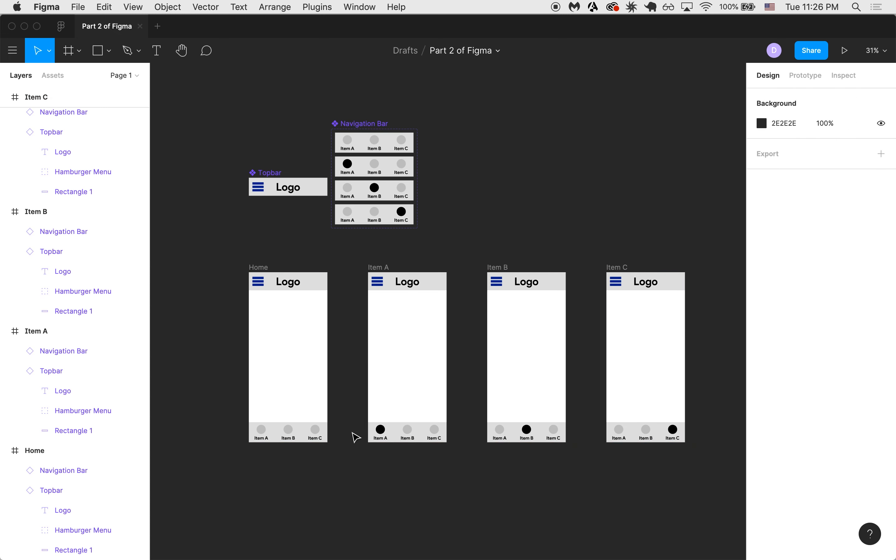
Step: Add the text "Home" to the Home frame, placed at about X 131, Y 409 and center-aligned
scroll(260, 382, up, 3)
key(t)
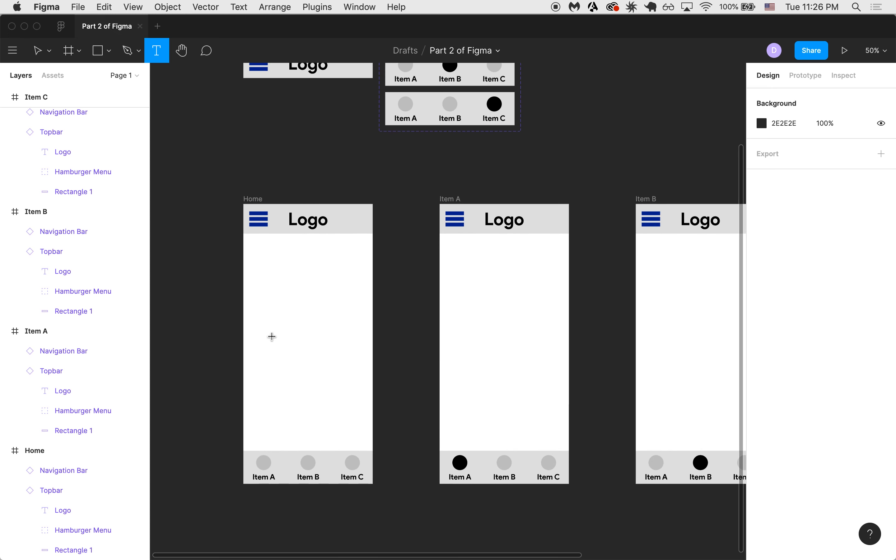
click(272, 336)
text(Home)
key(Escape)
drag(296, 352, 314, 348)
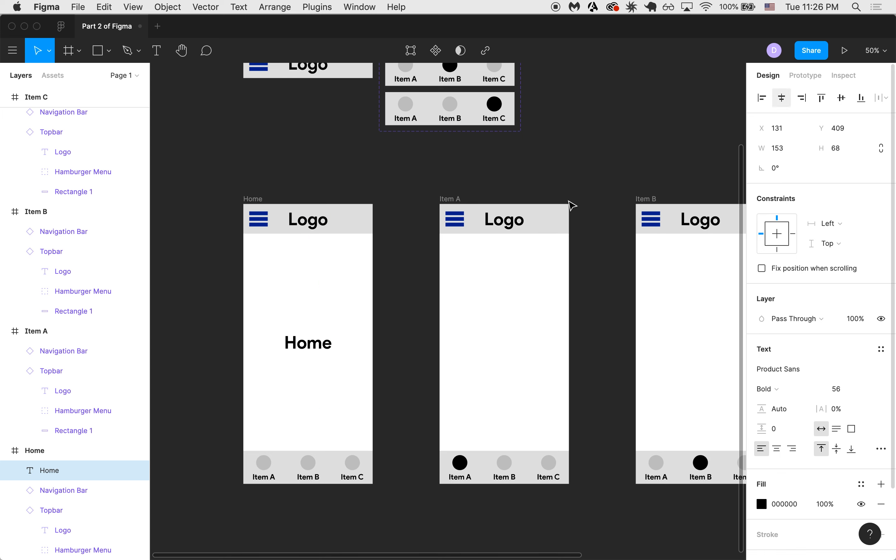
key(alt+super+t)
Step: Paste the page text into the Item A frame and change it to "Item A"
click(458, 200)
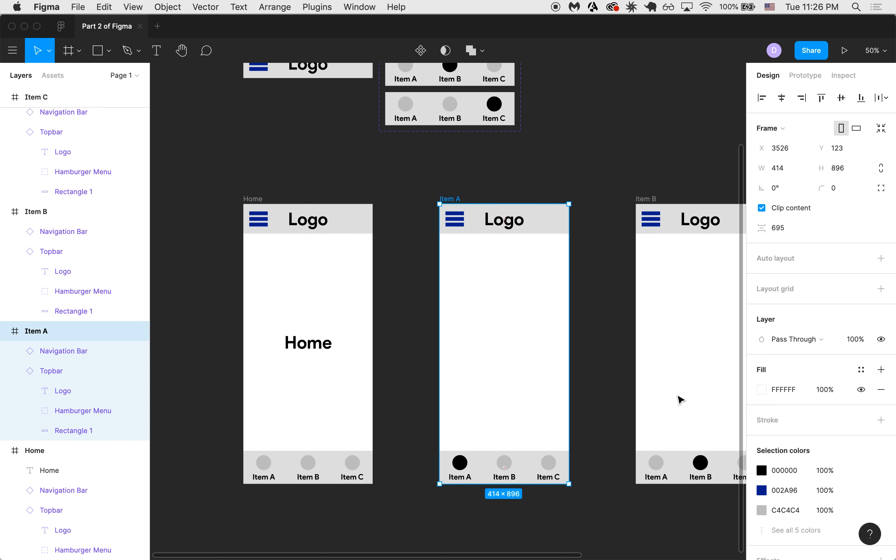
key(super+v)
double_click(506, 344)
text(item)
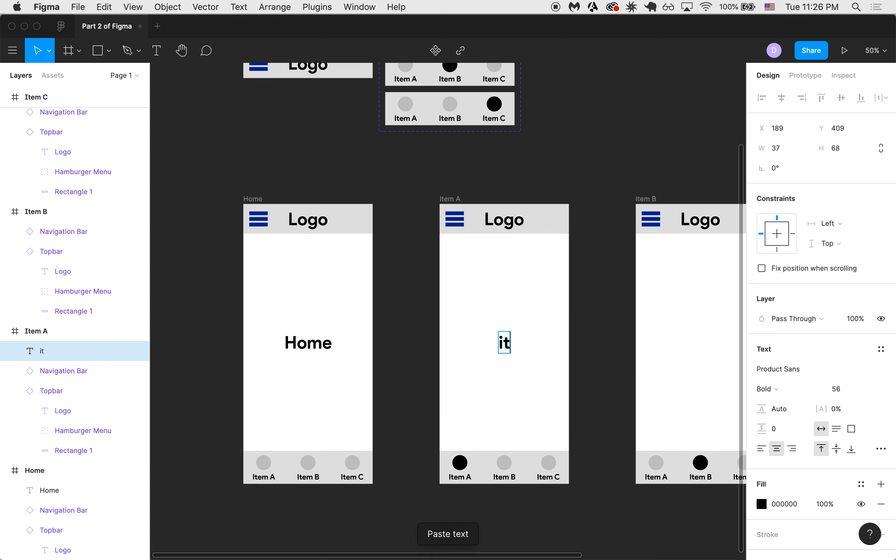
key(BackSpace)
key(BackSpace)
key(BackSpace)
key(BackSpace)
text(Item A)
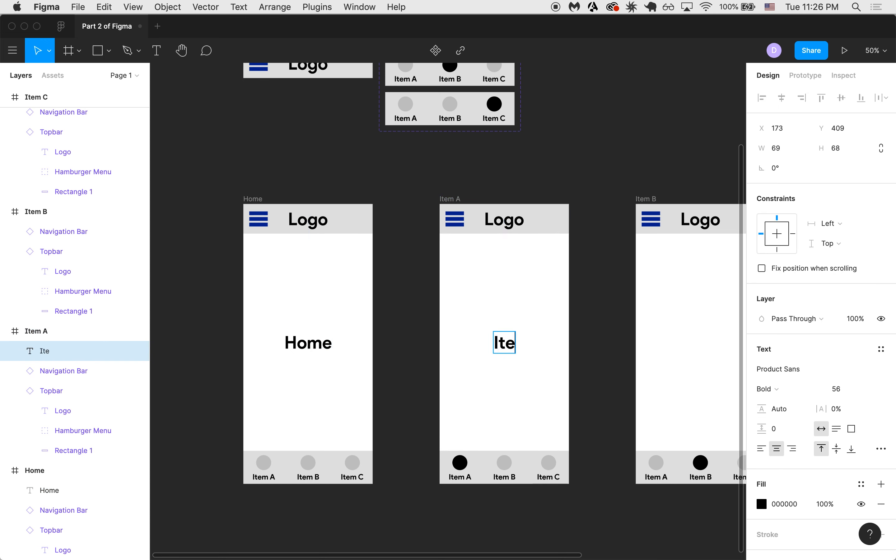
key(Escape)
Step: Paste the page text into the Item B frame and change it to "Item B"
scroll(506, 350, right, 3)
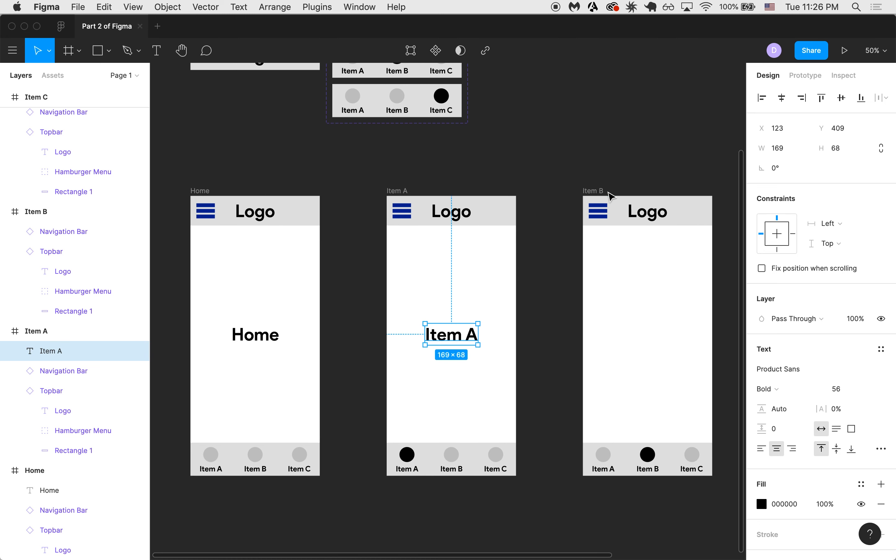
click(594, 191)
key(super+v)
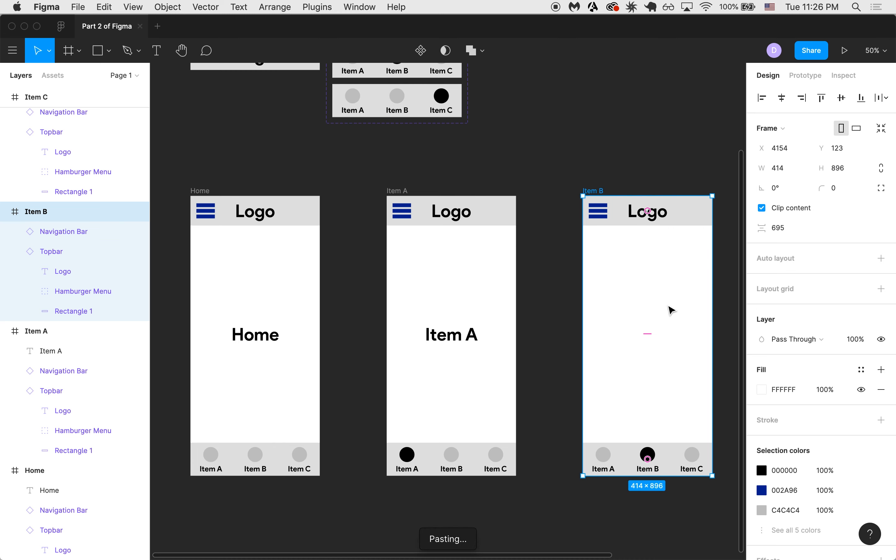
key(Return)
key(super+c)
key(Right)
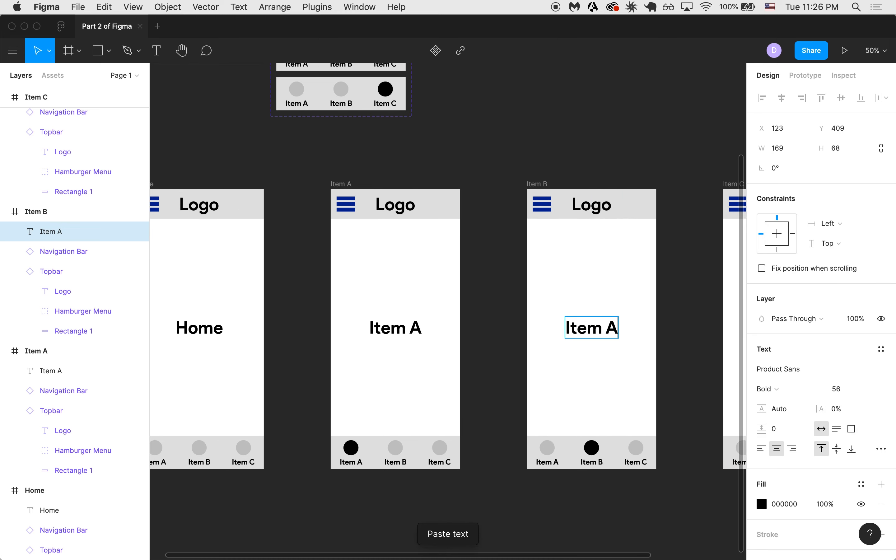
key(BackSpace)
text(B)
key(Escape)
Step: Paste the page text into the Item C frame and change it to "Item C"
scroll(672, 175, right, 3)
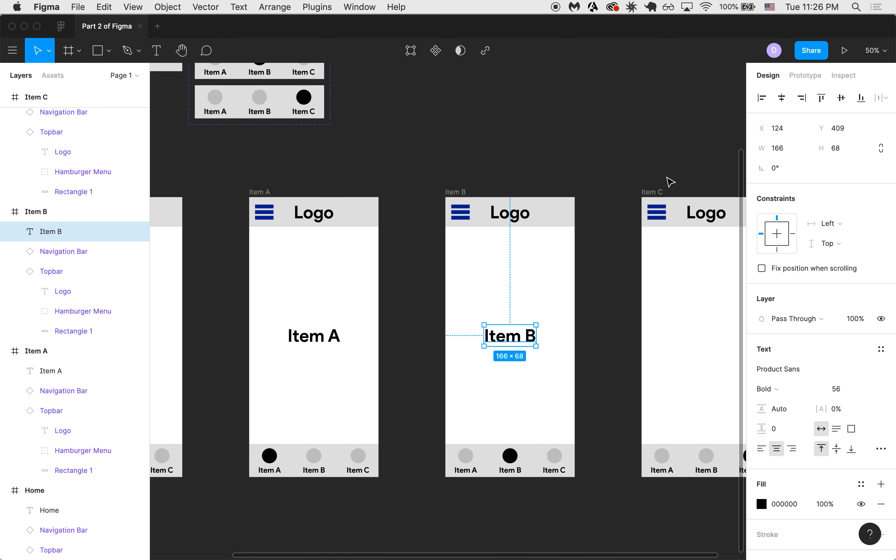
click(659, 198)
scroll(615, 383, right, 3)
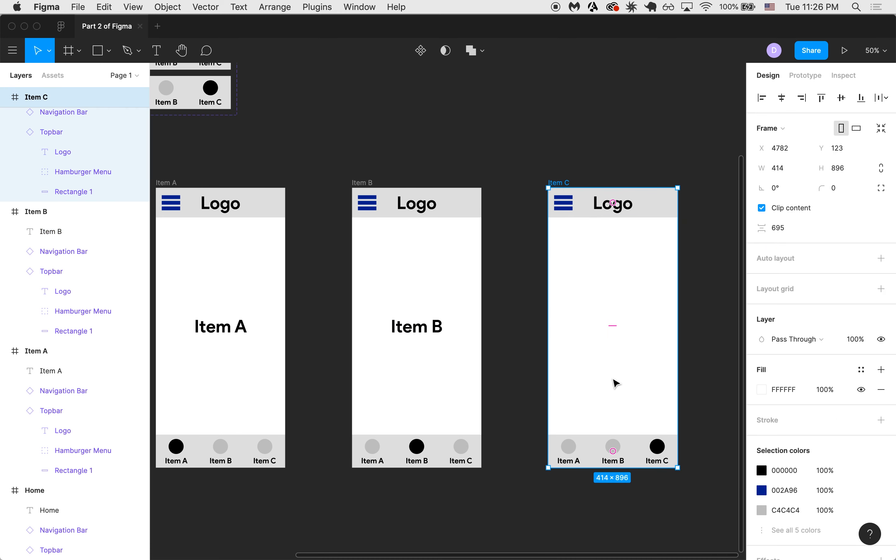
key(super+v)
key(Return)
key(Right)
key(BackSpace)
text(C)
key(Escape)
key(Escape)
Step: Try to move the Home text up to about Y 299 within its frame
scroll(452, 324, left, 6)
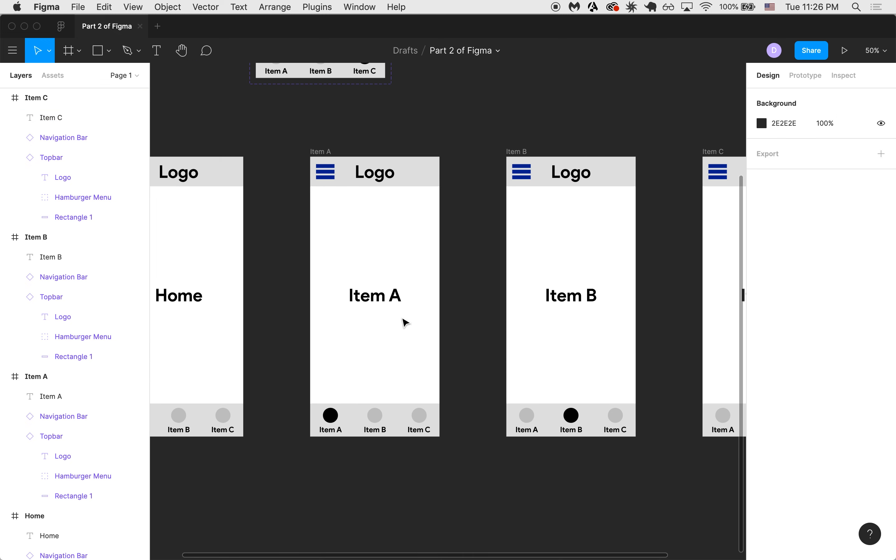
scroll(214, 327, left, 2)
click(295, 293)
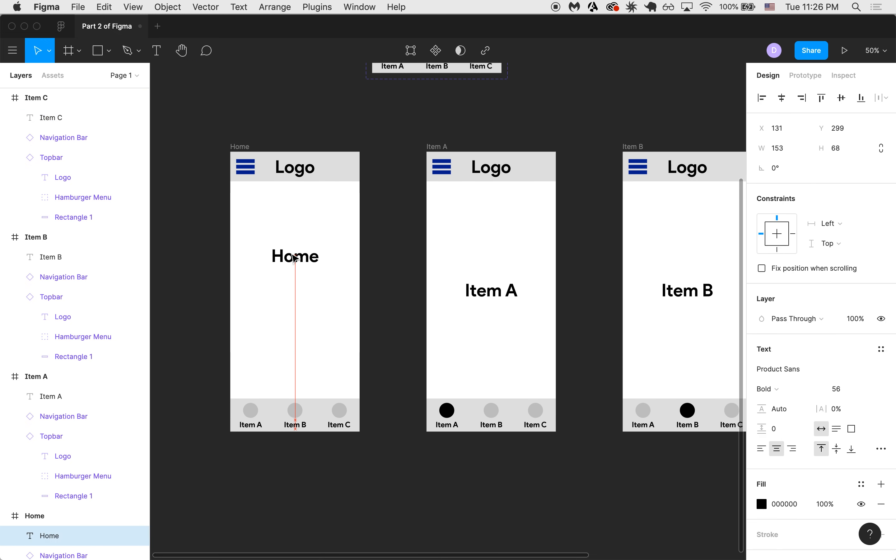
click(524, 292)
scroll(526, 294, right, 1)
scroll(526, 294, down, 5)
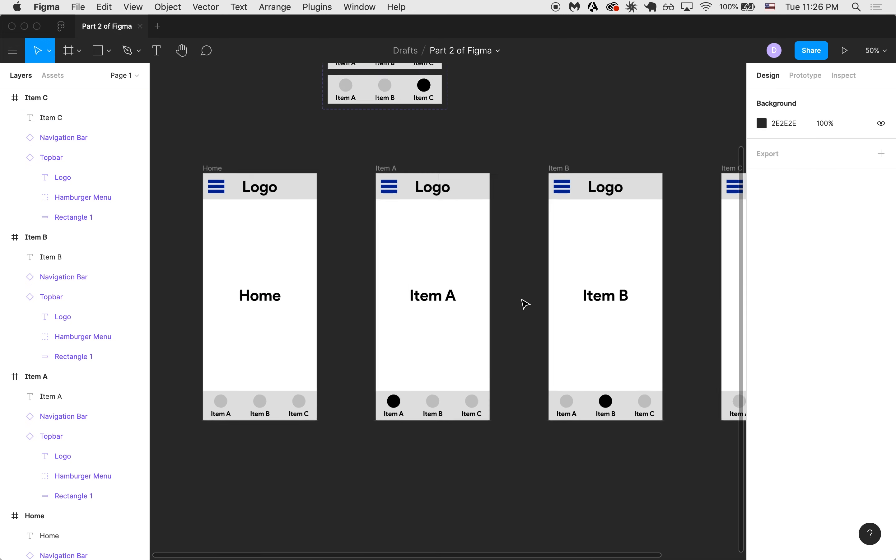
Step: Try to move the Home, Item A, Item B and Item C page texts up together, and undo the move
drag(256, 266, 607, 314)
scroll(458, 286, up, 3)
drag(341, 298, 341, 257)
key(super+z)
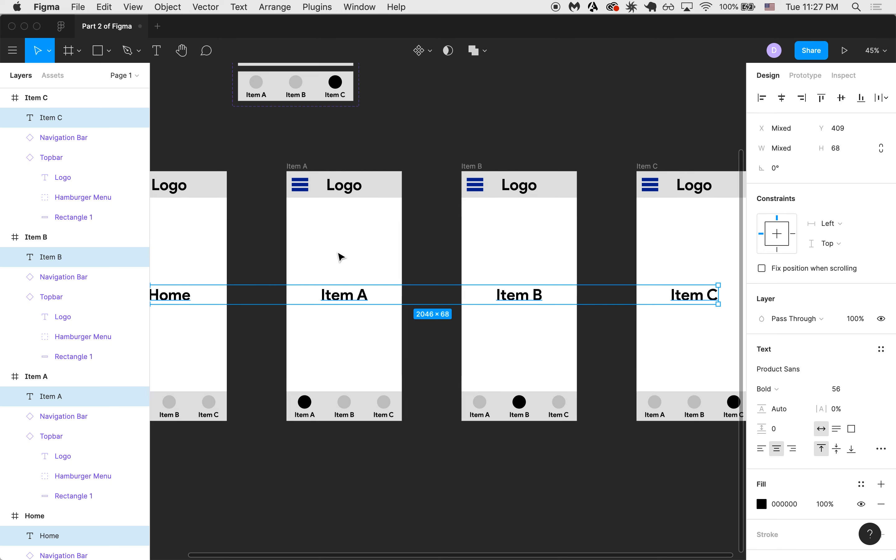
click(338, 252)
scroll(338, 253, left, 3)
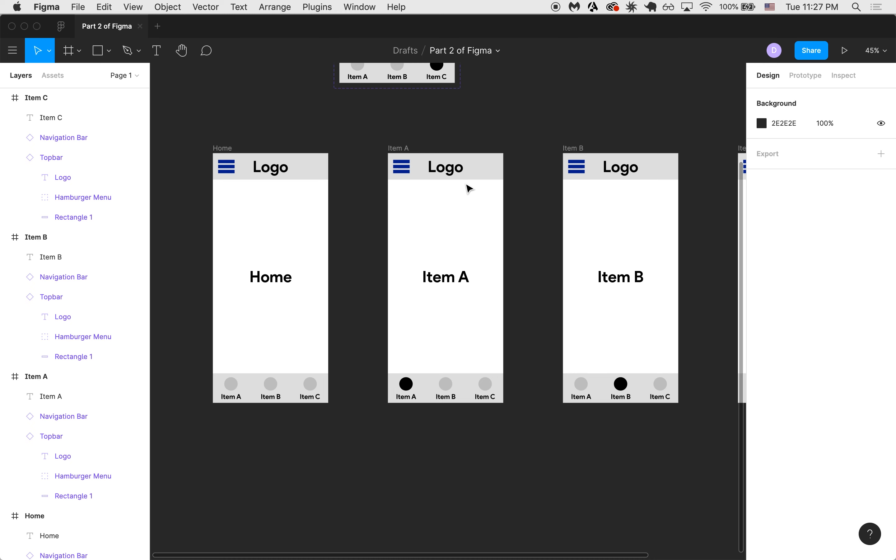
Step: Review the page texts and navigation bars of the Home, Item A, Item B and Item C frames
scroll(488, 296, right, 5)
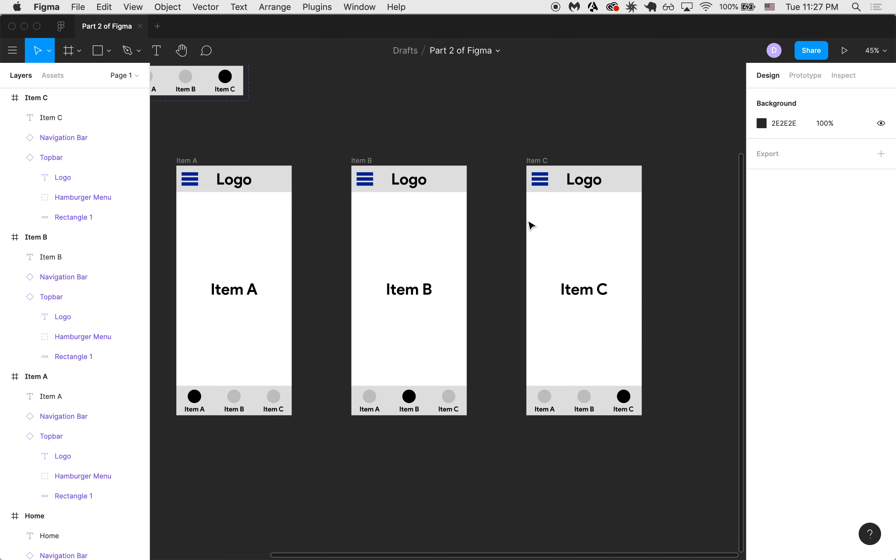
scroll(532, 226, left, 4)
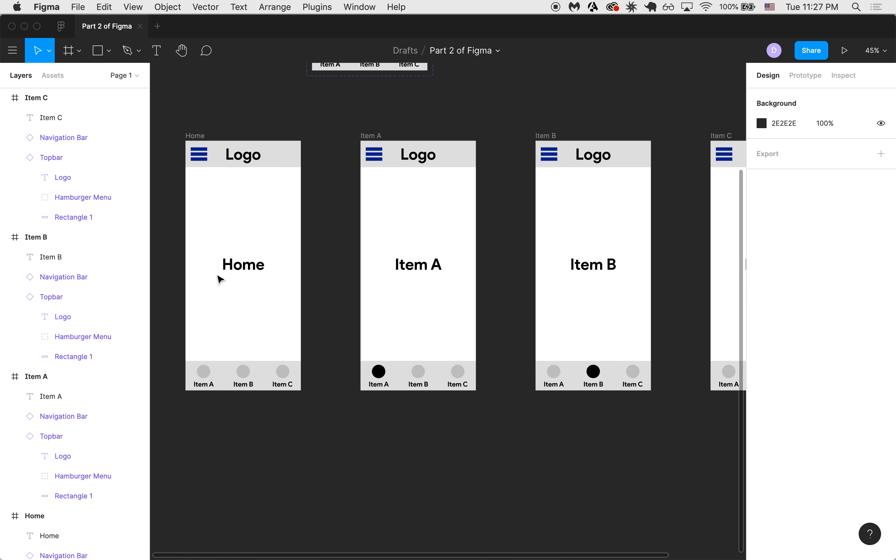
scroll(221, 280, up, 3)
scroll(222, 296, left, 3)
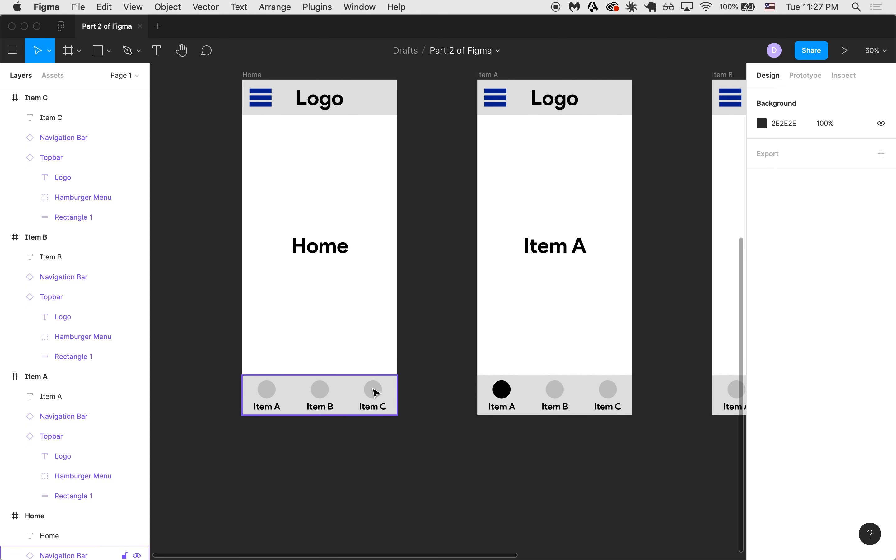
scroll(359, 397, right, 4)
scroll(361, 398, down, 3)
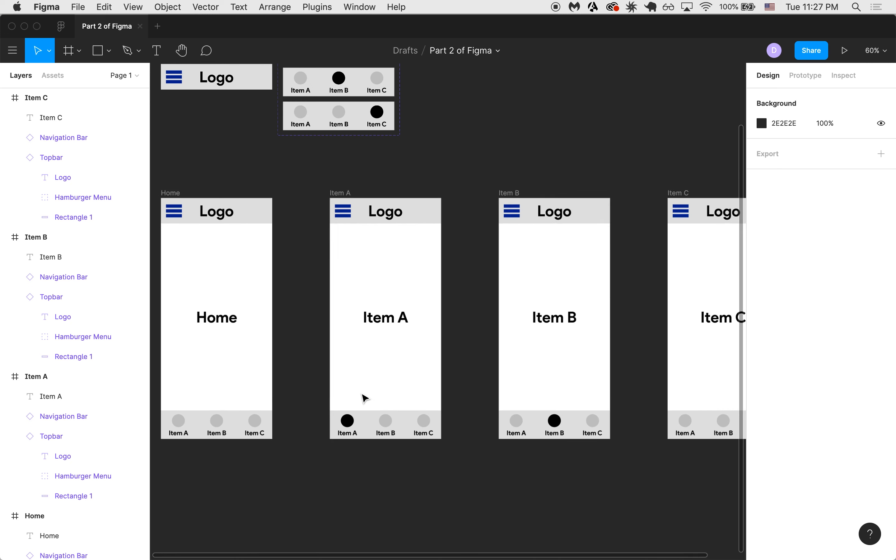
scroll(593, 368, right, 5)
scroll(594, 369, left, 10)
scroll(590, 368, down, 1)
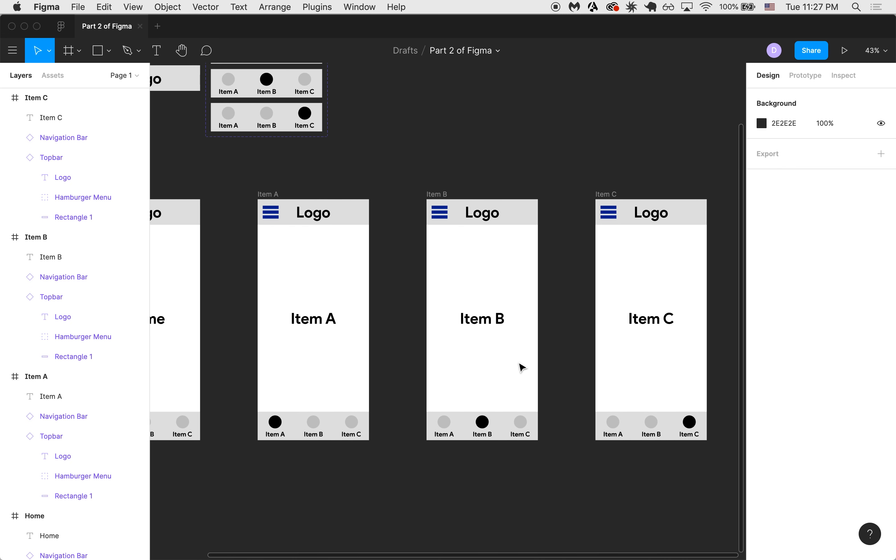
scroll(368, 328, right, 3)
scroll(368, 329, up, 1)
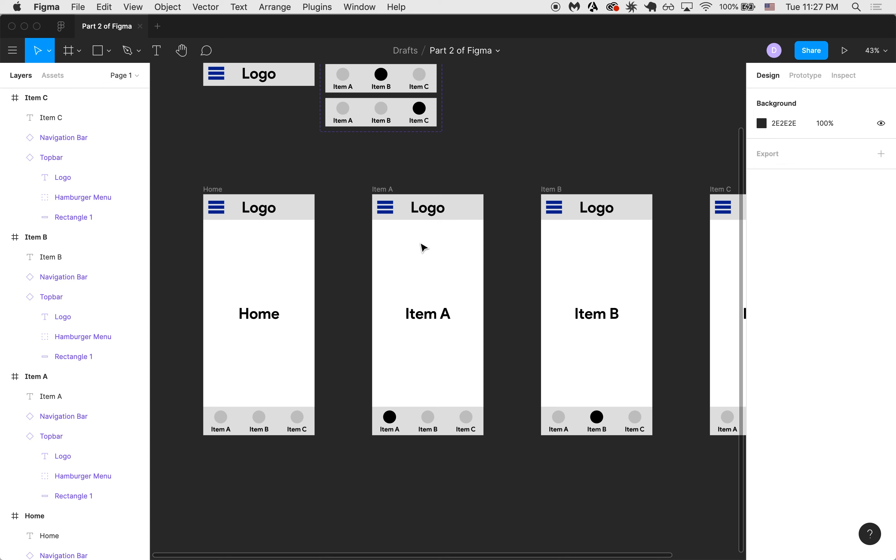
Step: Add a home icon, move it out of the Item A frame onto the canvas near the Topbar component, and scale it to 68 × 68
drag(467, 455, 262, 118)
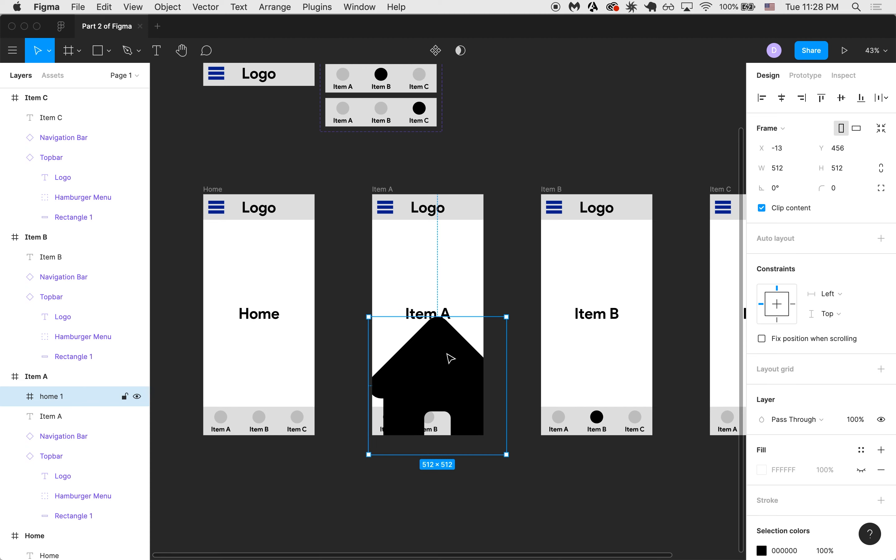
scroll(262, 118, up, 4)
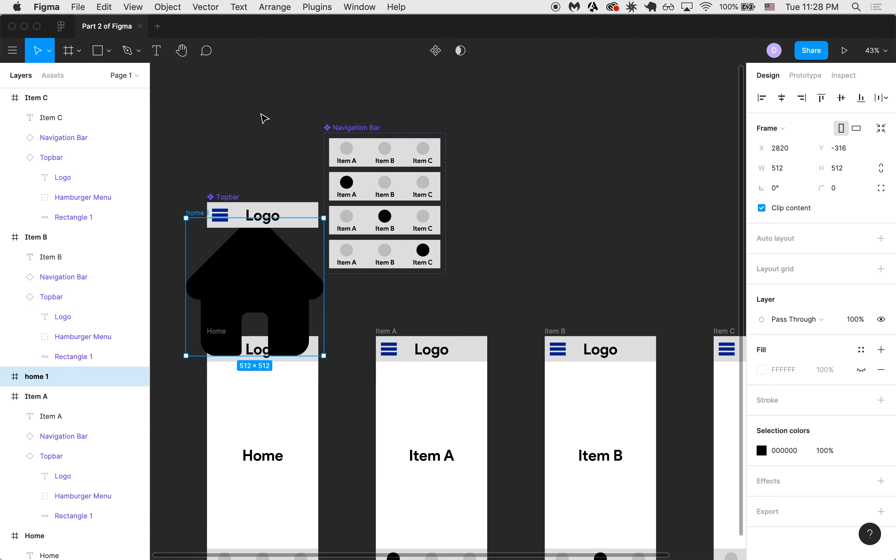
scroll(244, 321, up, 5)
drag(159, 377, 342, 197)
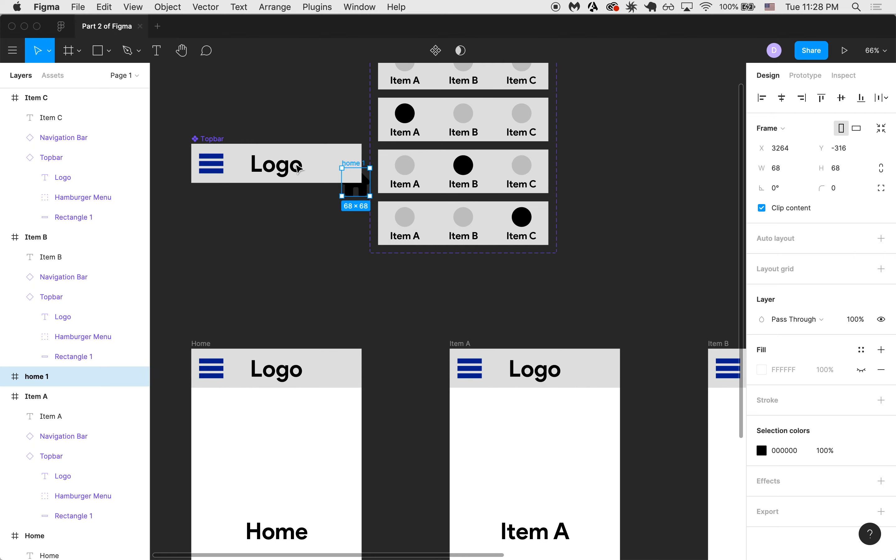
Step: Move the home icon into the main Topbar component, placing it to the right of the Logo text at X 336, Y 13
key(Delete)
double_click(299, 168)
scroll(315, 173, up, 3)
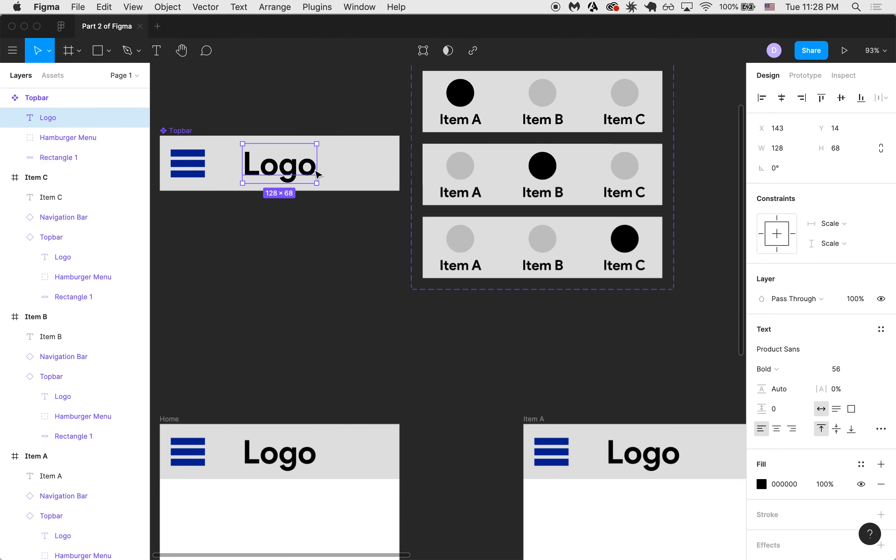
key(super+v)
drag(286, 169, 398, 173)
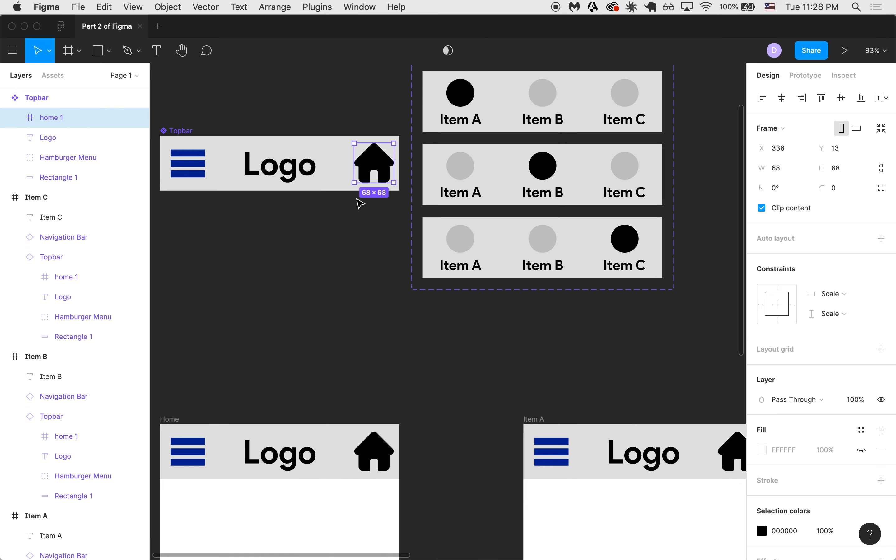
click(361, 203)
Step: Check the home icon in the Topbar component and in the Topbar of each of the four frames
scroll(360, 203, down, 3)
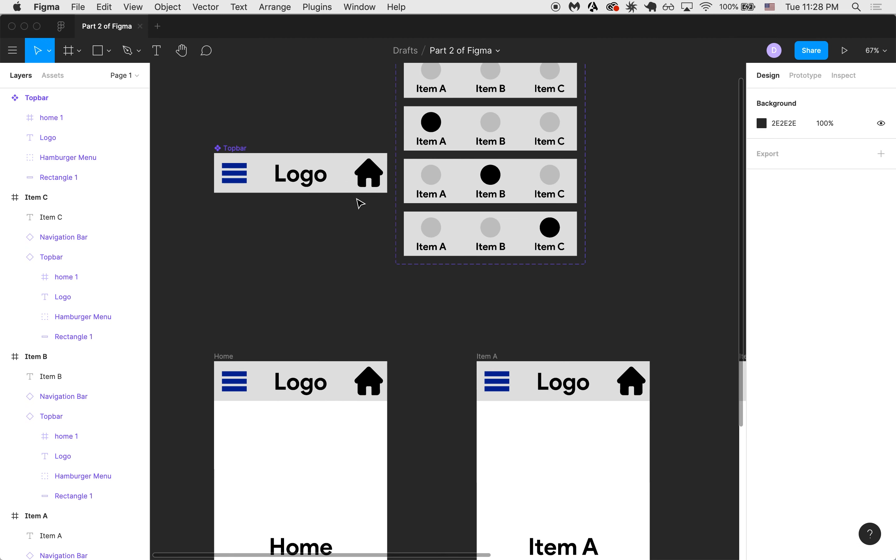
scroll(360, 203, down, 3)
scroll(358, 202, down, 2)
scroll(358, 202, up, 3)
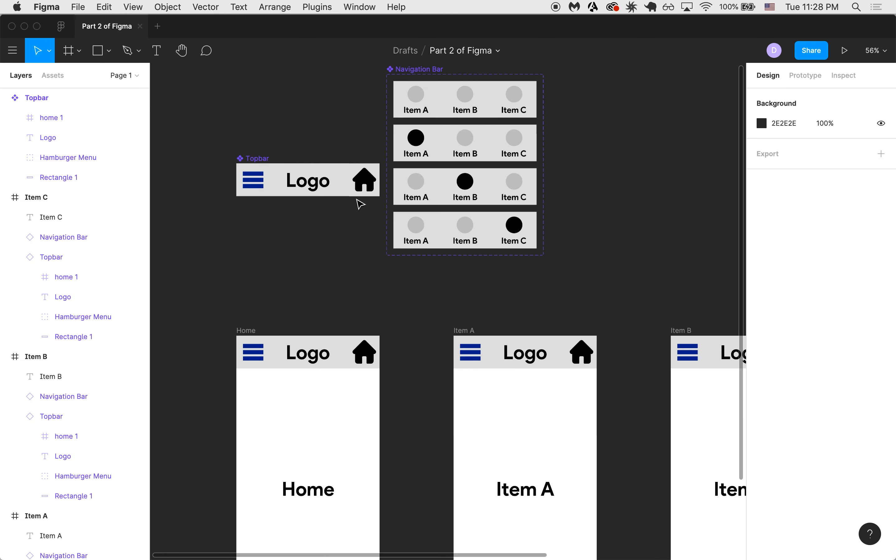
scroll(357, 183, down, 1)
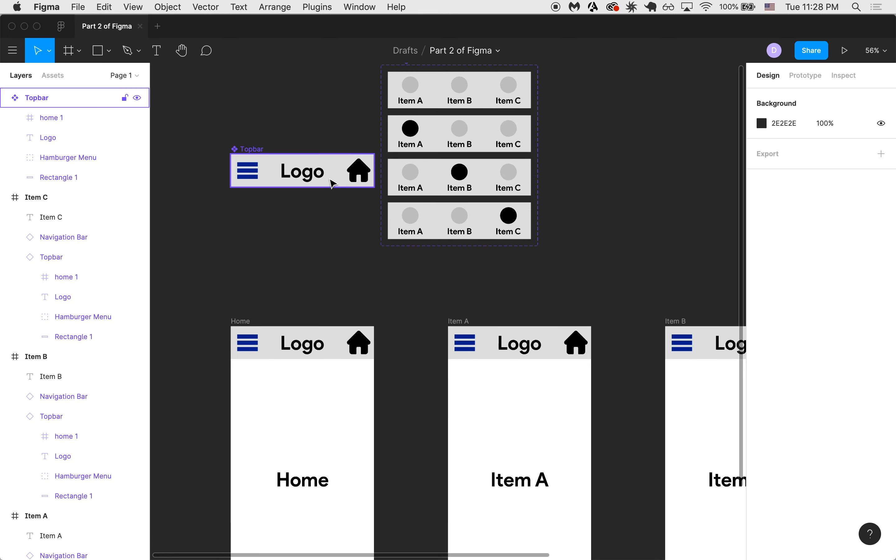
scroll(410, 283, right, 2)
scroll(410, 283, down, 3)
scroll(412, 290, down, 3)
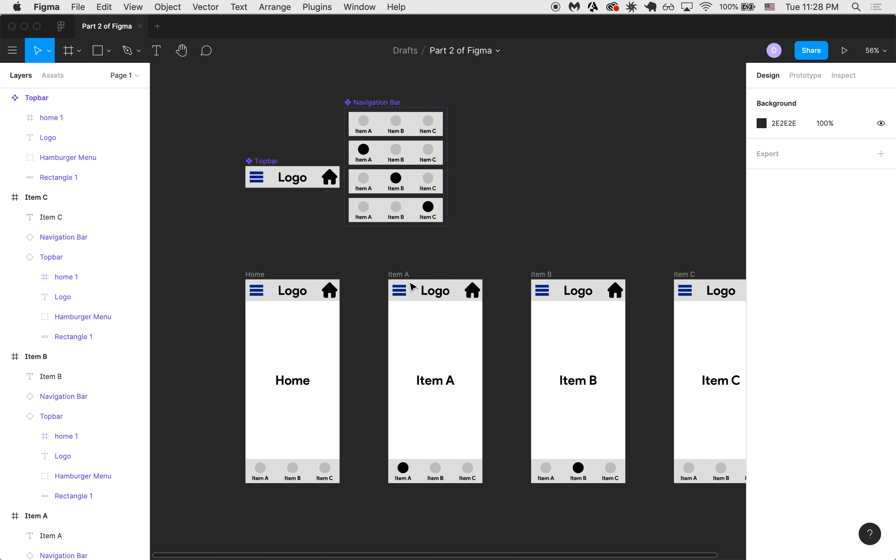
scroll(356, 296, right, 2)
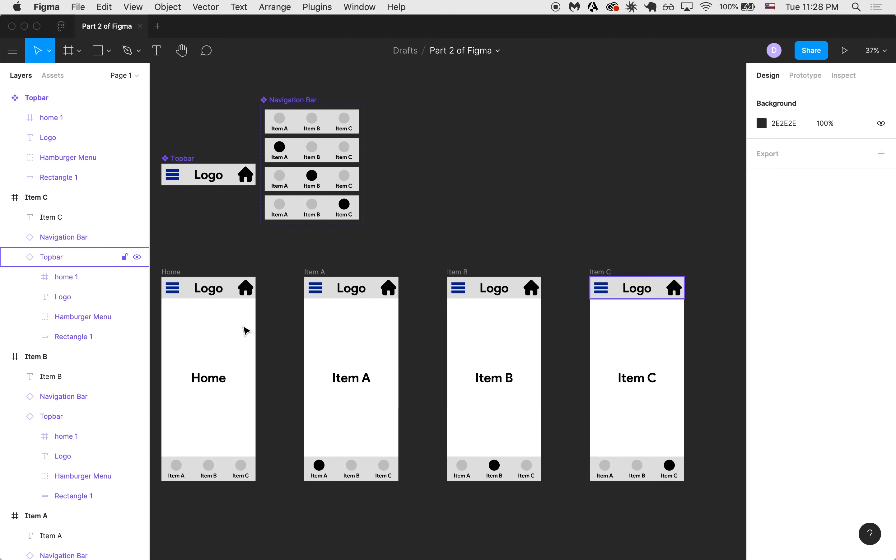
Step: Inspect the complete layout of the four frames, including each one's highlighted navigation item
scroll(246, 331, left, 2)
scroll(246, 330, down, 1)
scroll(246, 330, up, 2)
scroll(246, 330, up, 2)
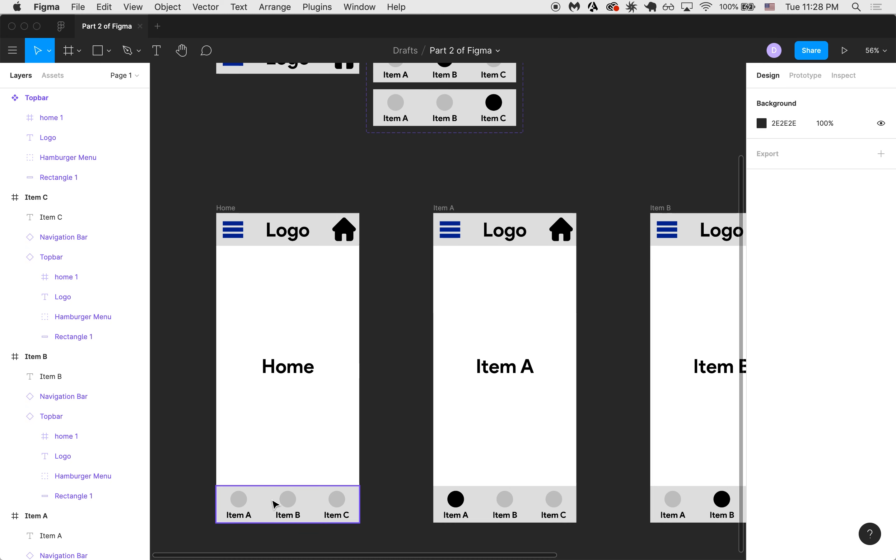
scroll(390, 442, right, 5)
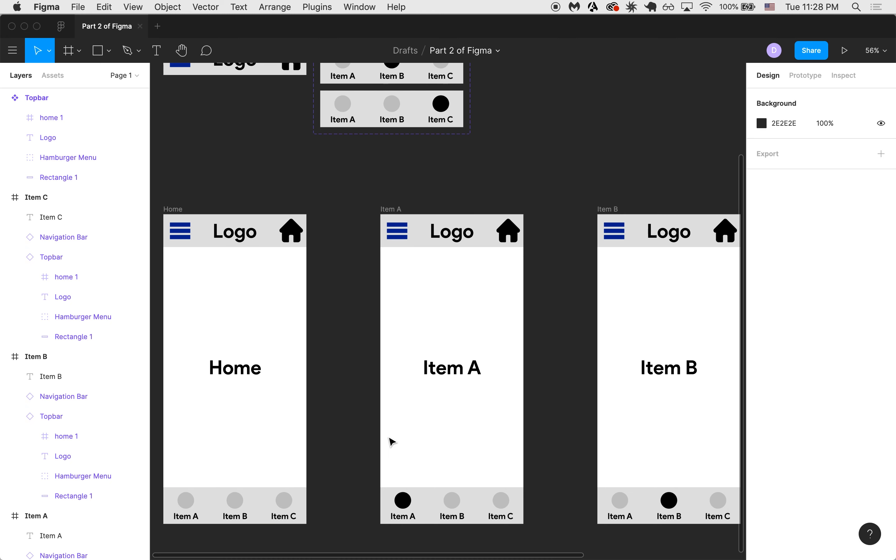
scroll(419, 433, right, 5)
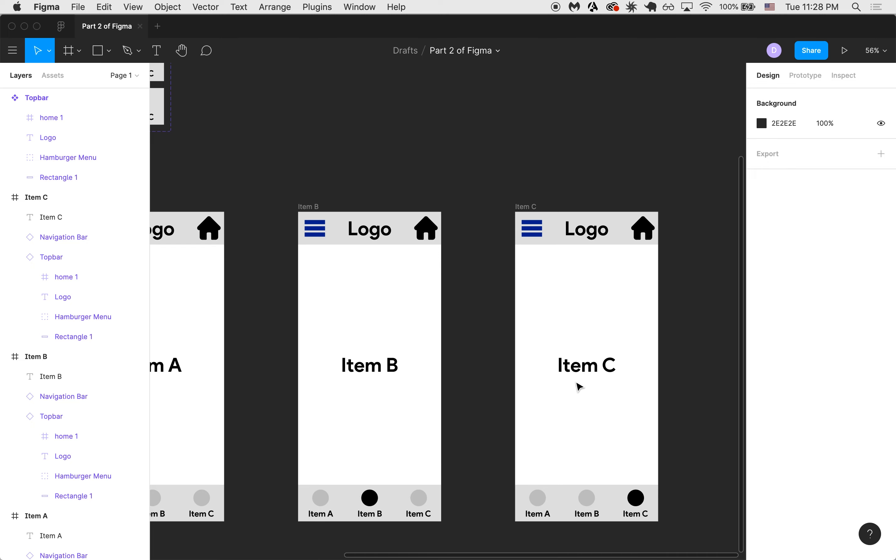
scroll(561, 319, left, 3)
scroll(562, 319, down, 2)
scroll(565, 323, down, 5)
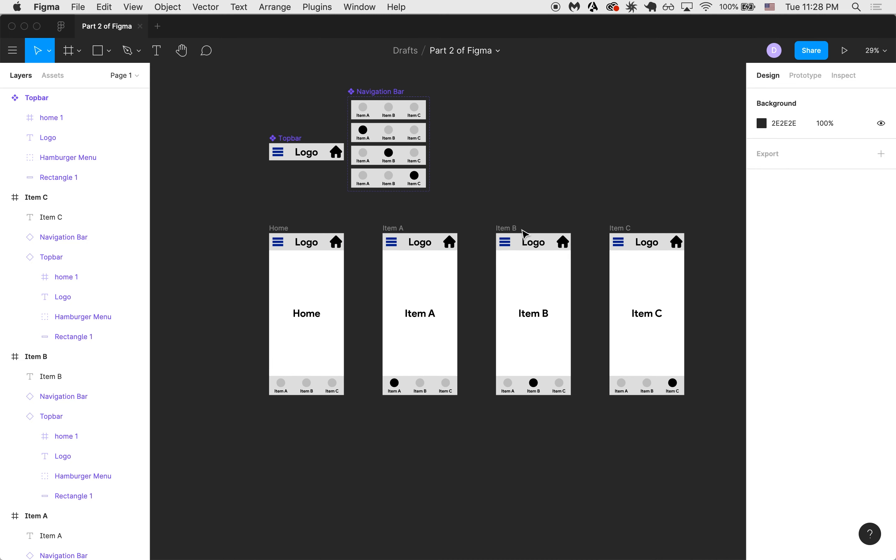
scroll(211, 354, up, 5)
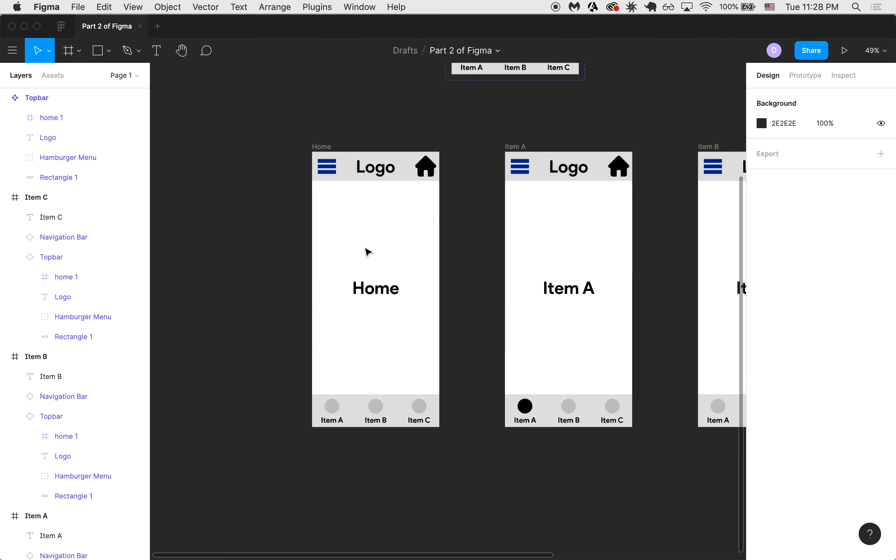
scroll(366, 253, up, 1)
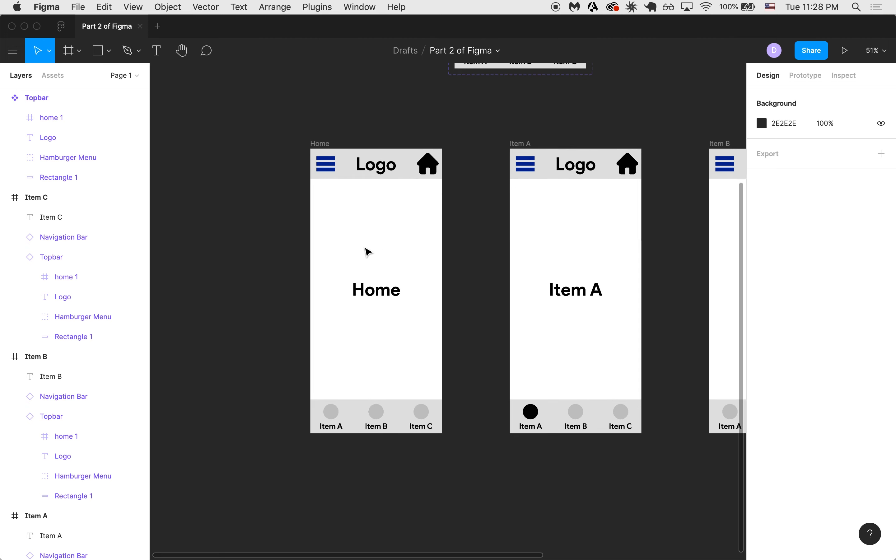
Step: Examine the prototype device, background and starting frame settings, and return to the design settings
click(809, 79)
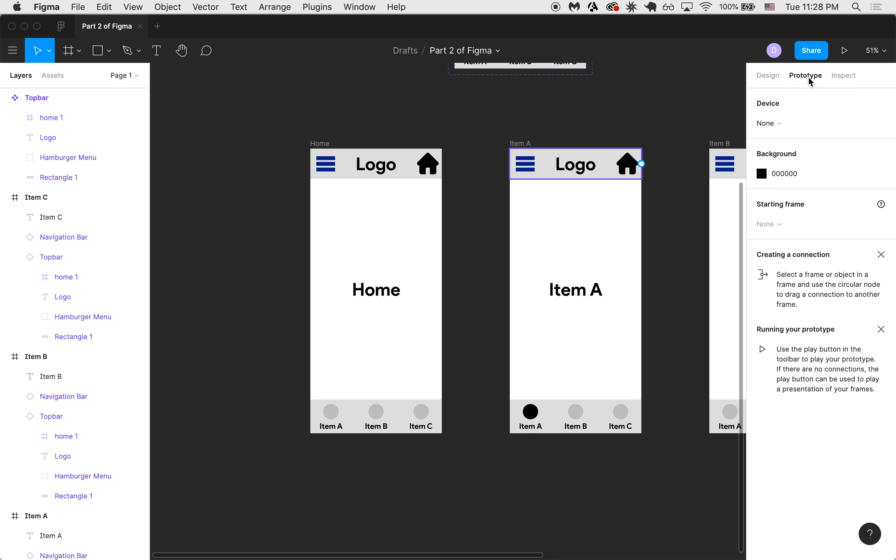
click(658, 89)
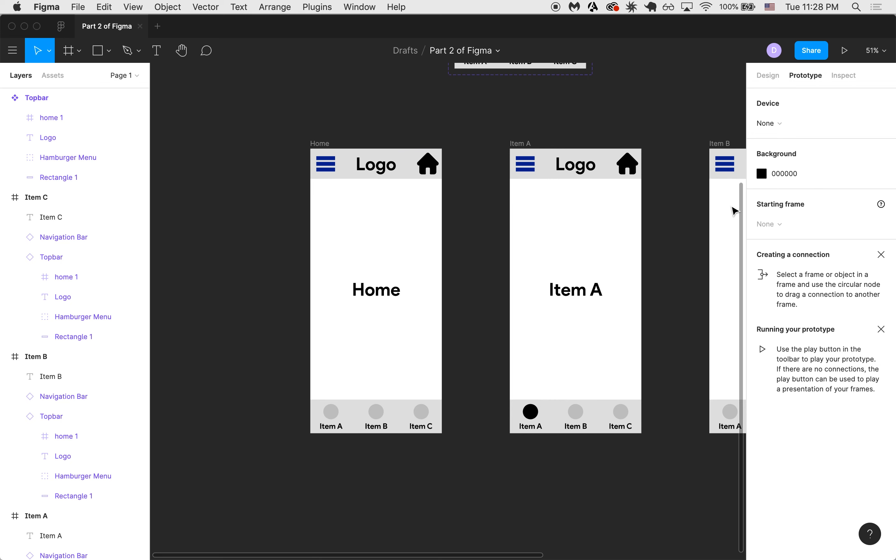
click(327, 143)
click(768, 76)
scroll(476, 173, down, 5)
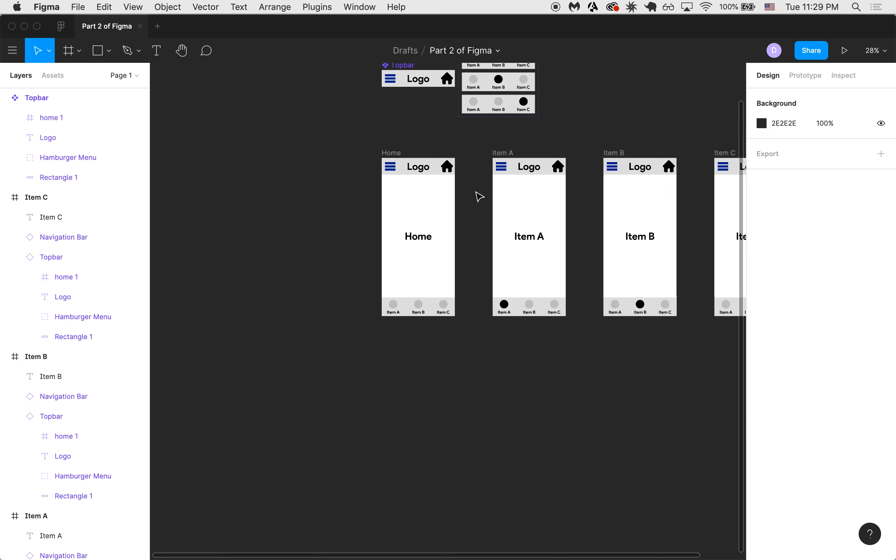
Step: Look at the phone frame presets and the Home frame's prototype settings, leaving the prototype settings open with nothing selected
key(f)
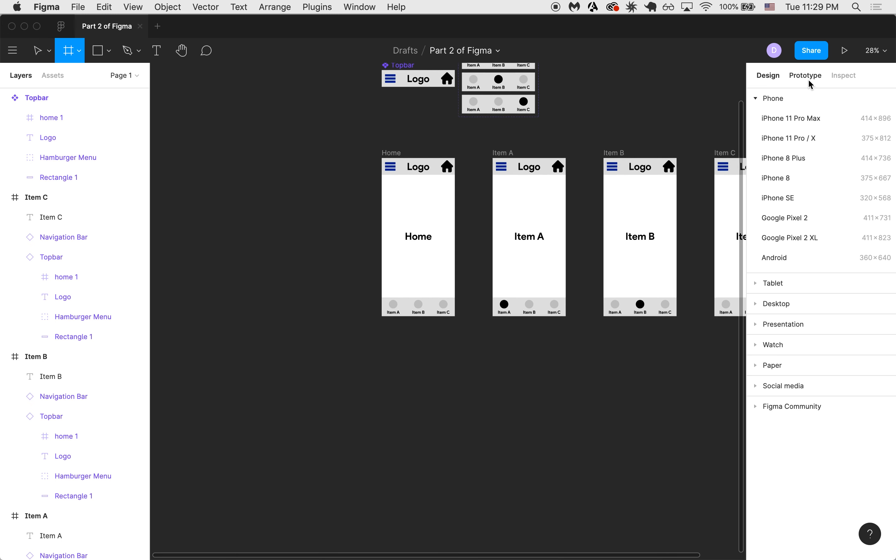
click(819, 80)
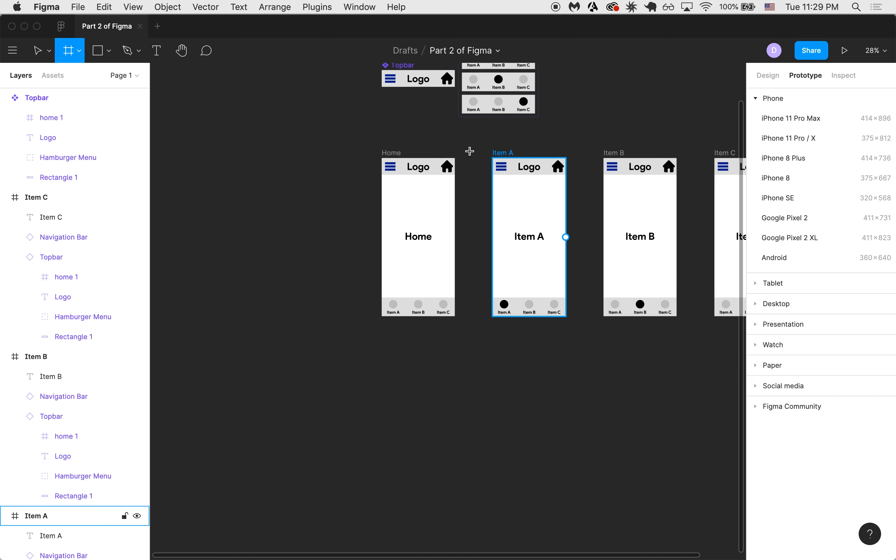
scroll(382, 163, up, 2)
click(396, 151)
key(v)
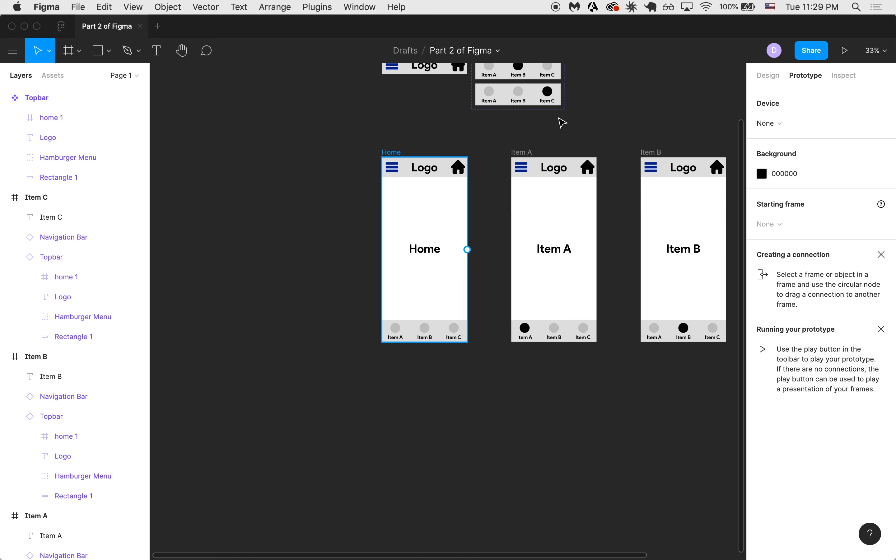
click(467, 186)
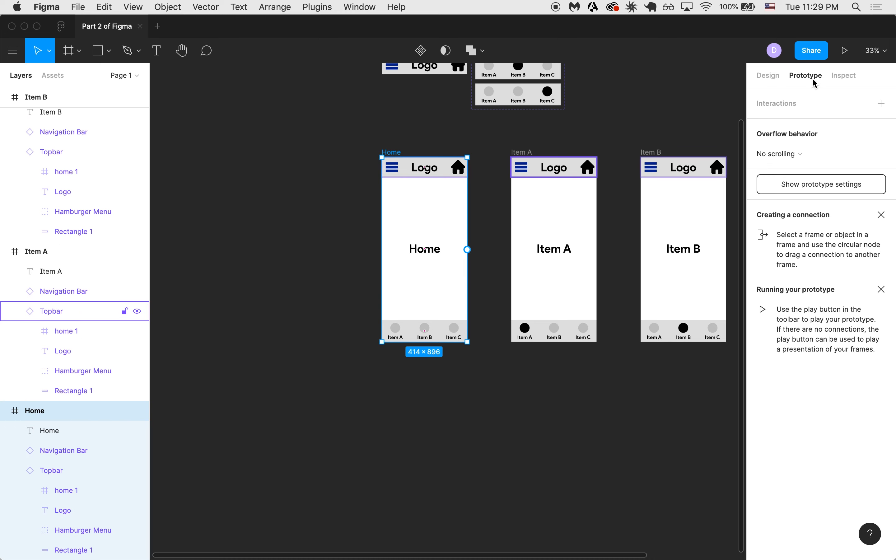
click(432, 150)
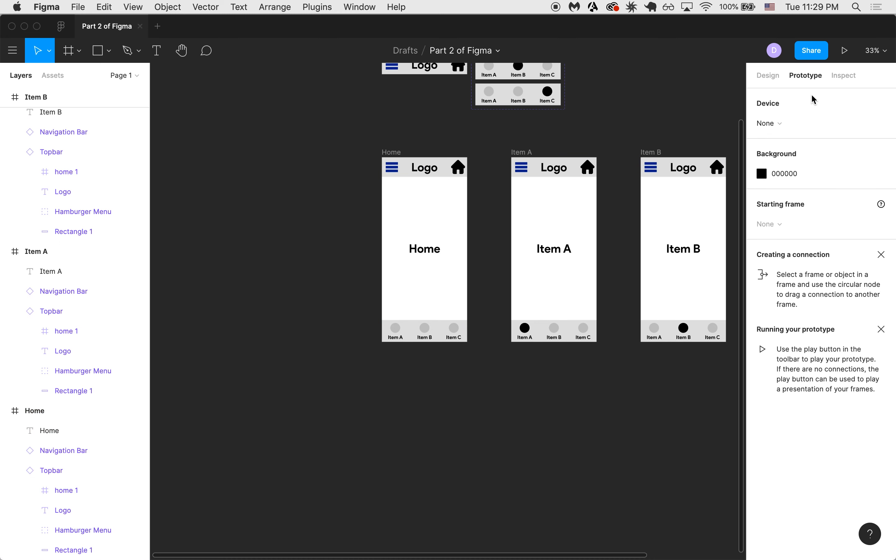
Step: Set the prototype device to iPhone 11 Pro Max and look through its model colours, keeping Gold
click(775, 123)
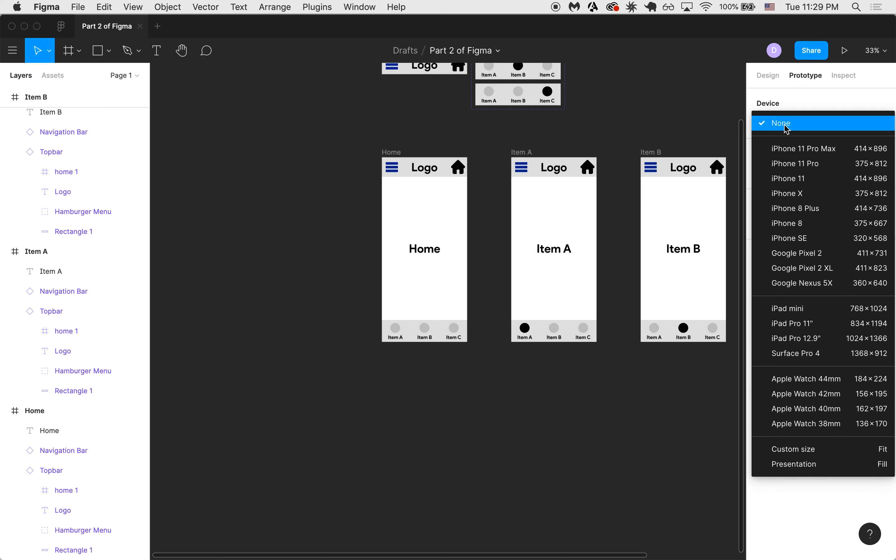
click(810, 152)
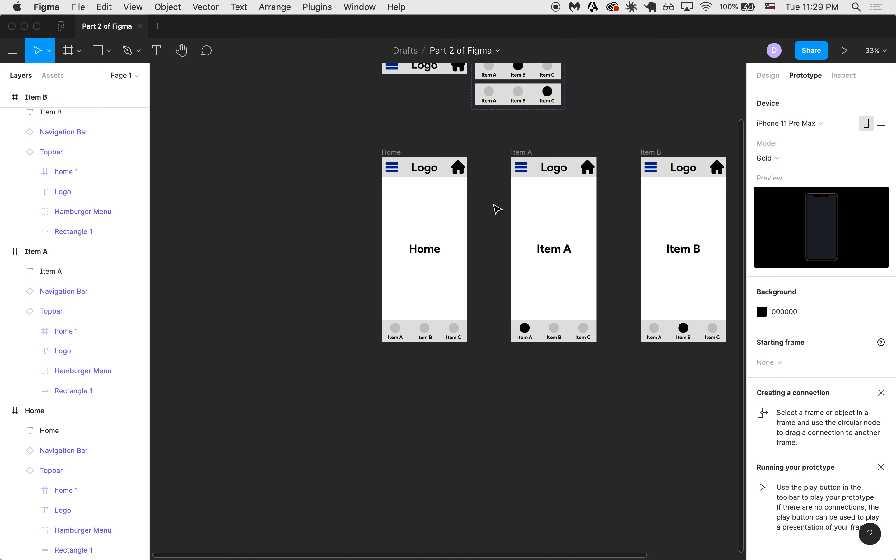
scroll(497, 209, right, 5)
click(786, 158)
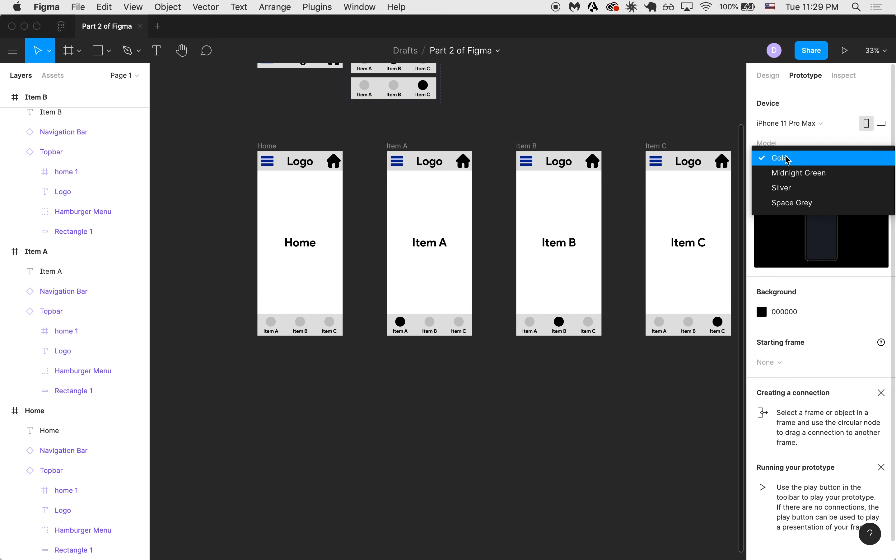
click(797, 144)
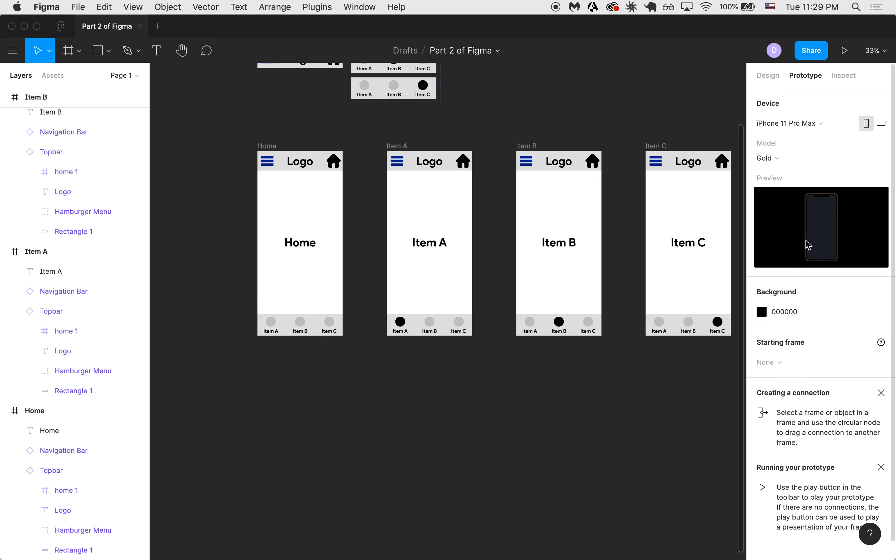
scroll(270, 163, up, 3)
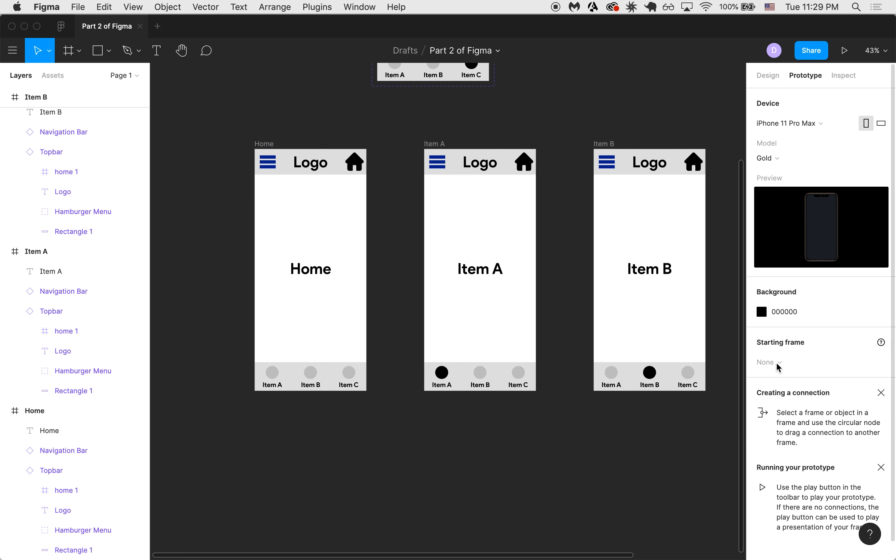
click(264, 146)
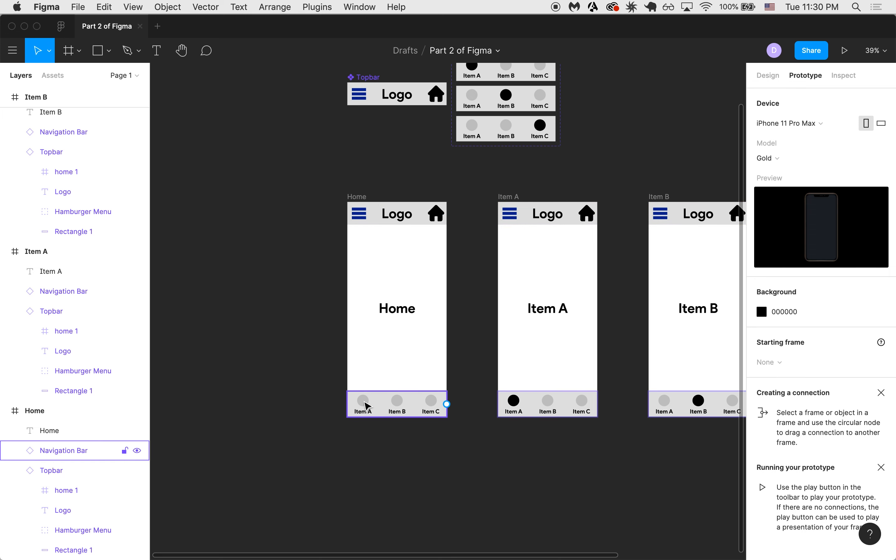
click(368, 407)
double_click(368, 406)
mouse_move(376, 411)
mouse_down()
mouse_move(490, 342)
mouse_move(407, 352)
mouse_move(389, 404)
mouse_move(370, 408)
mouse_move(516, 321)
mouse_move(367, 405)
mouse_up()
scroll(367, 405, up, 5)
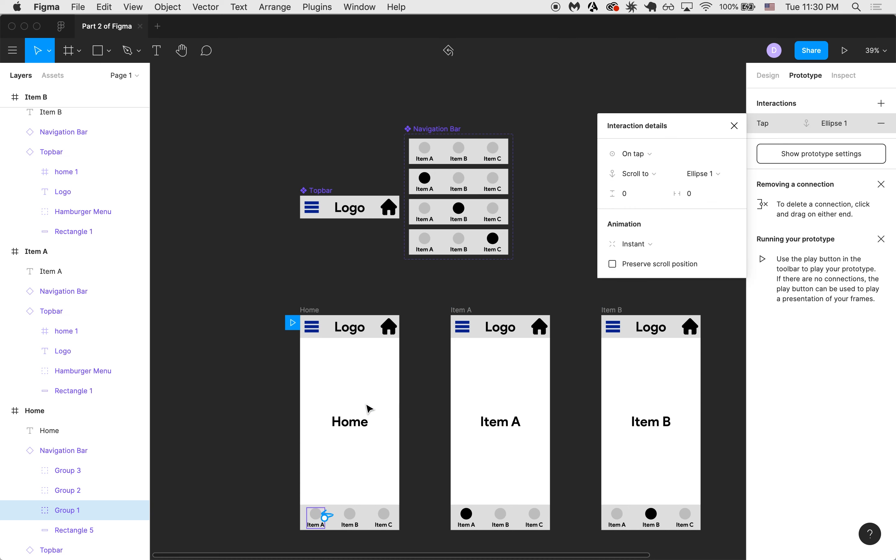
click(737, 128)
Step: Connect the Item A button in the Navigation Bar's Default variant to the Item A frame
click(463, 159)
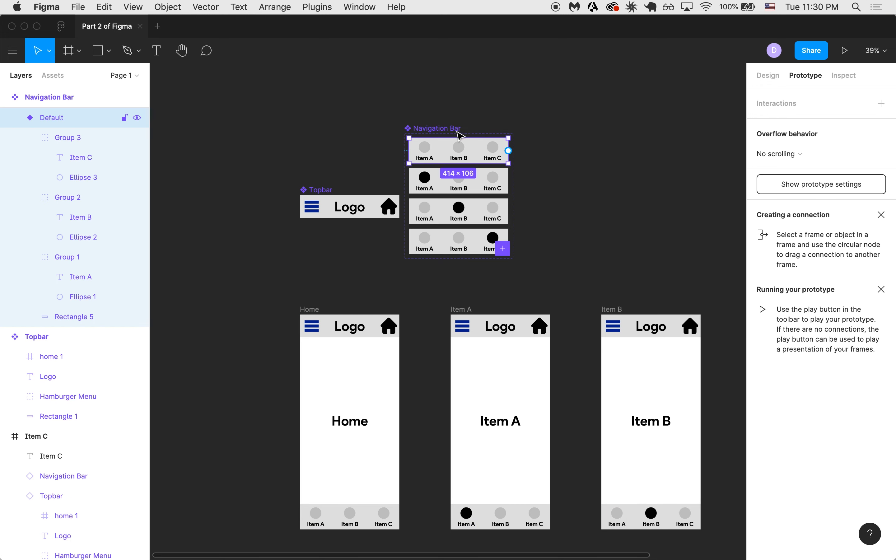
click(429, 153)
scroll(430, 152, down, 3)
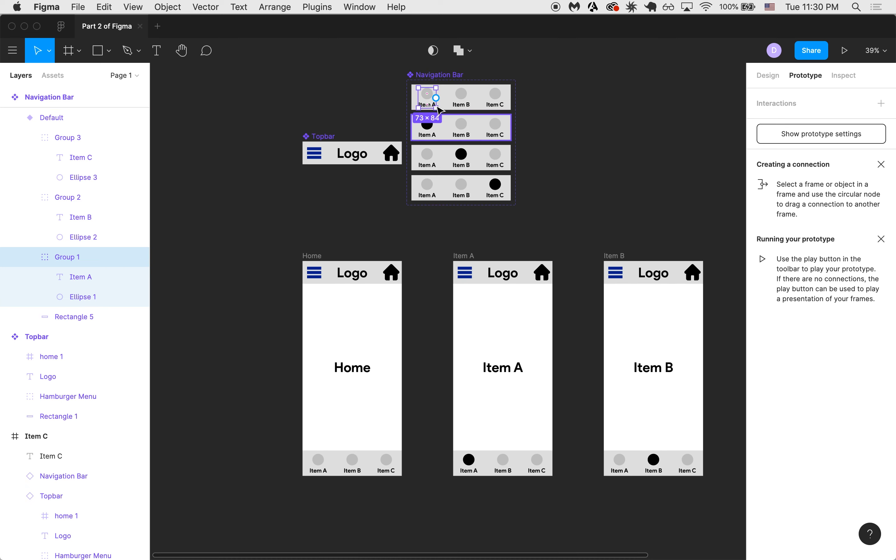
drag(436, 97, 476, 269)
Step: In the Navigation Bar's Default variant, connect the Item B button to the Item B frame and the Item C button to the Item C frame
click(463, 97)
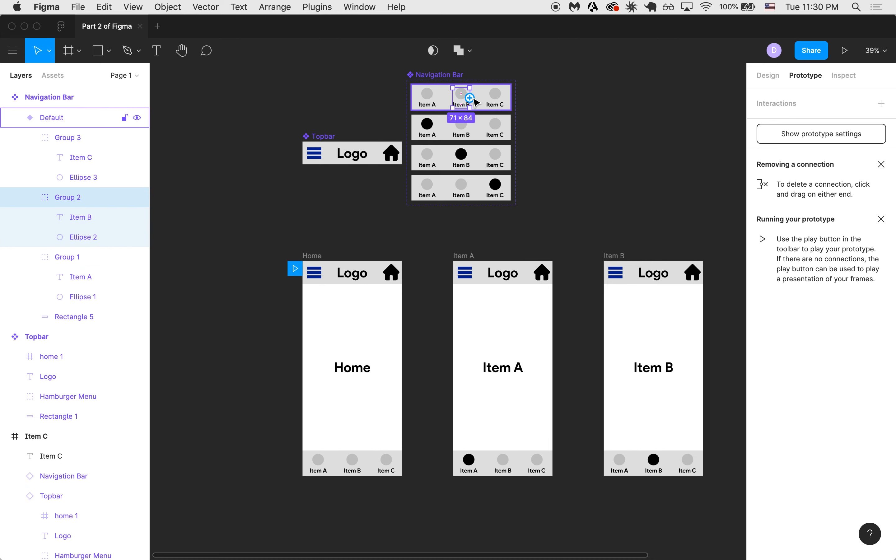
key(Escape)
click(469, 95)
drag(470, 97, 634, 272)
click(417, 97)
drag(429, 103, 704, 285)
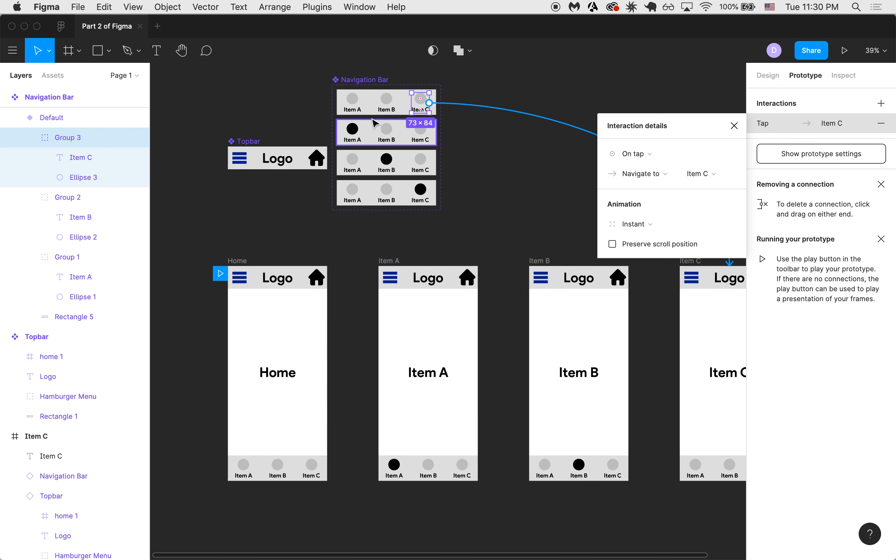
Step: Examine the connections from the Default variant and the matching ones in the Home frame's navigation bar
click(477, 86)
scroll(478, 86, right, 2)
scroll(478, 86, down, 1)
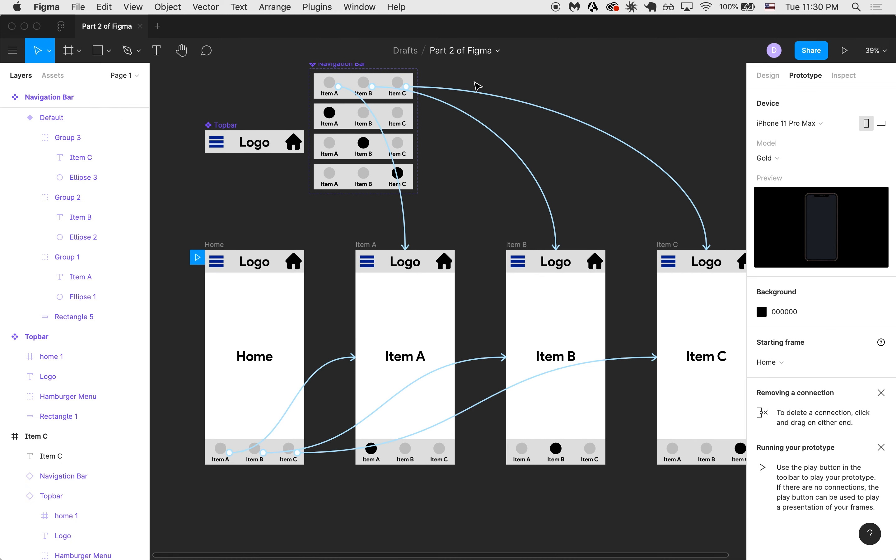
scroll(478, 86, down, 2)
scroll(478, 86, up, 1)
scroll(478, 86, right, 1)
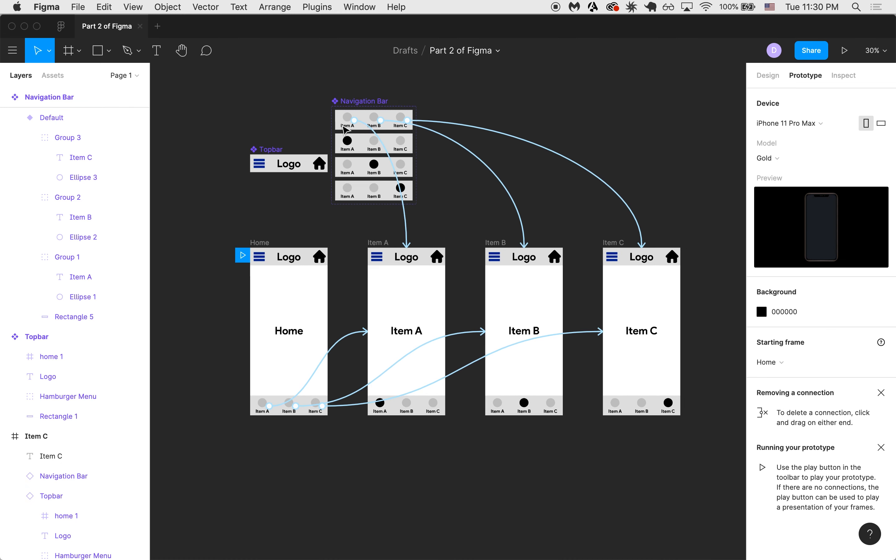
click(344, 128)
scroll(344, 128, up, 2)
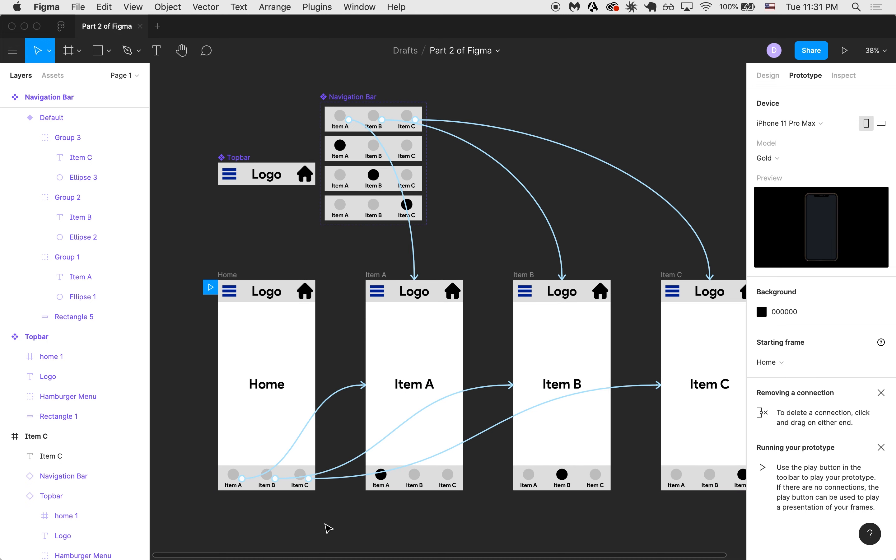
scroll(331, 529, right, 3)
scroll(331, 529, down, 1)
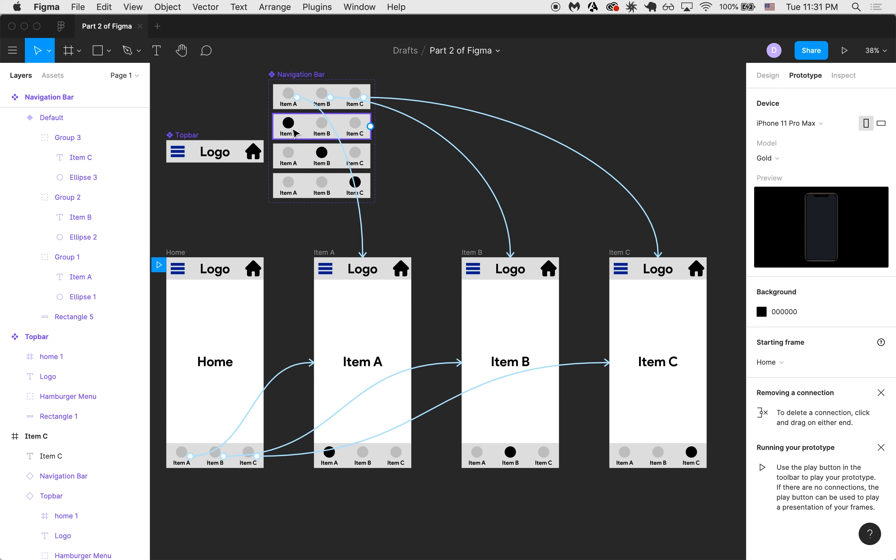
Step: In the Item A Filled In variant, connect the Item B and Item C buttons to their matching frames
double_click(319, 129)
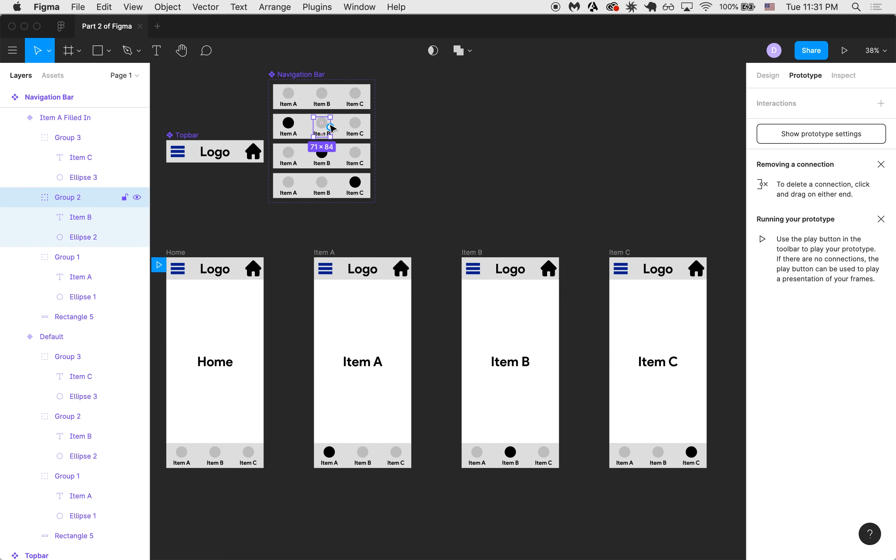
drag(331, 127, 497, 285)
click(355, 127)
drag(363, 127, 641, 285)
Step: In the Item B Filled In variant, connect the Item A and Item C buttons to their matching frames
double_click(287, 155)
drag(297, 157, 355, 281)
click(355, 152)
drag(364, 157, 640, 285)
Step: In the Item C Filled In variant, connect the Item A and Item B buttons to their matching frames
double_click(288, 187)
drag(297, 187, 356, 282)
click(323, 184)
drag(331, 186, 500, 286)
click(541, 197)
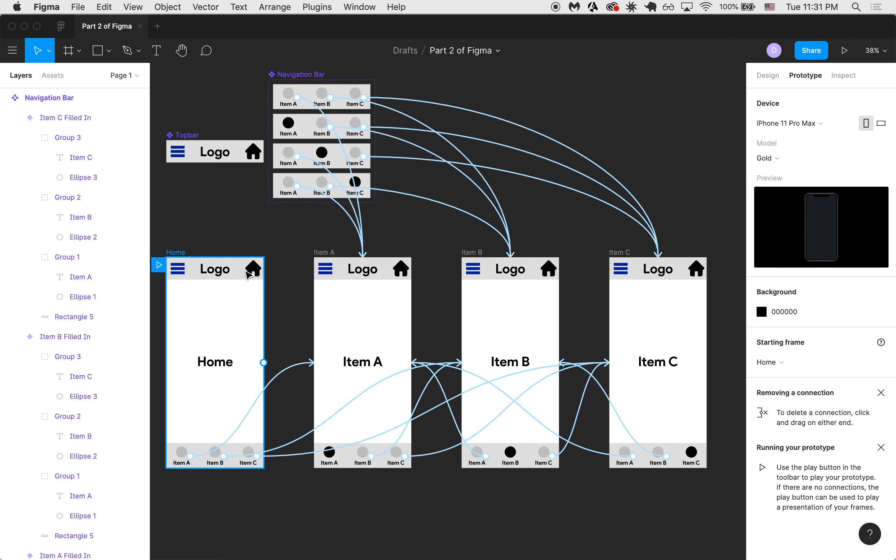
Step: Inspect the prototype connections of the Home frame and the Item A frame
click(185, 253)
scroll(187, 256, left, 2)
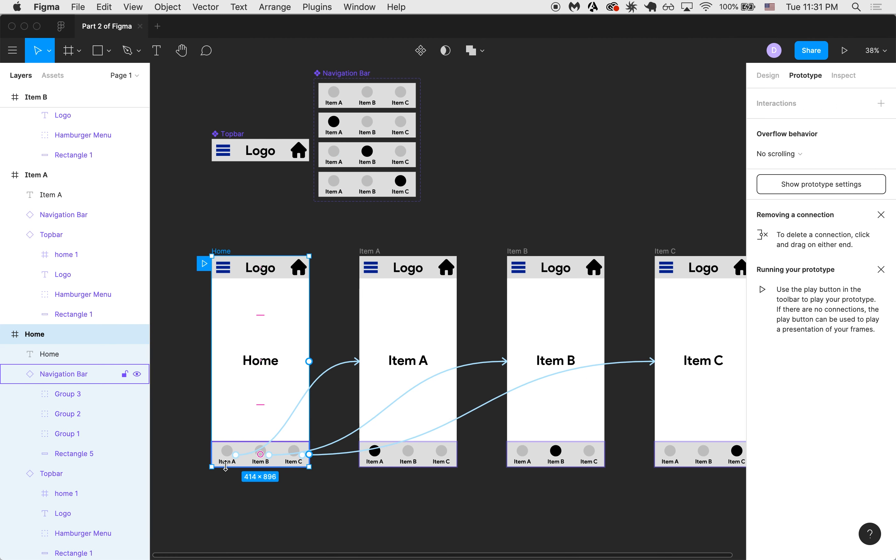
scroll(592, 378, right, 3)
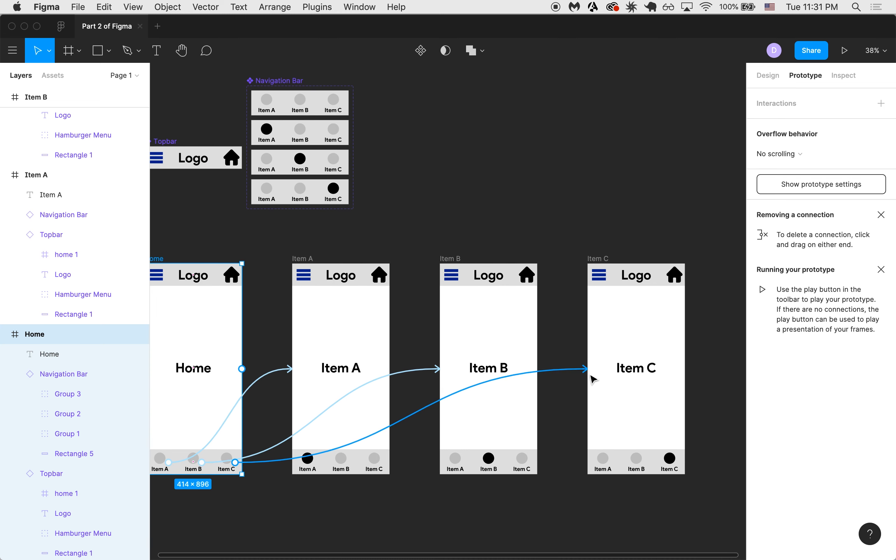
scroll(276, 267, down, 2)
scroll(277, 267, left, 1)
click(340, 228)
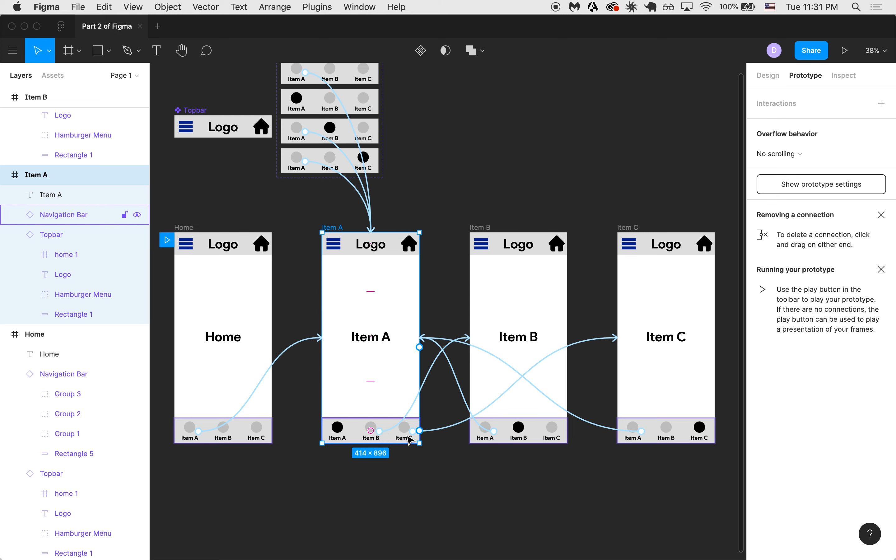
Step: Connect the home icon in the main Topbar component to the Home frame
click(264, 136)
click(260, 126)
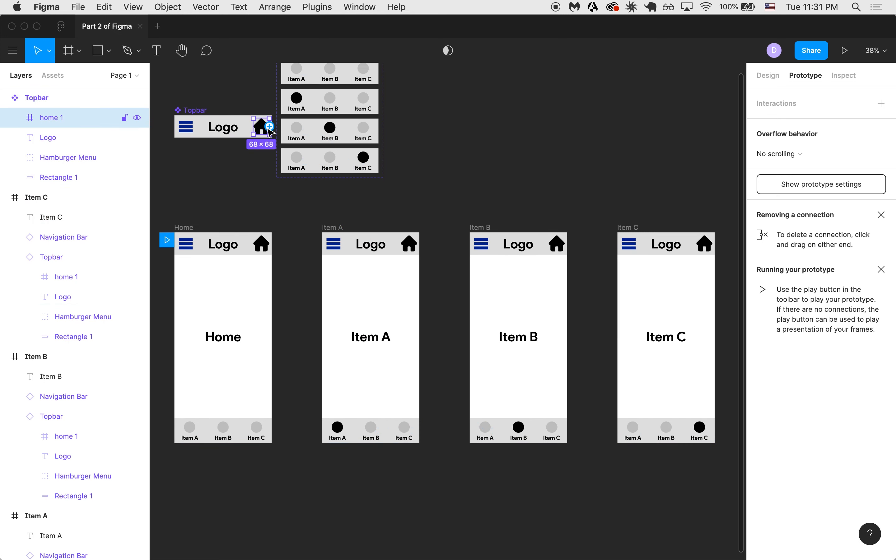
drag(270, 127, 235, 245)
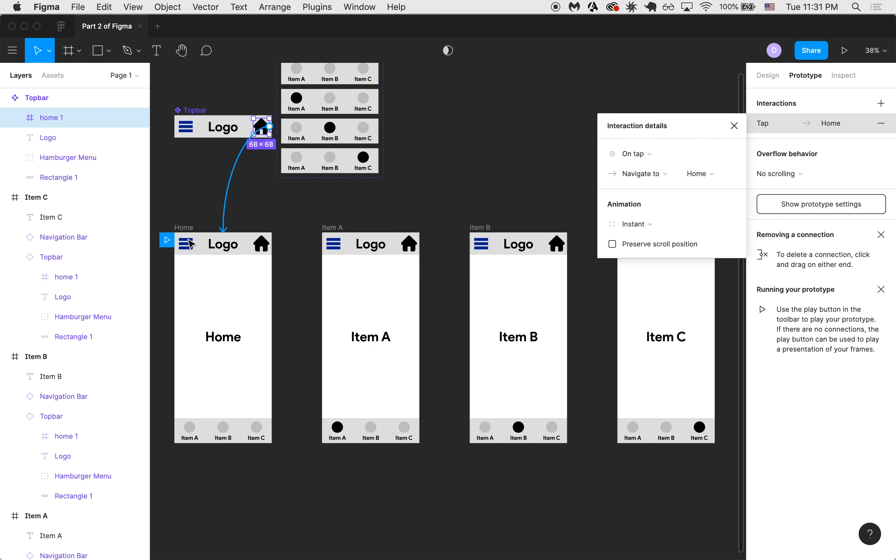
click(186, 192)
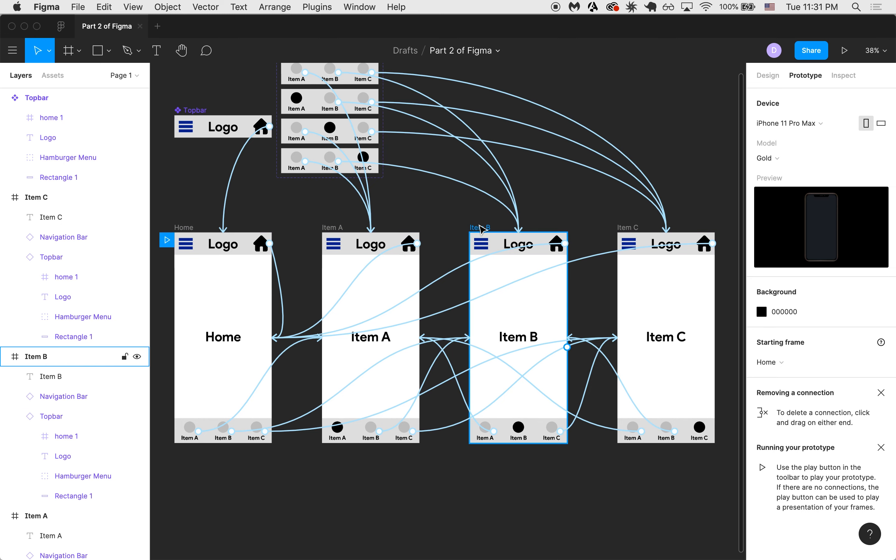
Step: Inspect the prototype connections of the Item B frame, leaving nothing selected
click(481, 228)
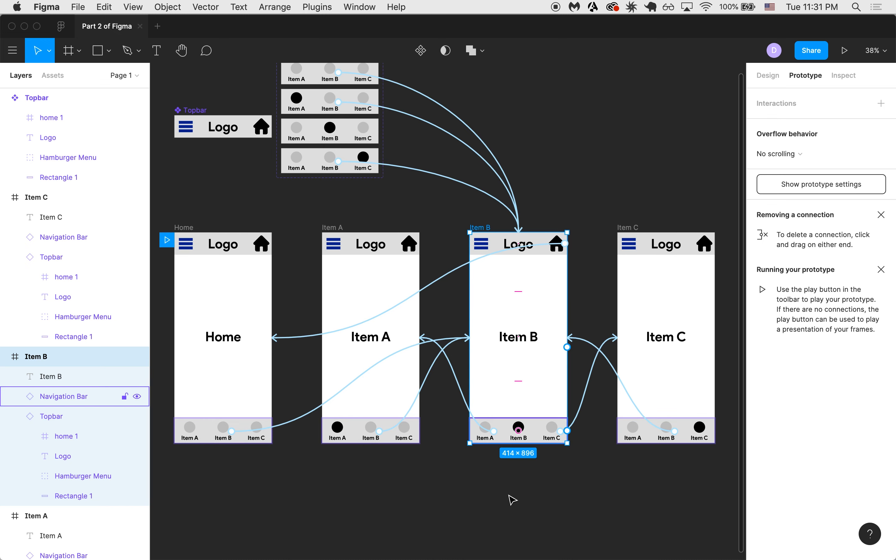
scroll(509, 501, left, 4)
scroll(510, 501, down, 1)
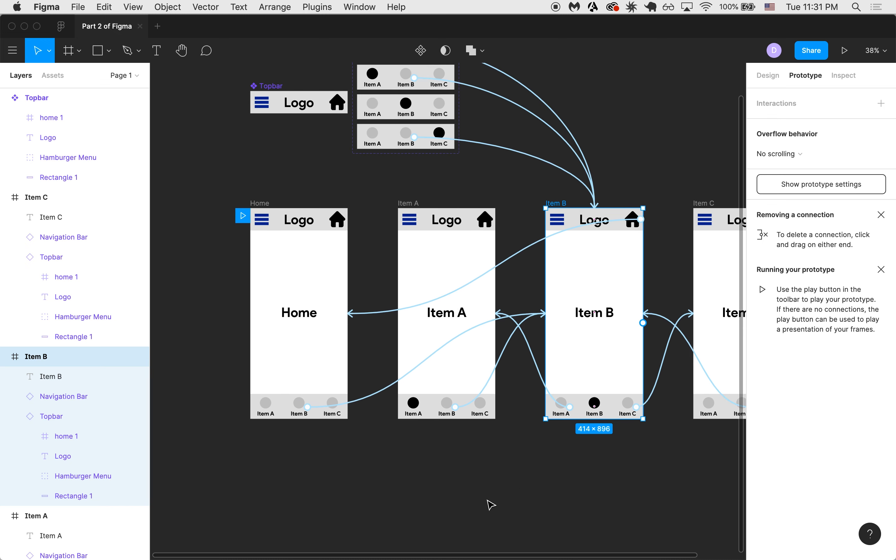
click(491, 505)
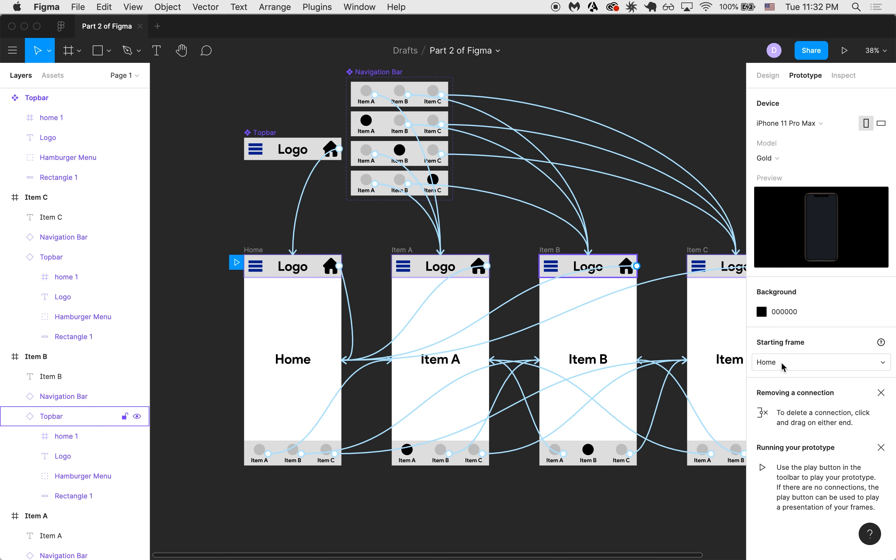
Step: Look at the starting frame choices, keeping Home, and view the whole connected layout
click(784, 367)
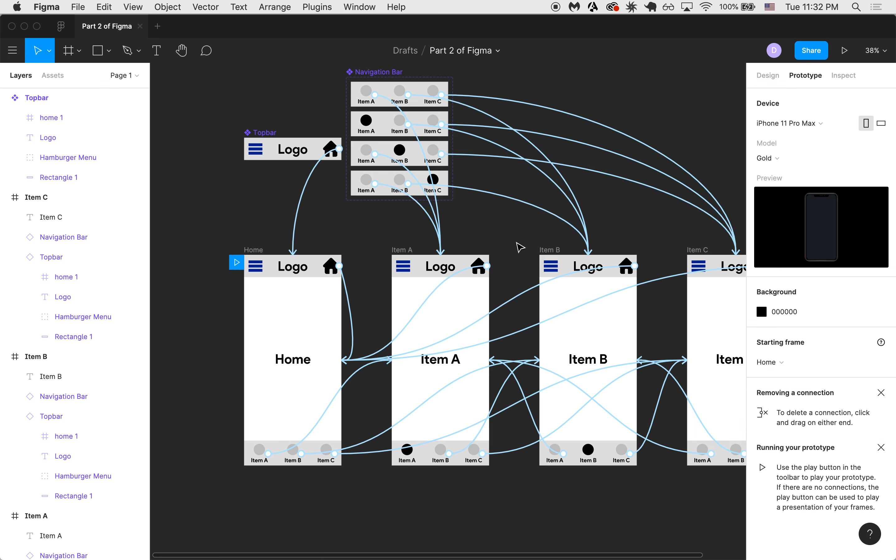
click(500, 248)
scroll(528, 247, right, 1)
scroll(526, 247, right, 1)
scroll(526, 247, down, 3)
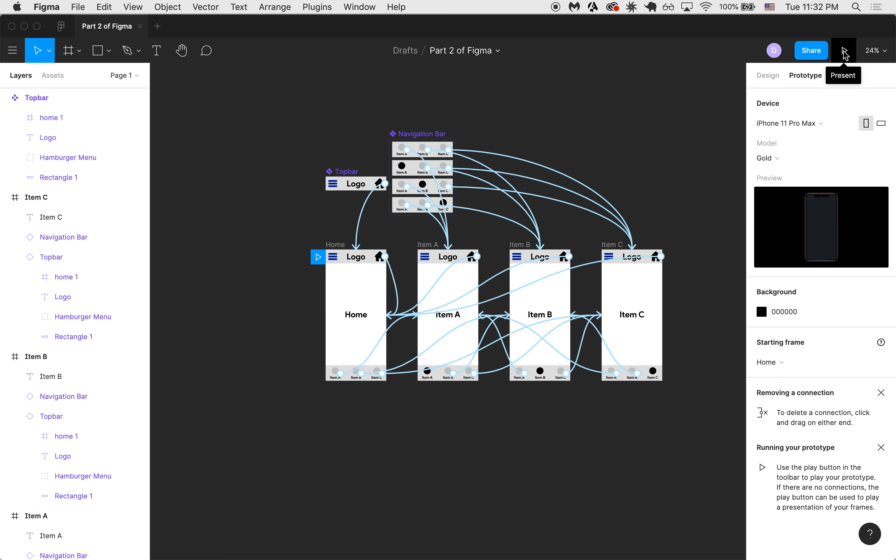
Step: Expand the page list and present the prototype, checking the connections in the design file before returning to the presentation
click(133, 79)
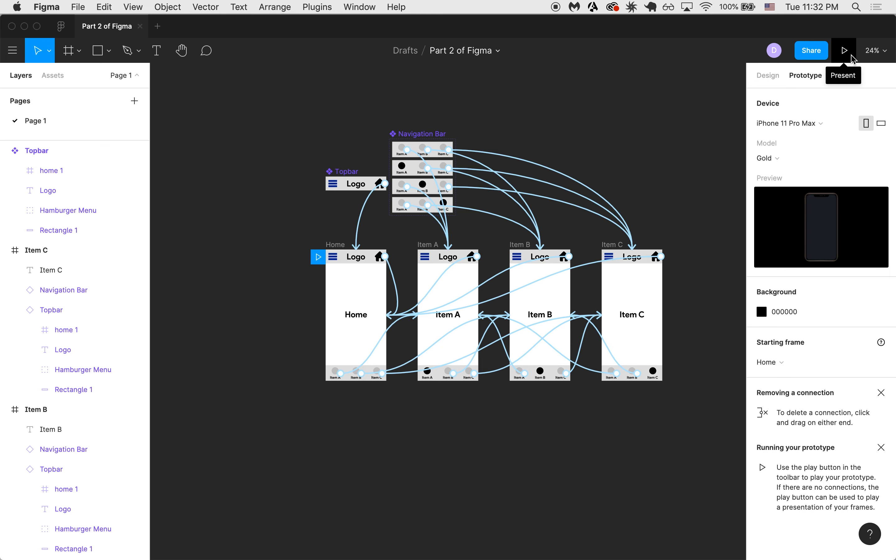
click(853, 58)
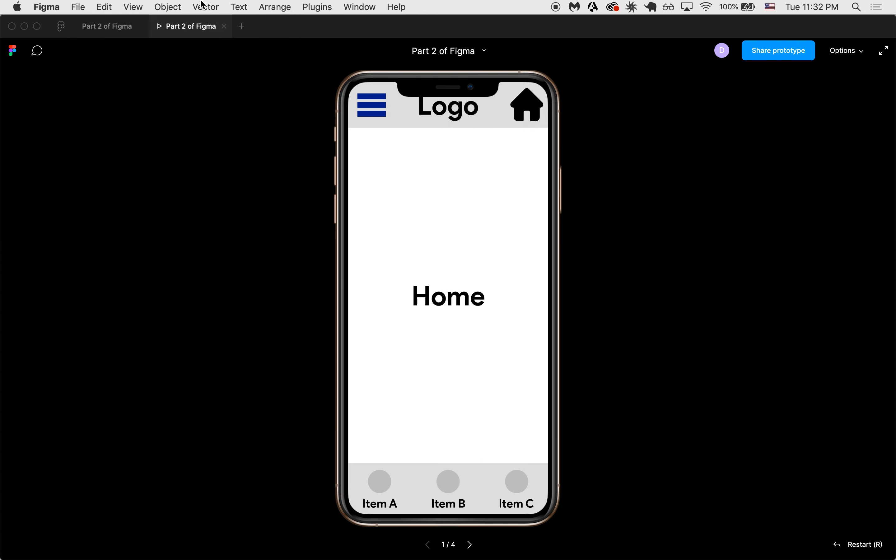
click(106, 27)
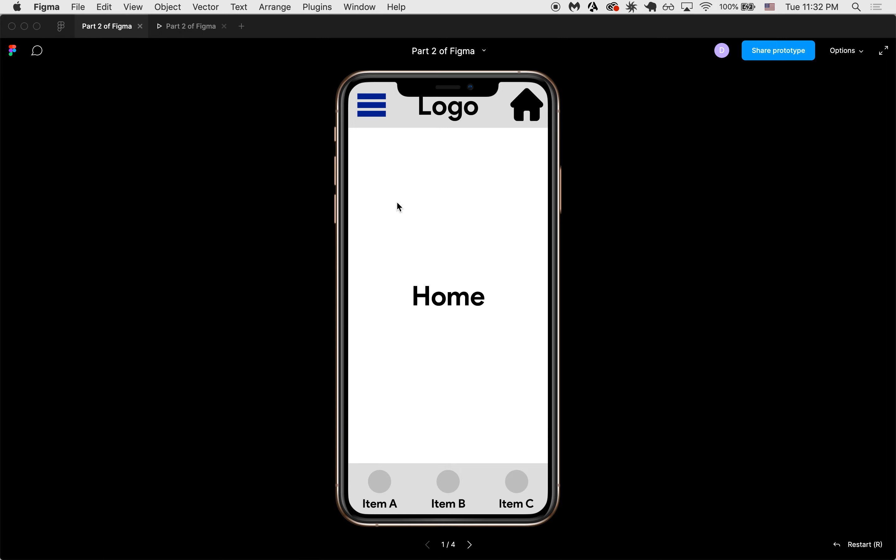
scroll(354, 277, up, 5)
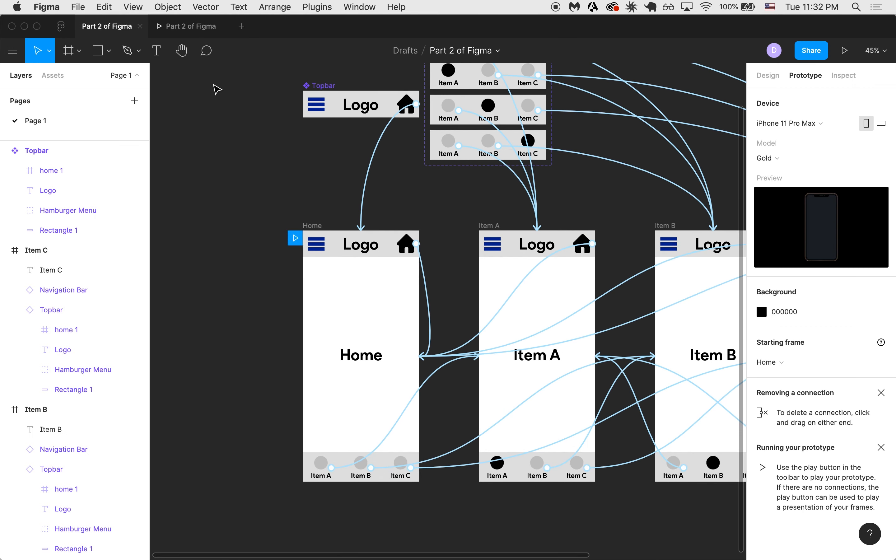
click(191, 32)
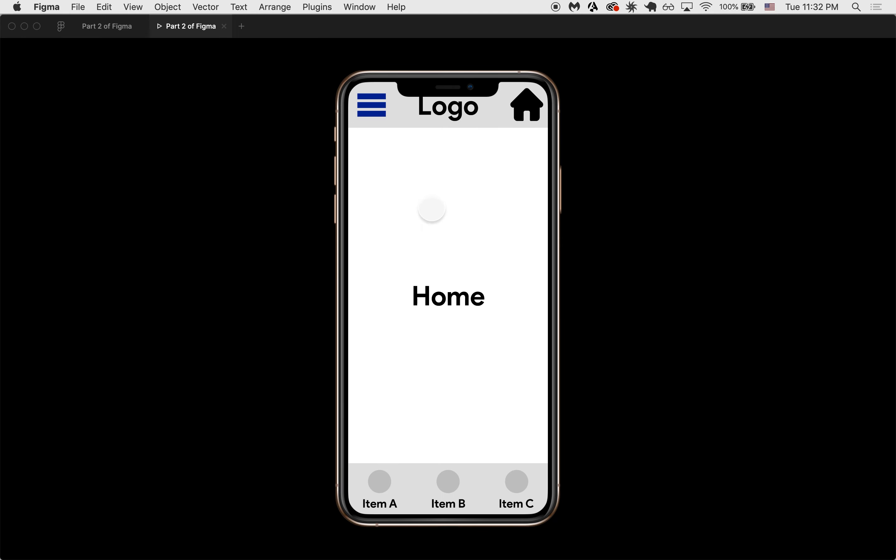
Step: Test the prototype by navigating to Item A, Item B and Item C and returning to Home with the home icon
click(381, 482)
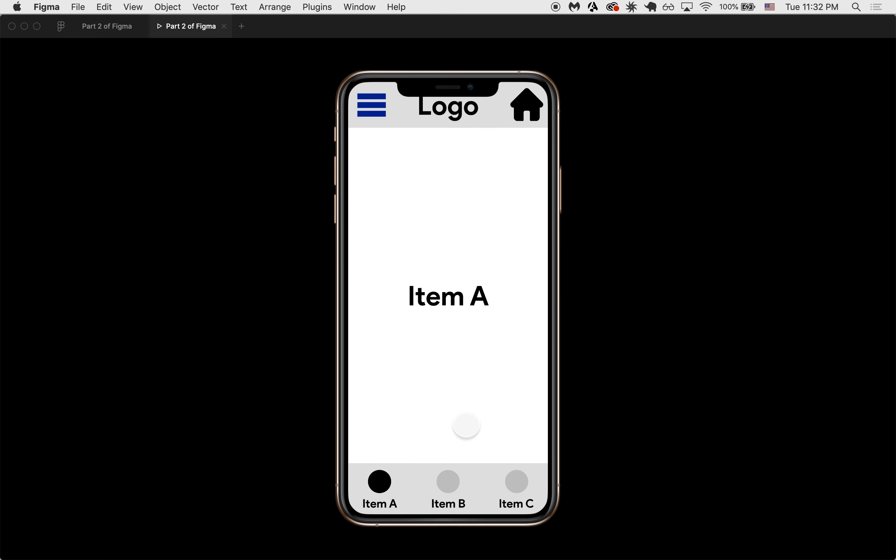
click(442, 484)
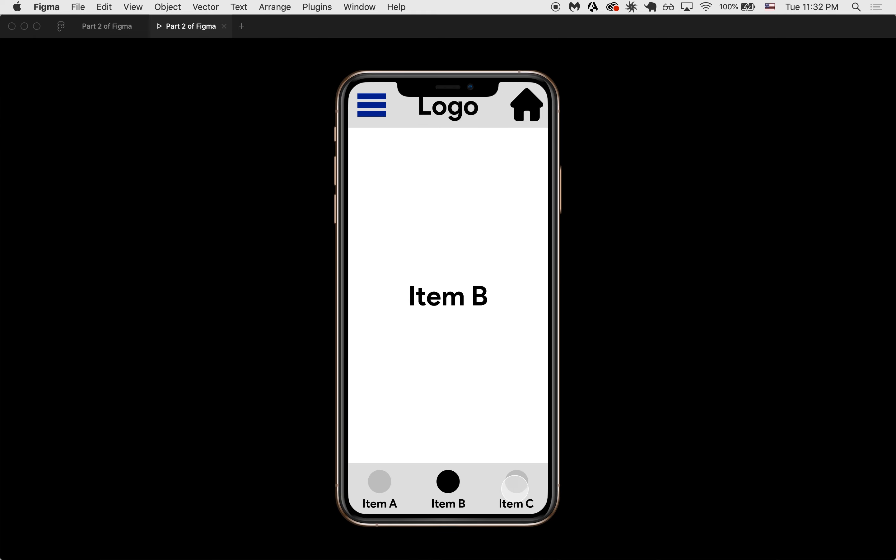
click(516, 483)
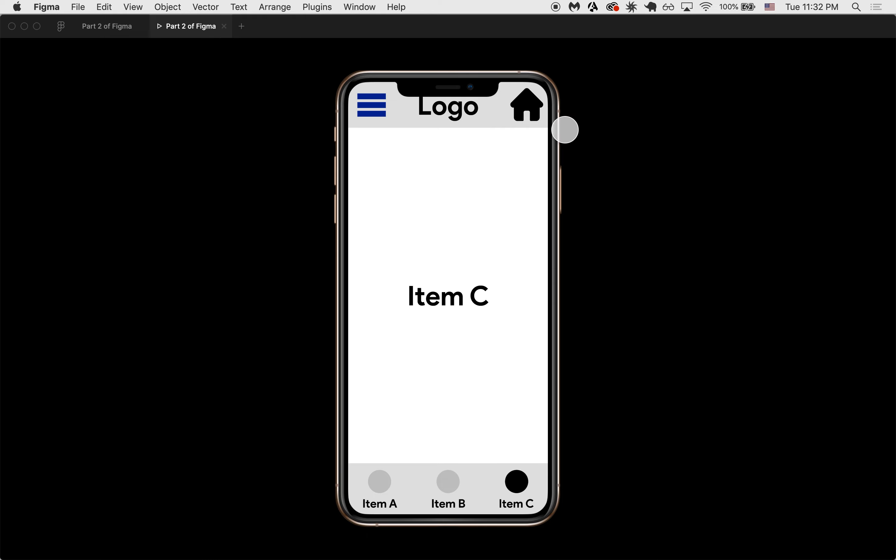
click(530, 111)
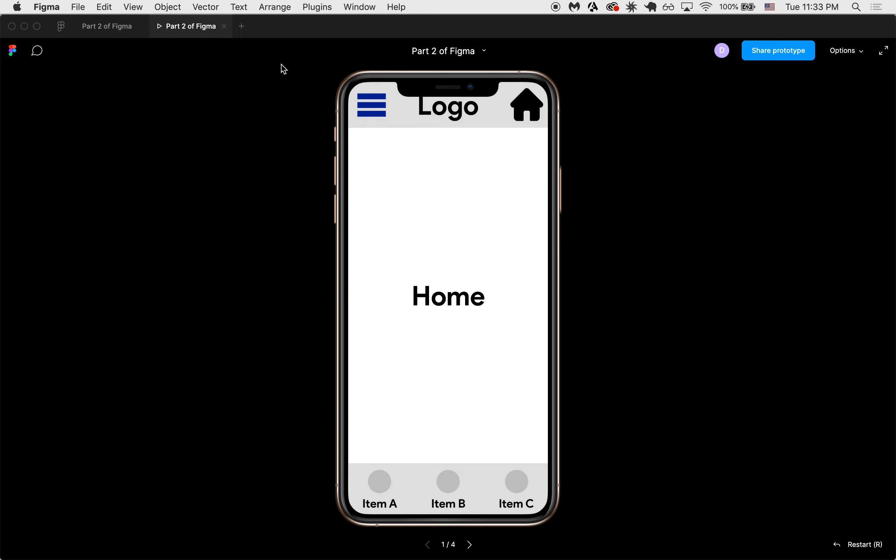
Step: Close the prototype presentation and return to the design settings with all four frames in view
click(225, 27)
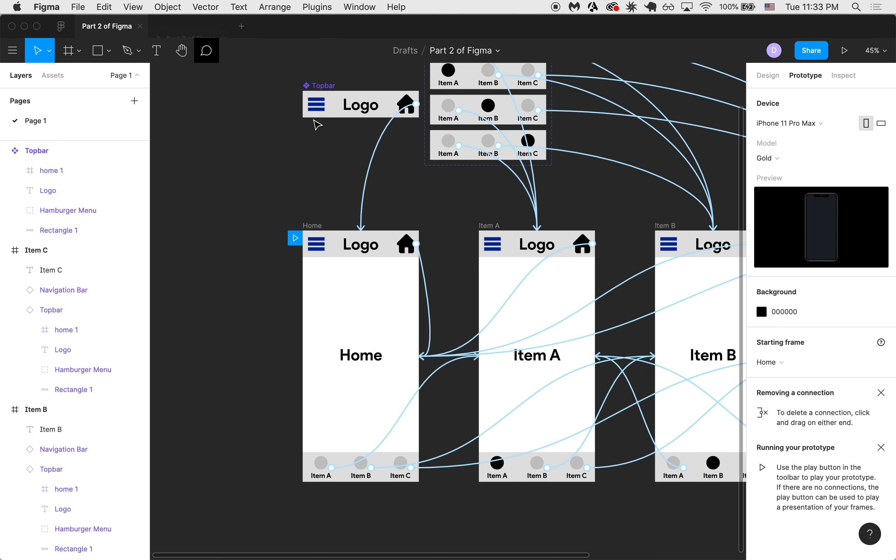
scroll(350, 169, down, 1)
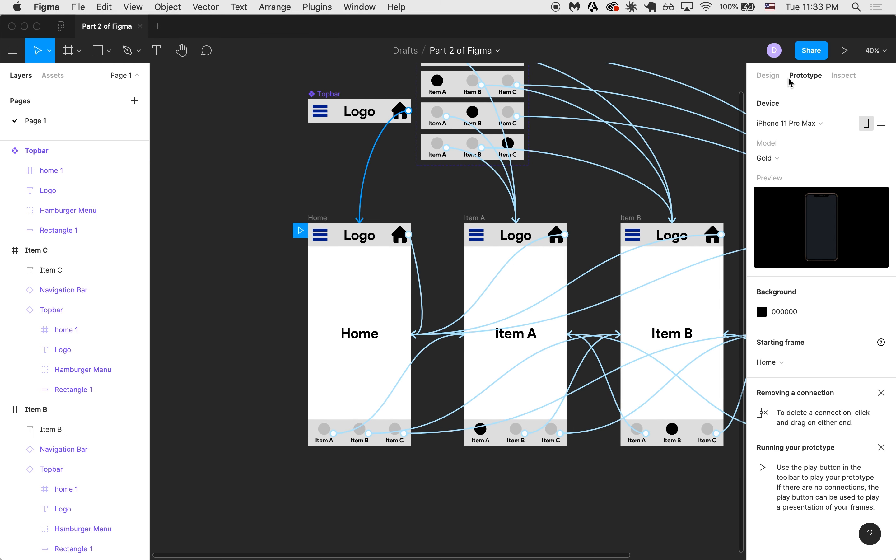
key(alt+8)
scroll(479, 272, right, 3)
scroll(479, 271, down, 3)
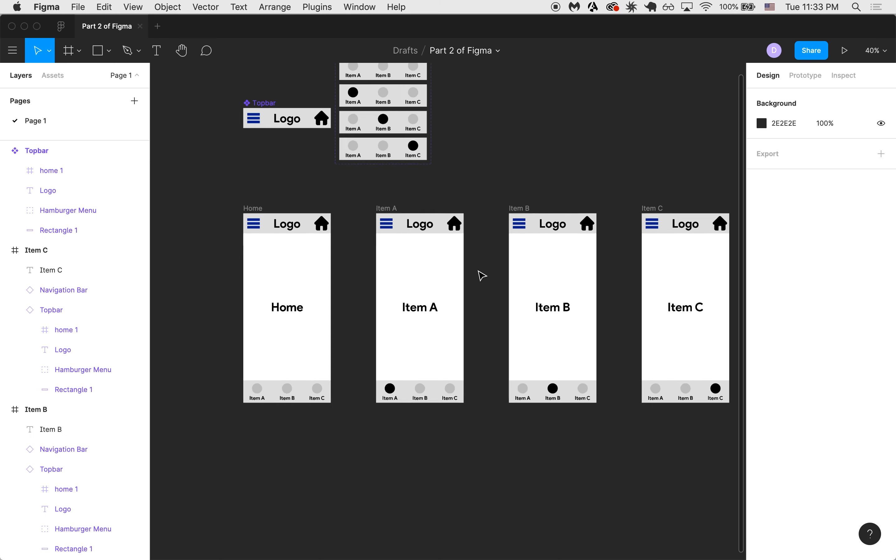
Step: Hide and restore the interface twice to view the components and four frames on their own
key(super+backslash)
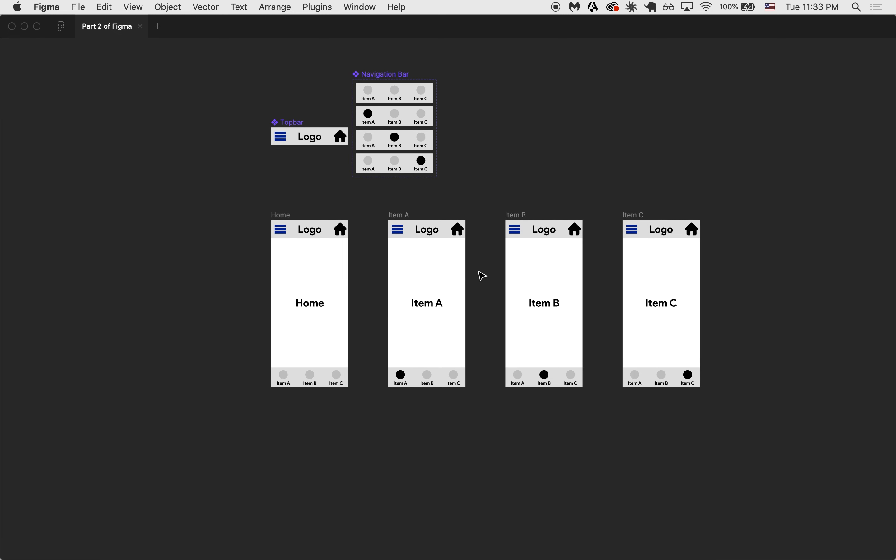
key(super+backslash)
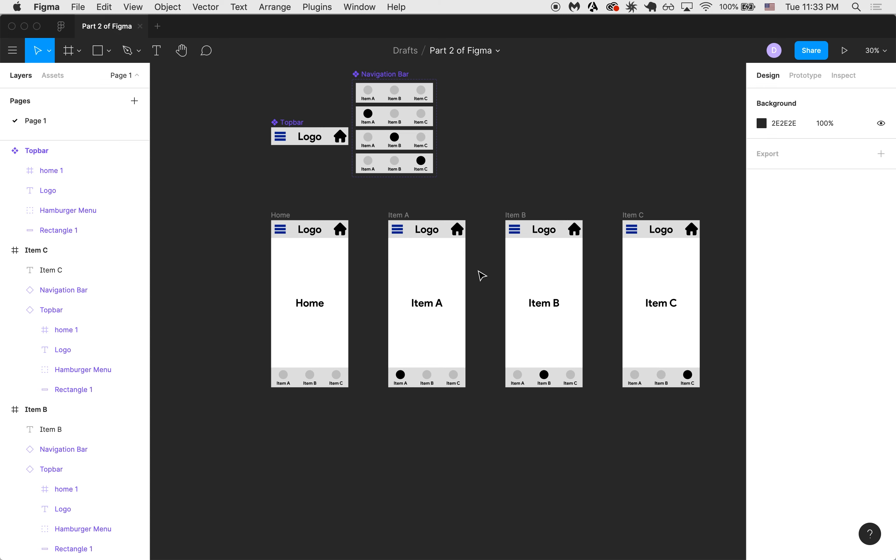
key(super+backslash)
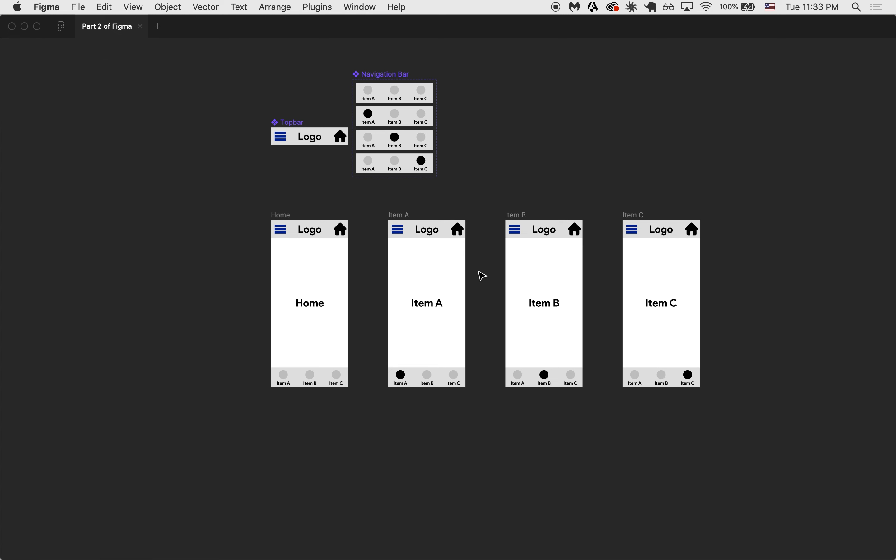
key(super+backslash)
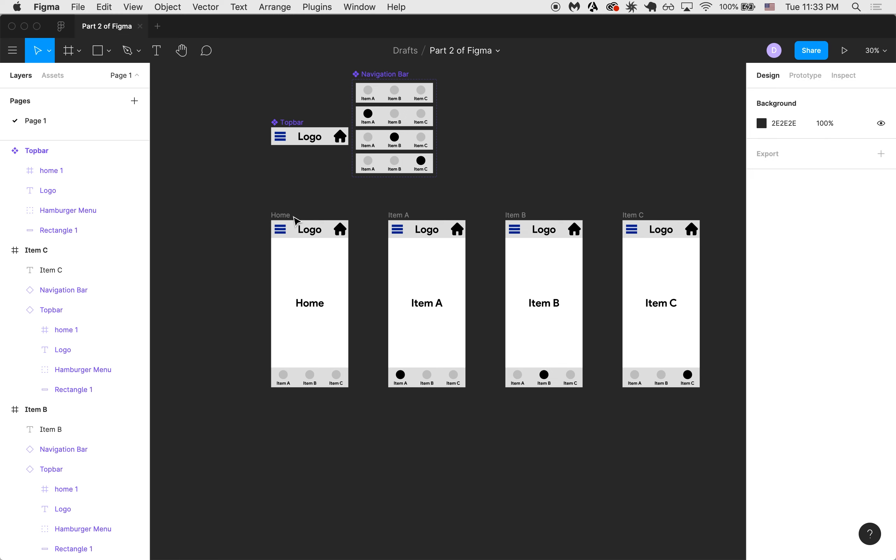
Step: Select the Home text in the Home frame, and look at the file's sharing options before closing them
ctrl+scroll(279, 259, up, 5)
ctrl+scroll(282, 261, up, 2)
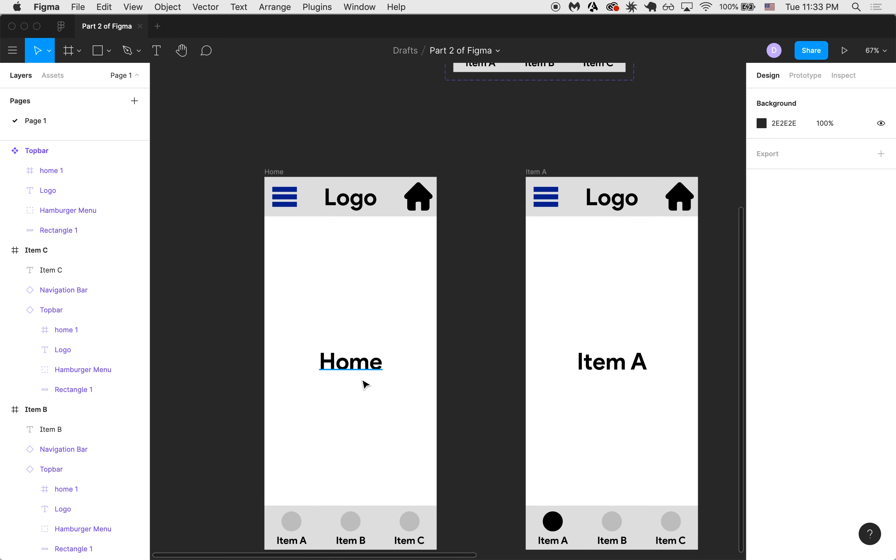
click(363, 380)
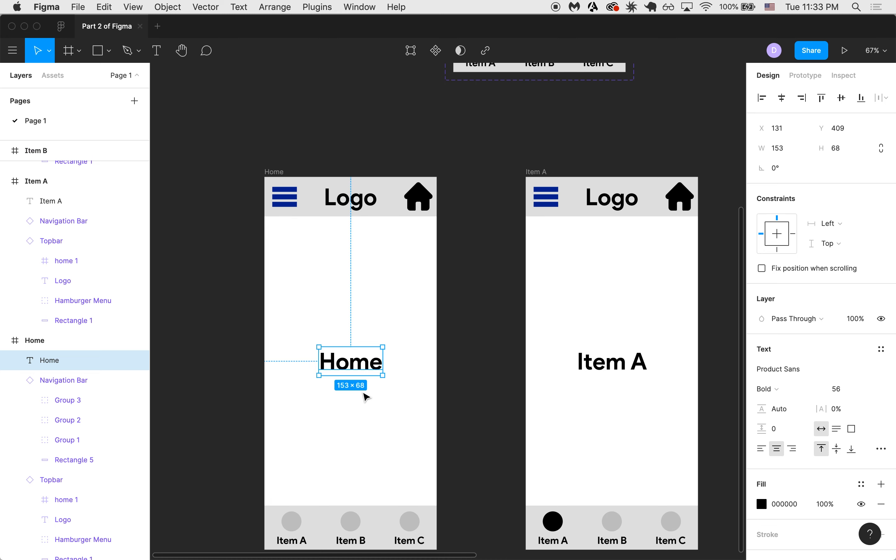
ctrl+scroll(366, 396, up, 3)
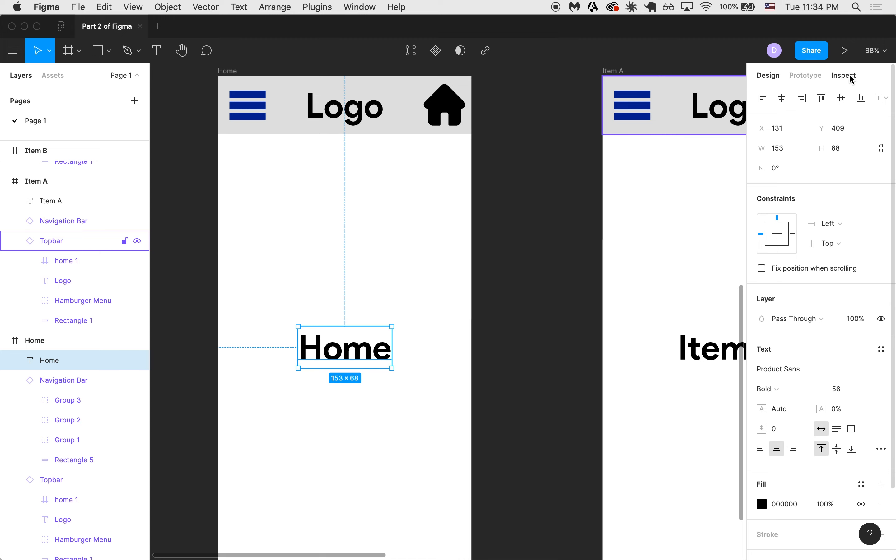
click(816, 55)
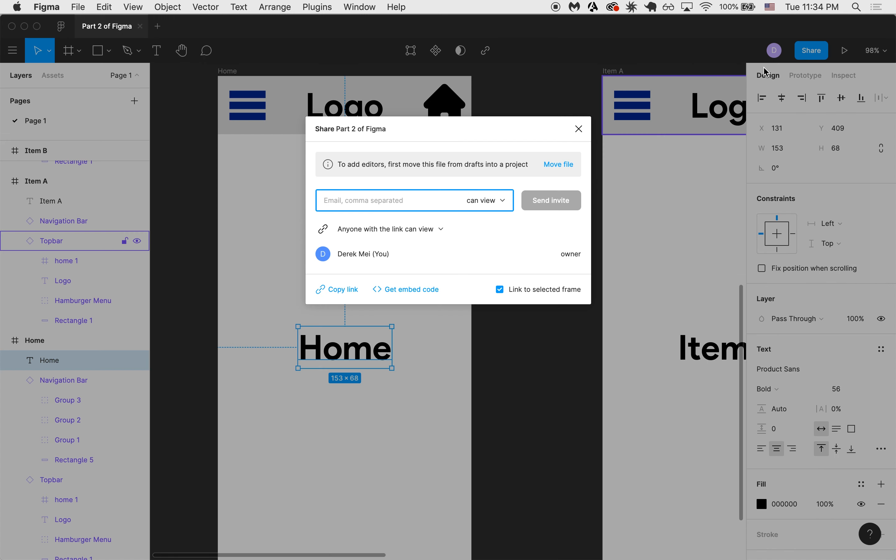
click(580, 128)
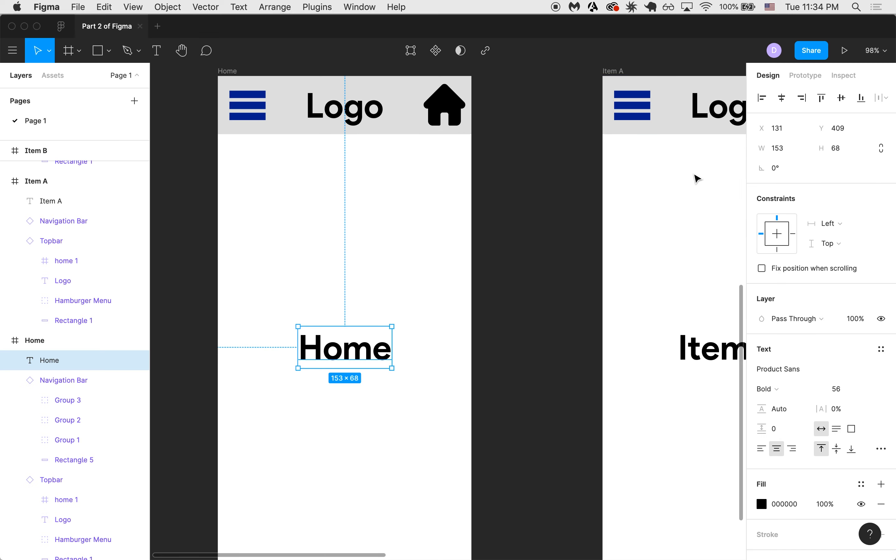
Step: Inspect the Home text's properties, typography, colors and CSS code
scroll(450, 237, down, 3)
ctrl+scroll(450, 237, down, 3)
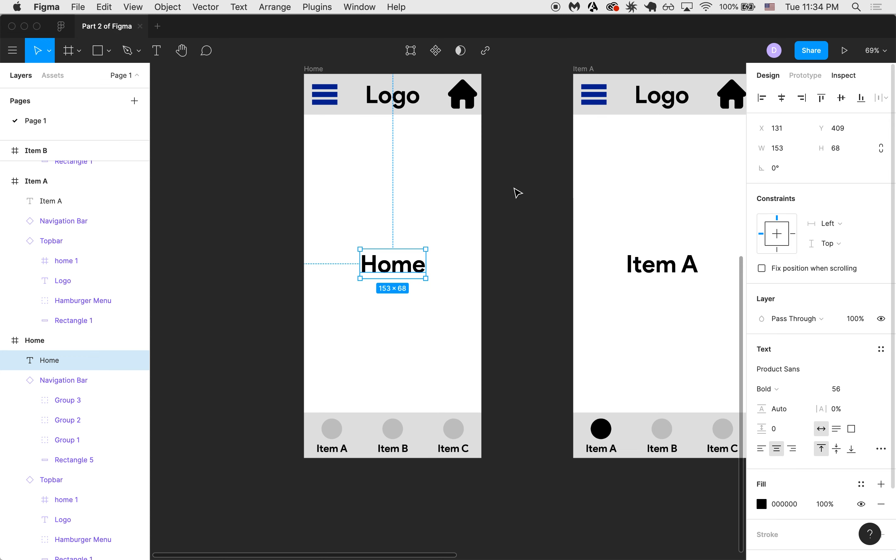
click(840, 71)
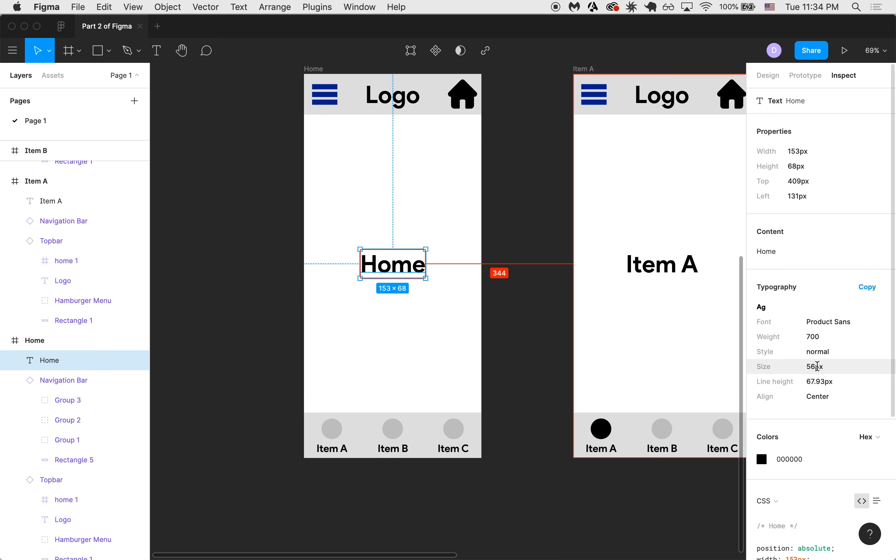
scroll(785, 410, down, 10)
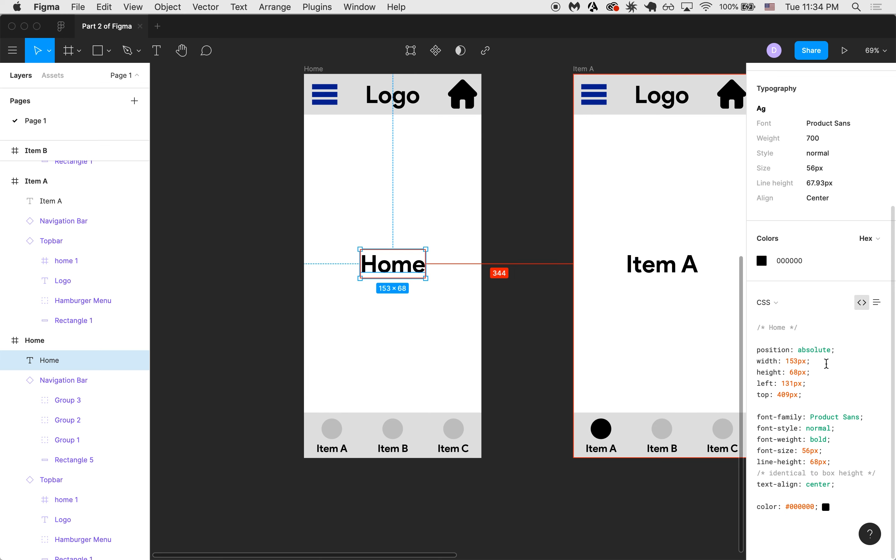
scroll(805, 304, up, 5)
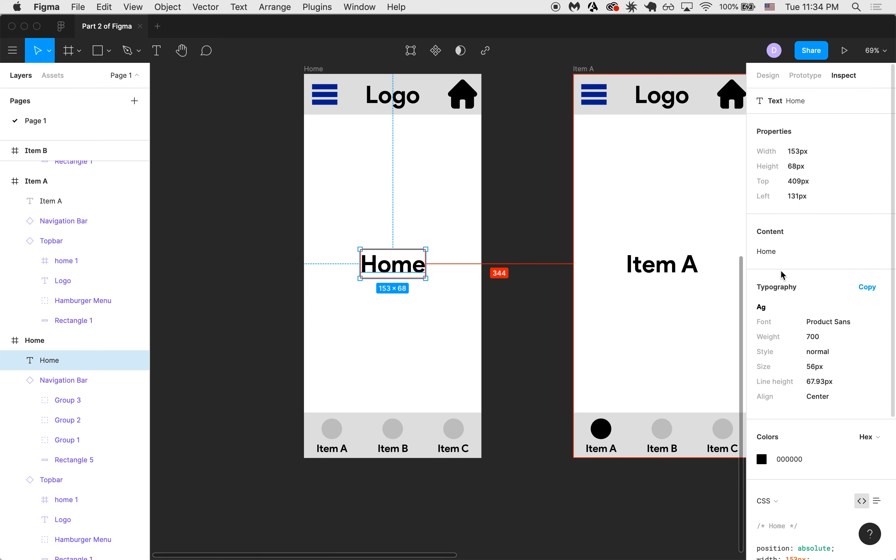
scroll(785, 292, down, 5)
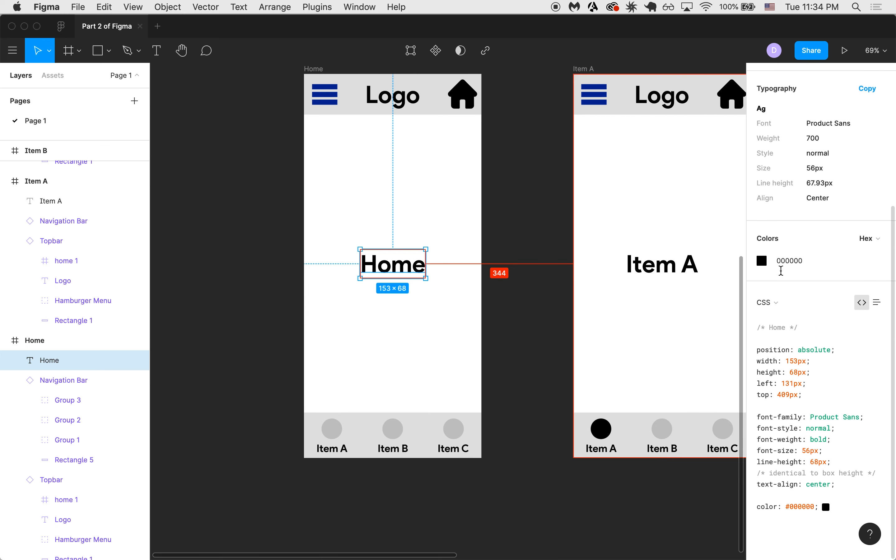
Step: Look at the code format choices, keeping CSS, and view the Home text's specifications as a list before returning to code
click(770, 303)
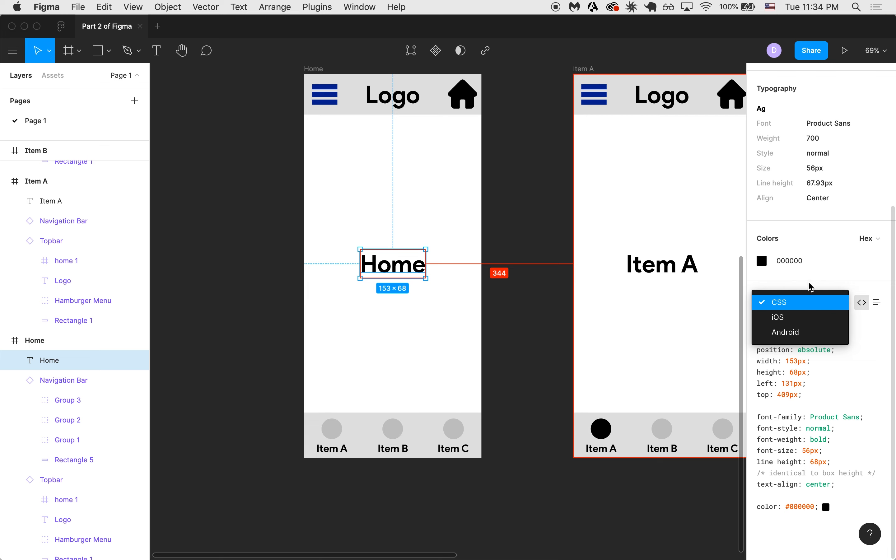
click(814, 278)
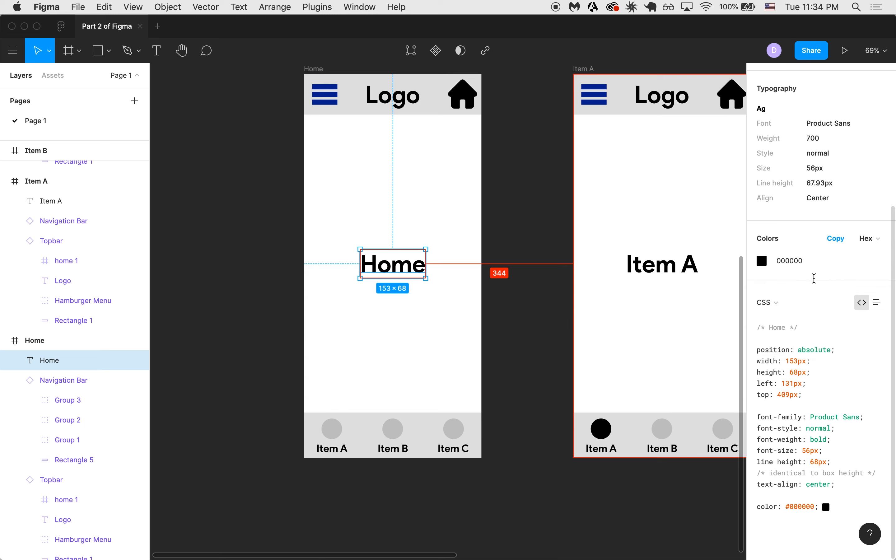
click(879, 303)
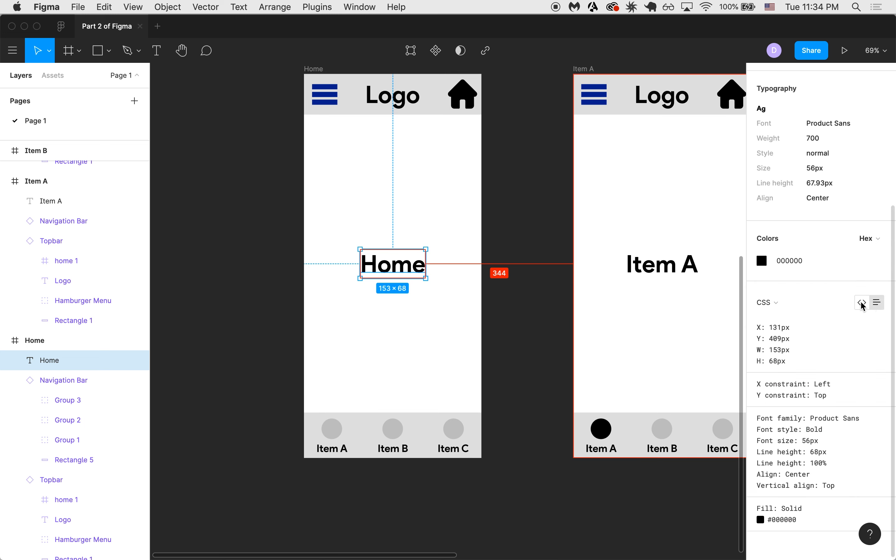
click(864, 303)
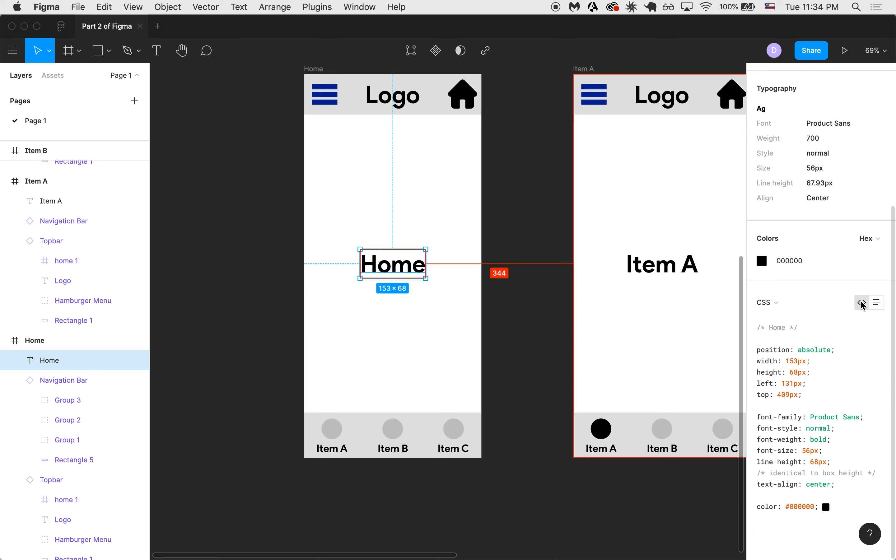
Step: Bring all four frames and both components into view, and review the Home text's specifications from its dimensions down to its CSS
scroll(578, 314, down, 5)
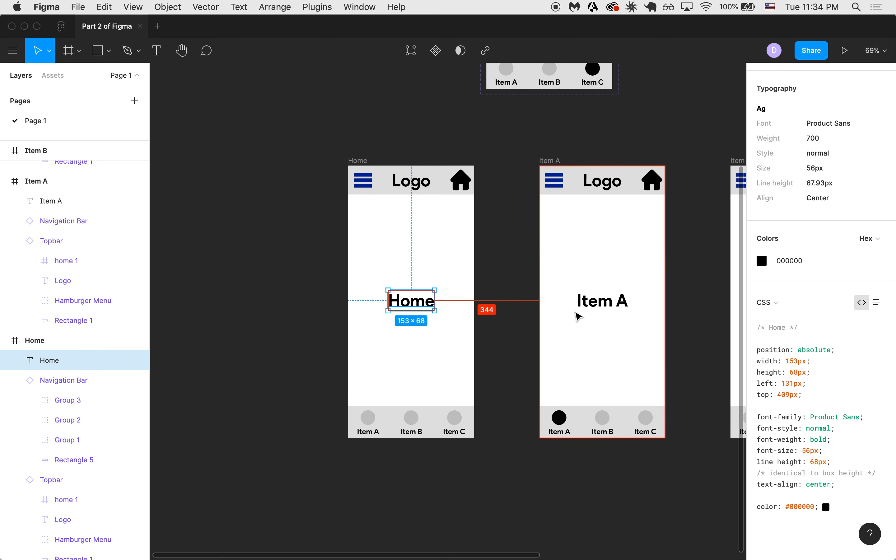
scroll(578, 316, right, 5)
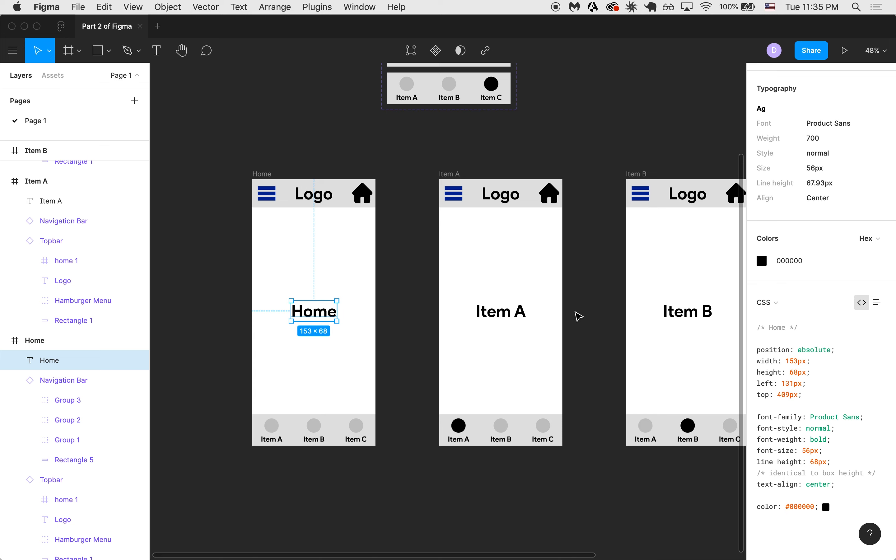
key(alt)
scroll(607, 337, down, 5)
scroll(609, 339, right, 3)
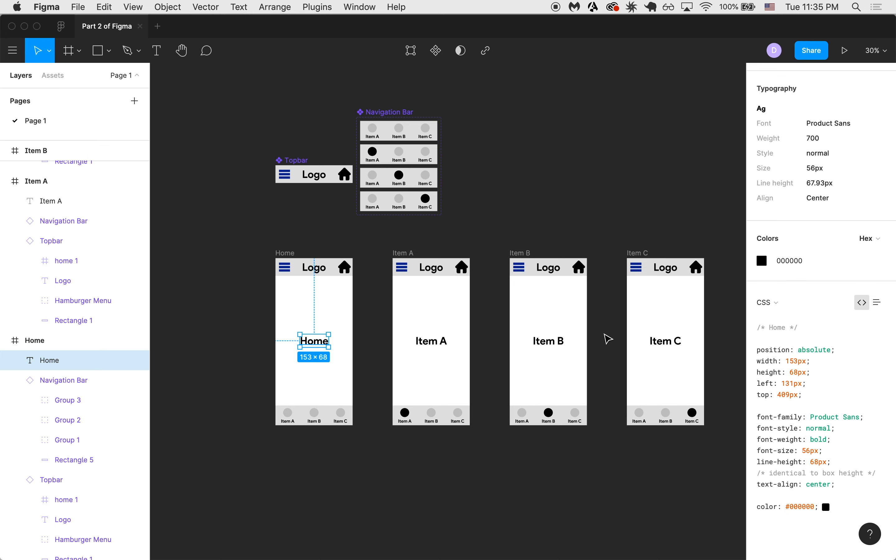
scroll(822, 378, up, 4)
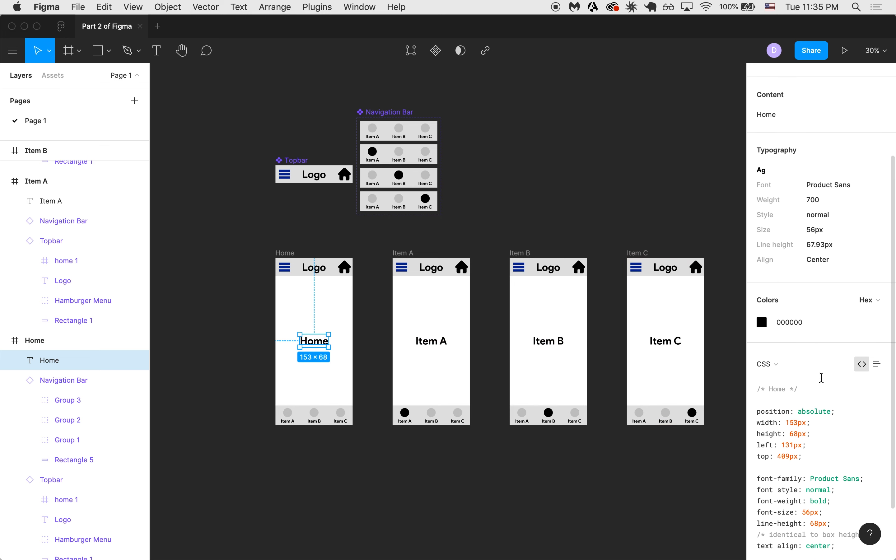
scroll(822, 378, up, 7)
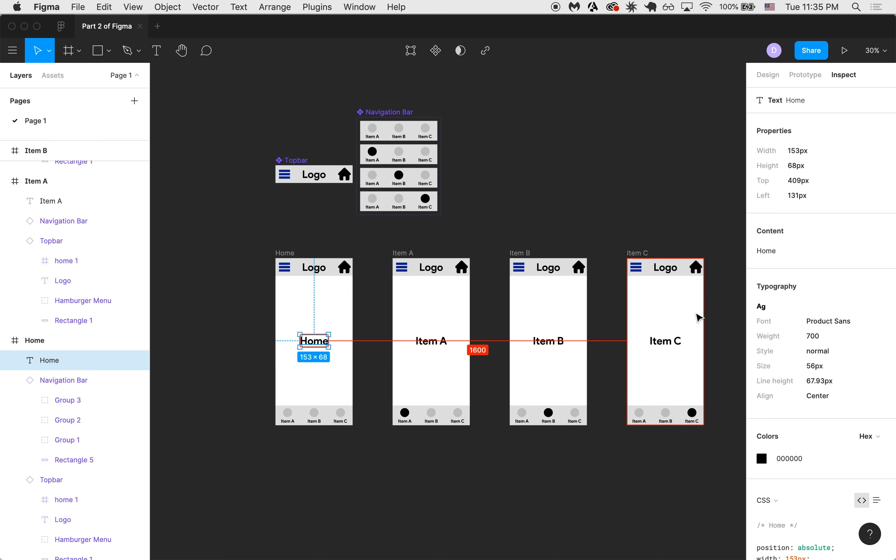
scroll(696, 315, right, 3)
scroll(696, 315, up, 1)
scroll(845, 344, down, 11)
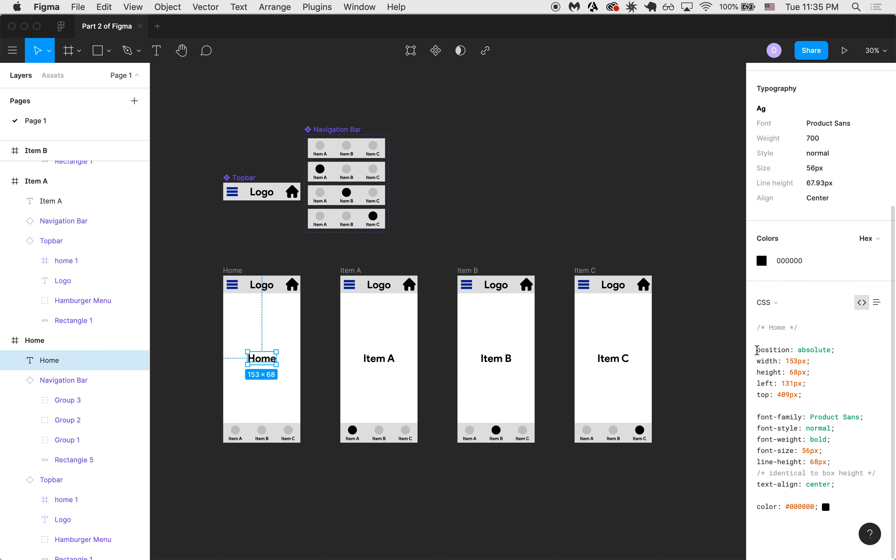
Step: Highlight the position, width, height, left and top lines in the Home text's CSS, and deselect the text after viewing the layout
drag(758, 350, 821, 395)
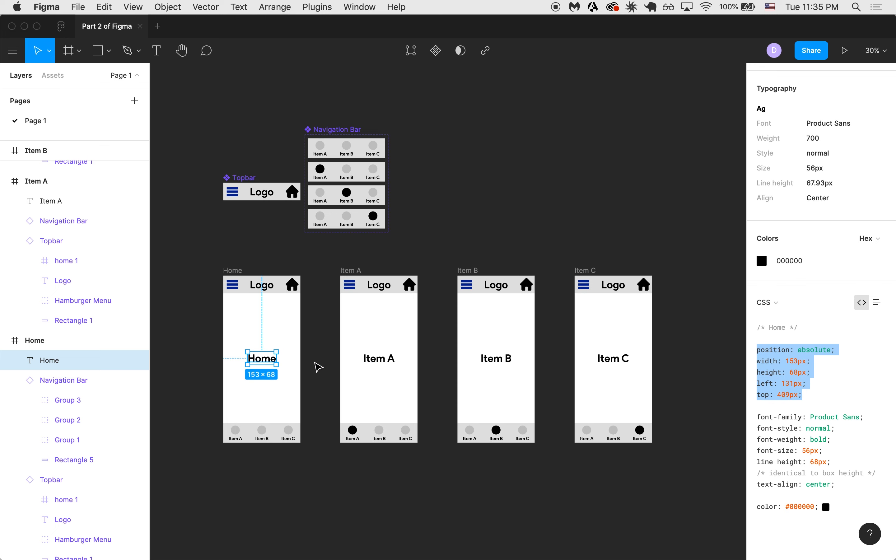
scroll(271, 367, up, 3)
scroll(271, 366, left, 2)
scroll(271, 367, down, 1)
key(alt)
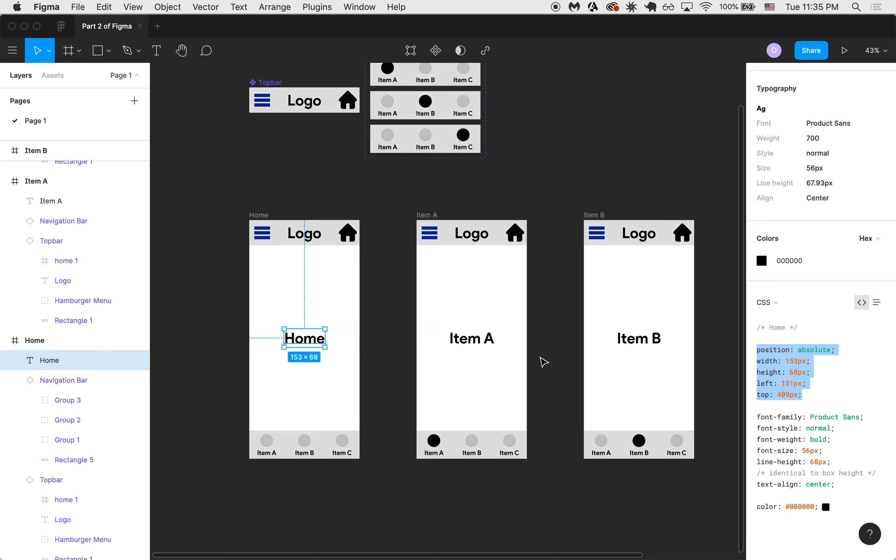
scroll(494, 452, down, 3)
scroll(494, 452, down, 3)
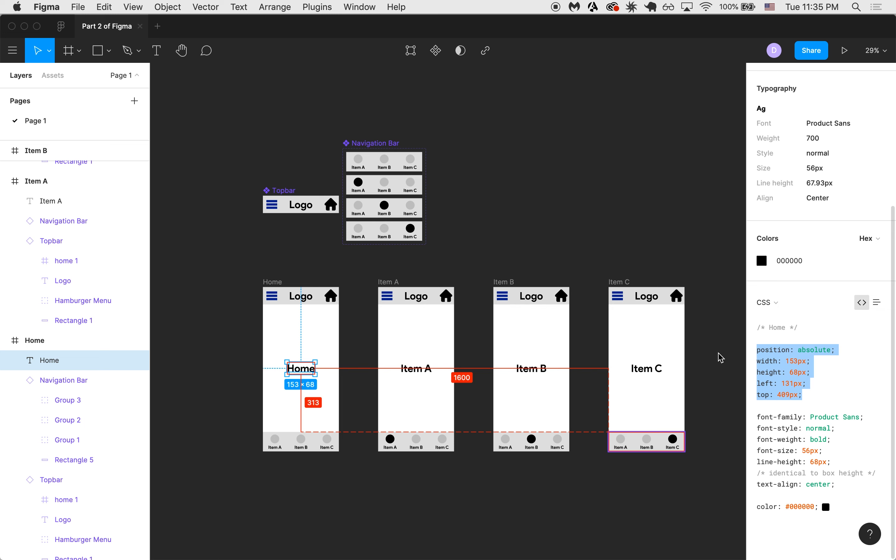
click(528, 241)
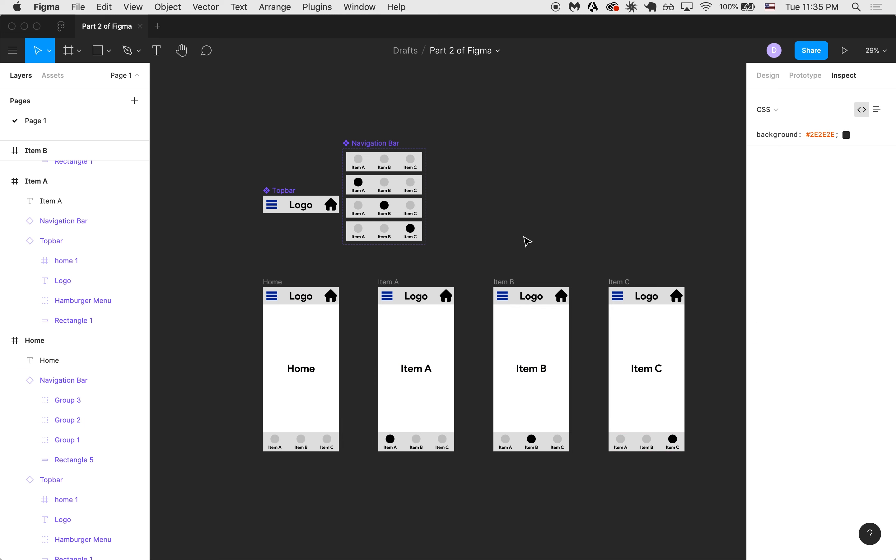